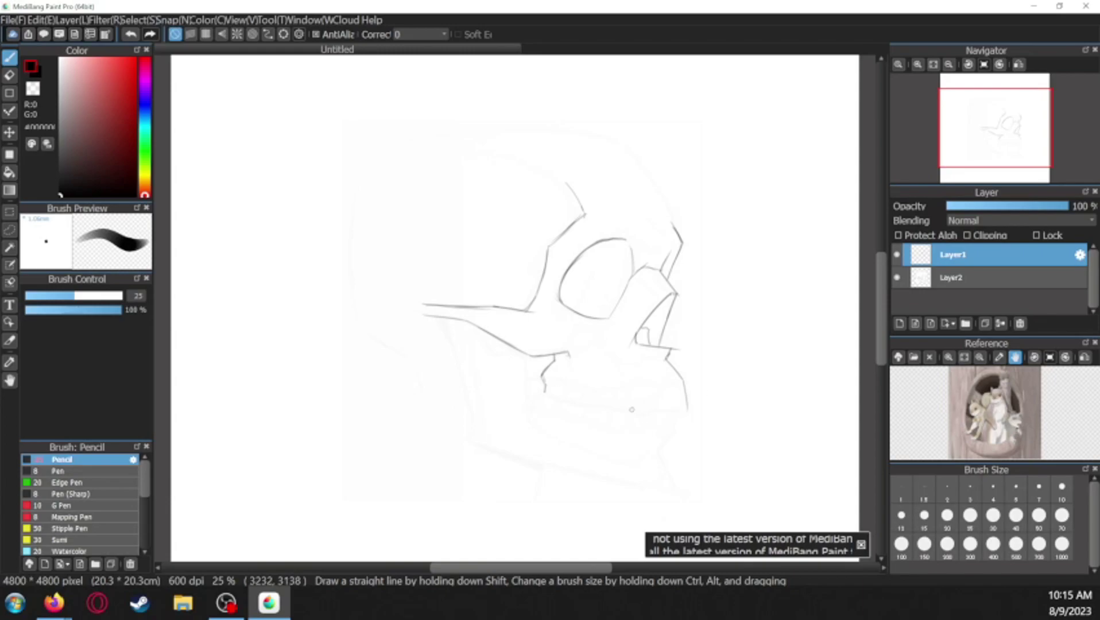
Sketch the skull's upper teeth, forehead and rounded back of the cranium with the Pencil
{"action": "key", "text": "ctrl+z"}
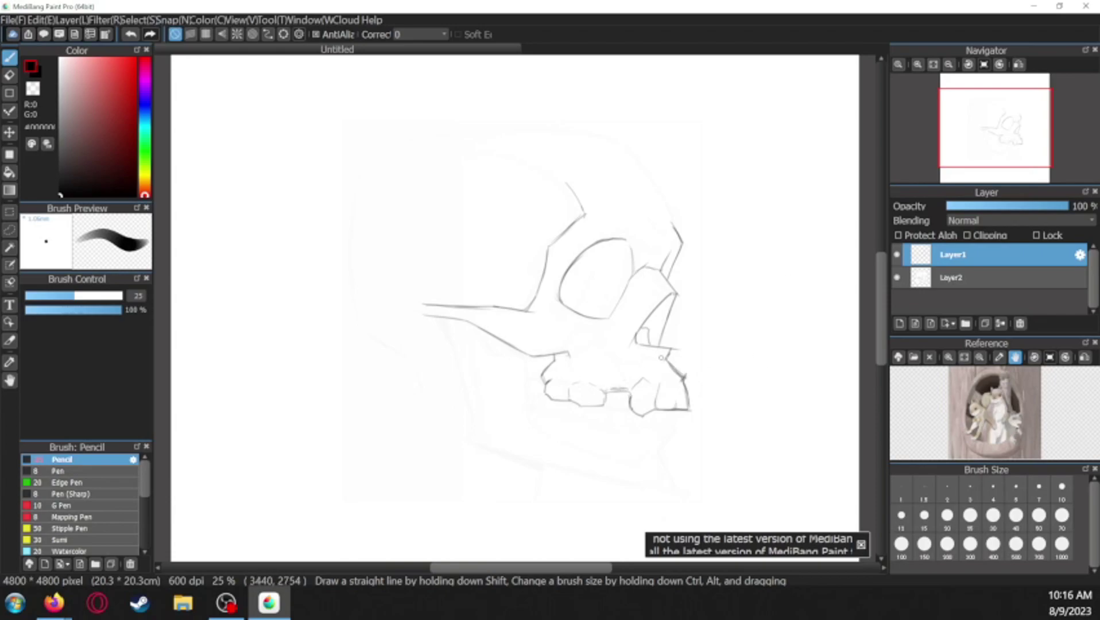
{"action": "left_click_drag", "start_coordinate": [356, 179], "coordinate": [380, 342]}
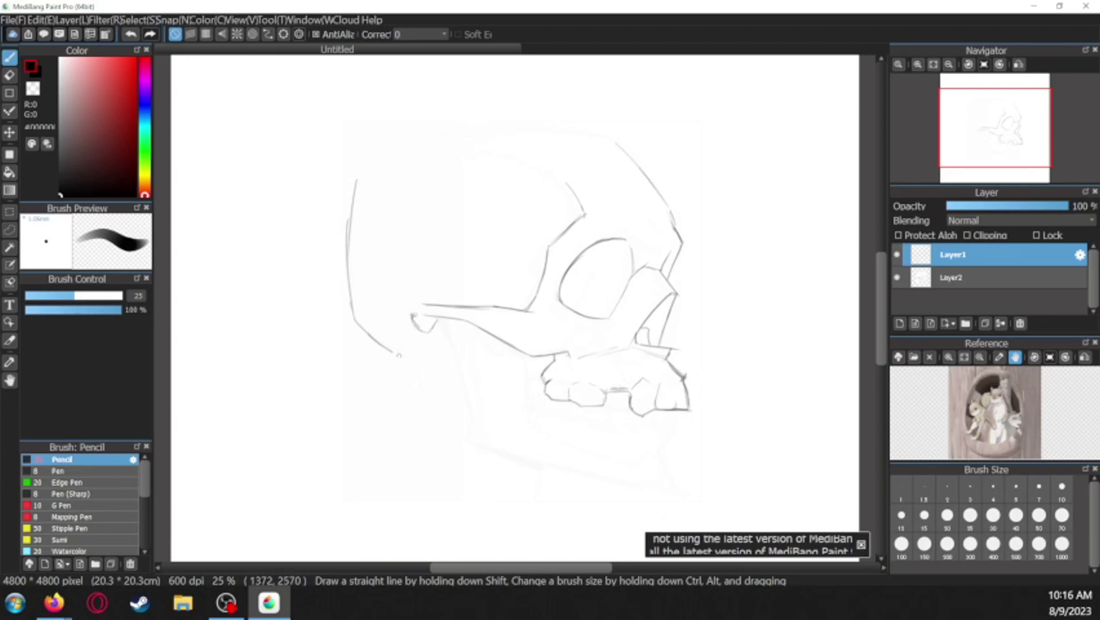
{"action": "mouse_move", "coordinate": [630, 143]}
{"action": "left_mouse_down"}
{"action": "mouse_move", "coordinate": [355, 192]}
{"action": "mouse_move", "coordinate": [413, 299]}
{"action": "left_mouse_up"}
Sketch a pointed, slanted leaf standing above the cranium
{"action": "scroll", "coordinate": [505, 150], "scroll_direction": "up", "scroll_amount": 2}
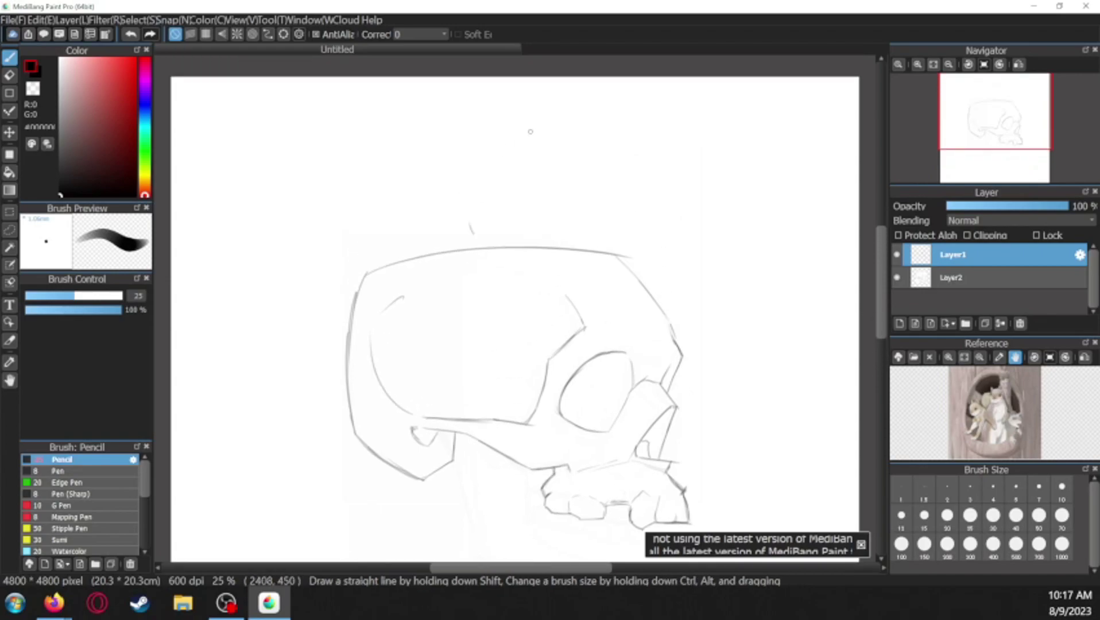
{"action": "mouse_move", "coordinate": [529, 132]}
{"action": "left_mouse_down"}
{"action": "mouse_move", "coordinate": [538, 206]}
{"action": "mouse_move", "coordinate": [476, 236]}
{"action": "left_mouse_up"}
{"action": "scroll", "coordinate": [163, 250], "scroll_direction": "up", "scroll_amount": 1}
Enlarge the sketched skull on Layer1 with Transform and hide the rough sketch on Layer2
{"action": "key", "text": "ctrl+t"}
{"action": "key", "text": "Escape"}
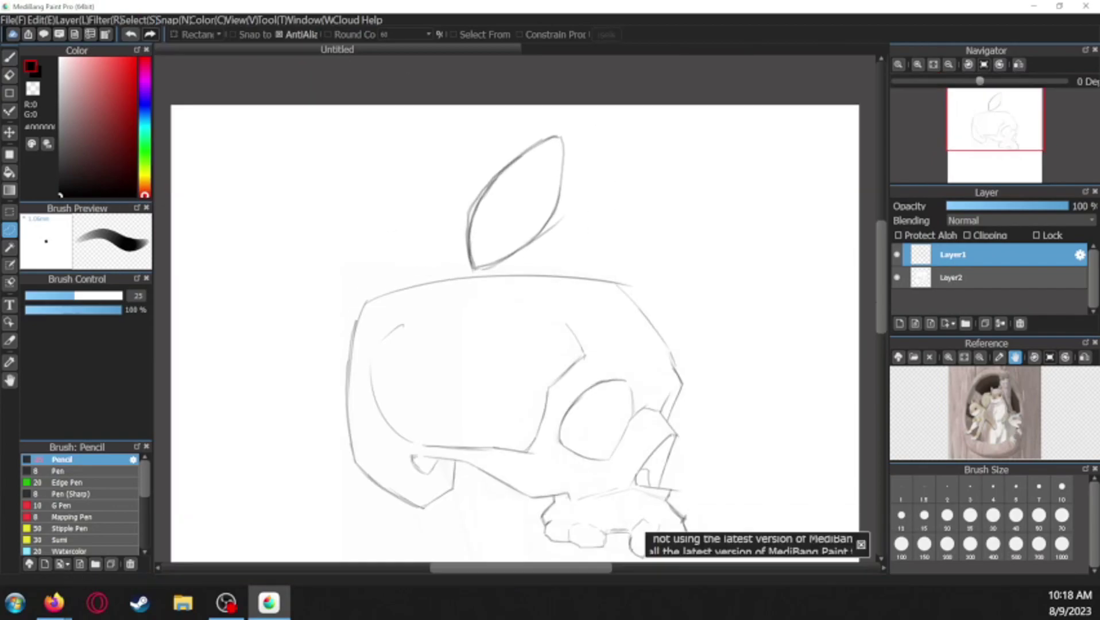
{"action": "key", "text": "ctrl+minus"}
{"action": "key", "text": "ctrl+t"}
{"action": "key", "text": "Escape"}
{"action": "key", "text": "ctrl+plus"}
{"action": "key", "text": "b"}
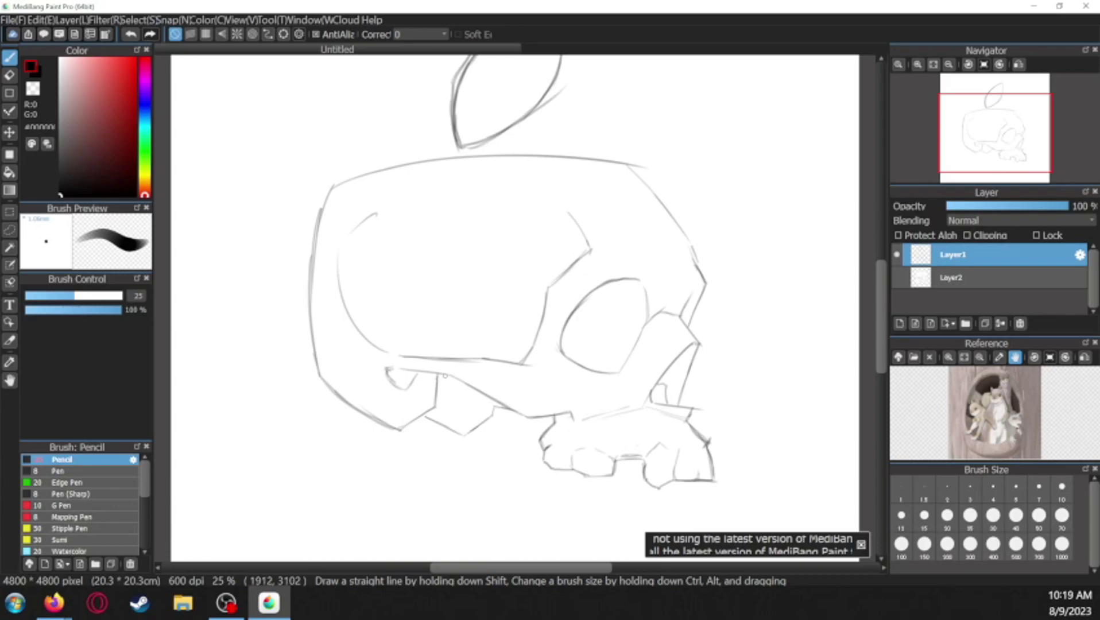
Sketch the hatched piece below the cheekbone, hatch the nose cavity and add a crossed eyeball in the eye socket
{"action": "left_click_drag", "start_coordinate": [434, 378], "coordinate": [489, 424]}
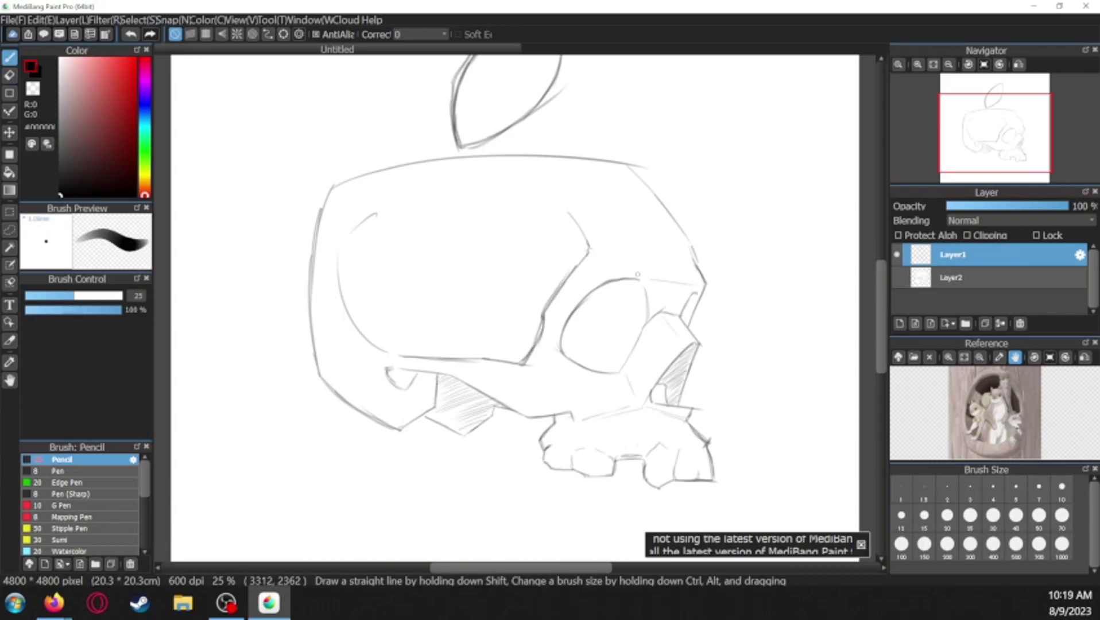
{"action": "scroll", "coordinate": [587, 319], "scroll_direction": "down", "scroll_amount": 1}
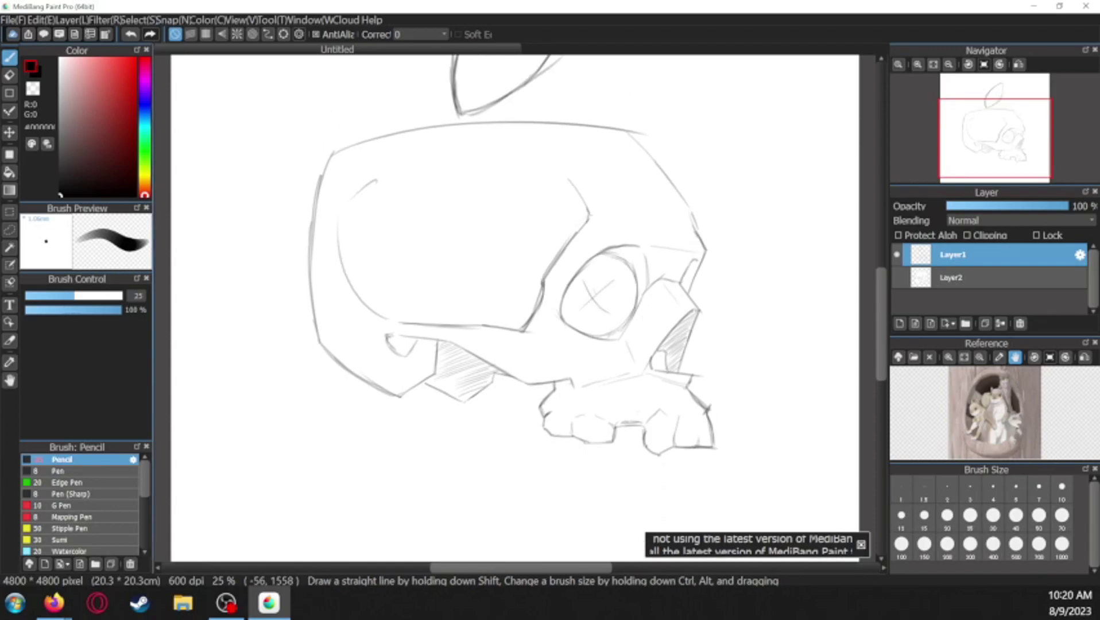
{"action": "key", "text": "ctrl+minus"}
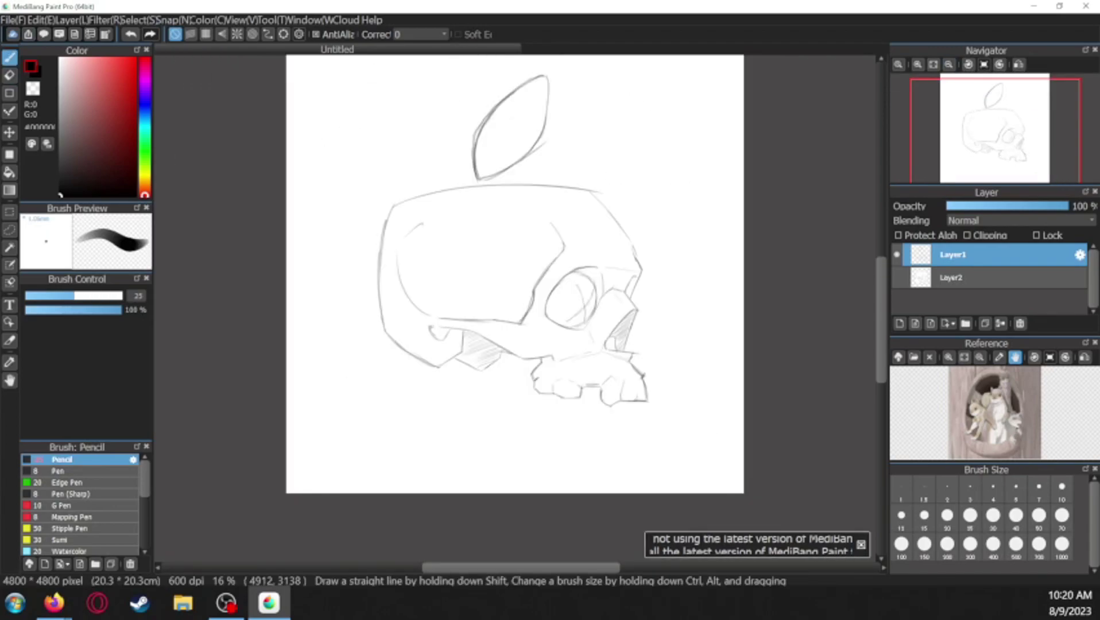
{"action": "key", "text": "ctrl+plus"}
{"action": "scroll", "coordinate": [515, 308], "scroll_direction": "down", "scroll_amount": 1}
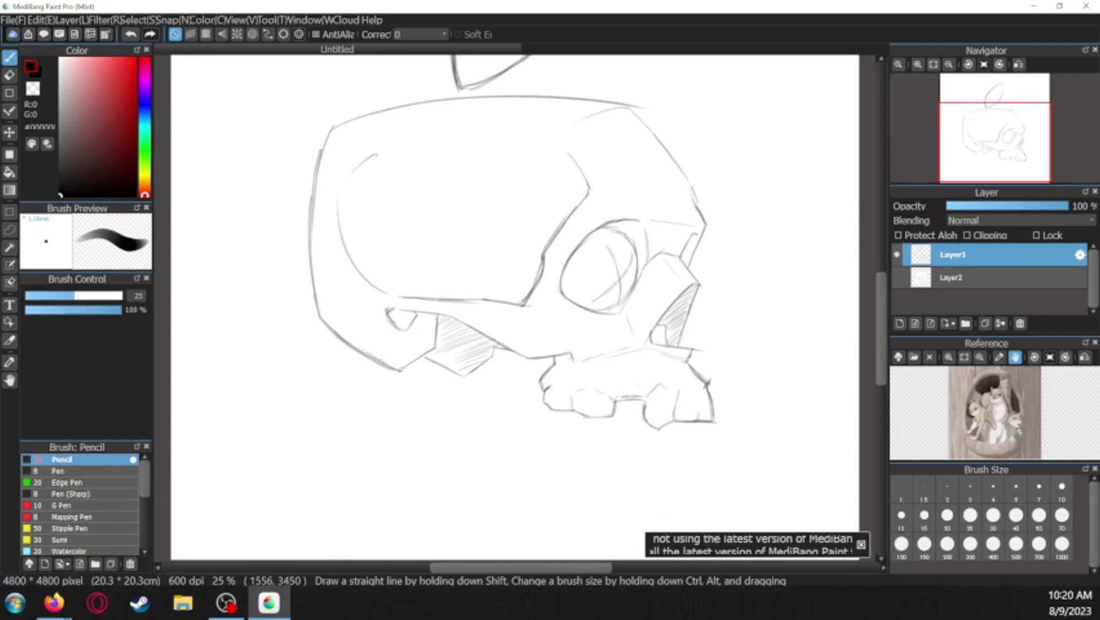
Paste the rainbow apple-skull reference image onto a new layer and shrink it over the lower-left corner of the canvas
{"action": "key", "text": "ctrl+minus"}
{"action": "left_click", "coordinate": [10, 20]}
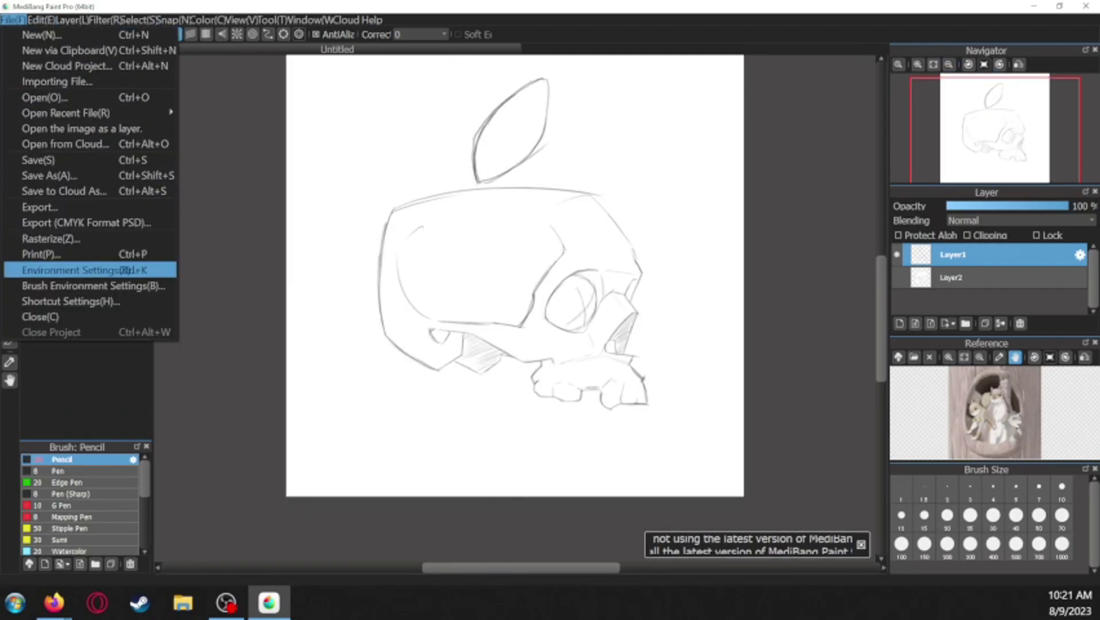
{"action": "left_click", "coordinate": [268, 423]}
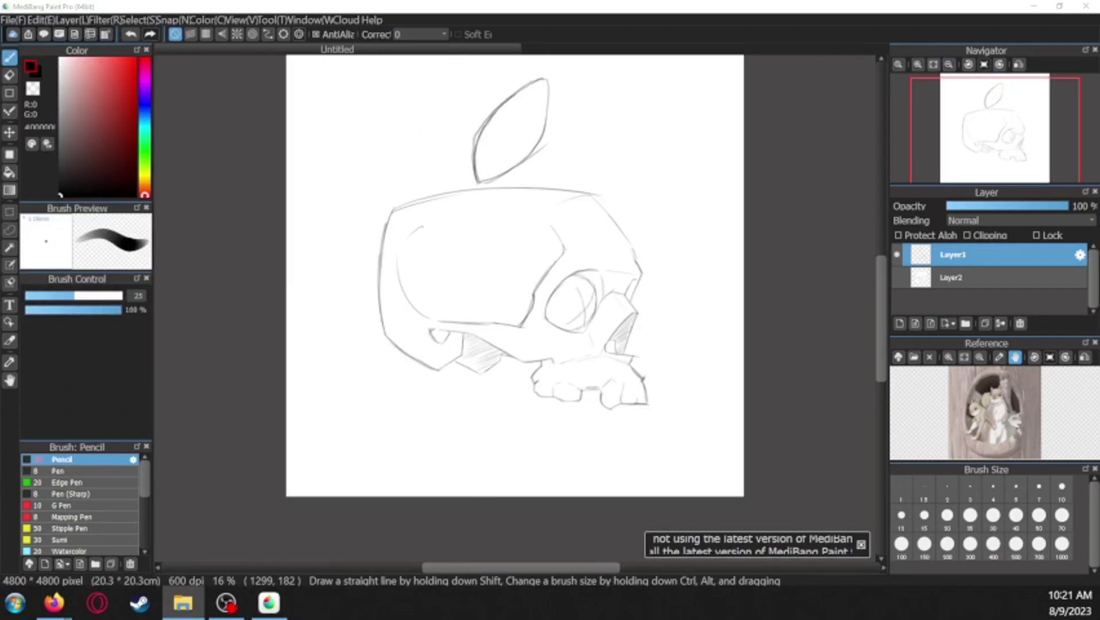
{"action": "key", "text": "ctrl+v"}
{"action": "left_click", "coordinate": [138, 20]}
{"action": "left_click", "coordinate": [172, 160]}
{"action": "left_click_drag", "start_coordinate": [402, 120], "coordinate": [356, 425]}
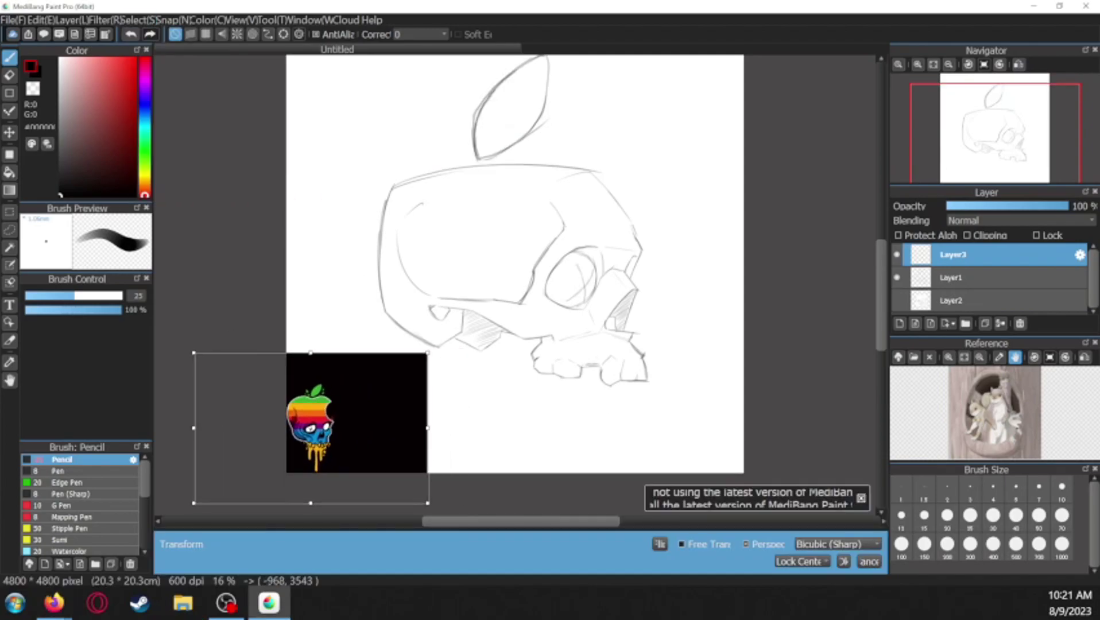
{"action": "key", "text": "Return"}
Trim the reference image to a narrow strip around the apple skull and place it beside the forehead, below Layer1
{"action": "left_click", "coordinate": [139, 19]}
{"action": "key", "text": "t"}
{"action": "left_click_drag", "start_coordinate": [413, 505], "coordinate": [779, 186]}
{"action": "key", "text": "ctrl+plus"}
{"action": "left_click_drag", "start_coordinate": [729, 84], "coordinate": [711, 356]}
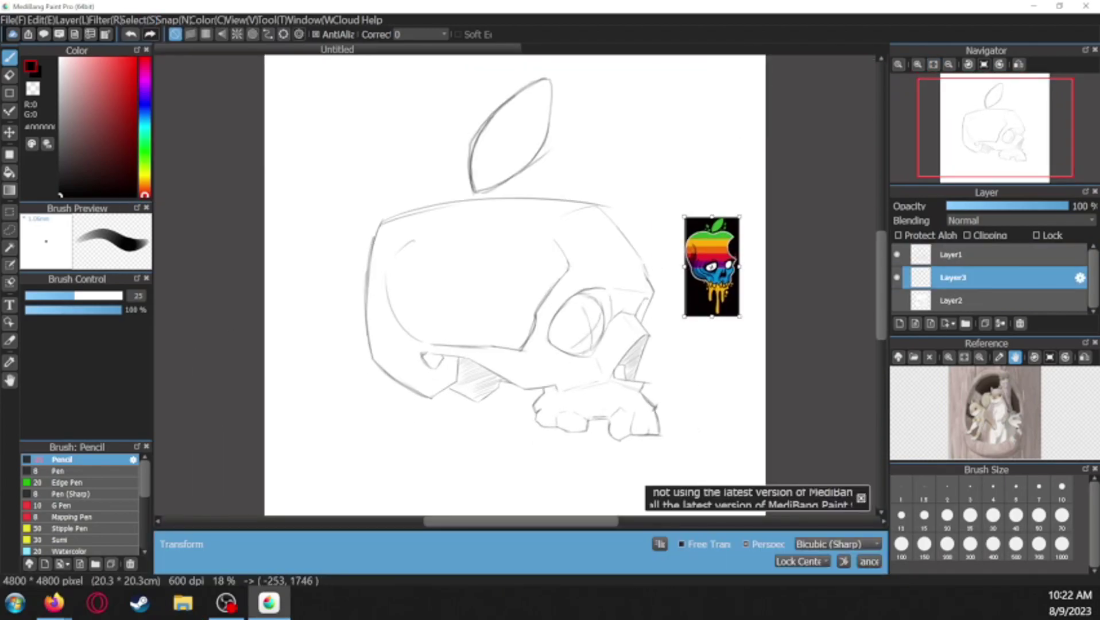
{"action": "key", "text": "Return"}
Try small round bubbles around the skull and leaf base, and erase them again
{"action": "key", "text": "ctrl+plus"}
{"action": "scroll", "coordinate": [444, 136], "scroll_direction": "down", "scroll_amount": 3}
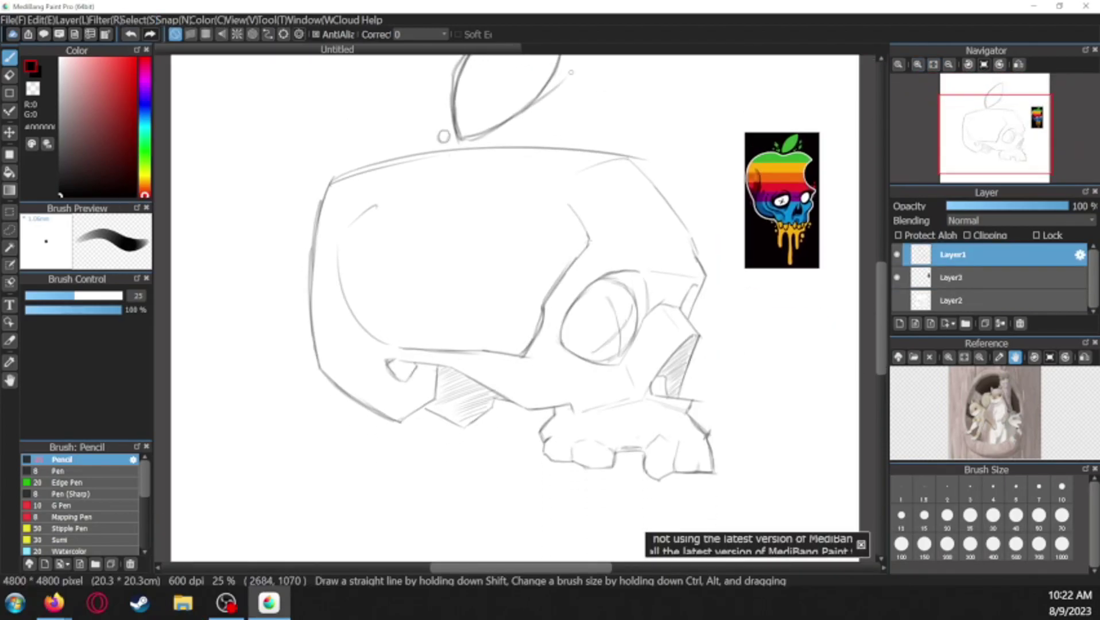
{"action": "left_click_drag", "start_coordinate": [696, 316], "coordinate": [697, 317]}
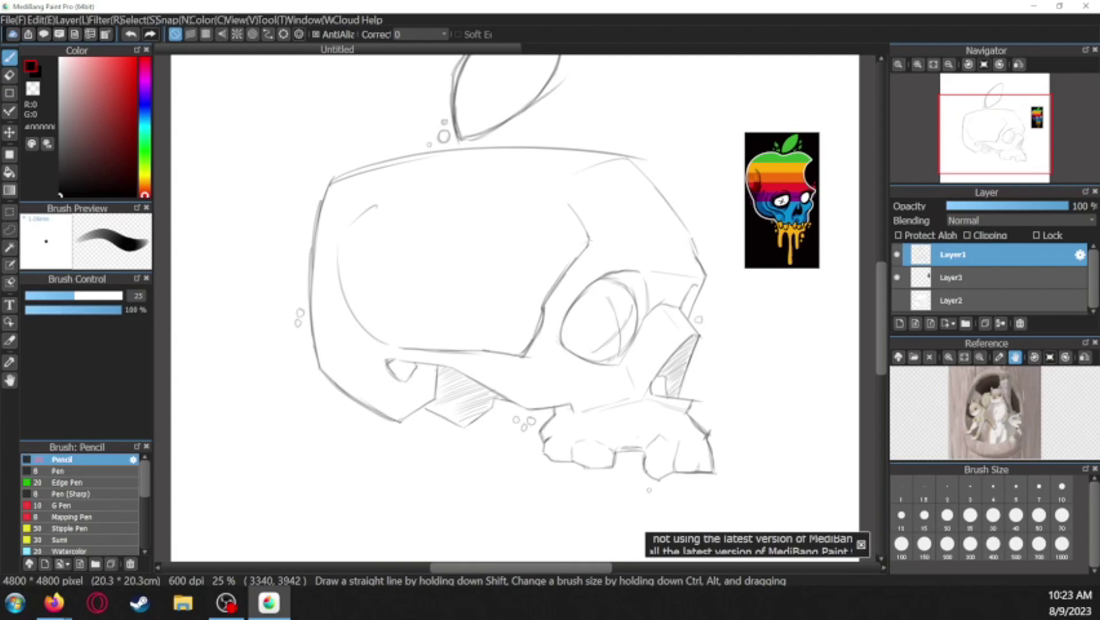
{"action": "key", "text": "e"}
{"action": "left_click_drag", "start_coordinate": [299, 313], "coordinate": [297, 323]}
{"action": "left_click_drag", "start_coordinate": [443, 121], "coordinate": [436, 133]}
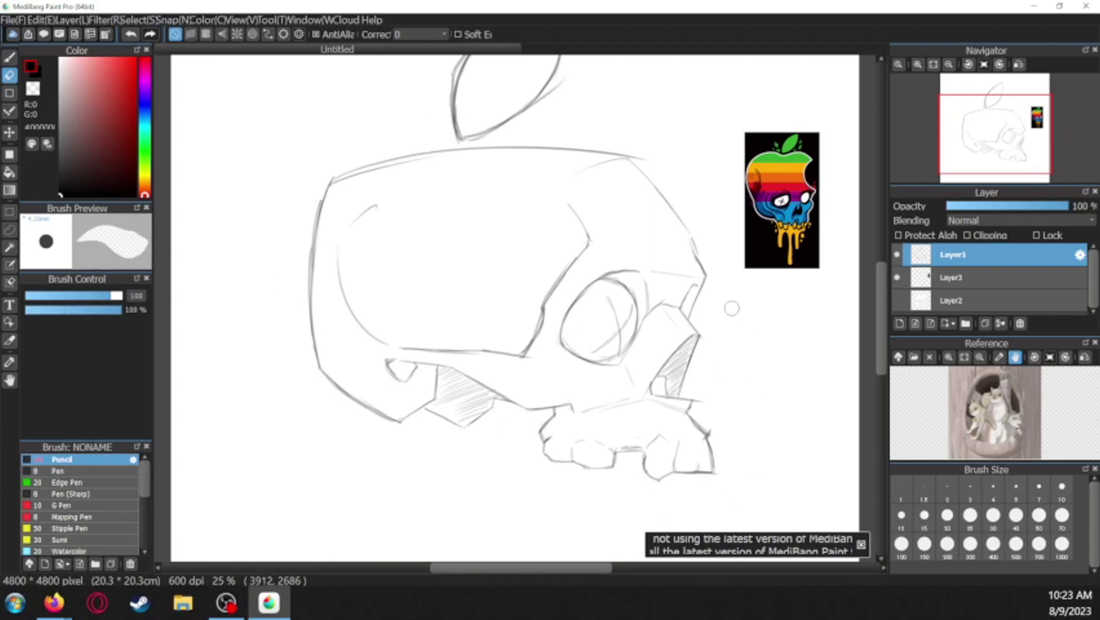
Erase the crossed eyeball and paste a shaded sphere on its own layer, fitting it over the eye socket with Transform
{"action": "key", "text": "b"}
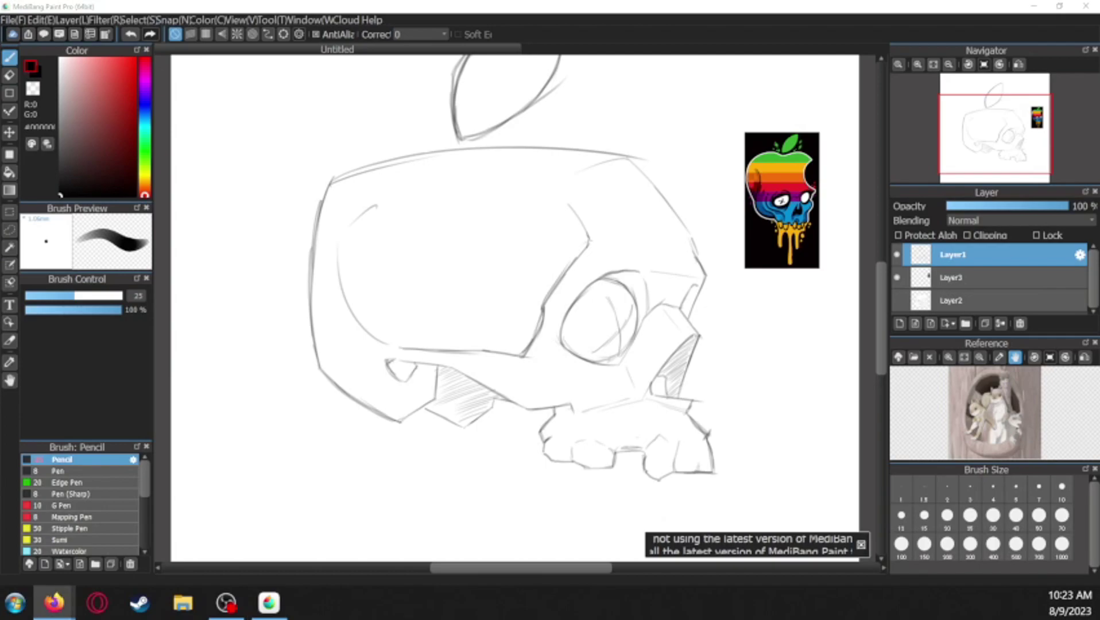
{"action": "key", "text": "e"}
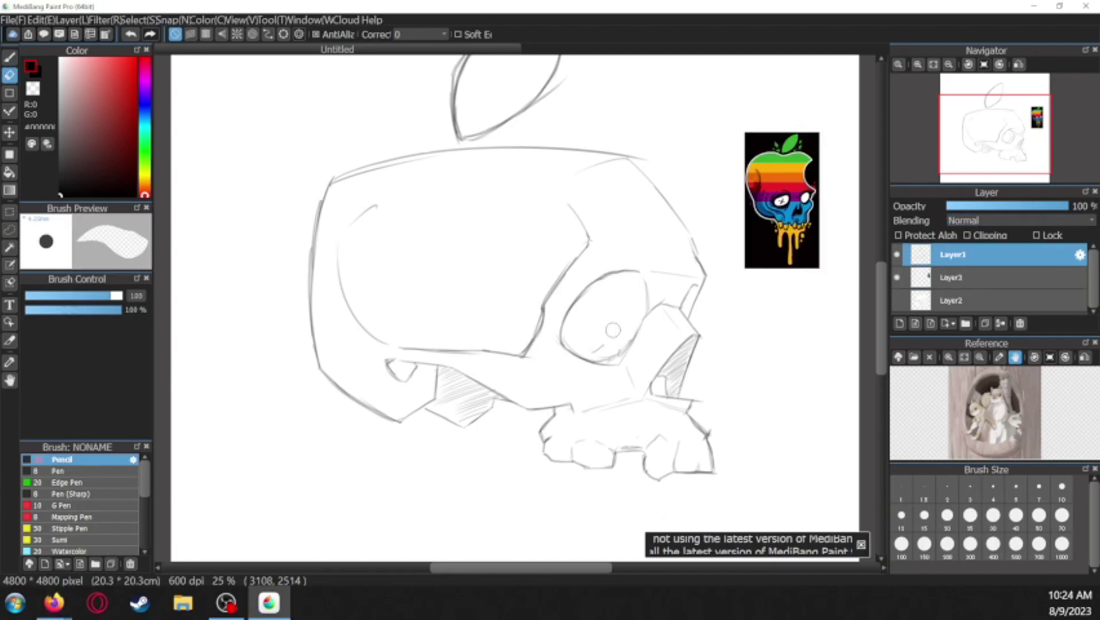
{"action": "key", "text": "ctrl+v"}
{"action": "key", "text": "ctrl+t"}
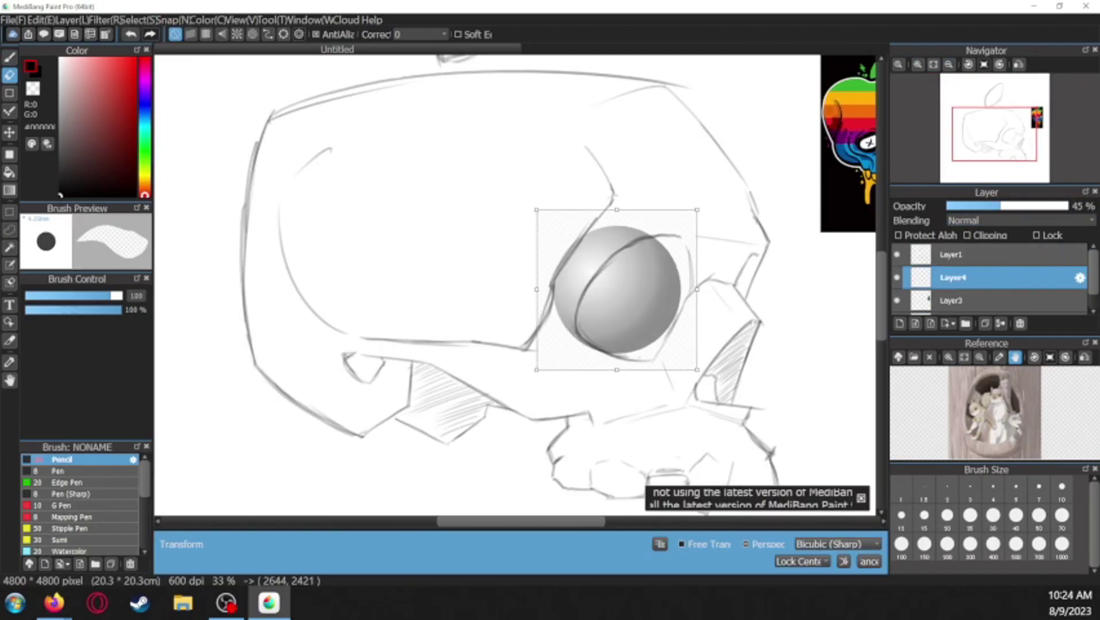
{"action": "key", "text": "b"}
{"action": "key", "text": "Return"}
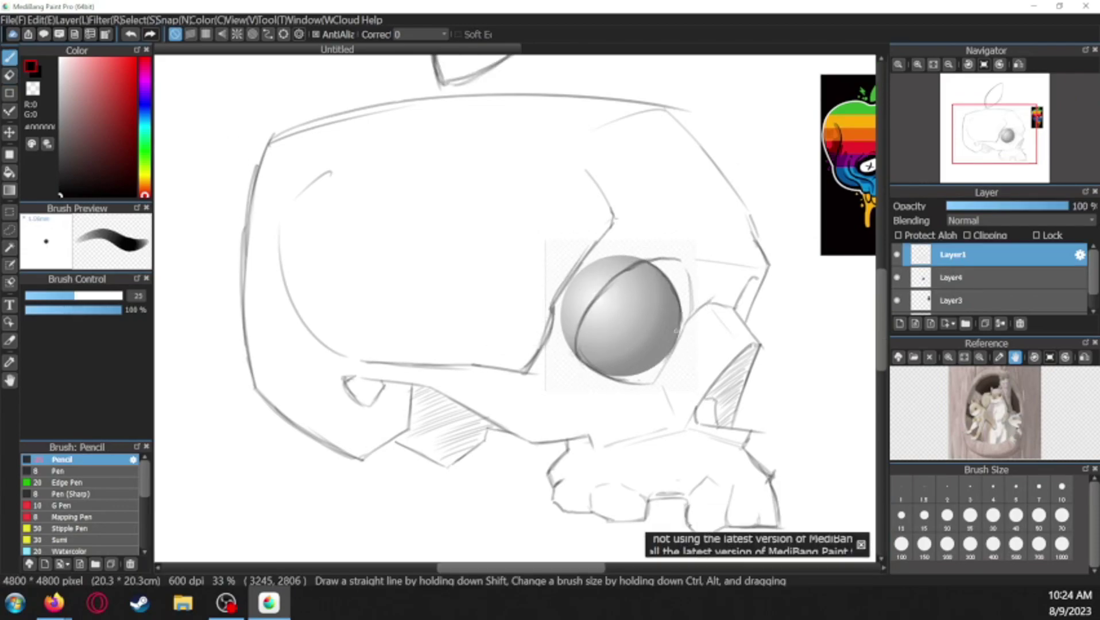
Hide the sphere on Layer4 and sketch curved X-shaped strokes across the eyeball
{"action": "left_click", "coordinate": [896, 277]}
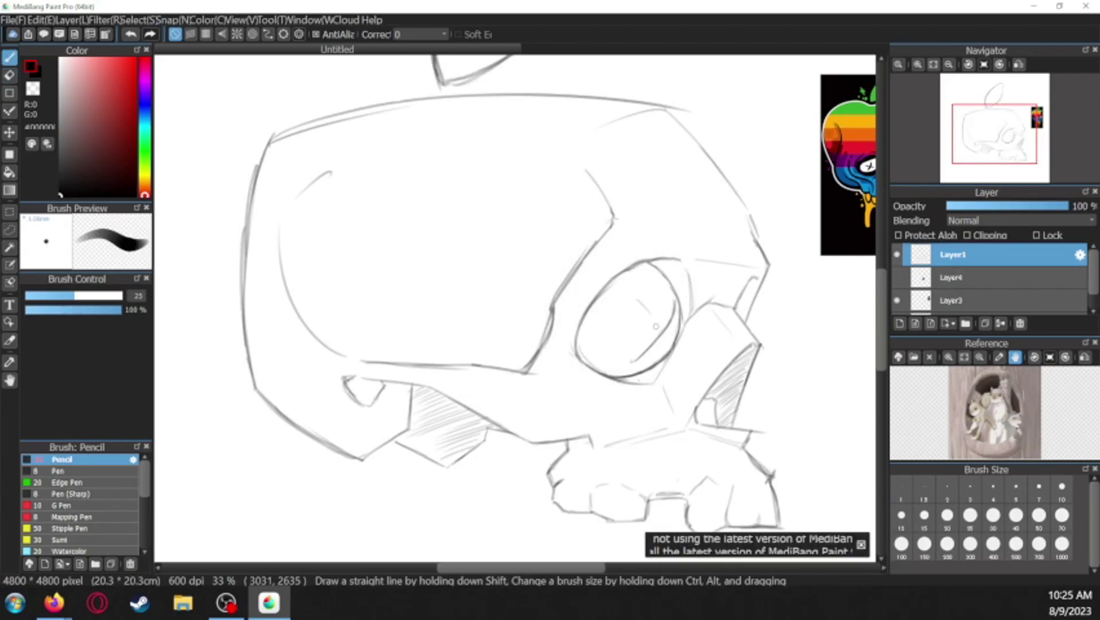
{"action": "scroll", "coordinate": [636, 301], "scroll_direction": "down", "scroll_amount": 1}
{"action": "scroll", "coordinate": [535, 184], "scroll_direction": "up", "scroll_amount": 1}
{"action": "key", "text": "ctrl+z"}
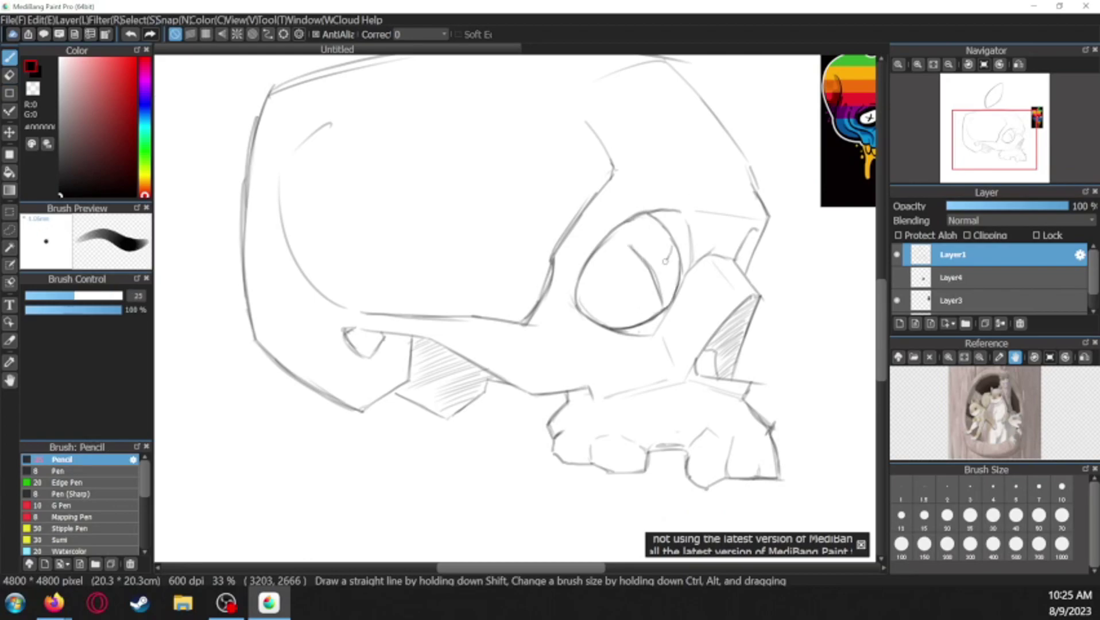
{"action": "scroll", "coordinate": [627, 212], "scroll_direction": "down", "scroll_amount": 1}
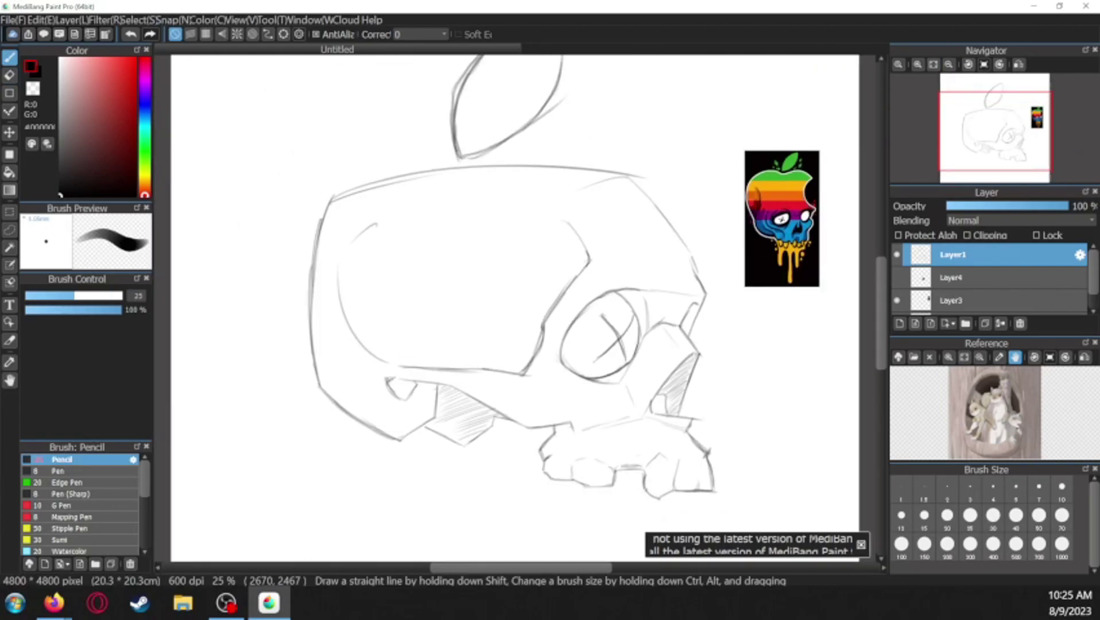
Add a new layer beneath Layer1 for inking and set the brush to Pen (Sharp) at size 40
{"action": "left_click", "coordinate": [62, 494]}
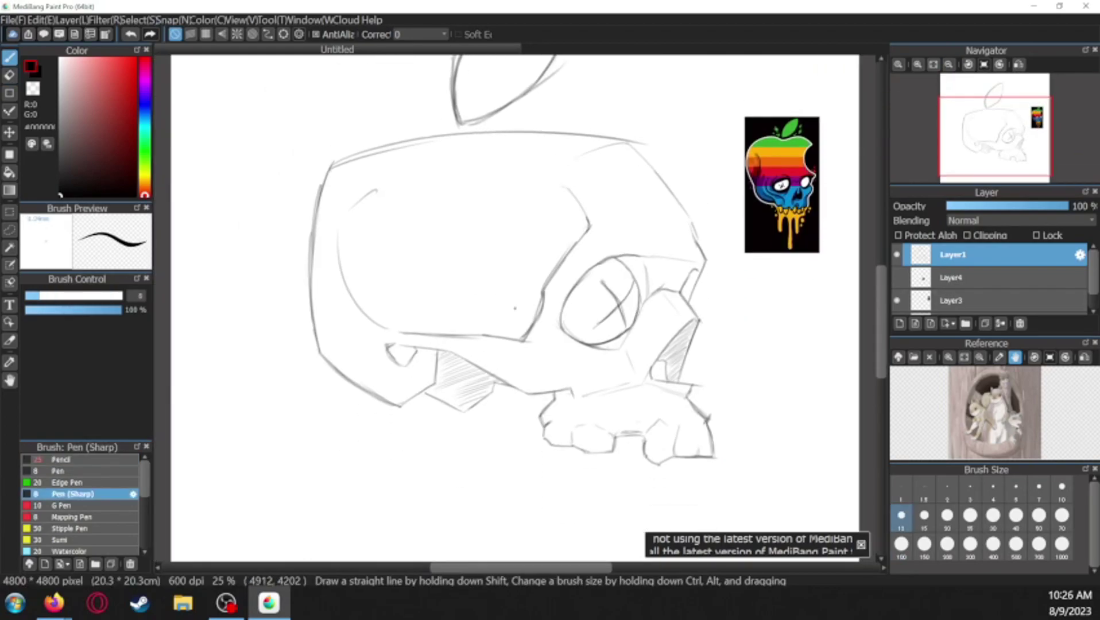
{"action": "left_click", "coordinate": [1016, 515]}
{"action": "left_click", "coordinate": [899, 323]}
{"action": "left_click_drag", "start_coordinate": [259, 225], "coordinate": [457, 450]}
{"action": "key", "text": "ctrl+z"}
Ink the temple line behind the eye socket, fade the Layer1 sketch to 25% opacity and thin the inked line with the eraser
{"action": "scroll", "coordinate": [612, 202], "scroll_direction": "up", "scroll_amount": 1}
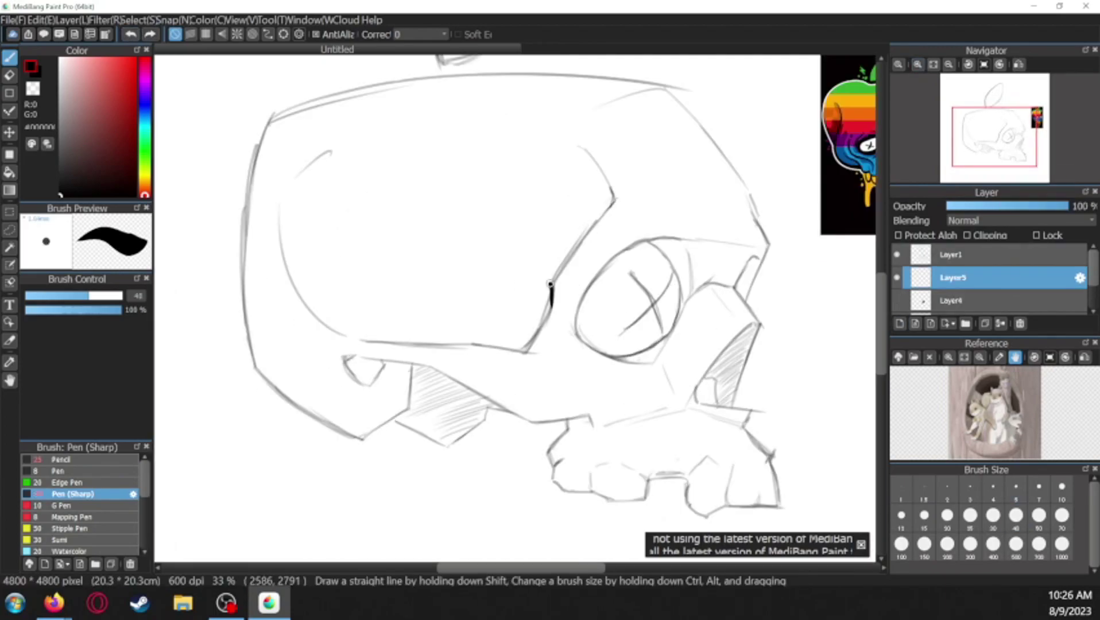
{"action": "left_click_drag", "start_coordinate": [612, 202], "coordinate": [524, 349]}
{"action": "key", "text": "e"}
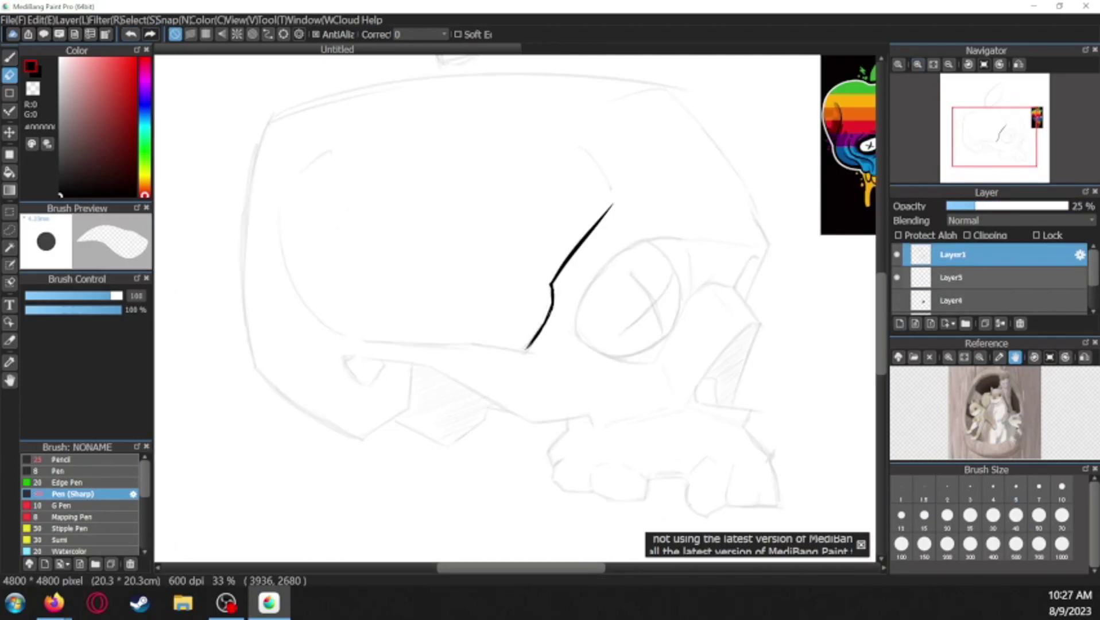
{"action": "left_click_drag", "start_coordinate": [574, 270], "coordinate": [603, 205]}
{"action": "left_click_drag", "start_coordinate": [525, 330], "coordinate": [551, 299]}
Try inking the upper arc of the eye socket with the sharp pen and undo it
{"action": "key", "text": "b"}
{"action": "left_click_drag", "start_coordinate": [577, 342], "coordinate": [691, 234]}
{"action": "key", "text": "ctrl+z"}
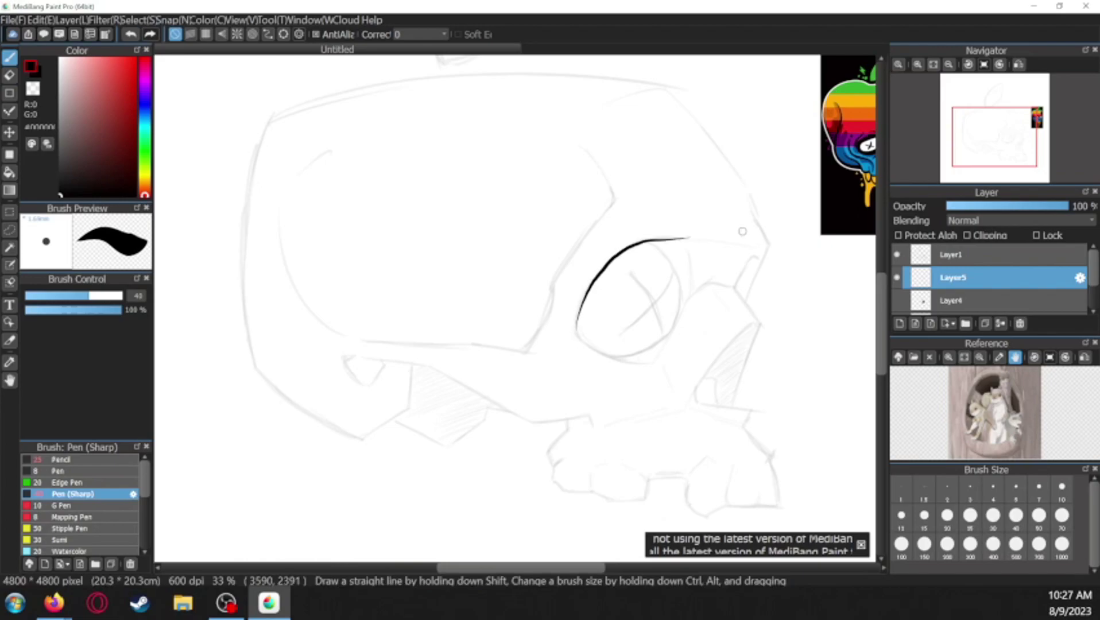
{"action": "key", "text": "ctrl+z"}
Ink the eye socket's rear and lower curve on the rotated canvas and clean up the line with the eraser
{"action": "left_click_drag", "start_coordinate": [542, 205], "coordinate": [568, 344]}
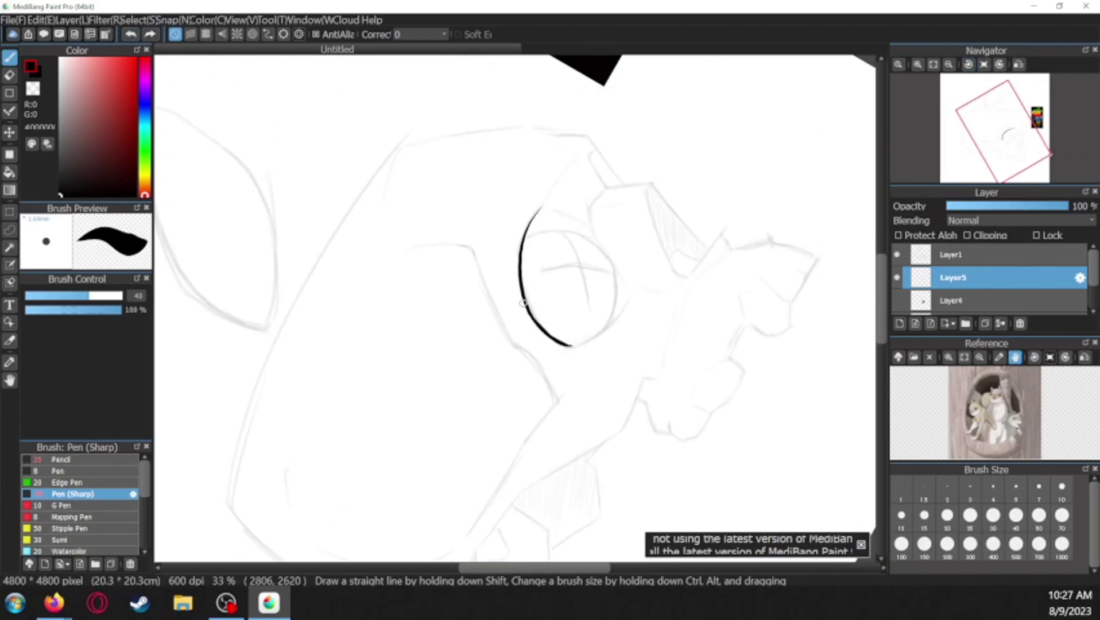
{"action": "left_click_drag", "start_coordinate": [567, 204], "coordinate": [578, 280]}
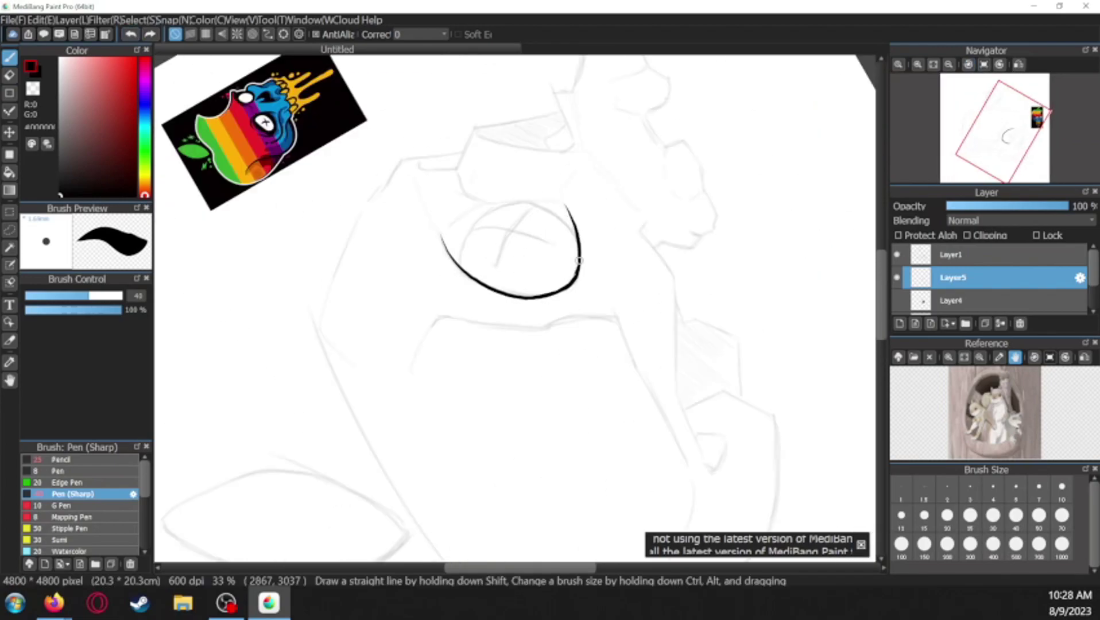
{"action": "key", "text": "ctrl+0"}
{"action": "key", "text": "ctrl+plus"}
{"action": "key", "text": "e"}
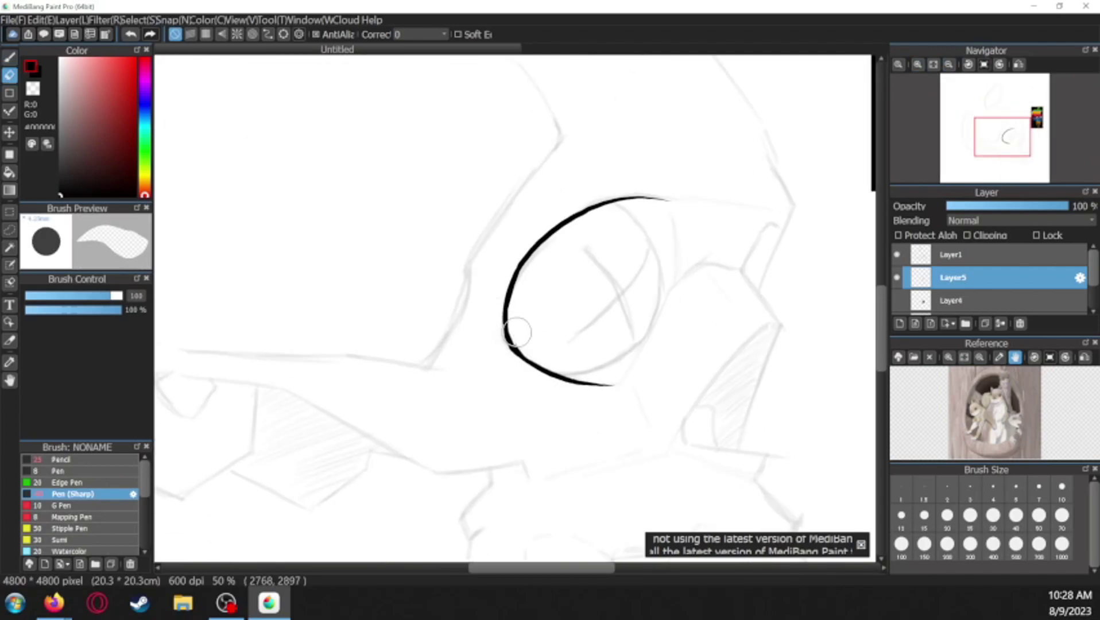
{"action": "key", "text": "p"}
{"action": "left_click_drag", "start_coordinate": [517, 344], "coordinate": [396, 324]}
Ink the angled brow and nose-bridge lines in front of the eye socket
{"action": "left_click_drag", "start_coordinate": [623, 249], "coordinate": [660, 298]}
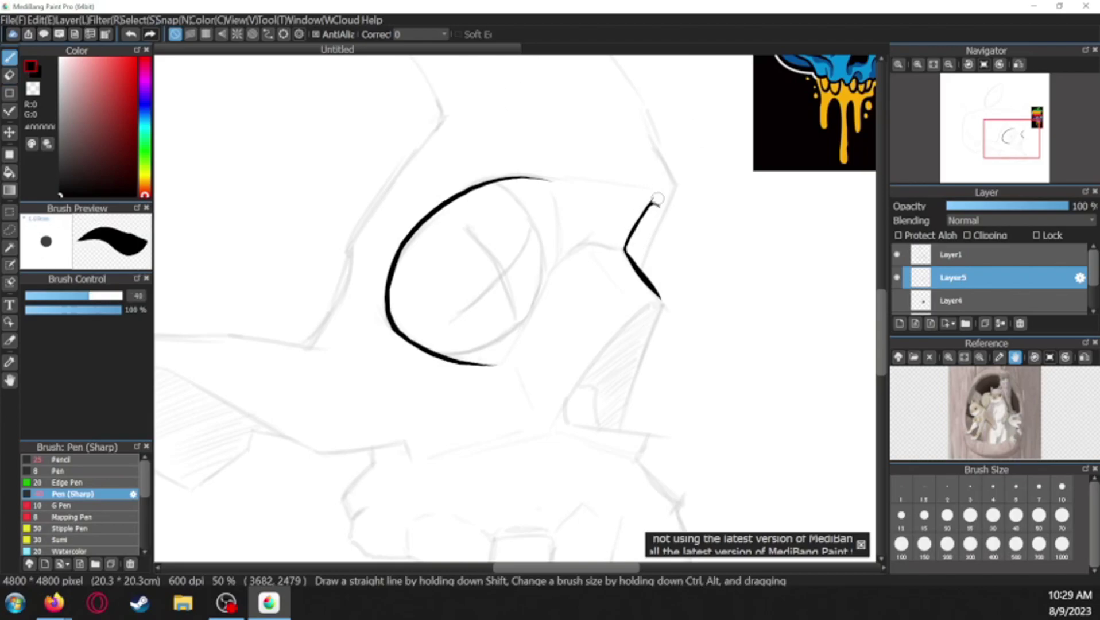
{"action": "scroll", "coordinate": [624, 251], "scroll_direction": "down", "scroll_amount": 3}
{"action": "scroll", "coordinate": [623, 250], "scroll_direction": "up", "scroll_amount": 3}
{"action": "mouse_move", "coordinate": [665, 373]}
{"action": "left_mouse_down"}
{"action": "mouse_move", "coordinate": [663, 239]}
{"action": "mouse_move", "coordinate": [626, 367]}
{"action": "left_mouse_up"}
Undo the inked eye socket, brow and nose-bridge lines
{"action": "scroll", "coordinate": [649, 357], "scroll_direction": "down", "scroll_amount": 2}
{"action": "key", "text": "ctrl+z"}
{"action": "key", "text": "ctrl+z"}
{"action": "key", "text": "ctrl+z"}
{"action": "key", "text": "ctrl+z"}
Switch the inking brush to Pen at size 50
{"action": "left_click", "coordinate": [60, 540]}
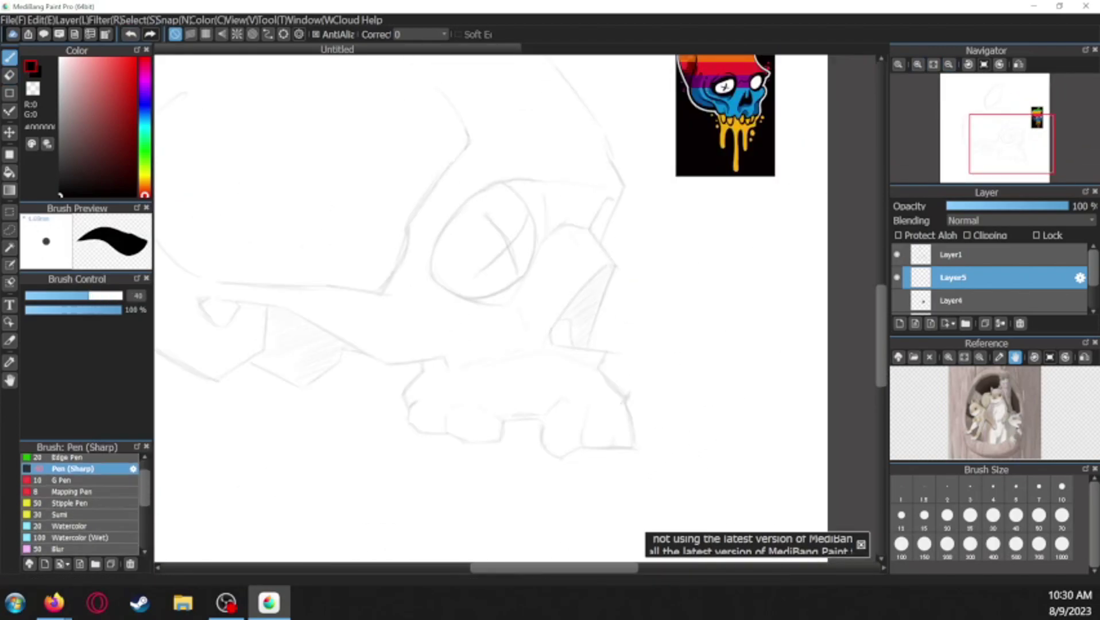
{"action": "scroll", "coordinate": [81, 505], "scroll_direction": "up", "scroll_amount": 2}
{"action": "left_click", "coordinate": [60, 459]}
{"action": "scroll", "coordinate": [81, 505], "scroll_direction": "up", "scroll_amount": 1}
{"action": "left_click", "coordinate": [58, 470]}
Try two ink strokes over the skull sketch with the new pen and undo each one
{"action": "left_click_drag", "start_coordinate": [400, 337], "coordinate": [559, 140]}
{"action": "key", "text": "ctrl+z"}
{"action": "left_click_drag", "start_coordinate": [401, 230], "coordinate": [677, 315]}
{"action": "key", "text": "ctrl+z"}
Ink the long curve along the back of the skull and the angled temple line behind the eye socket
{"action": "left_click_drag", "start_coordinate": [387, 135], "coordinate": [345, 402]}
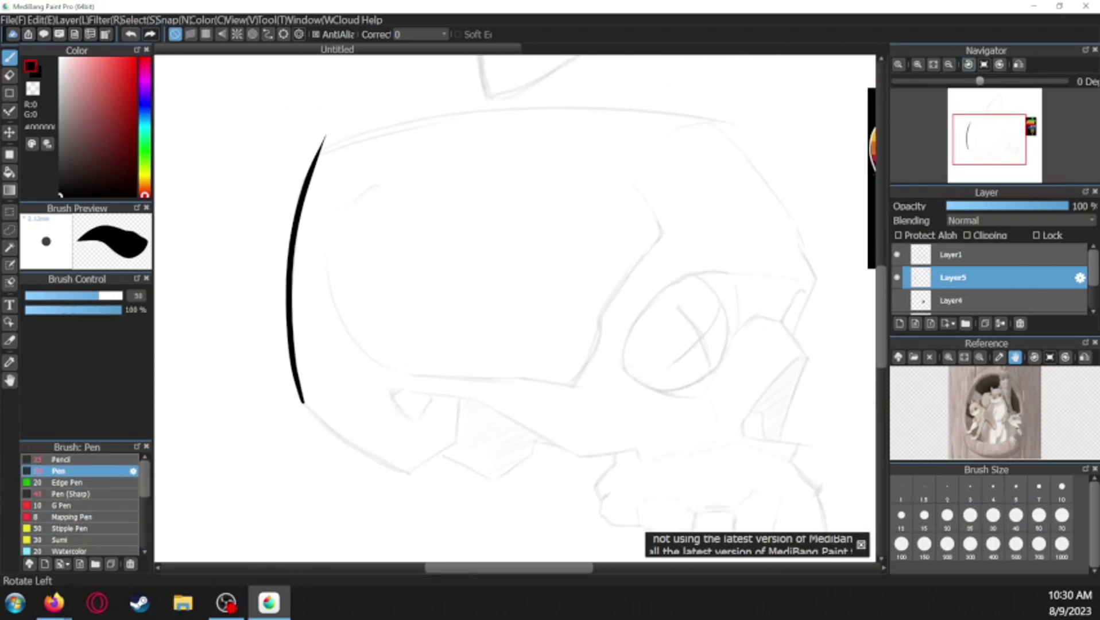
{"action": "scroll", "coordinate": [674, 419], "scroll_direction": "down", "scroll_amount": 1}
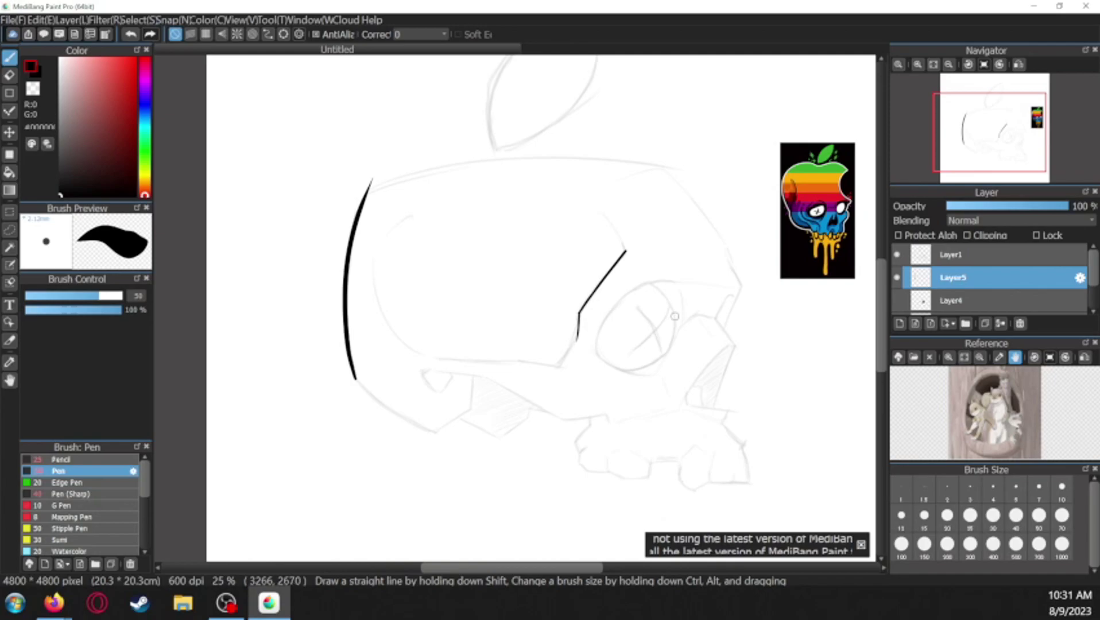
{"action": "key", "text": "ctrl+alt+Left"}
{"action": "key", "text": "ctrl+z"}
Extend the temple line upward from its upper corner with a curved stroke toward the top of the skull
{"action": "scroll", "coordinate": [674, 316], "scroll_direction": "up", "scroll_amount": 2}
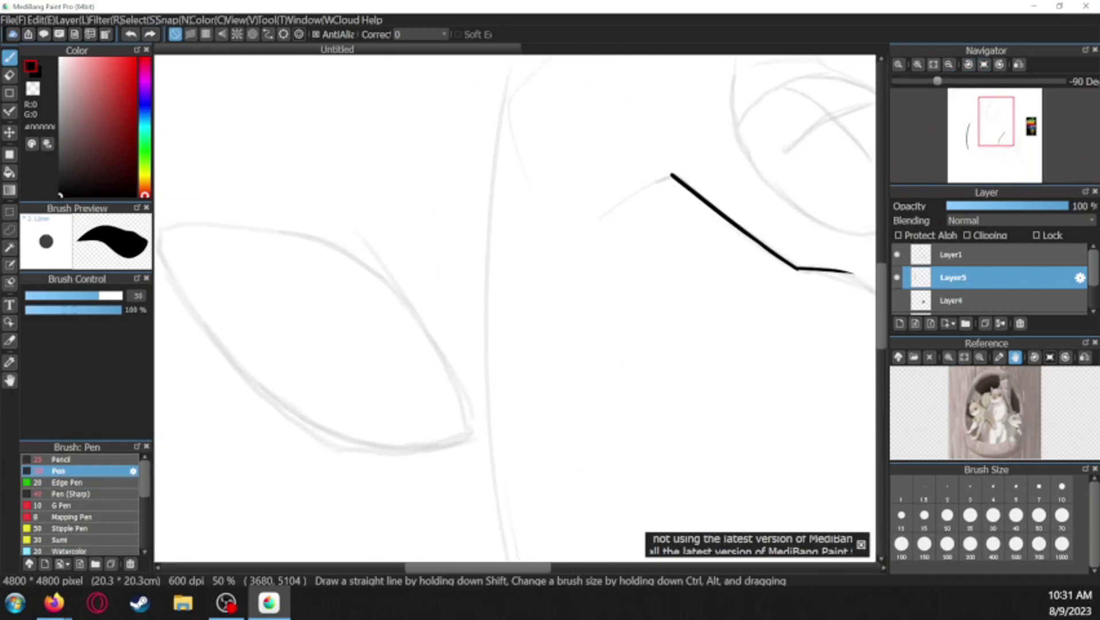
{"action": "left_click_drag", "start_coordinate": [560, 292], "coordinate": [334, 363]}
{"action": "left_click_drag", "start_coordinate": [392, 270], "coordinate": [454, 239]}
{"action": "key", "text": "ctrl+z"}
{"action": "left_click_drag", "start_coordinate": [373, 314], "coordinate": [461, 238]}
{"action": "key", "text": "ctrl+alt+Right"}
{"action": "scroll", "coordinate": [517, 315], "scroll_direction": "down", "scroll_amount": 1}
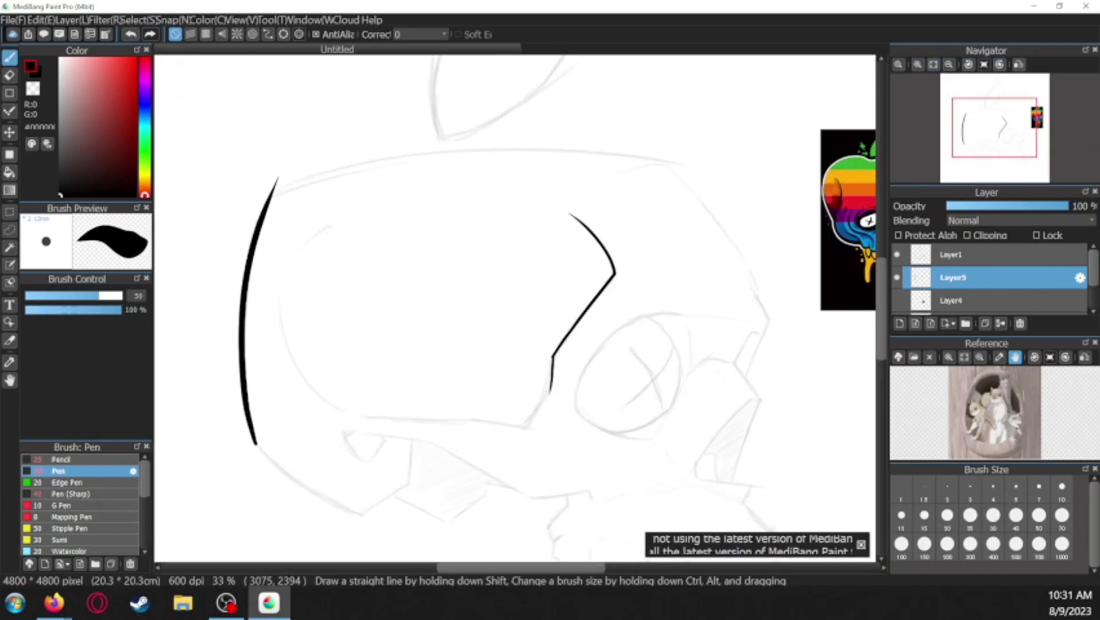
Continue the skull's back outline down to its lower corner and ink the edge turning up toward the cheekbone
{"action": "scroll", "coordinate": [516, 309], "scroll_direction": "down", "scroll_amount": 3}
{"action": "left_click_drag", "start_coordinate": [256, 341], "coordinate": [363, 409]}
{"action": "key", "text": "ctrl+z"}
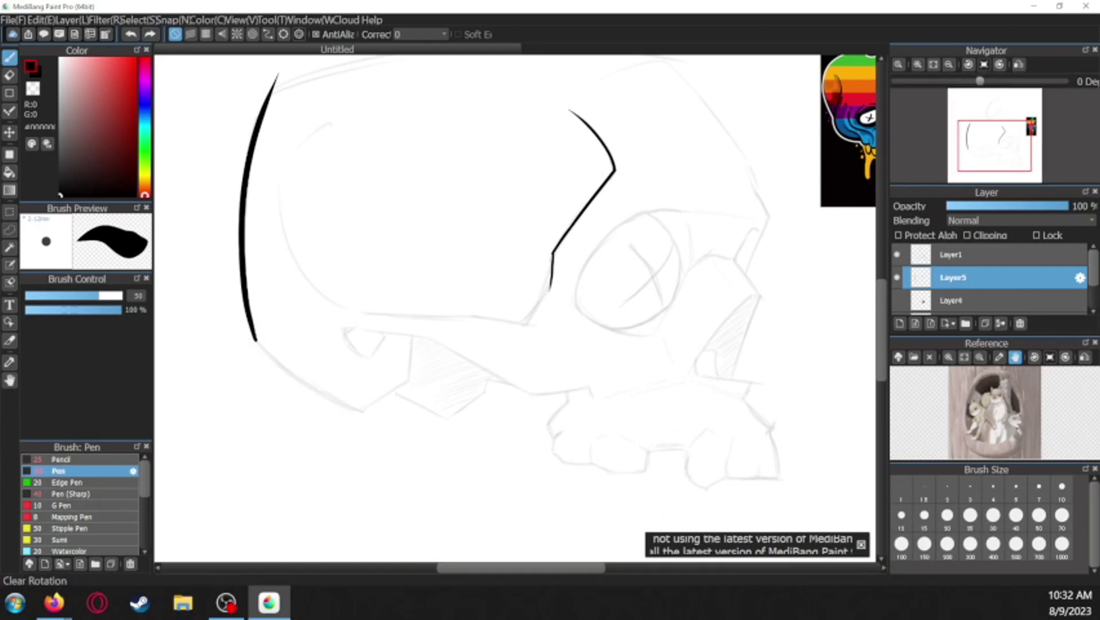
{"action": "key", "text": "ctrl+alt+Right"}
{"action": "scroll", "coordinate": [550, 210], "scroll_direction": "up", "scroll_amount": 2}
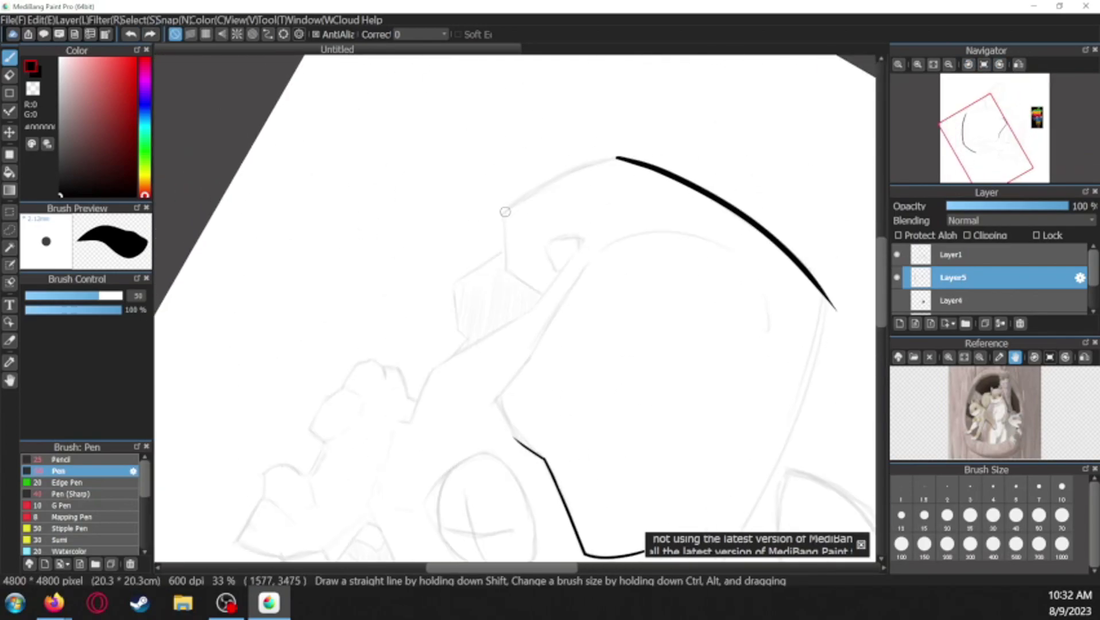
{"action": "left_click_drag", "start_coordinate": [506, 210], "coordinate": [613, 155]}
{"action": "key", "text": "e"}
{"action": "key", "text": "b"}
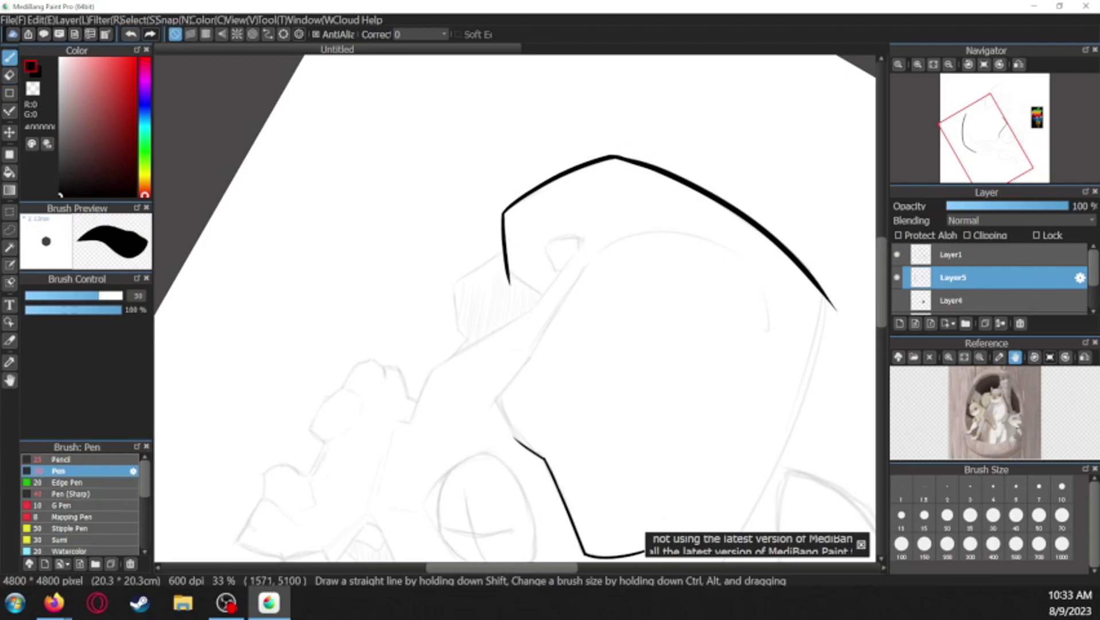
Ink the cheekbone's lower edge from its rear tip toward the upper jaw and join the skull's lower outline to it
{"action": "key", "text": "ctrl+alt+Right"}
{"action": "left_click_drag", "start_coordinate": [485, 307], "coordinate": [502, 344]}
{"action": "key", "text": "e"}
{"action": "key", "text": "b"}
{"action": "left_click_drag", "start_coordinate": [663, 262], "coordinate": [499, 301]}
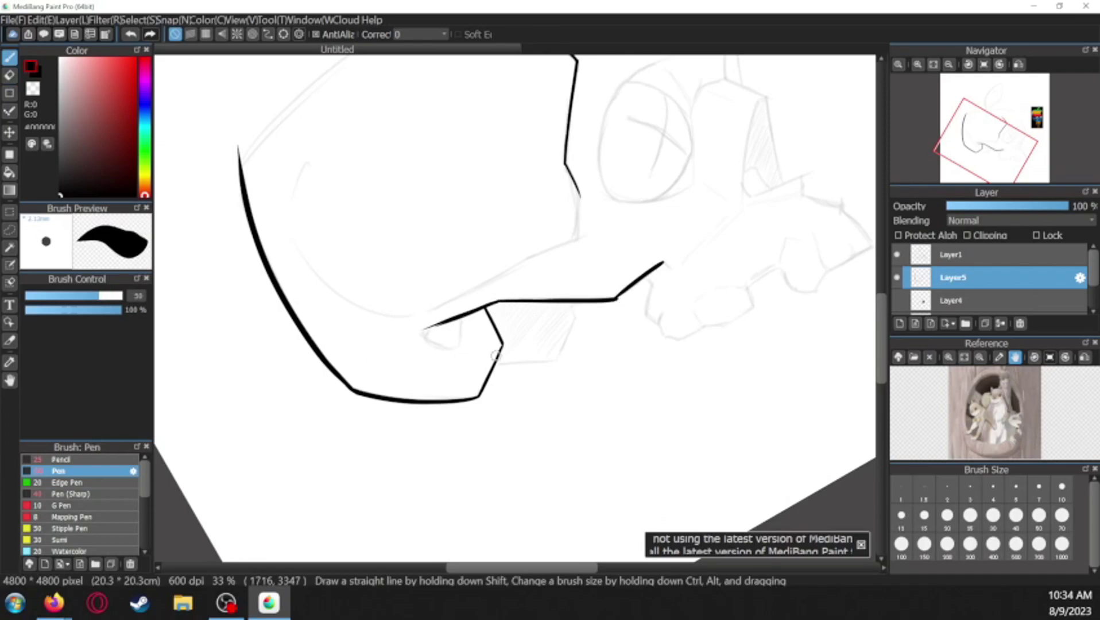
Finish the temple line's lower end and ink the cheekbone's upper edge back to the curved sketch line inside the skull
{"action": "key", "text": "ctrl+alt+Left"}
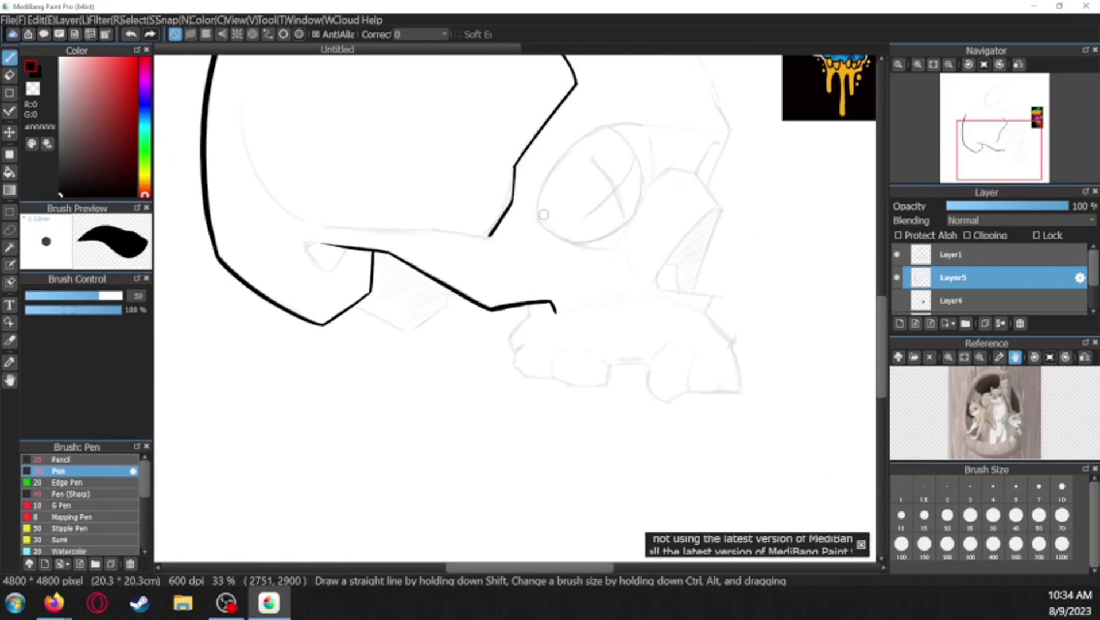
{"action": "key", "text": "ctrl+alt+Right"}
{"action": "left_click_drag", "start_coordinate": [491, 440], "coordinate": [421, 315]}
{"action": "key", "text": "e"}
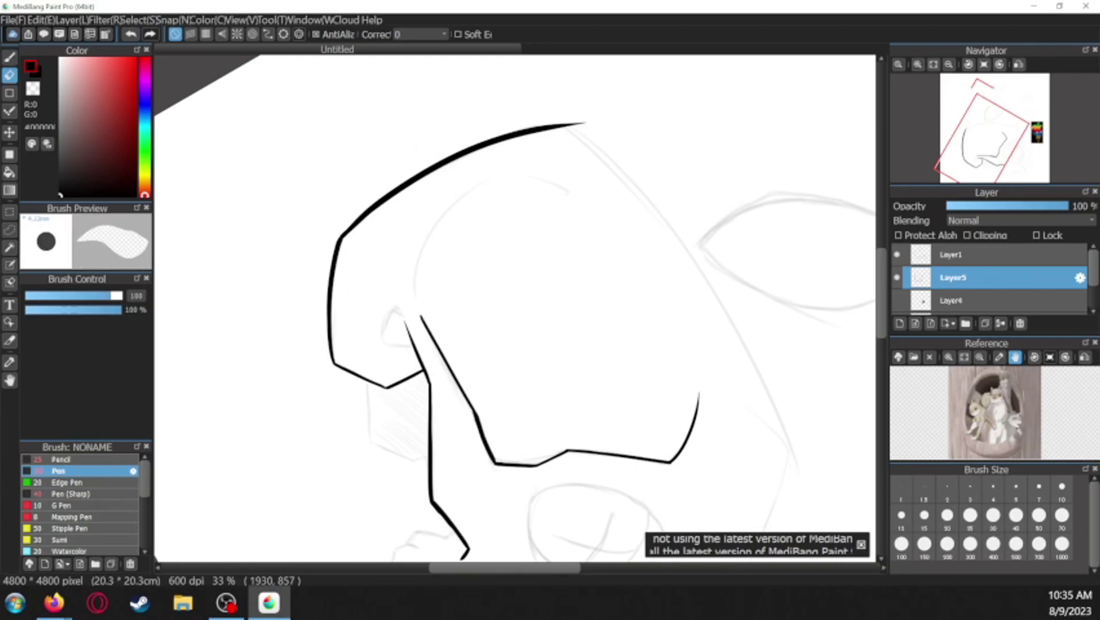
{"action": "key", "text": "ctrl+alt+Left"}
{"action": "scroll", "coordinate": [658, 272], "scroll_direction": "up", "scroll_amount": 3}
{"action": "key", "text": "b"}
{"action": "key", "text": "ctrl+z"}
{"action": "left_click_drag", "start_coordinate": [365, 380], "coordinate": [287, 359]}
{"action": "key", "text": "e"}
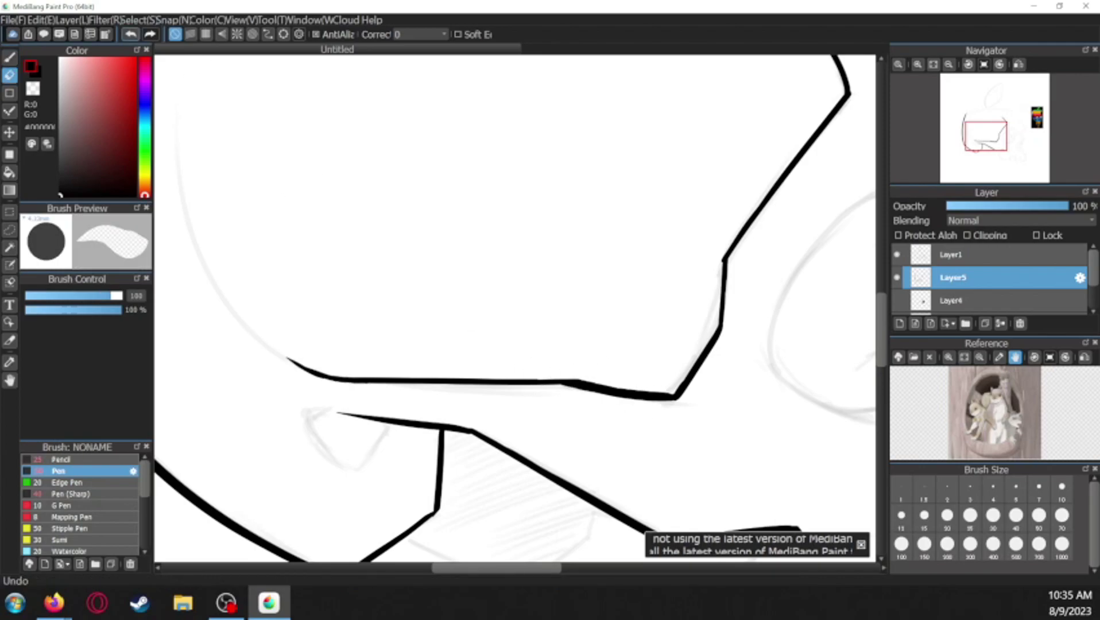
Set the eraser size to 30 and refine the corner where the temple line meets the cheekbone's upper edge
{"action": "scroll", "coordinate": [655, 445], "scroll_direction": "up", "scroll_amount": 2}
{"action": "key", "text": "bracketleft"}
{"action": "key", "text": "bracketleft"}
{"action": "key", "text": "bracketleft"}
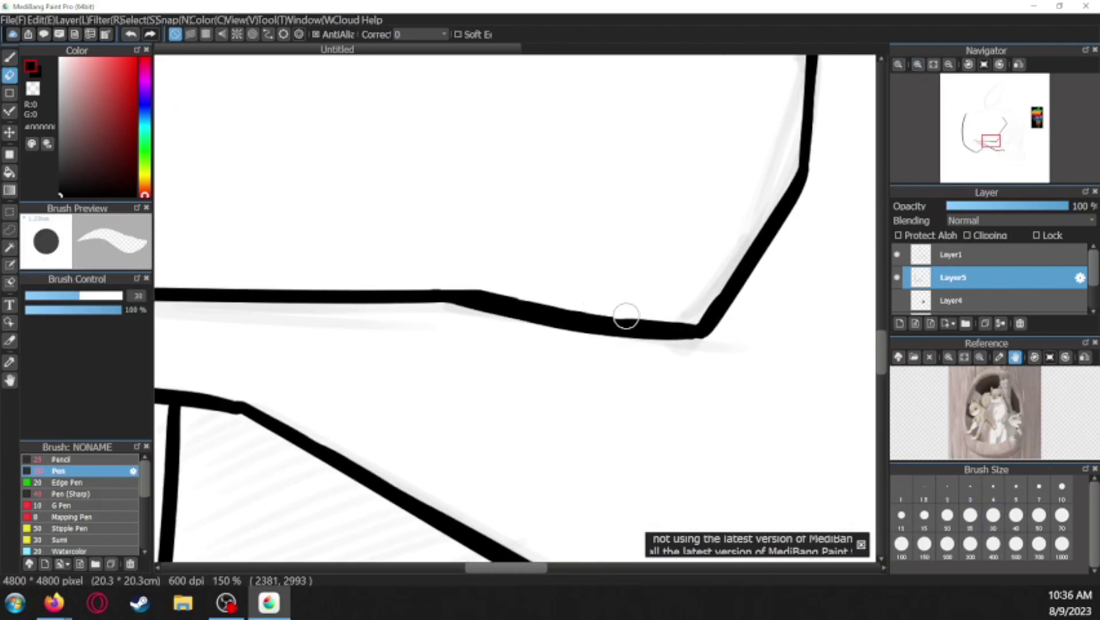
{"action": "key", "text": "b"}
{"action": "mouse_move", "coordinate": [570, 314]}
{"action": "left_mouse_down"}
{"action": "mouse_move", "coordinate": [637, 325]}
{"action": "mouse_move", "coordinate": [683, 300]}
{"action": "left_mouse_up"}
{"action": "key", "text": "e"}
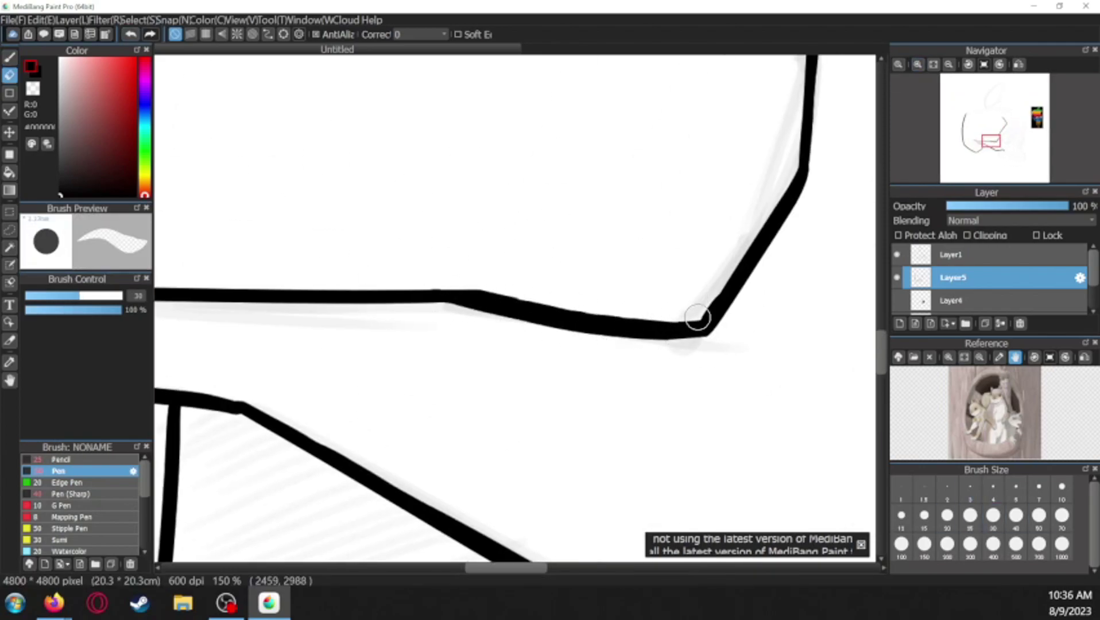
Clean up the line art along the cheekbone, including the lower edge's hooked end above the teeth
{"action": "scroll", "coordinate": [597, 197], "scroll_direction": "down", "scroll_amount": 2}
{"action": "left_click", "coordinate": [994, 124]}
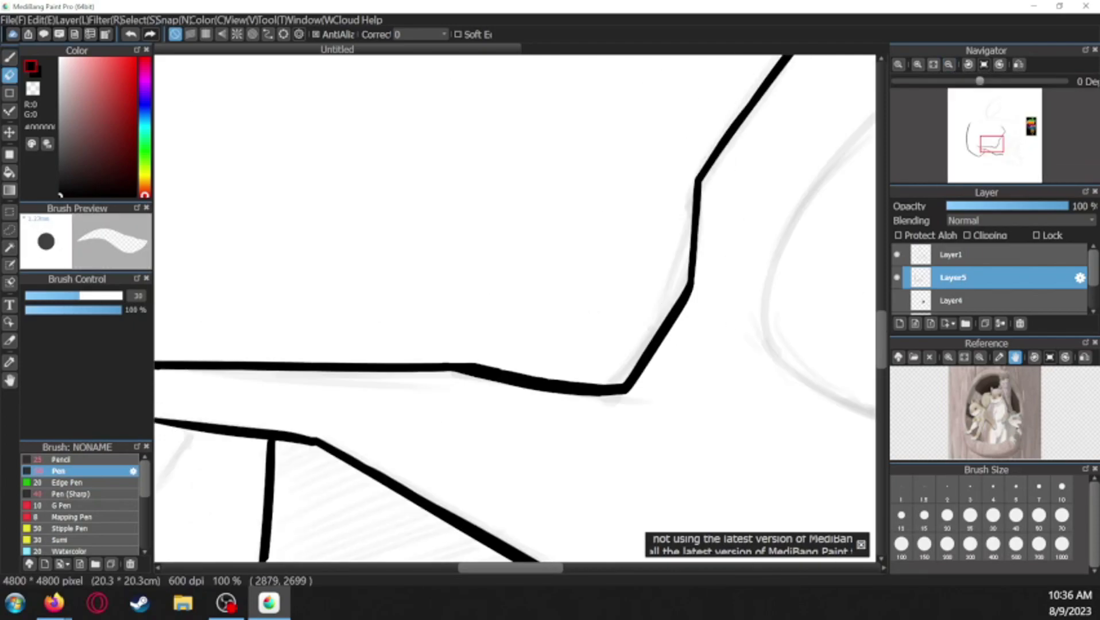
{"action": "scroll", "coordinate": [787, 287], "scroll_direction": "down", "scroll_amount": 1}
{"action": "mouse_move", "coordinate": [584, 352]}
{"action": "left_mouse_down"}
{"action": "mouse_move", "coordinate": [576, 341]}
{"action": "mouse_move", "coordinate": [581, 351]}
{"action": "left_mouse_up"}
{"action": "key", "text": "b"}
{"action": "key", "text": "e"}
{"action": "scroll", "coordinate": [763, 427], "scroll_direction": "up", "scroll_amount": 2}
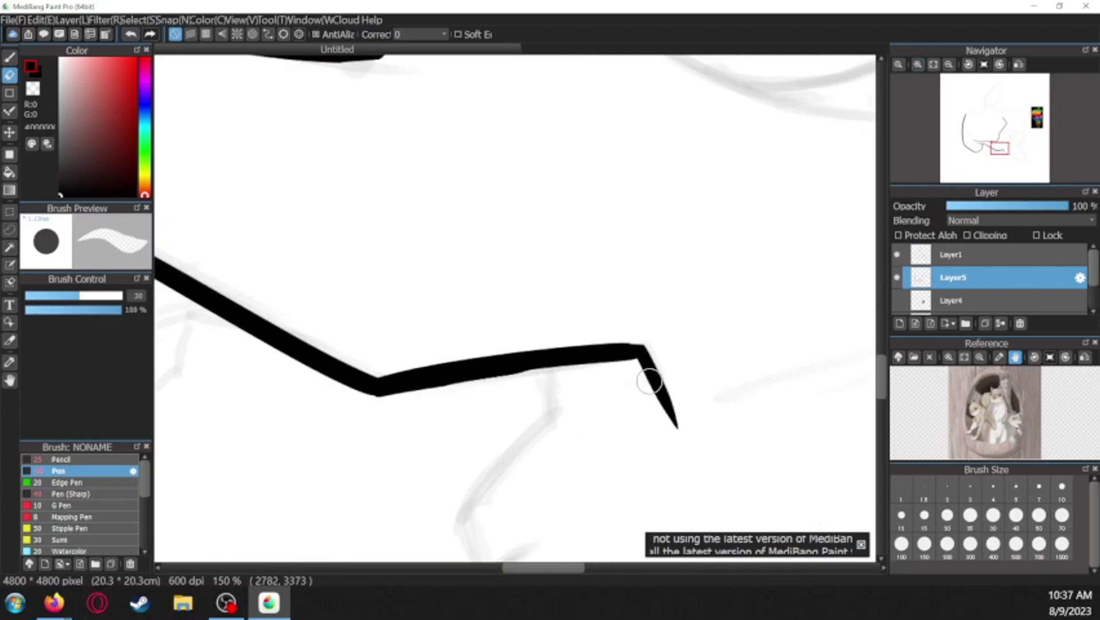
{"action": "scroll", "coordinate": [631, 361], "scroll_direction": "down", "scroll_amount": 2}
Ink the outline of the shaded angular shape beneath the cheekbone with the Pen at size 25
{"action": "key", "text": "b"}
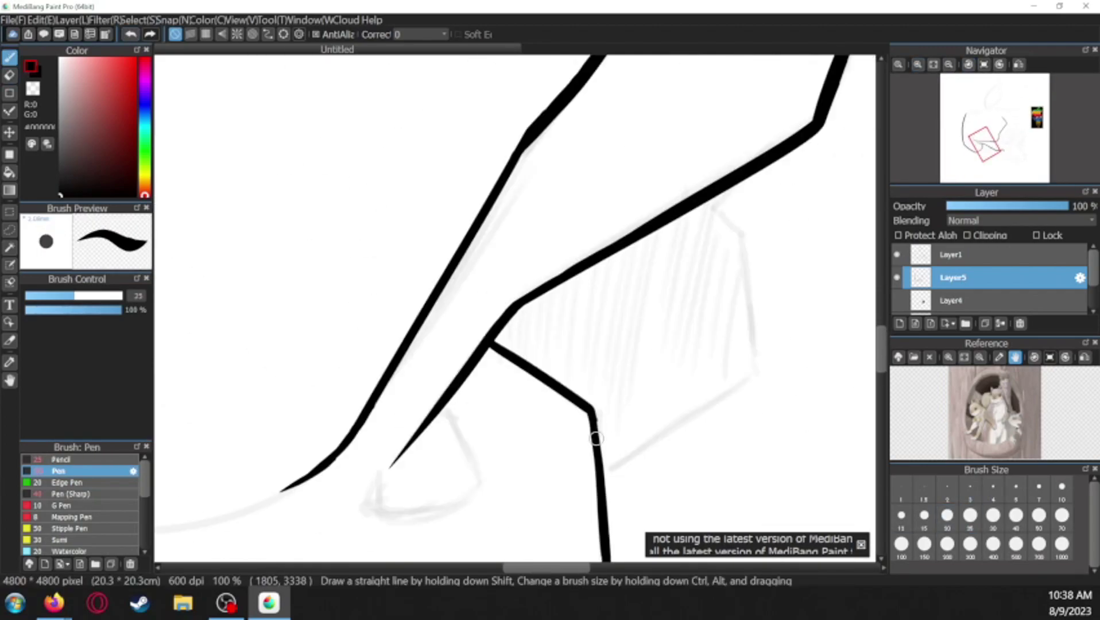
{"action": "left_click_drag", "start_coordinate": [736, 230], "coordinate": [712, 263]}
{"action": "key", "text": "ctrl+alt+Right"}
{"action": "left_click_drag", "start_coordinate": [622, 265], "coordinate": [639, 393]}
{"action": "key", "text": "ctrl+alt+Right"}
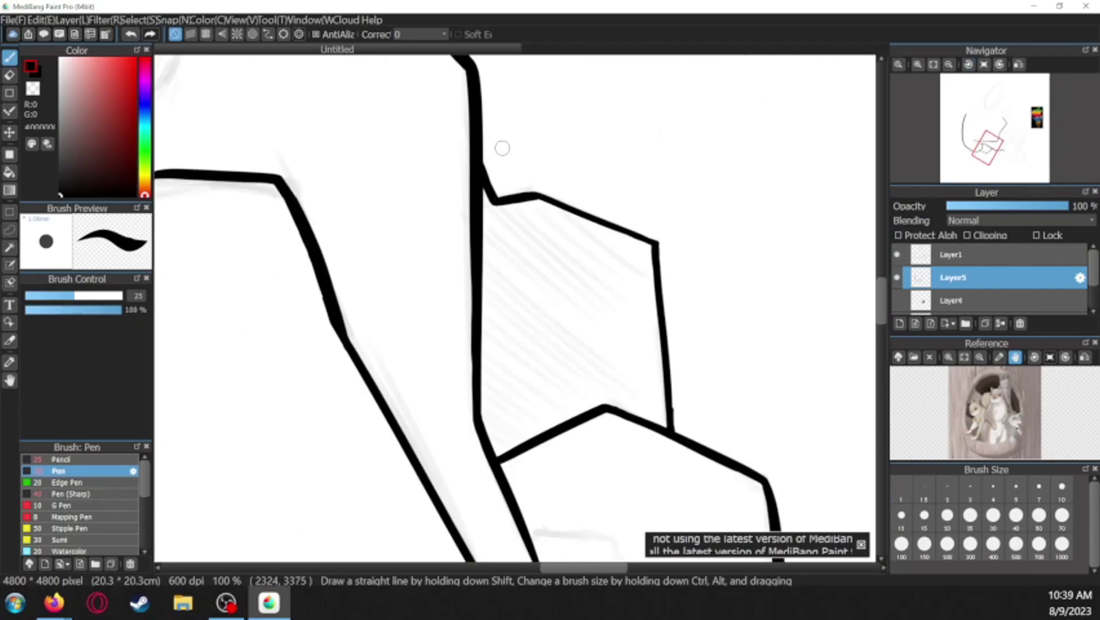
Erase the overshooting line ends at the corners of the angular shape beneath the cheekbone
{"action": "key", "text": "e"}
{"action": "left_click_drag", "start_coordinate": [654, 238], "coordinate": [659, 245]}
{"action": "key", "text": "ctrl+alt+Left"}
{"action": "key", "text": "ctrl+alt+Left"}
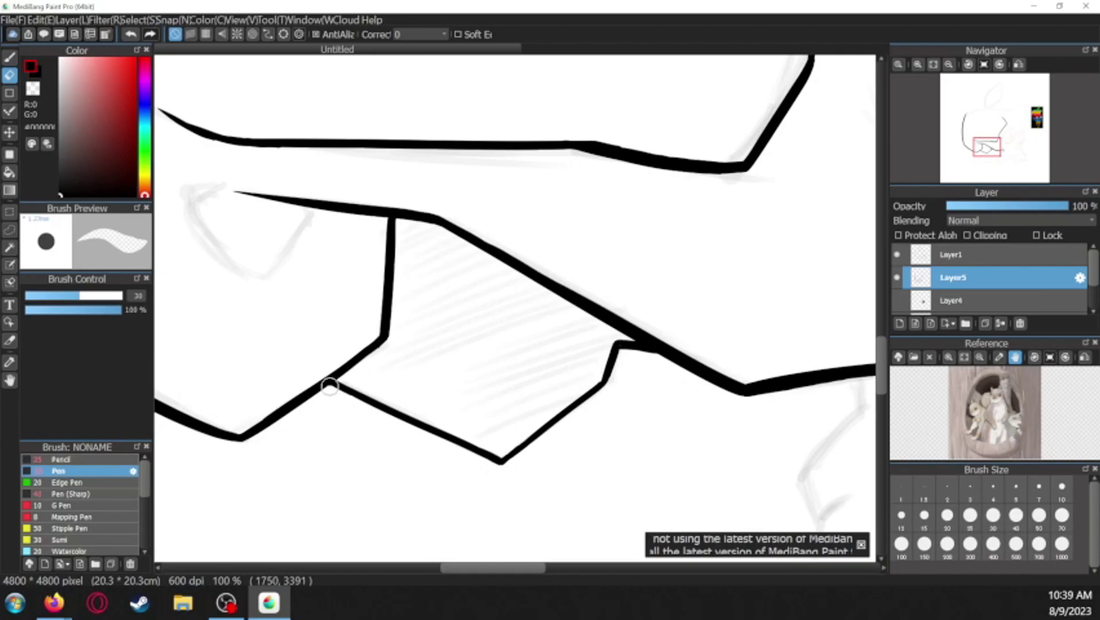
Ink the small rounded V-shaped notch below the cheekbone's rear tip
{"action": "key", "text": "b"}
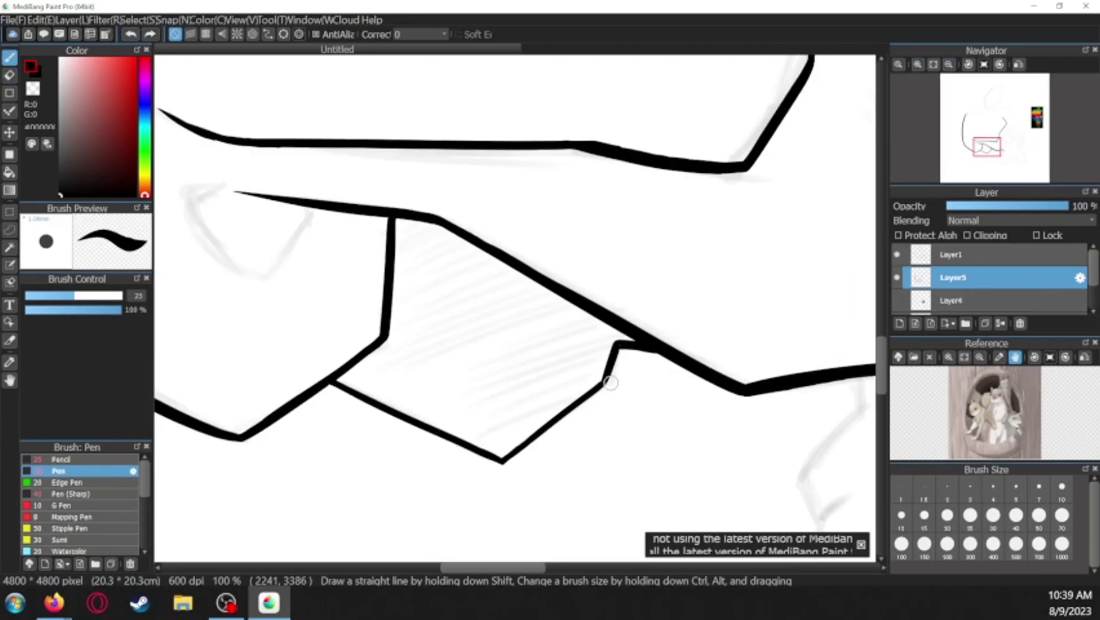
{"action": "key", "text": "ctrl+minus"}
{"action": "left_click_drag", "start_coordinate": [304, 230], "coordinate": [343, 287]}
{"action": "left_click_drag", "start_coordinate": [377, 241], "coordinate": [348, 283]}
{"action": "key", "text": "ctrl+minus"}
{"action": "key", "text": "ctrl+minus"}
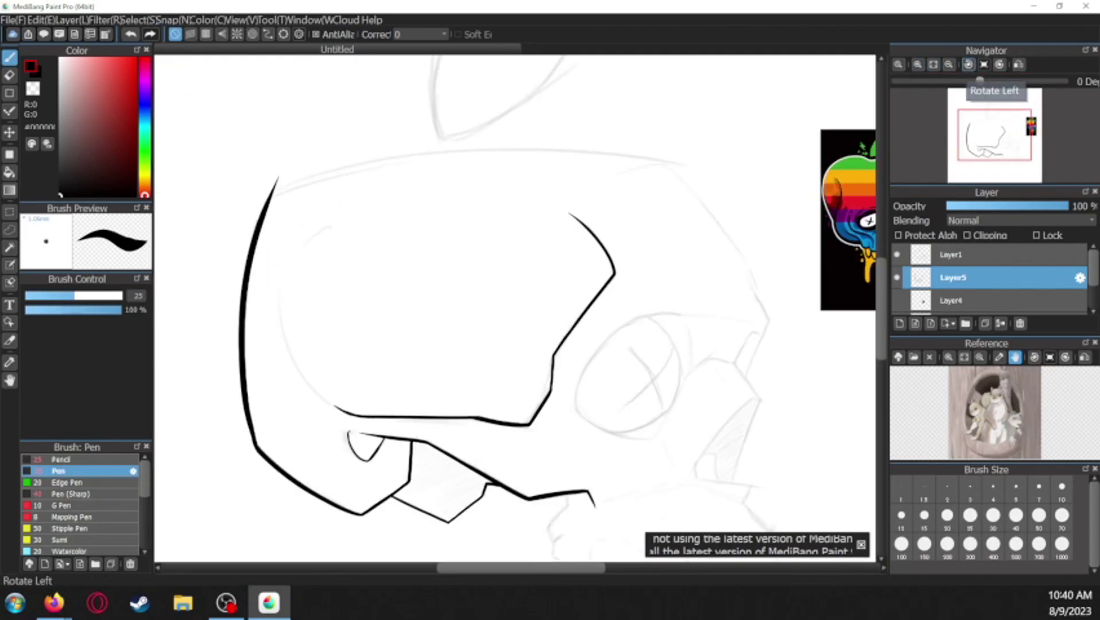
Ink the front forehead outline down to the brow with the Pen at size 40 and clean its edges with the eraser
{"action": "key", "text": "ctrl+Right"}
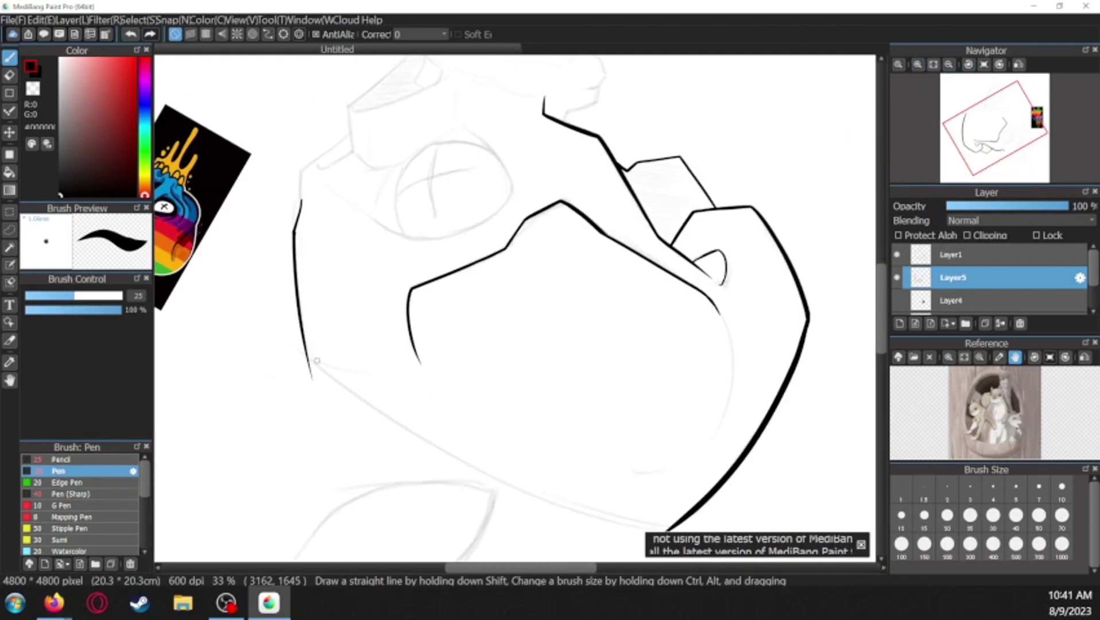
{"action": "left_click_drag", "start_coordinate": [290, 212], "coordinate": [315, 388]}
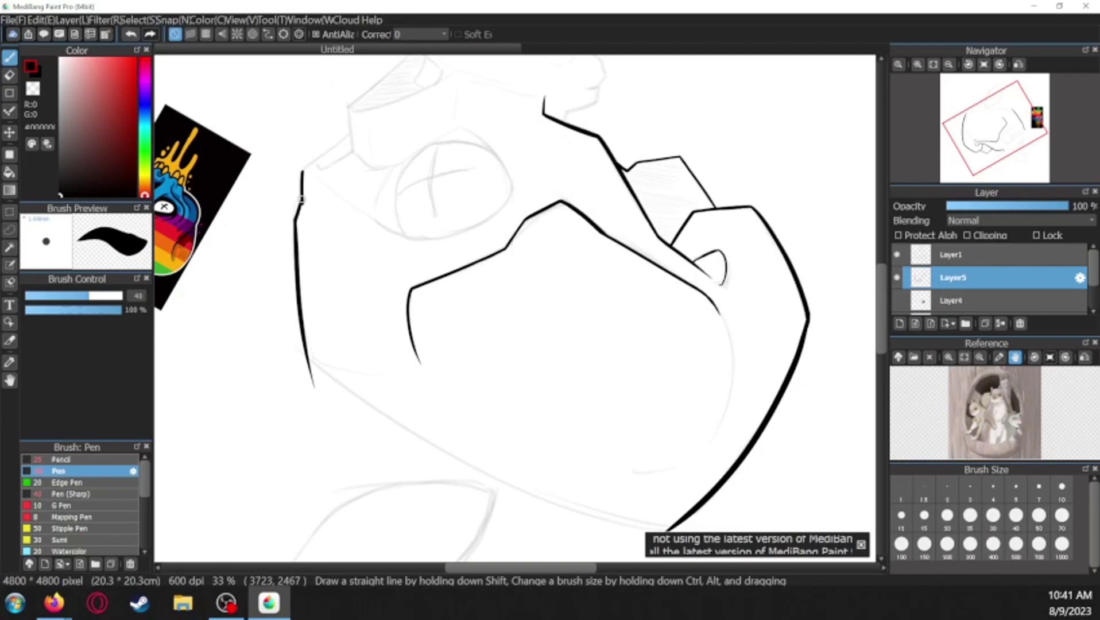
{"action": "key", "text": "ctrl+plus"}
{"action": "key", "text": "ctrl+plus"}
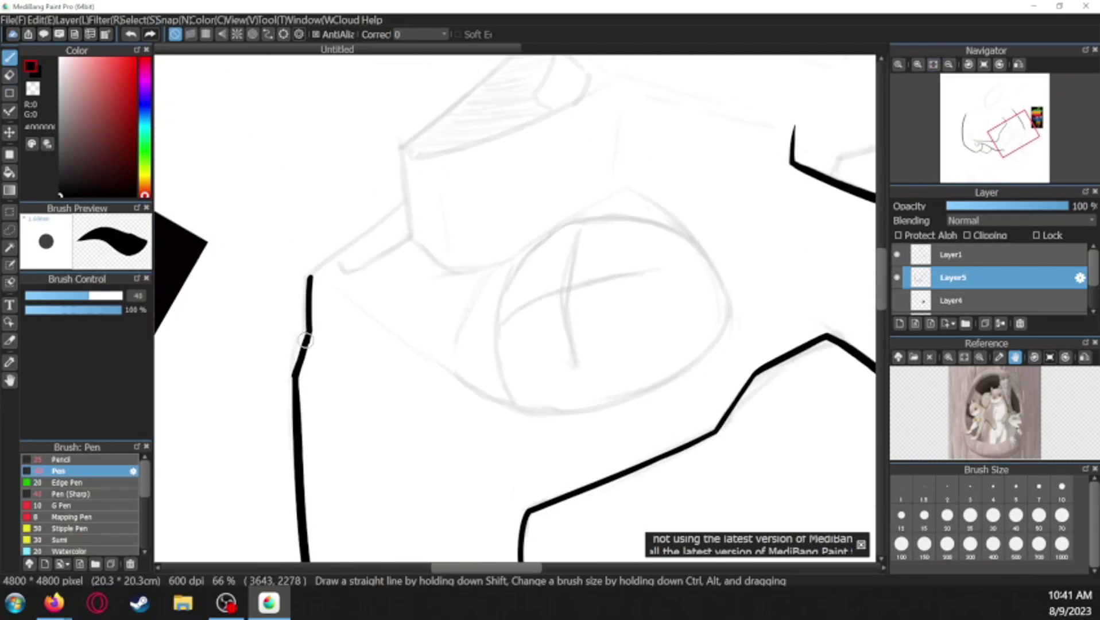
{"action": "key", "text": "e"}
{"action": "scroll", "coordinate": [341, 476], "scroll_direction": "down", "scroll_amount": 3}
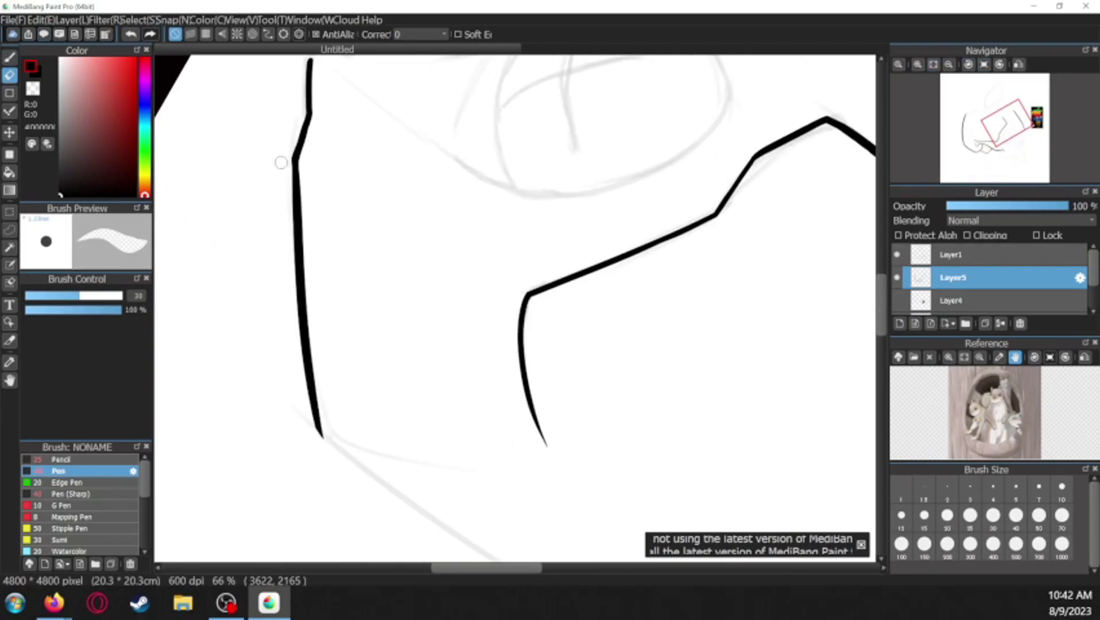
{"action": "scroll", "coordinate": [633, 291], "scroll_direction": "down", "scroll_amount": 3}
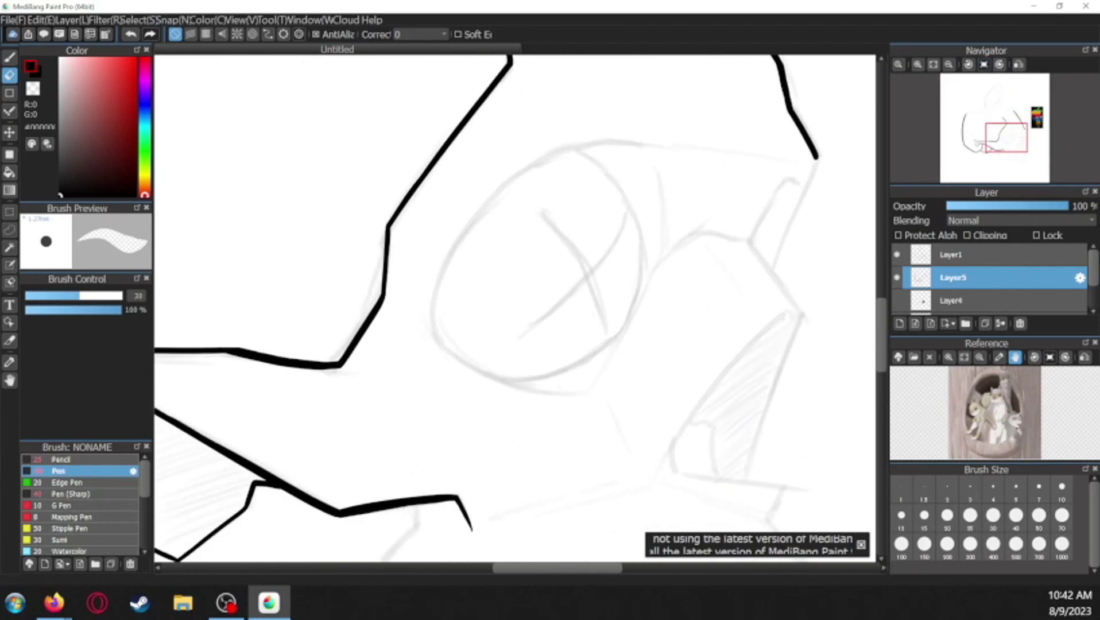
Ink the nose cavity's straight front edge, the short line above it and its curved rear edge
{"action": "key", "text": "b"}
{"action": "left_click_drag", "start_coordinate": [645, 311], "coordinate": [590, 469]}
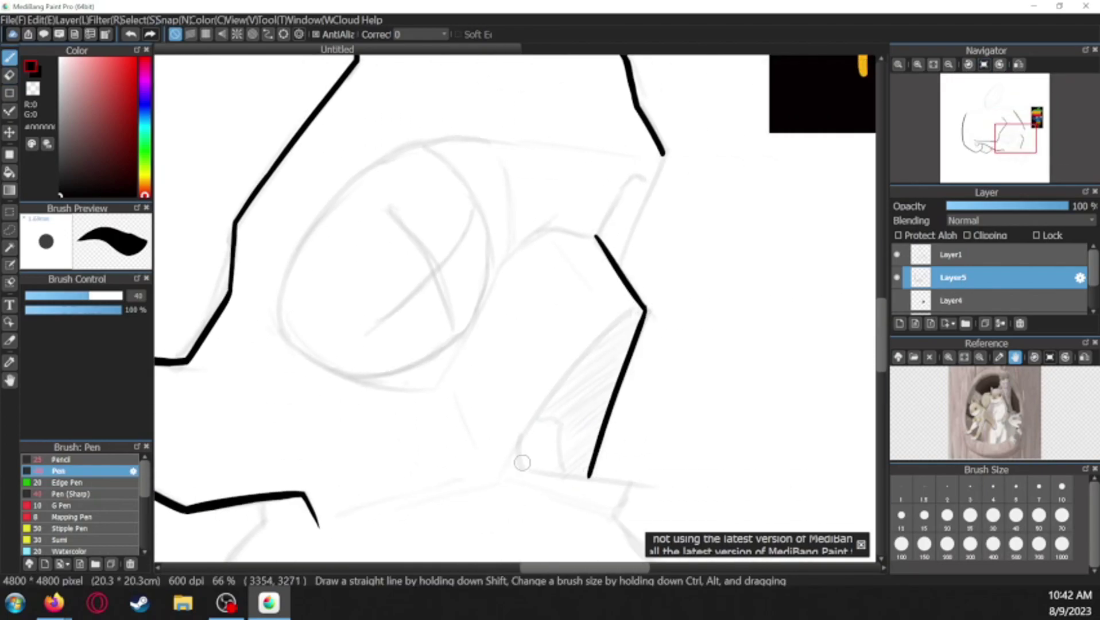
{"action": "left_click_drag", "start_coordinate": [520, 456], "coordinate": [642, 309]}
{"action": "scroll", "coordinate": [600, 177], "scroll_direction": "up", "scroll_amount": 3}
{"action": "key", "text": "e"}
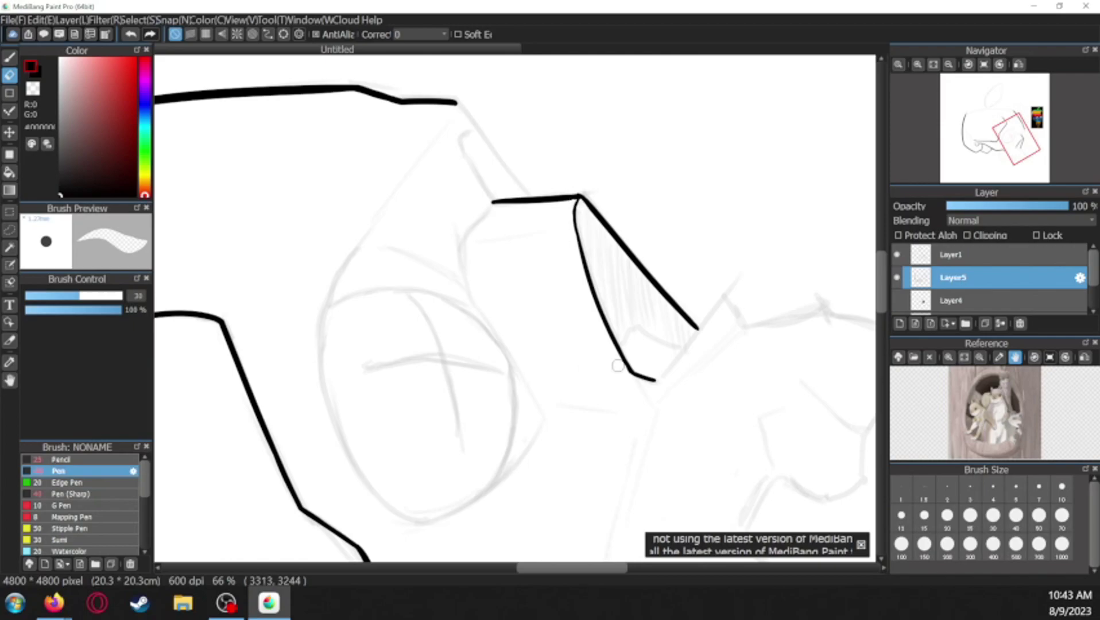
{"action": "scroll", "coordinate": [638, 394], "scroll_direction": "down", "scroll_amount": 3}
Ink the line joining the brow corner to the short edge above the nose cavity
{"action": "key", "text": "b"}
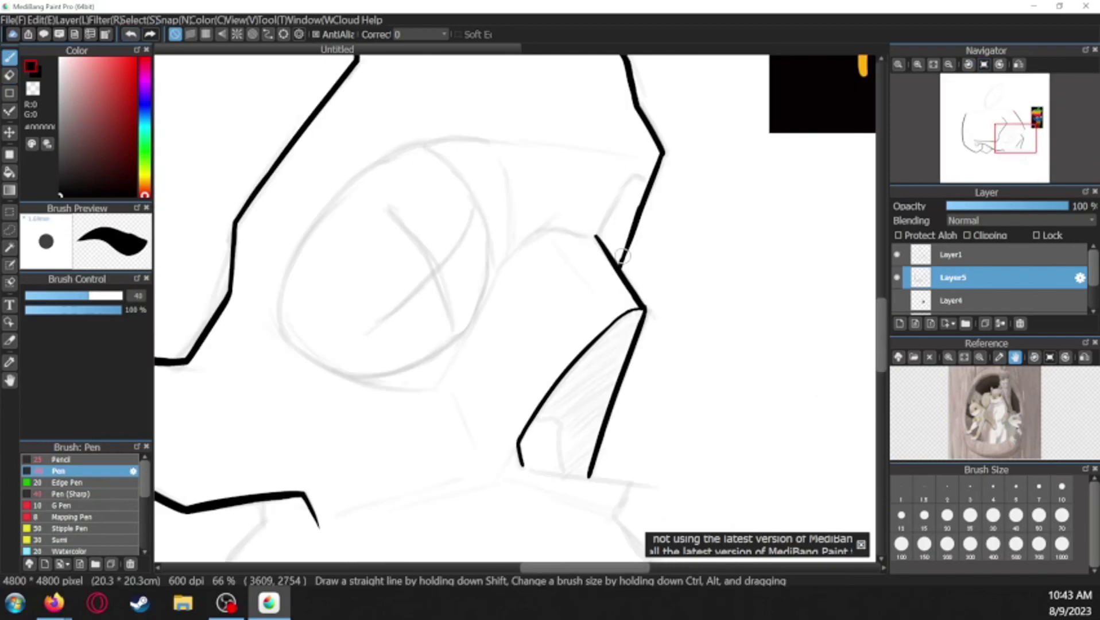
{"action": "key", "text": "e"}
{"action": "key", "text": "b"}
Ink the nose cavity's base line and the short corner above the upper jaw, trimming the overshoot with the eraser
{"action": "scroll", "coordinate": [625, 234], "scroll_direction": "up", "scroll_amount": 3}
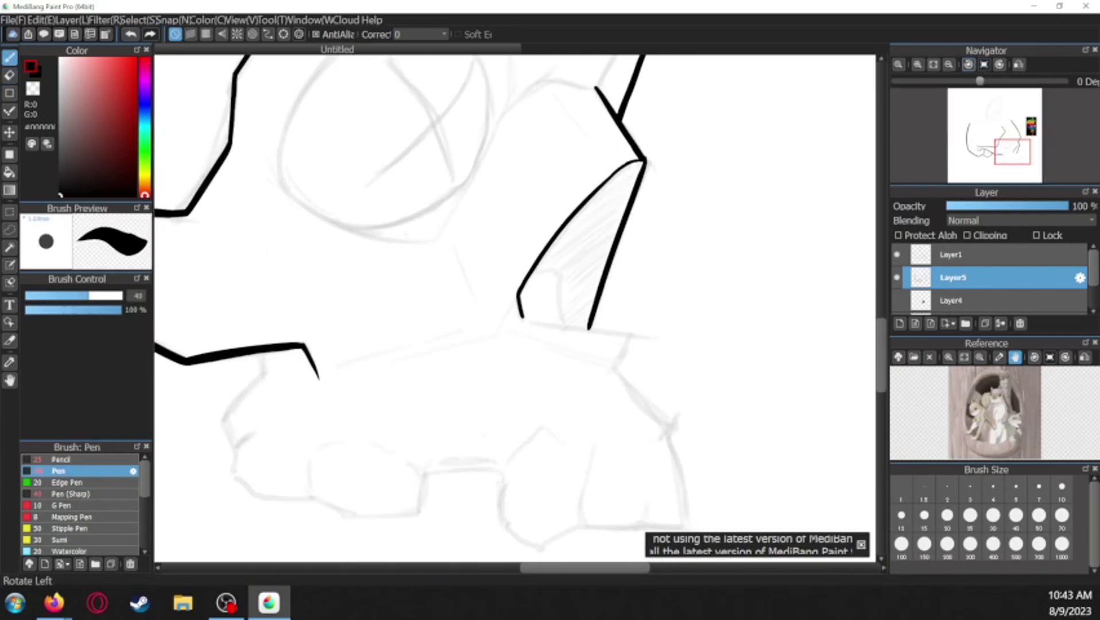
{"action": "left_click_drag", "start_coordinate": [636, 179], "coordinate": [666, 224]}
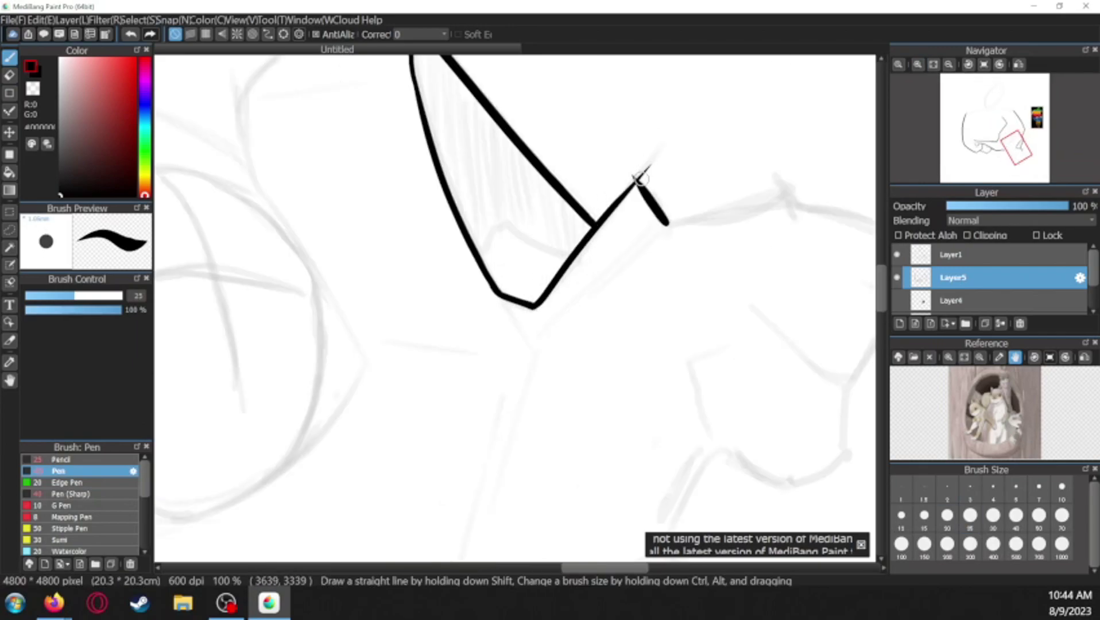
{"action": "key", "text": "e"}
{"action": "left_click_drag", "start_coordinate": [636, 172], "coordinate": [849, 235]}
{"action": "key", "text": "b"}
Ink the upper jaw's front edge sloping down from the nose base to the first tooth, with a short downward end
{"action": "scroll", "coordinate": [609, 555], "scroll_direction": "up", "scroll_amount": 2}
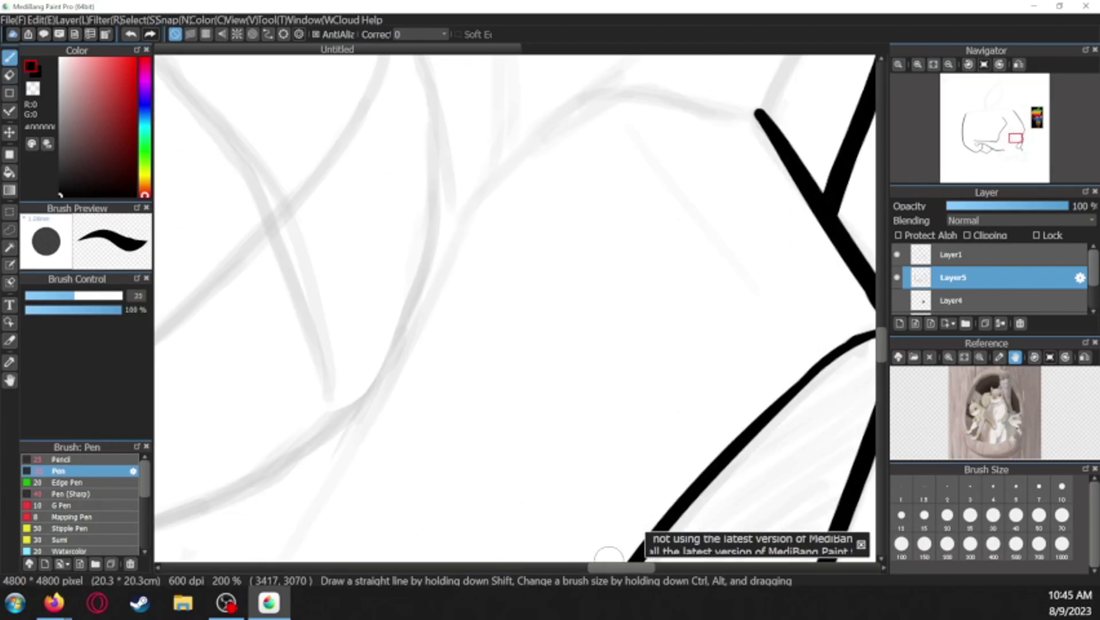
{"action": "scroll", "coordinate": [582, 361], "scroll_direction": "down", "scroll_amount": 2}
{"action": "scroll", "coordinate": [528, 420], "scroll_direction": "down", "scroll_amount": 5}
{"action": "scroll", "coordinate": [573, 200], "scroll_direction": "up", "scroll_amount": 1}
{"action": "left_click_drag", "start_coordinate": [541, 184], "coordinate": [623, 256]}
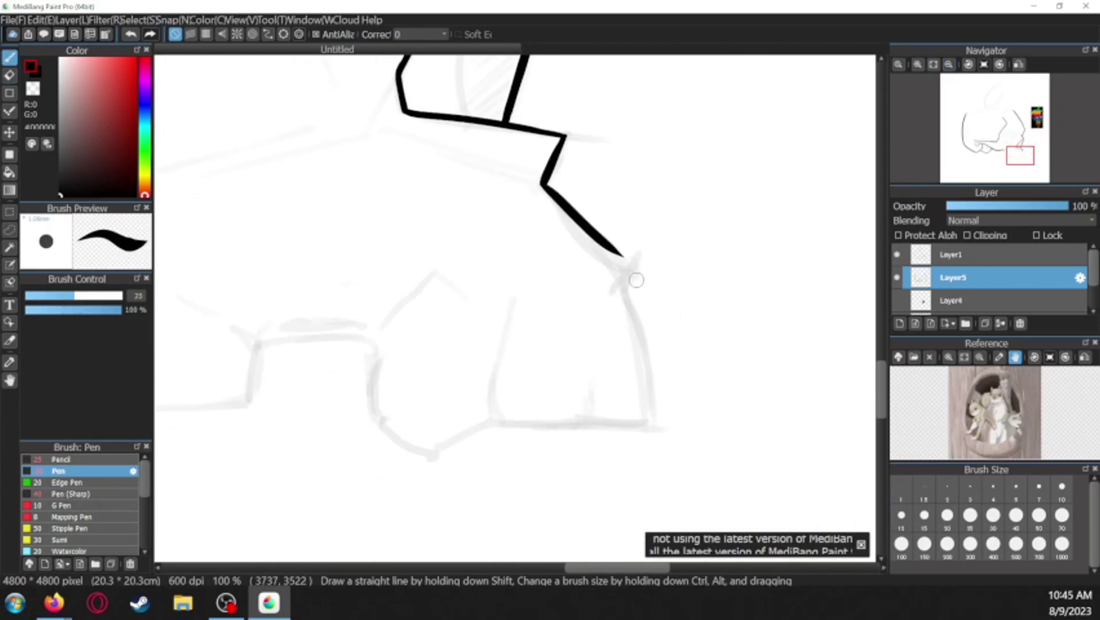
{"action": "key", "text": "e"}
{"action": "key", "text": "b"}
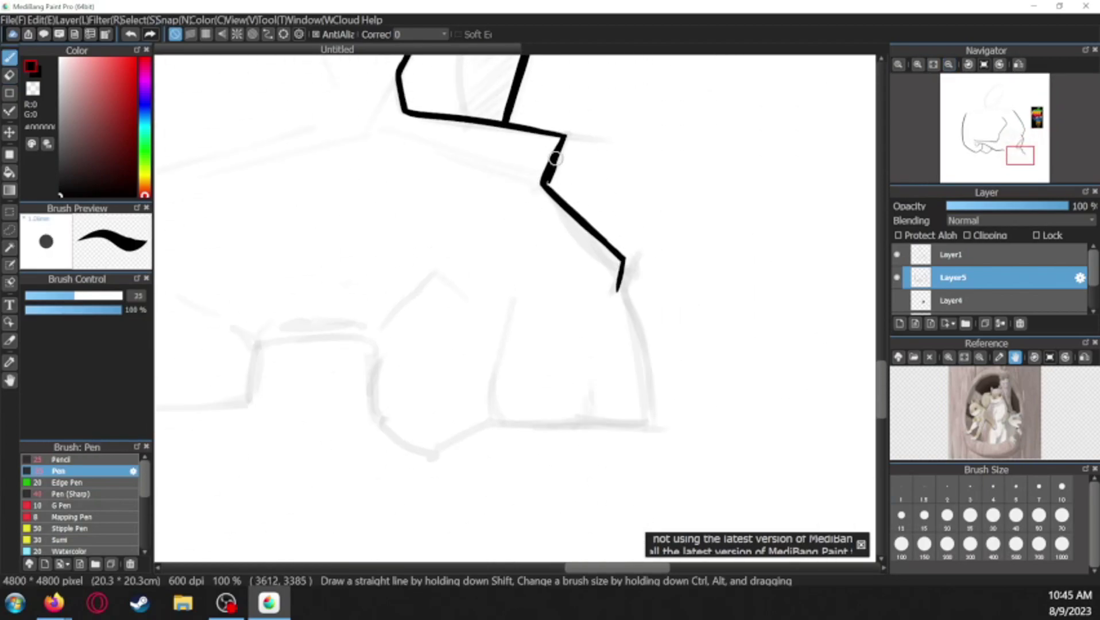
Reinforce the short segment below the nose base with the Pen at size 15 and clean up the jaw corners
{"action": "key", "text": "ctrl+plus"}
{"action": "left_click_drag", "start_coordinate": [573, 122], "coordinate": [562, 352]}
{"action": "key", "text": "bracketleft"}
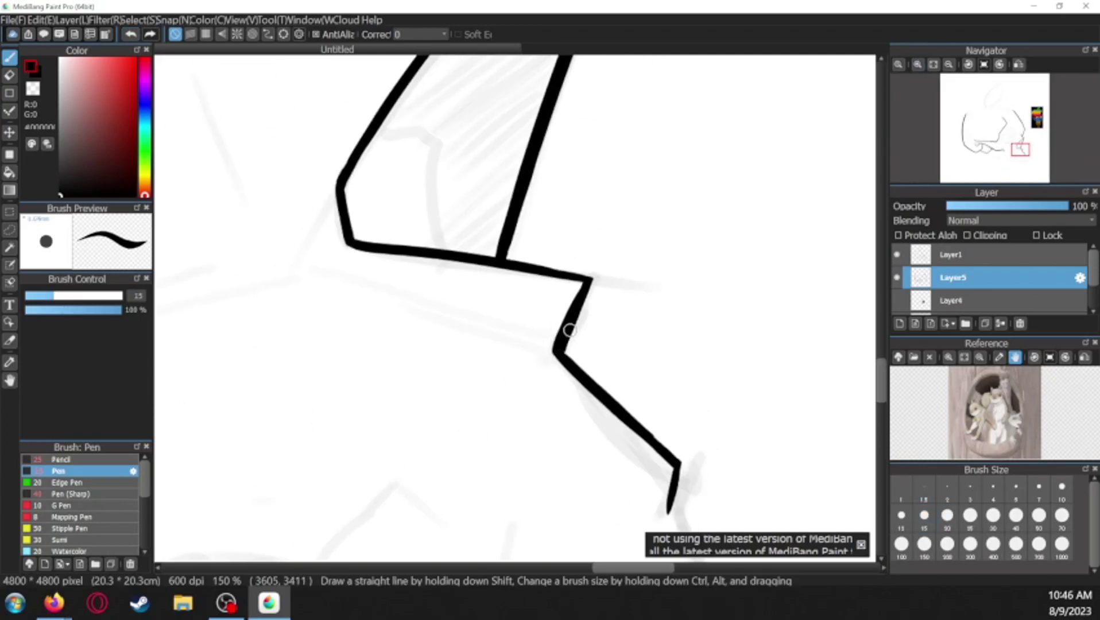
{"action": "key", "text": "e"}
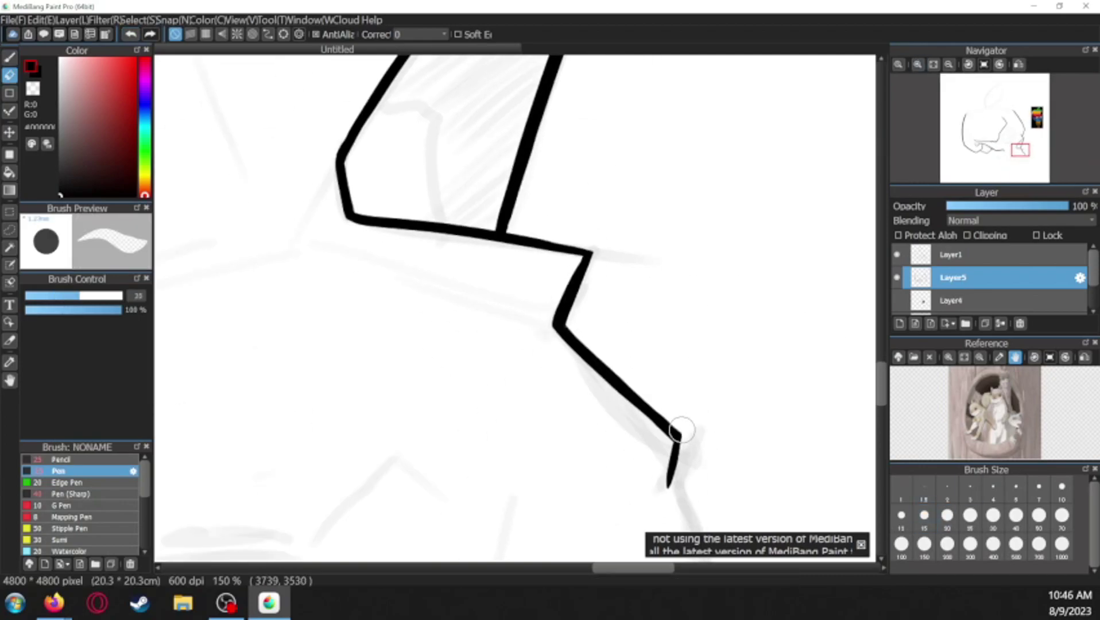
Ink the short angled back edge of the upper jaw just below the front end of the cheekbone
{"action": "scroll", "coordinate": [809, 292], "scroll_direction": "down", "scroll_amount": 1}
{"action": "scroll", "coordinate": [690, 297], "scroll_direction": "down", "scroll_amount": 1}
{"action": "key", "text": "b"}
{"action": "mouse_move", "coordinate": [660, 291]}
{"action": "left_mouse_down"}
{"action": "mouse_move", "coordinate": [665, 317]}
{"action": "mouse_move", "coordinate": [639, 335]}
{"action": "mouse_move", "coordinate": [638, 378]}
{"action": "left_mouse_up"}
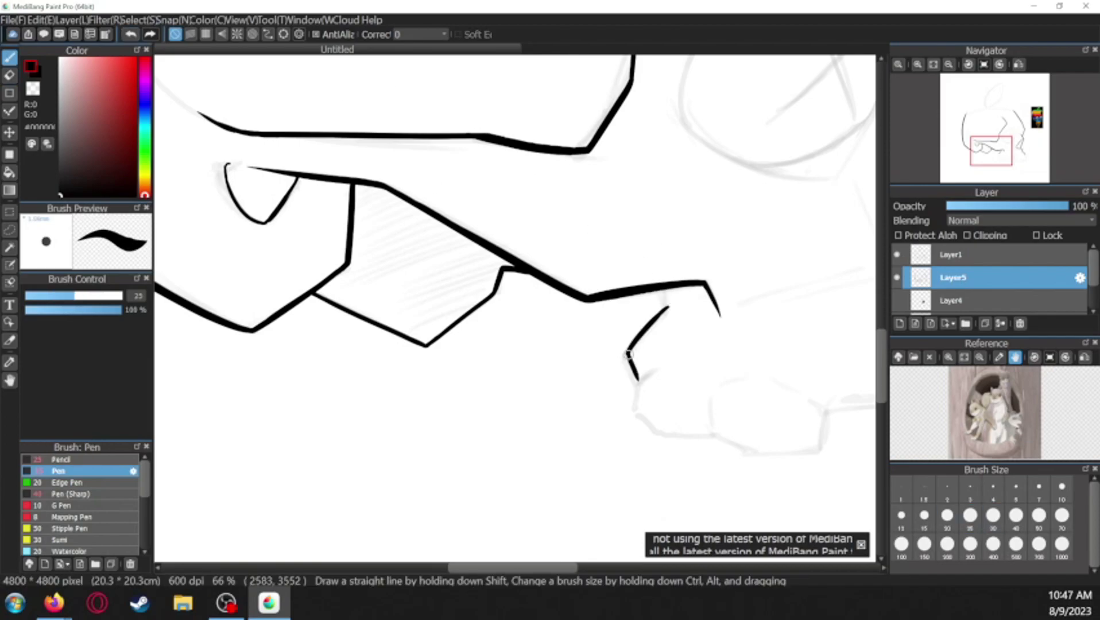
Ink the angular outline of the pointed front tooth, including its side, lower edge and upper corner, tidying with the eraser
{"action": "left_click", "coordinate": [948, 64]}
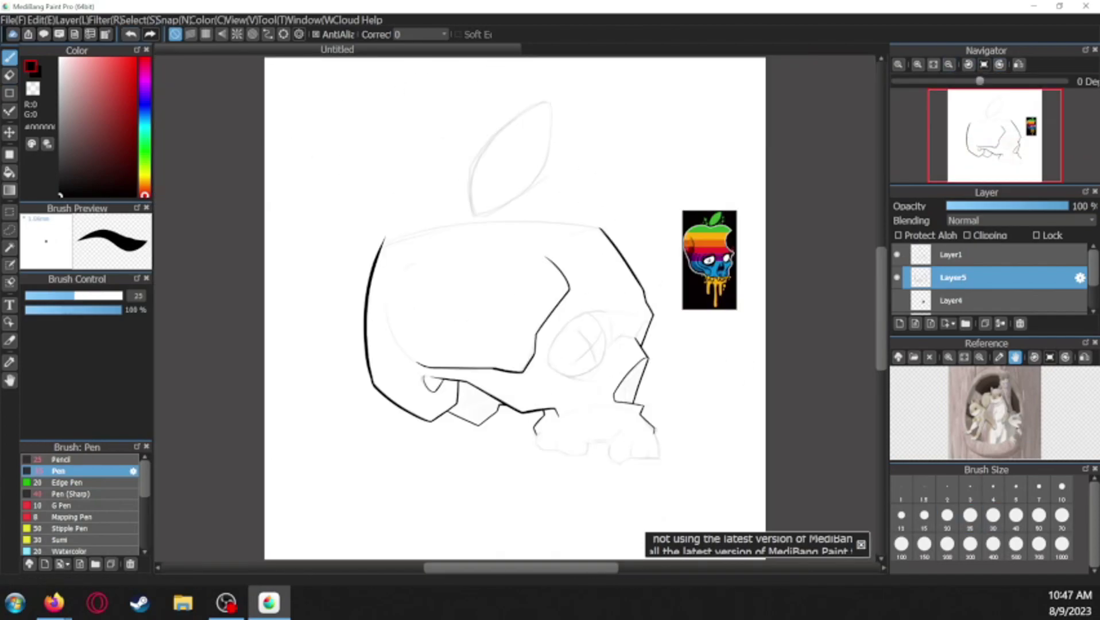
{"action": "left_click", "coordinate": [917, 65]}
{"action": "left_click_drag", "start_coordinate": [754, 561], "coordinate": [655, 412]}
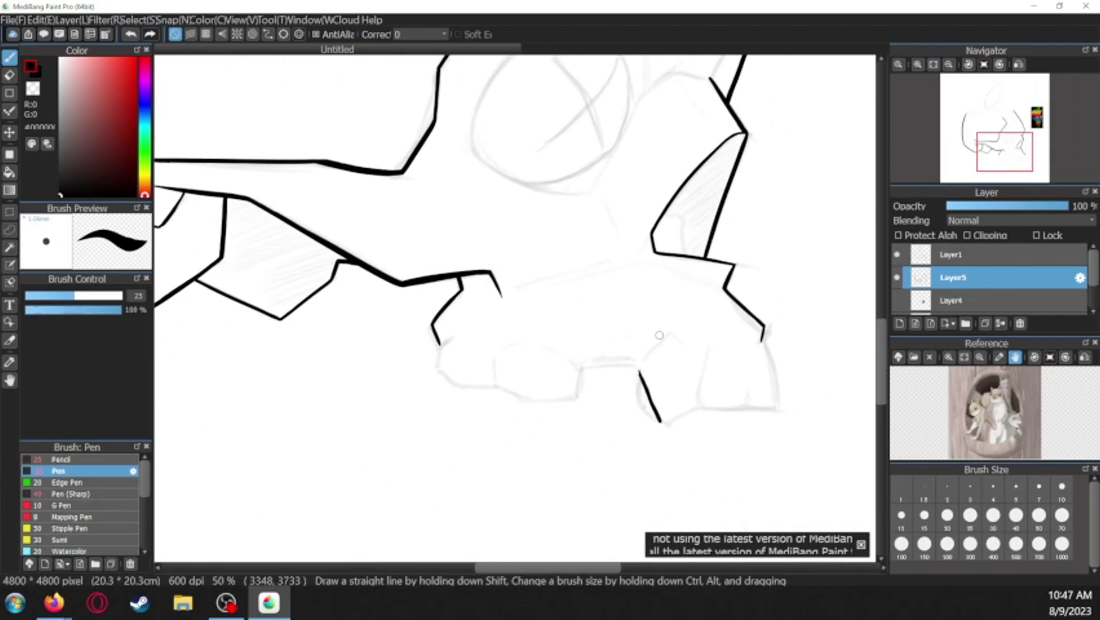
{"action": "left_click_drag", "start_coordinate": [639, 371], "coordinate": [652, 348]}
{"action": "scroll", "coordinate": [654, 353], "scroll_direction": "up", "scroll_amount": 1}
{"action": "key", "text": "e"}
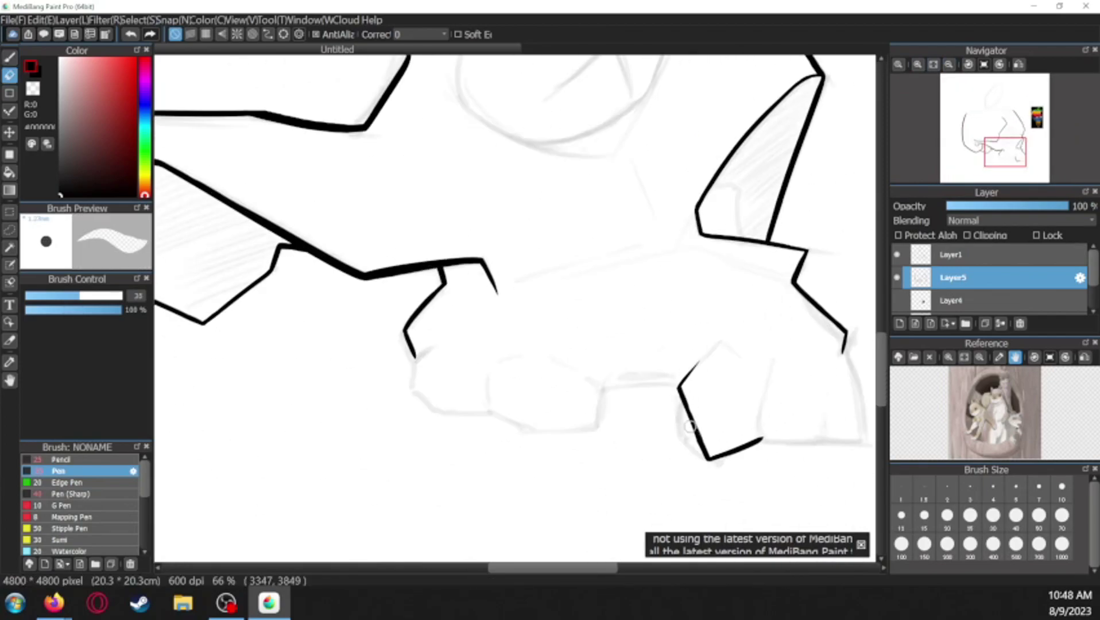
{"action": "key", "text": "p"}
{"action": "left_click_drag", "start_coordinate": [688, 426], "coordinate": [441, 360]}
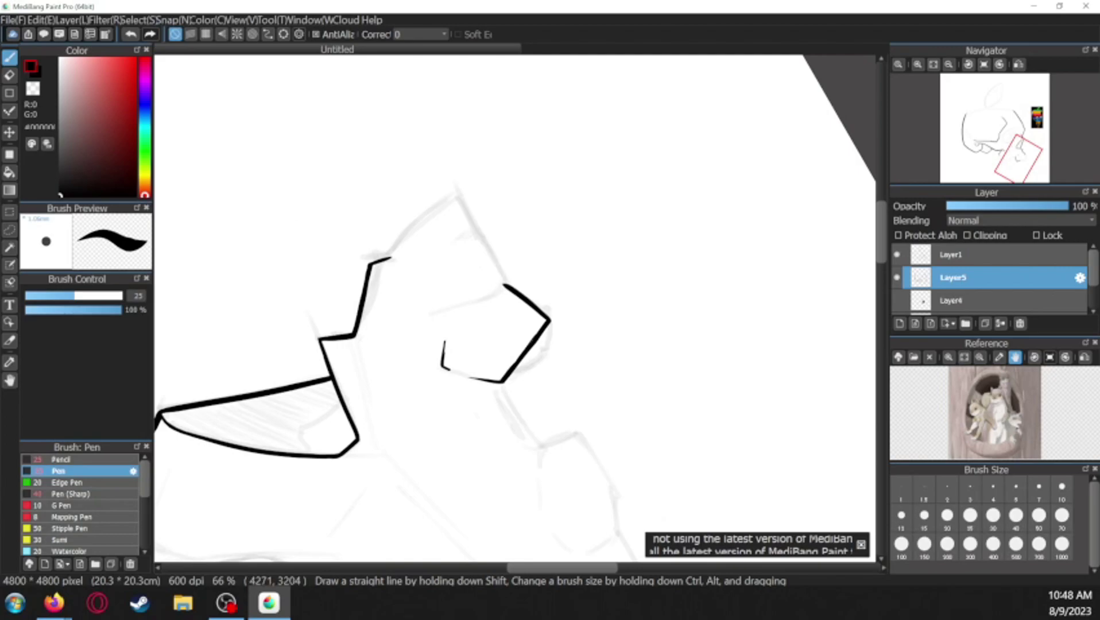
Ink the straight bottom edge of the frontmost tooth and tidy the line with the eraser
{"action": "left_click", "coordinate": [1000, 65]}
{"action": "left_click", "coordinate": [999, 64]}
{"action": "left_click", "coordinate": [999, 65]}
{"action": "key", "text": "e"}
{"action": "scroll", "coordinate": [516, 312], "scroll_direction": "up", "scroll_amount": 2}
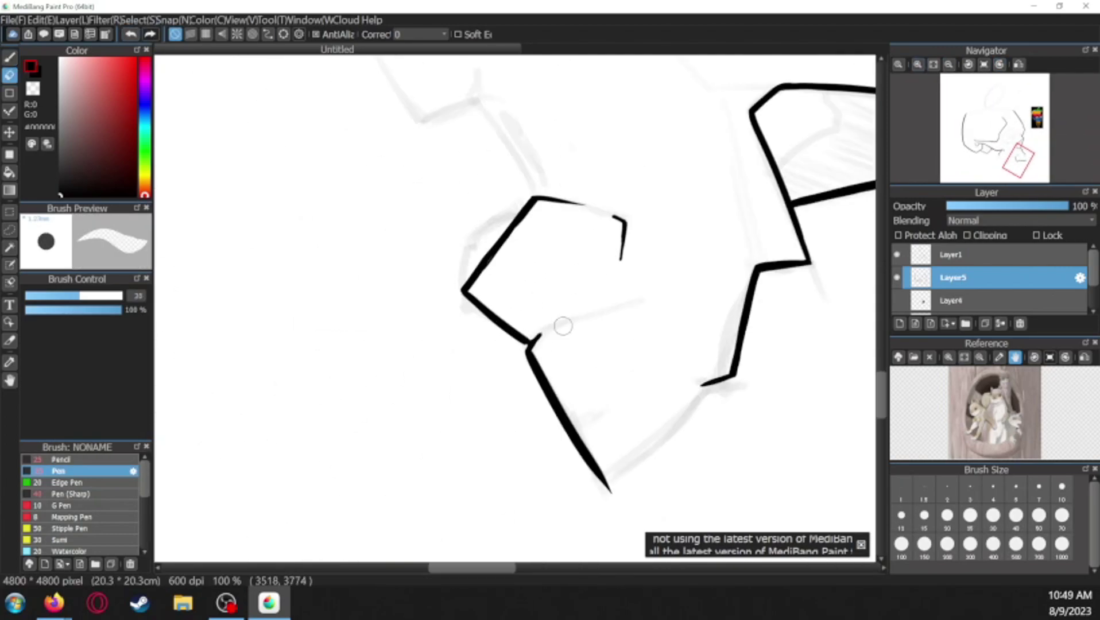
Ink the curved line dividing the two front teeth and try to adjust it with a lasso selection and Transform
{"action": "key", "text": "p"}
{"action": "key", "text": "ctrl+Left"}
{"action": "mouse_move", "coordinate": [607, 254]}
{"action": "left_mouse_down"}
{"action": "mouse_move", "coordinate": [548, 317]}
{"action": "mouse_move", "coordinate": [618, 256]}
{"action": "mouse_move", "coordinate": [542, 322]}
{"action": "left_mouse_up"}
{"action": "key", "text": "l"}
{"action": "key", "text": "ctrl+t"}
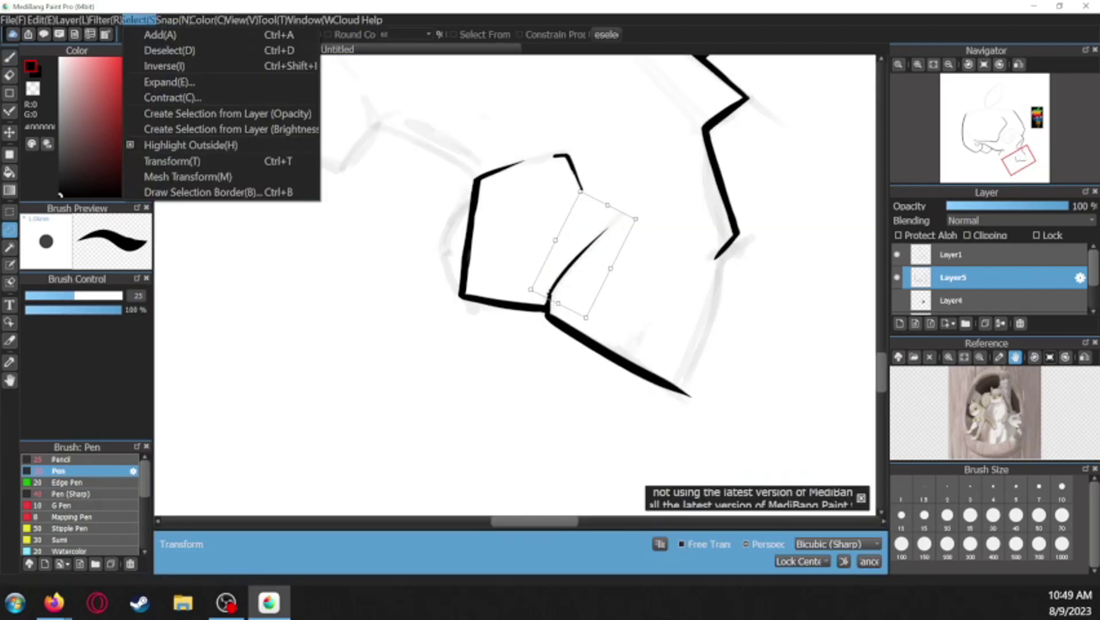
{"action": "key", "text": "Escape"}
{"action": "key", "text": "Escape"}
{"action": "key", "text": "ctrl+Right"}
Thin the bottom edge of the pointed front tooth with the eraser at size 15
{"action": "scroll", "coordinate": [514, 308], "scroll_direction": "up", "scroll_amount": 2}
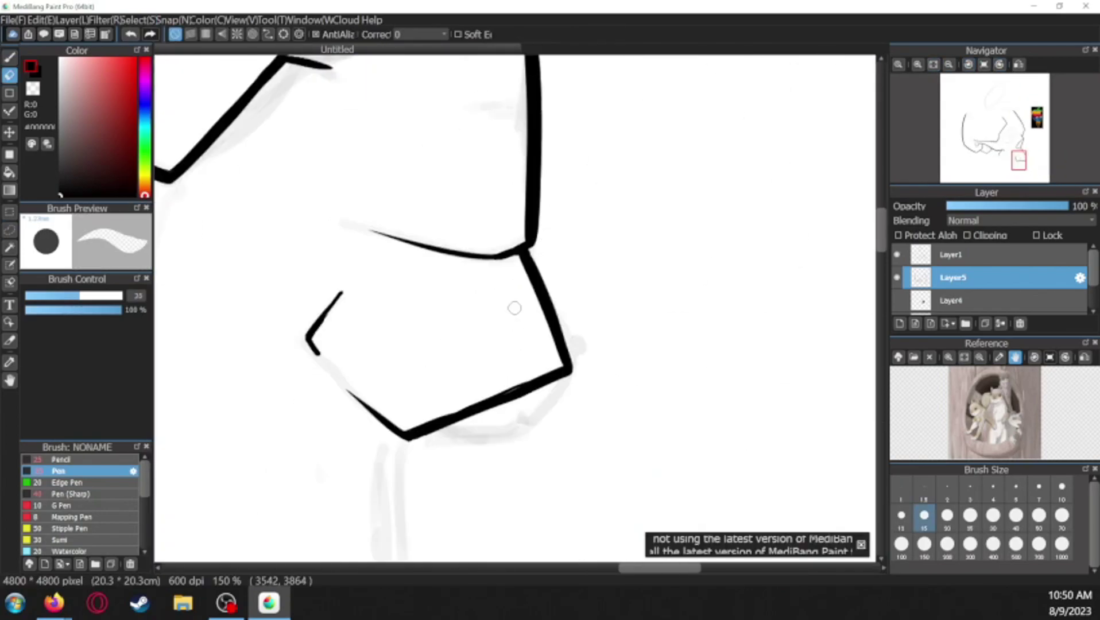
{"action": "key", "text": "bracketleft"}
{"action": "key", "text": "bracketleft"}
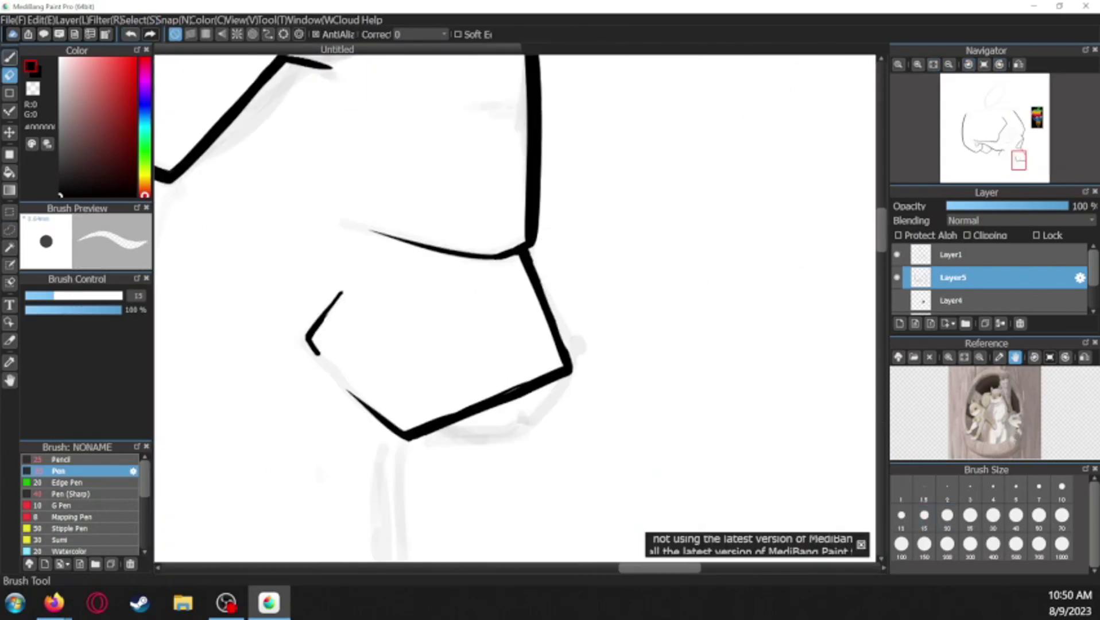
{"action": "left_click_drag", "start_coordinate": [307, 337], "coordinate": [317, 351]}
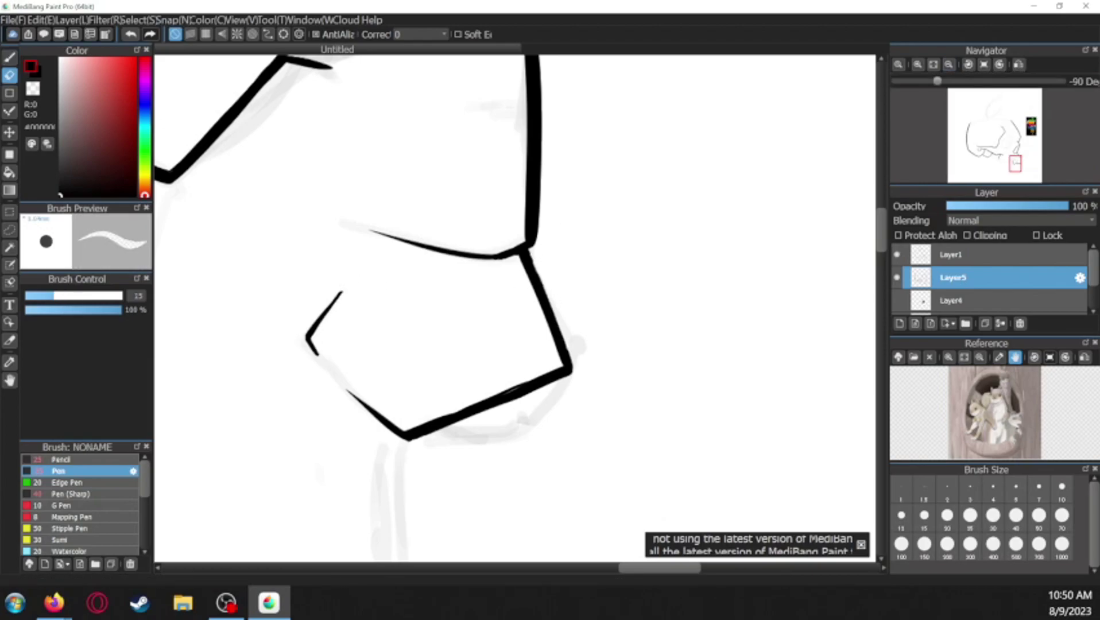
Ink the curved front edge of the frontmost tooth up to the jaw corner and clean its ends with the eraser
{"action": "key", "text": "b"}
{"action": "scroll", "coordinate": [515, 308], "scroll_direction": "down", "scroll_amount": 2}
{"action": "scroll", "coordinate": [515, 308], "scroll_direction": "up", "scroll_amount": 2}
{"action": "key", "text": "e"}
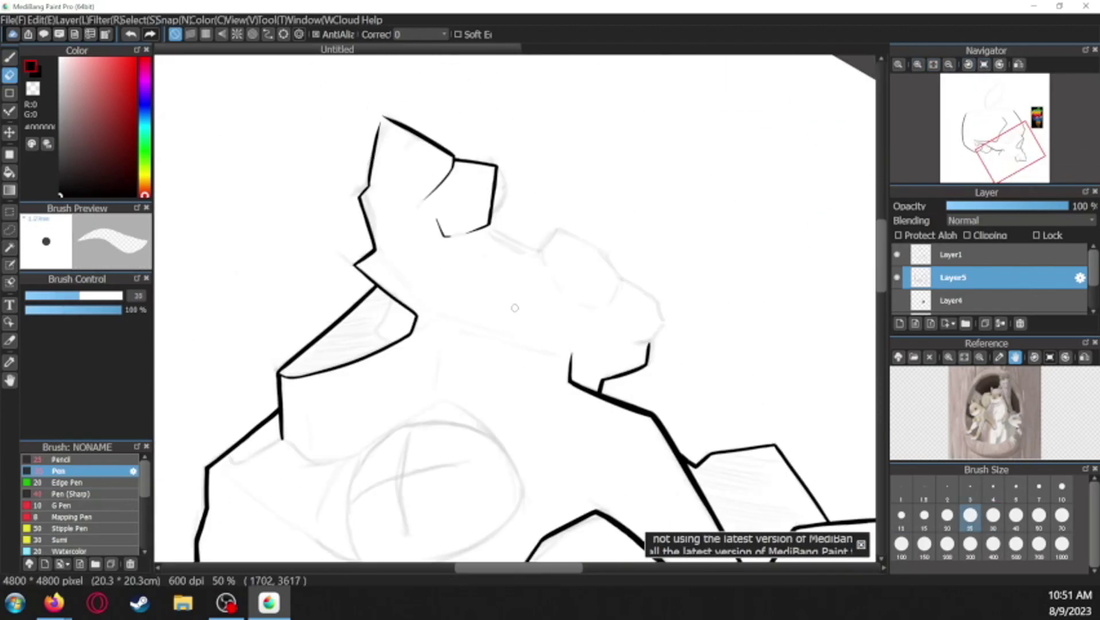
{"action": "key", "text": "b"}
{"action": "key", "text": "e"}
{"action": "scroll", "coordinate": [476, 267], "scroll_direction": "up", "scroll_amount": 1}
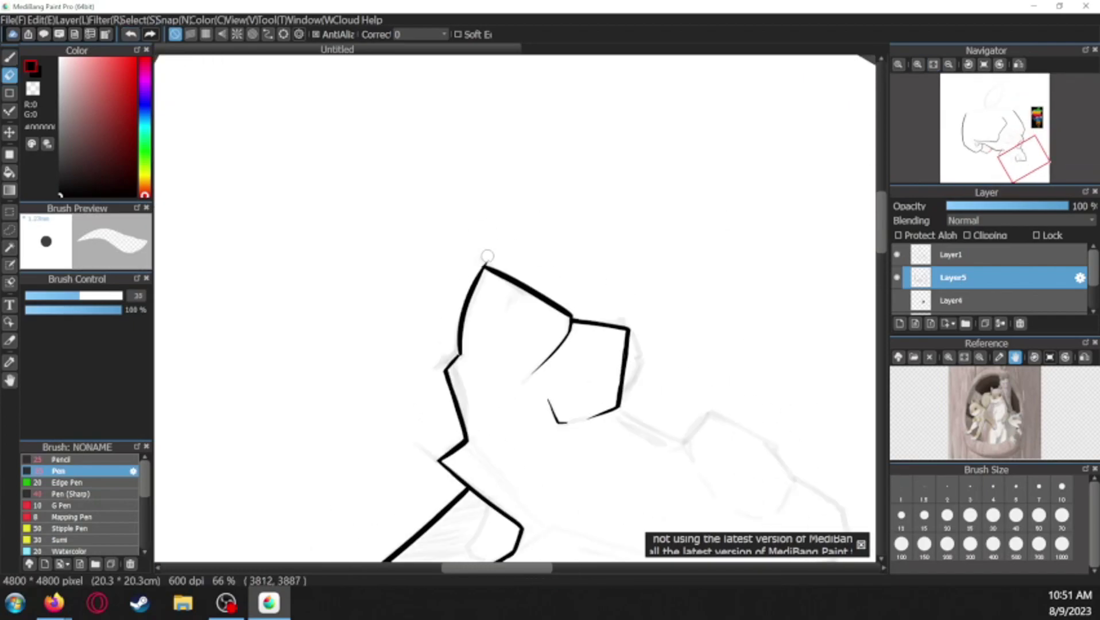
Add short accent lines at the frontmost tooth's root and bottom edge, and clean up the corner where the front teeth meet
{"action": "key", "text": "b"}
{"action": "scroll", "coordinate": [432, 338], "scroll_direction": "up", "scroll_amount": 1}
{"action": "scroll", "coordinate": [472, 207], "scroll_direction": "down", "scroll_amount": 5}
{"action": "scroll", "coordinate": [617, 368], "scroll_direction": "right", "scroll_amount": 5}
{"action": "key", "text": "ctrl+alt+0"}
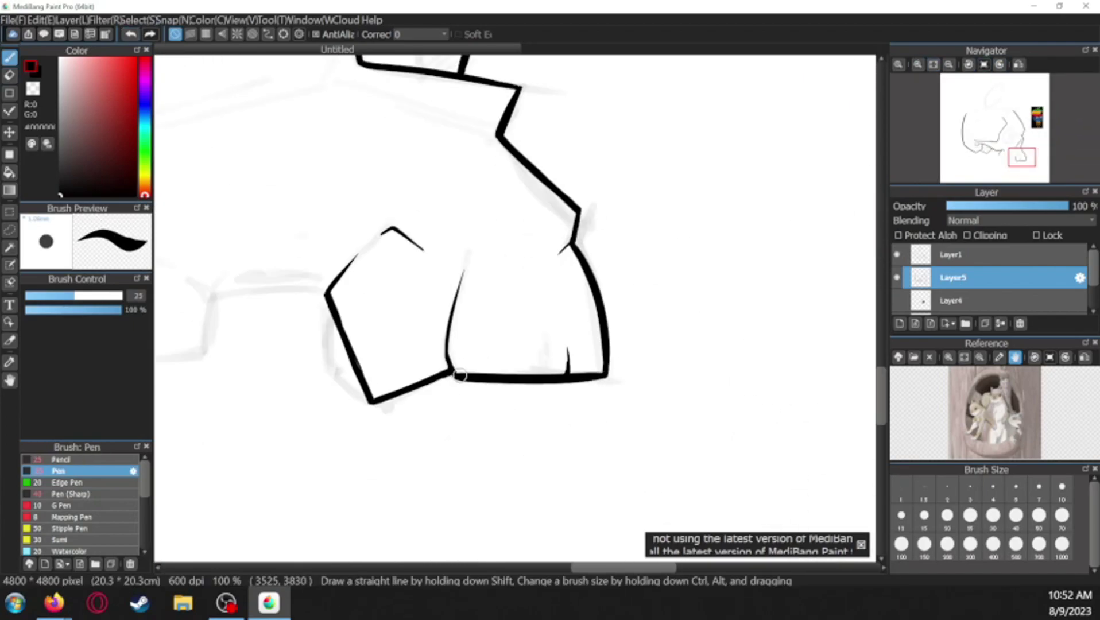
{"action": "key", "text": "e"}
{"action": "key", "text": "ctrl+alt+Left"}
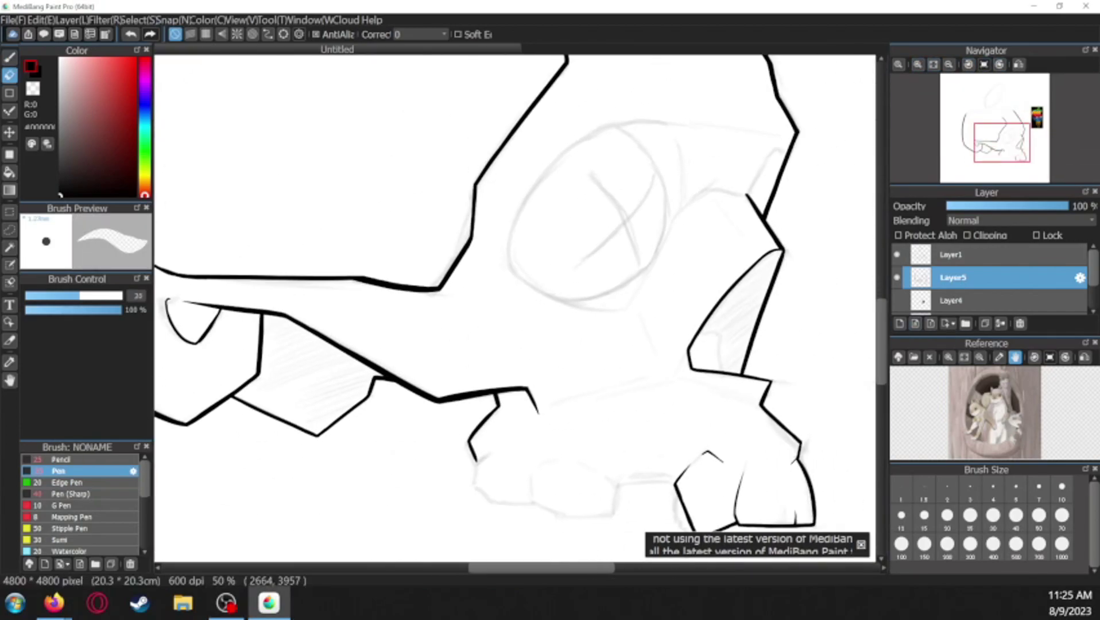
Ink the outline of the back teeth from the jaw's back edge along their bottoms to the short rising end
{"action": "scroll", "coordinate": [516, 310], "scroll_direction": "up", "scroll_amount": 1}
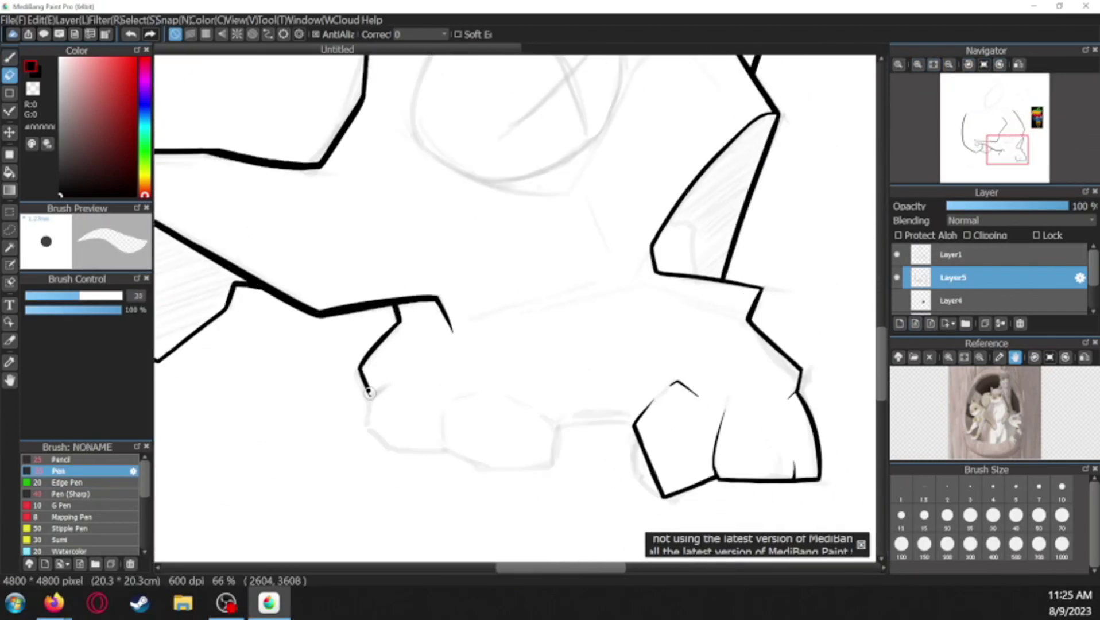
{"action": "key", "text": "b"}
{"action": "left_click_drag", "start_coordinate": [391, 382], "coordinate": [365, 427]}
{"action": "key", "text": "ctrl+alt+Right"}
{"action": "key", "text": "ctrl+alt+Right"}
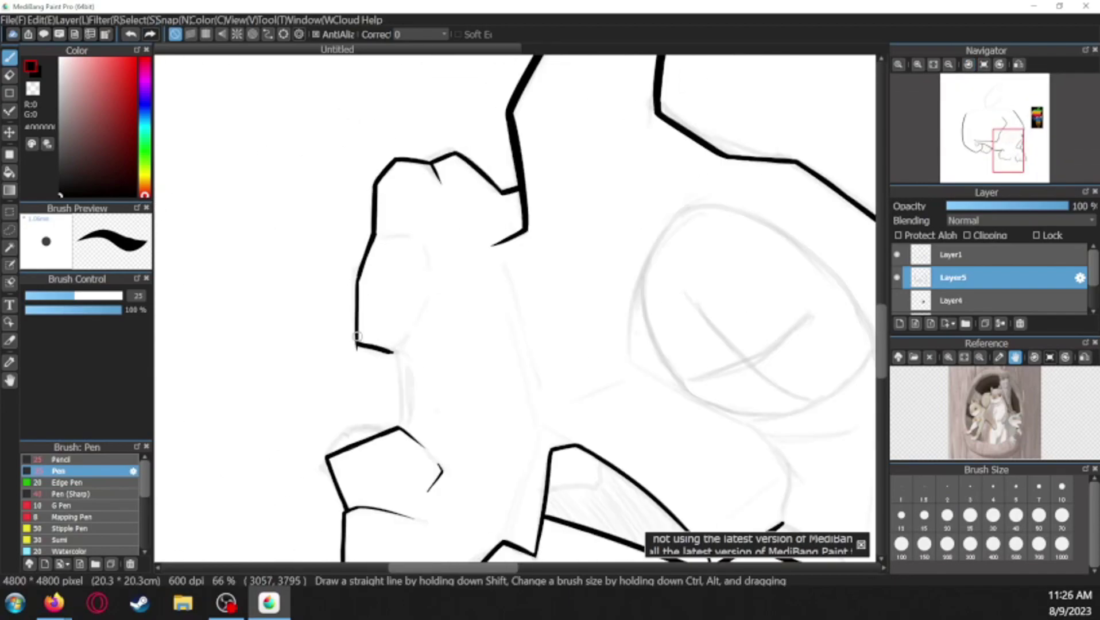
Trim and even out the back teeth's outline and corners with the eraser
{"action": "key", "text": "e"}
{"action": "key", "text": "ctrl+alt+Left"}
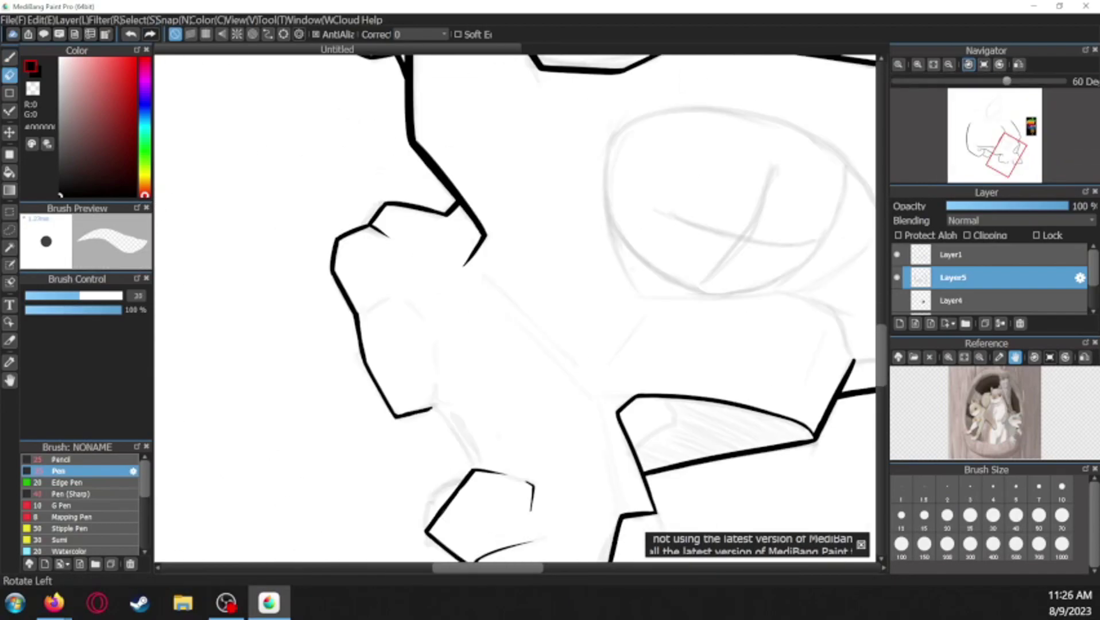
{"action": "scroll", "coordinate": [367, 298], "scroll_direction": "up", "scroll_amount": 1}
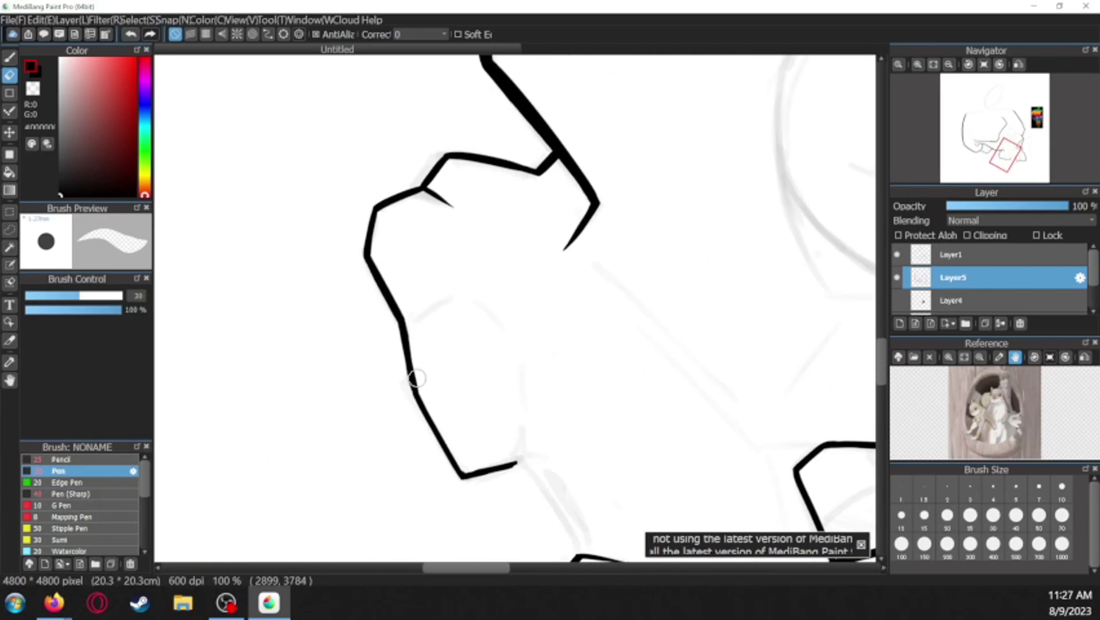
{"action": "key", "text": "ctrl+alt+Right"}
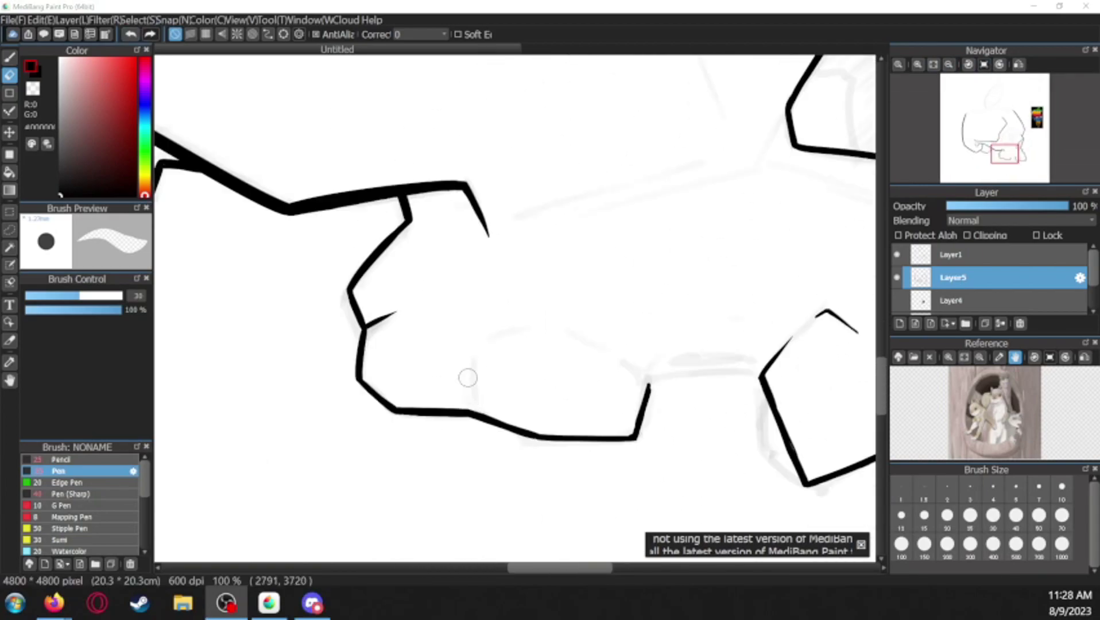
Ink the divider between the two back teeth and the angular root line above the second one
{"action": "key", "text": "b"}
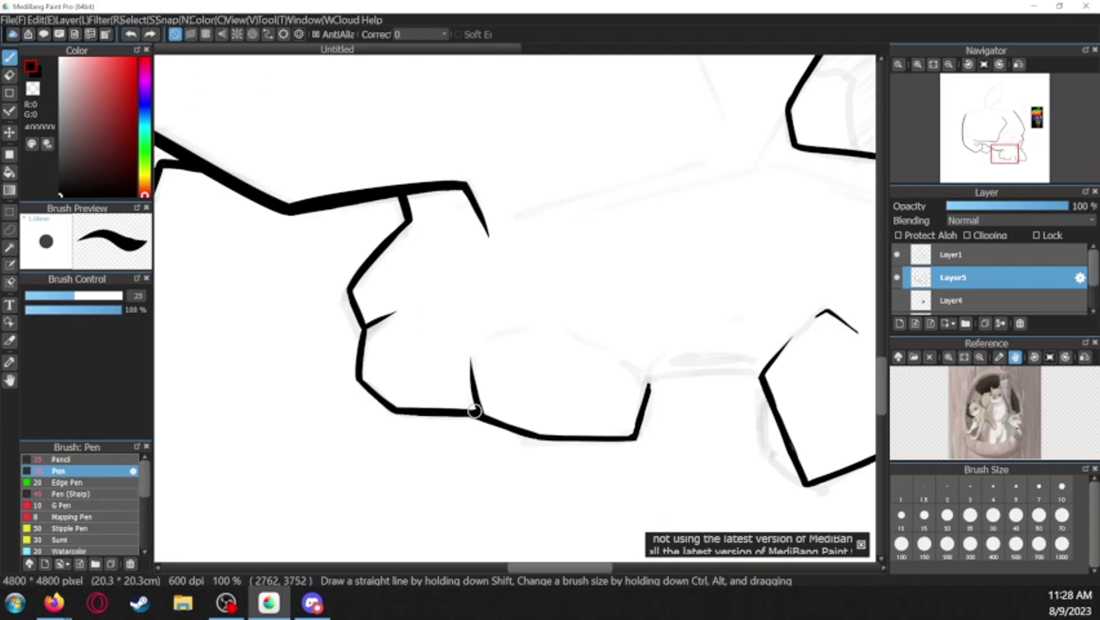
{"action": "key", "text": "ctrl+alt+Left"}
{"action": "mouse_move", "coordinate": [597, 250]}
{"action": "left_mouse_down"}
{"action": "mouse_move", "coordinate": [542, 284]}
{"action": "mouse_move", "coordinate": [530, 342]}
{"action": "left_mouse_up"}
{"action": "key", "text": "e"}
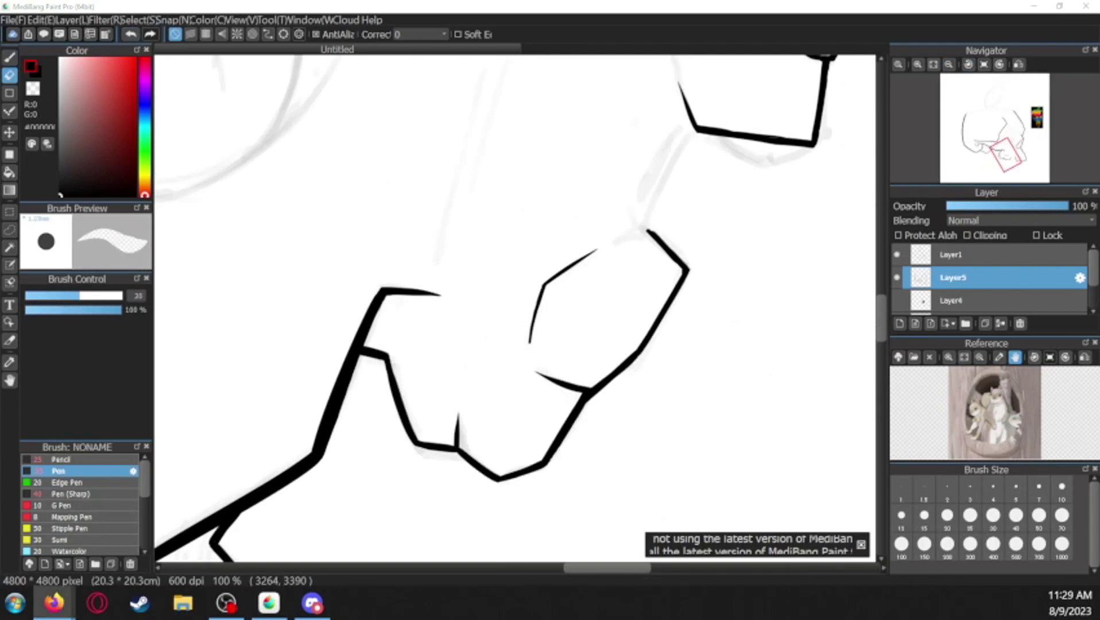
Ink the short connecting lines across the gap between the back teeth and the pointed front tooth
{"action": "key", "text": "ctrl+alt+Right"}
{"action": "key", "text": "b"}
{"action": "scroll", "coordinate": [870, 280], "scroll_direction": "up", "scroll_amount": 2}
{"action": "left_click_drag", "start_coordinate": [626, 233], "coordinate": [636, 218]}
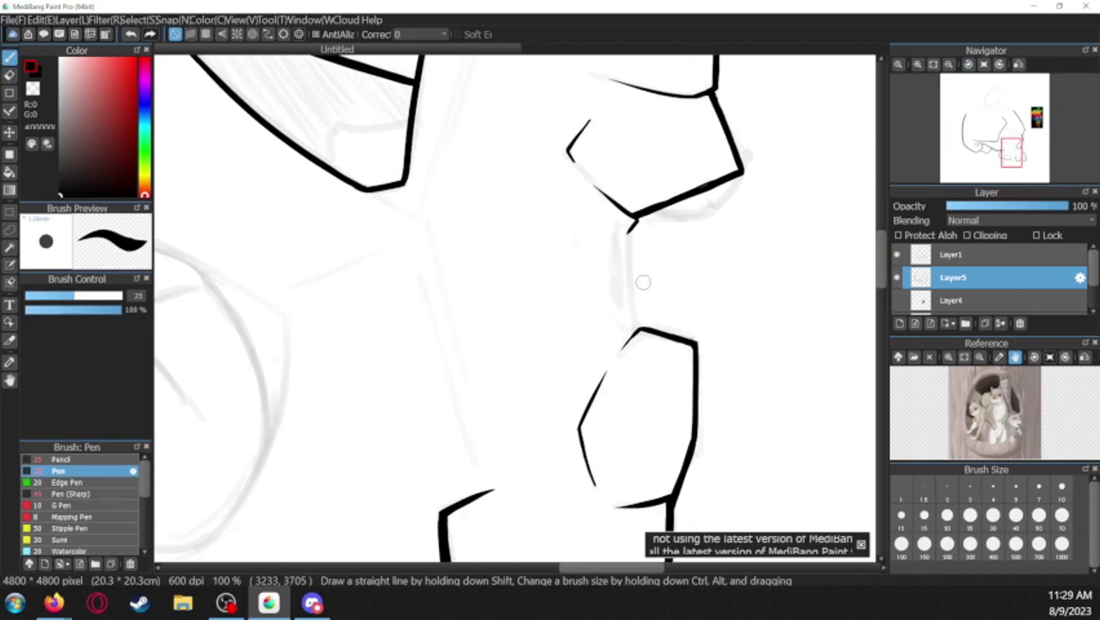
{"action": "key", "text": "ctrl+minus"}
{"action": "key", "text": "ctrl+minus"}
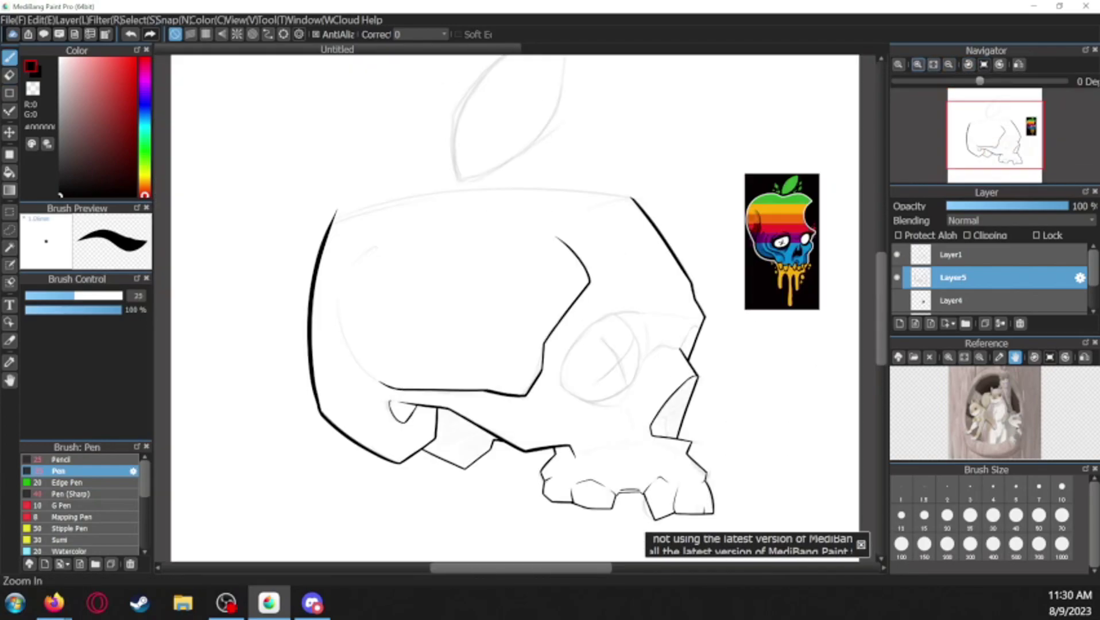
Ink the small curved line inside the brow's front corner above the nose cavity
{"action": "key", "text": "ctrl+plus"}
{"action": "left_click_drag", "start_coordinate": [846, 281], "coordinate": [693, 263]}
{"action": "left_click_drag", "start_coordinate": [693, 263], "coordinate": [722, 216]}
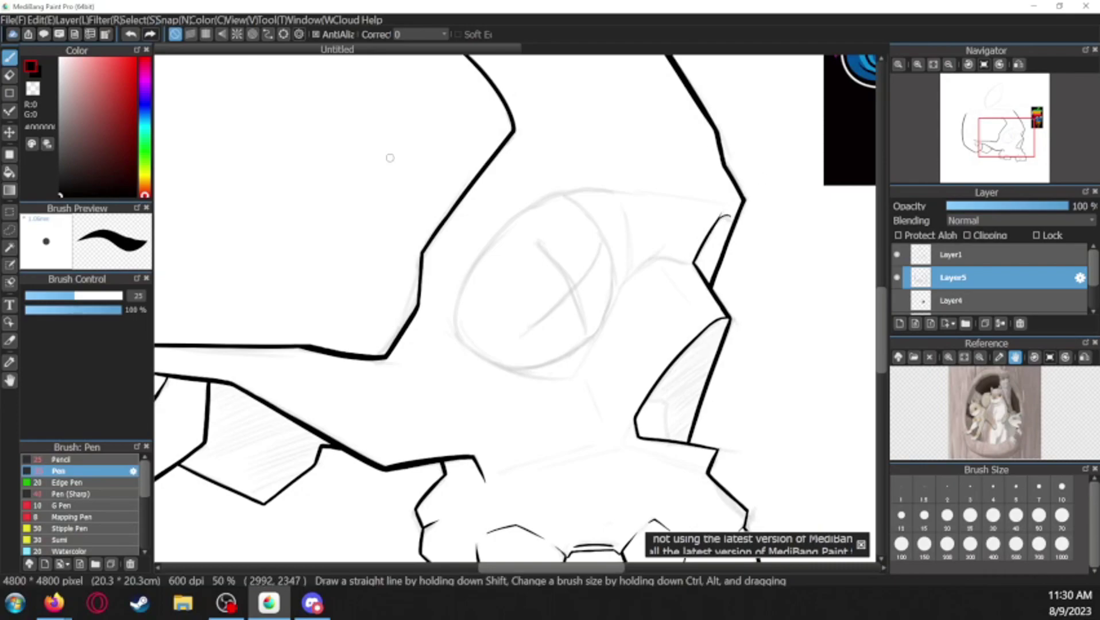
Ink the eye socket's outer curve from the upper brow side around to its lower edge
{"action": "key", "text": "ctrl+plus"}
{"action": "left_click_drag", "start_coordinate": [798, 166], "coordinate": [565, 158]}
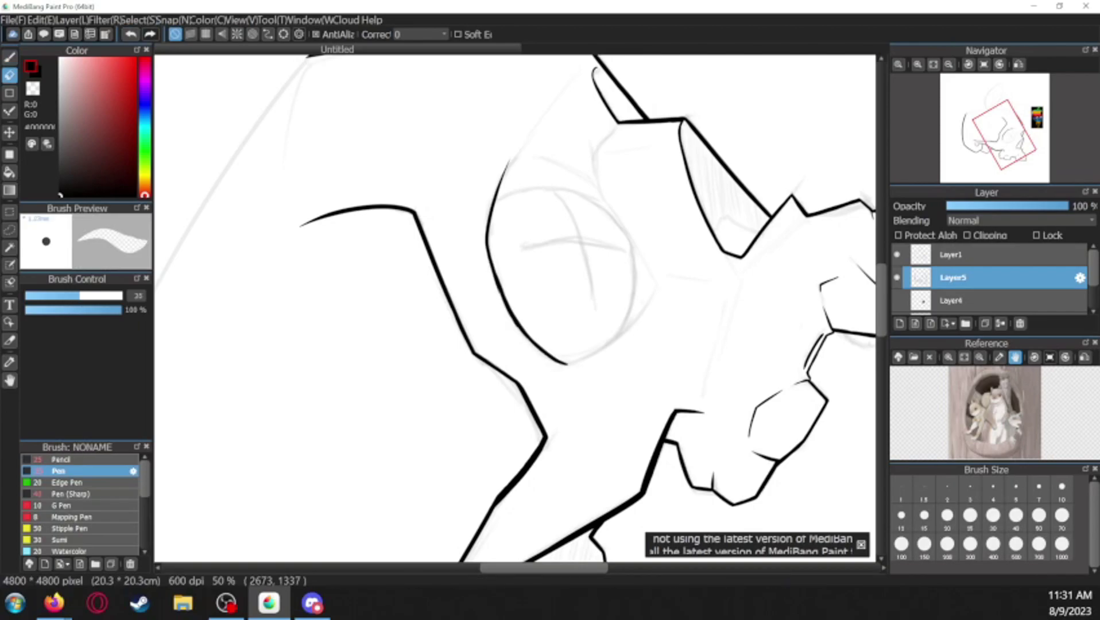
{"action": "mouse_move", "coordinate": [488, 262]}
{"action": "left_mouse_down"}
{"action": "mouse_move", "coordinate": [568, 175]}
{"action": "mouse_move", "coordinate": [593, 295]}
{"action": "left_mouse_up"}
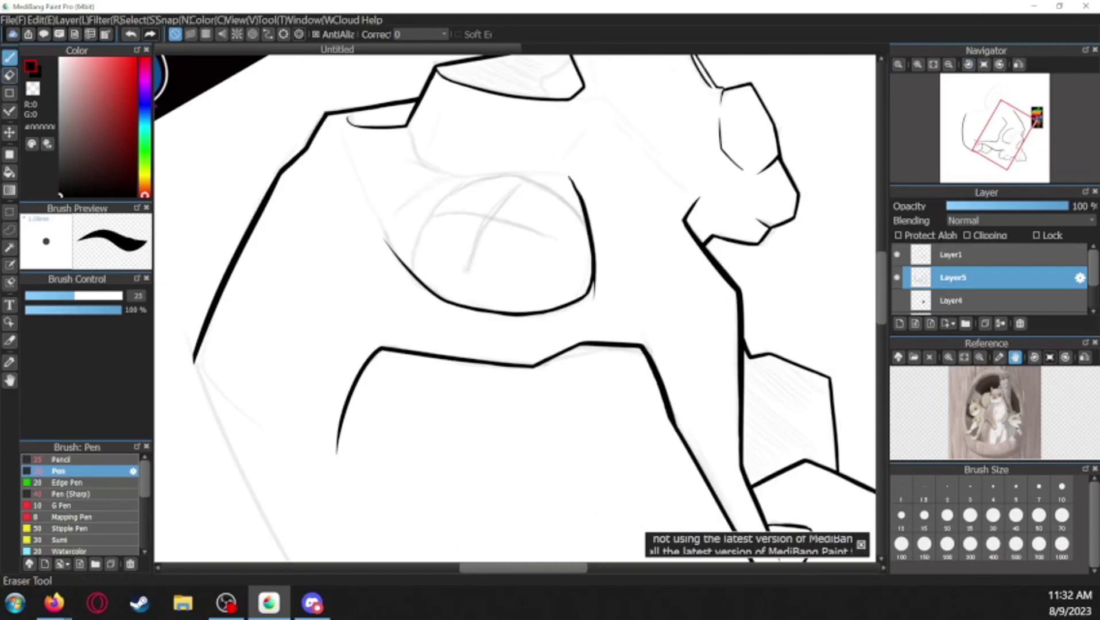
Ink the small notch shape inside the lower part of the nose cavity
{"action": "left_click", "coordinate": [917, 64]}
{"action": "left_click", "coordinate": [983, 64]}
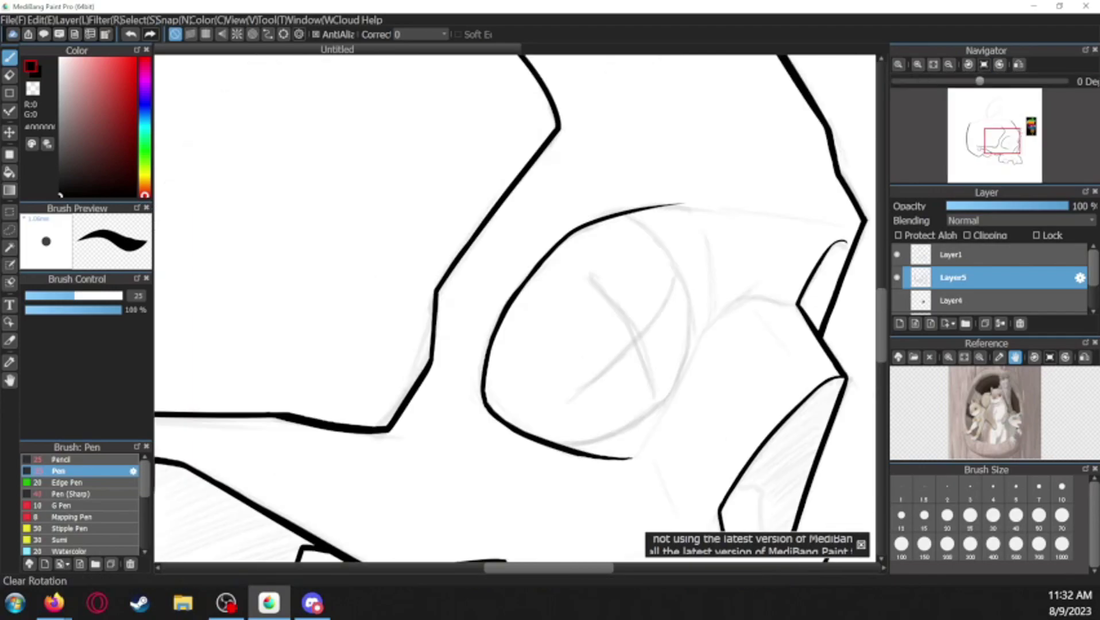
{"action": "left_click_drag", "start_coordinate": [622, 399], "coordinate": [661, 389]}
{"action": "scroll", "coordinate": [649, 407], "scroll_direction": "up", "scroll_amount": 3}
{"action": "key", "text": "h"}
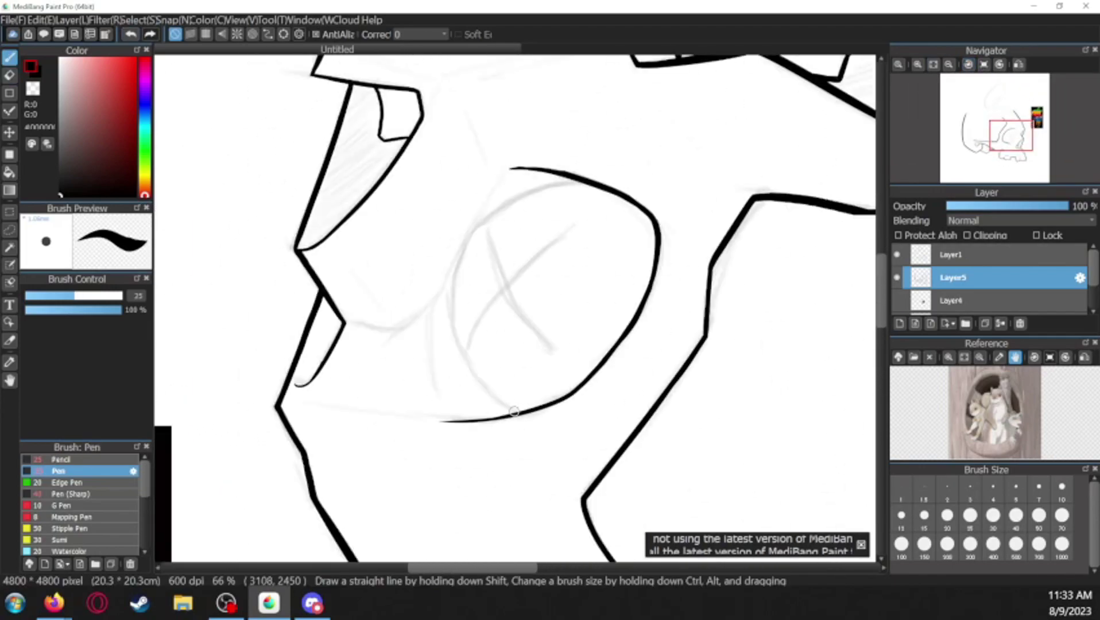
Ink the inner curve that closes the eyeball's oval within the eye socket
{"action": "left_click_drag", "start_coordinate": [507, 392], "coordinate": [513, 202]}
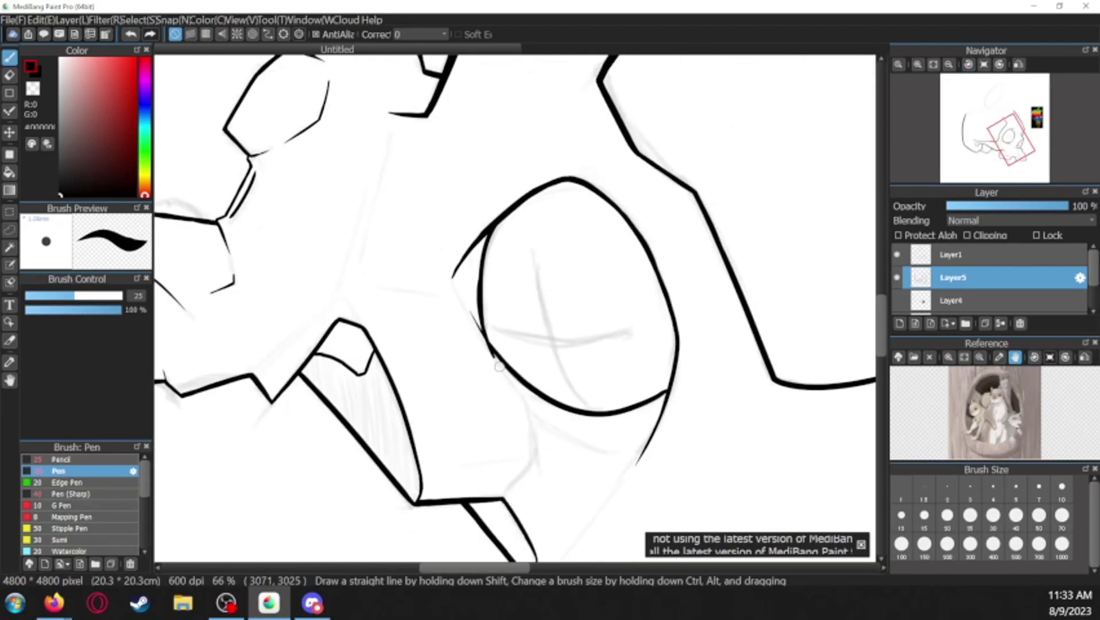
{"action": "key", "text": "e"}
{"action": "key", "text": "b"}
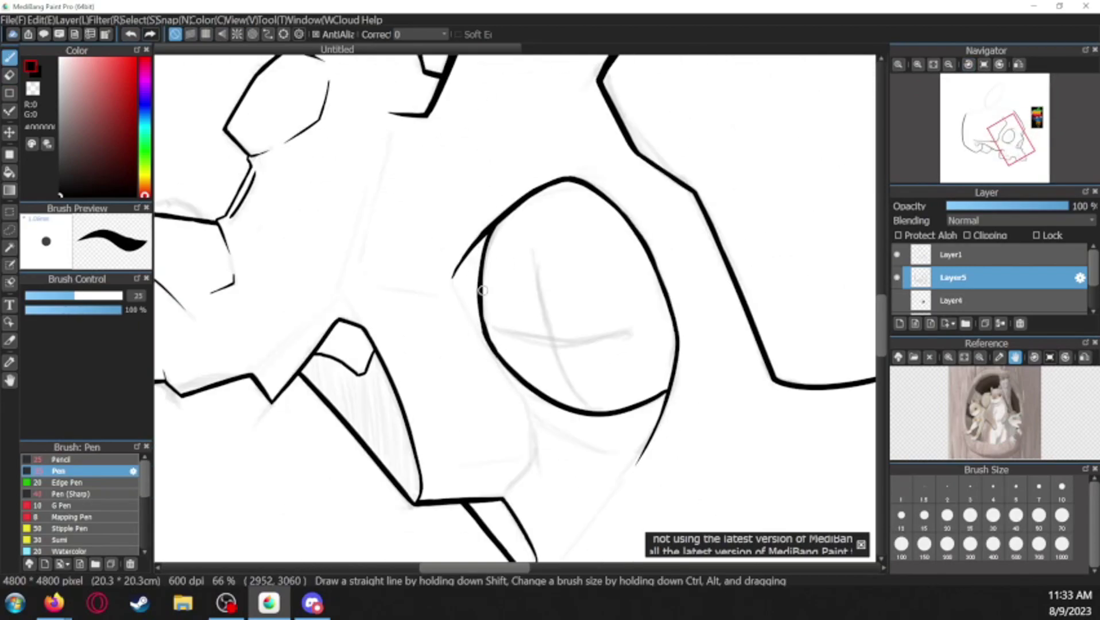
Thicken the eyeball's inner curve and trim the oval's edges with the eraser
{"action": "key", "text": "ctrl+plus"}
{"action": "key", "text": "e"}
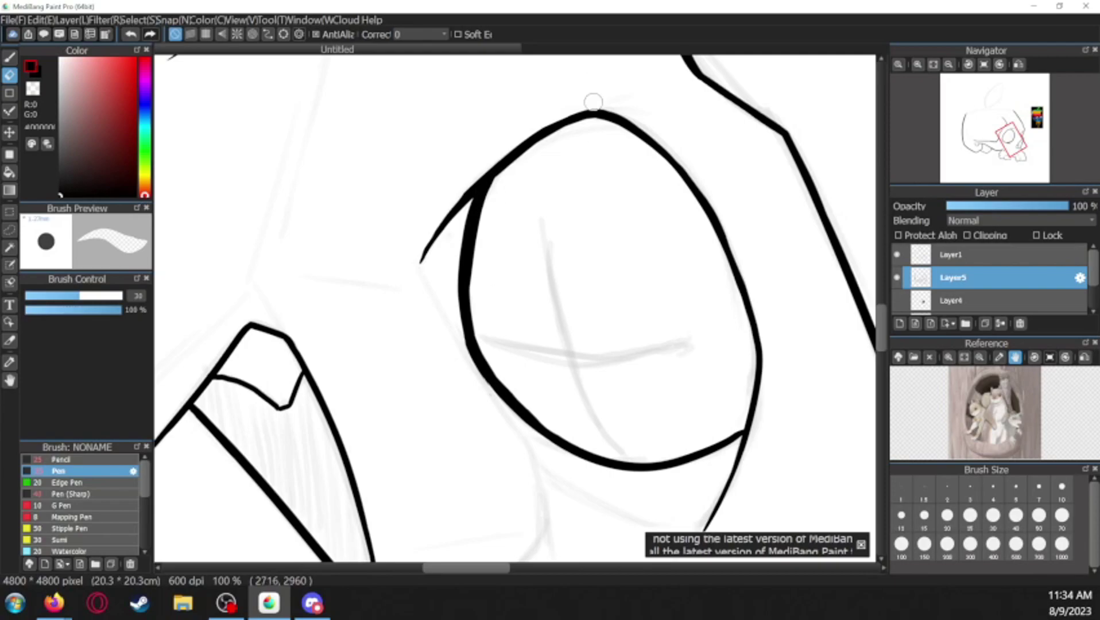
{"action": "key", "text": "h"}
{"action": "key", "text": "b"}
{"action": "key", "text": "v"}
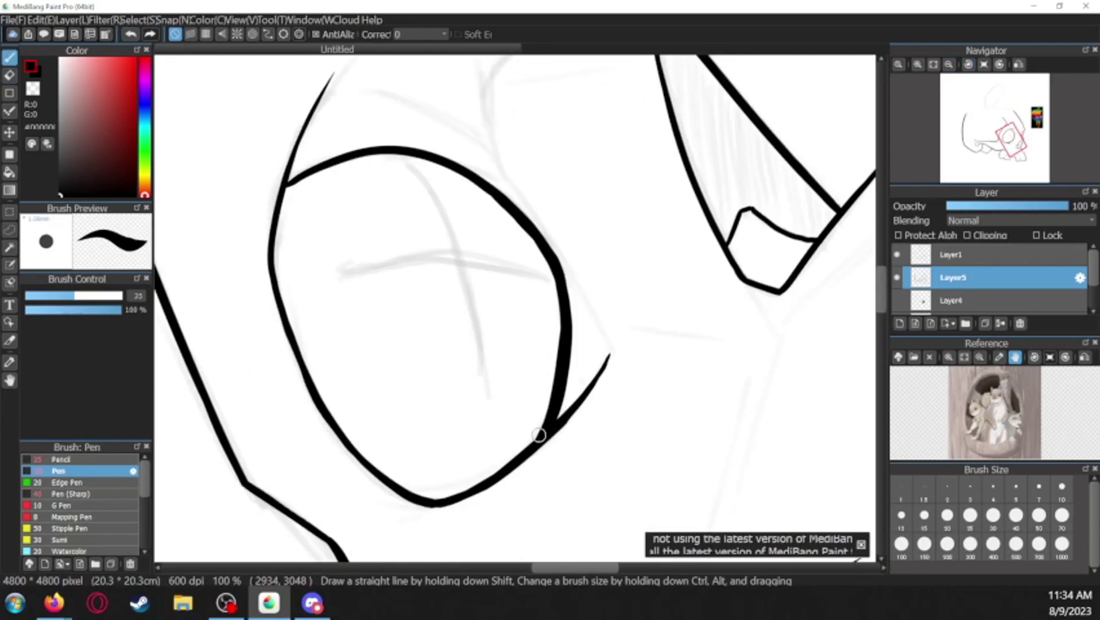
Smooth the join between the eyeball's inner curve and the socket line, refining the oval's contour with Pen and eraser
{"action": "key", "text": "v"}
{"action": "key", "text": "h"}
{"action": "key", "text": "e"}
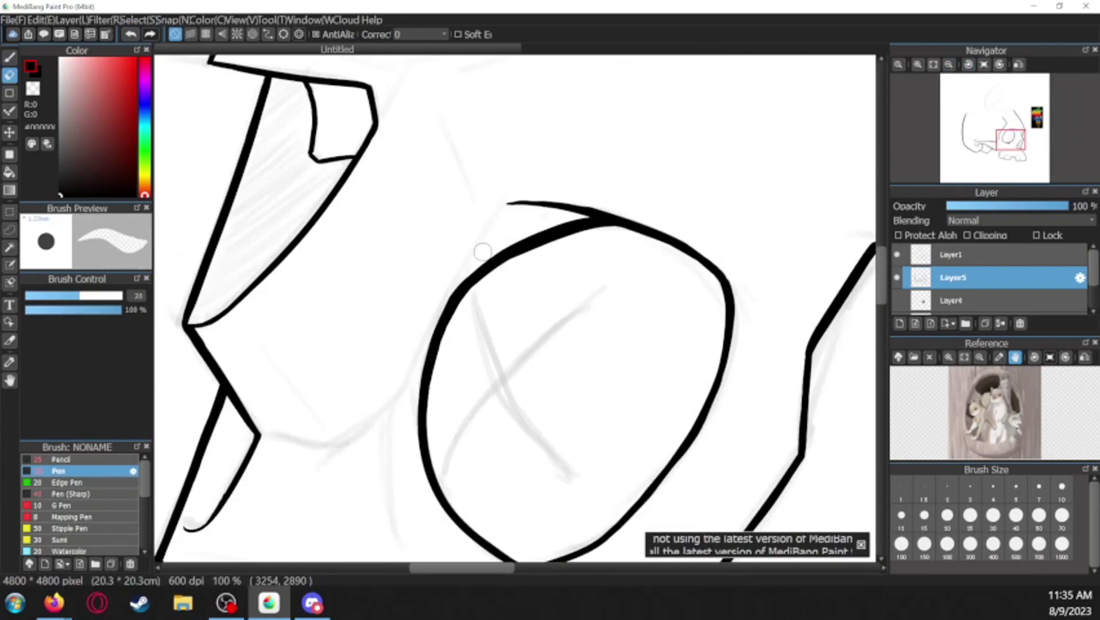
{"action": "key", "text": "r"}
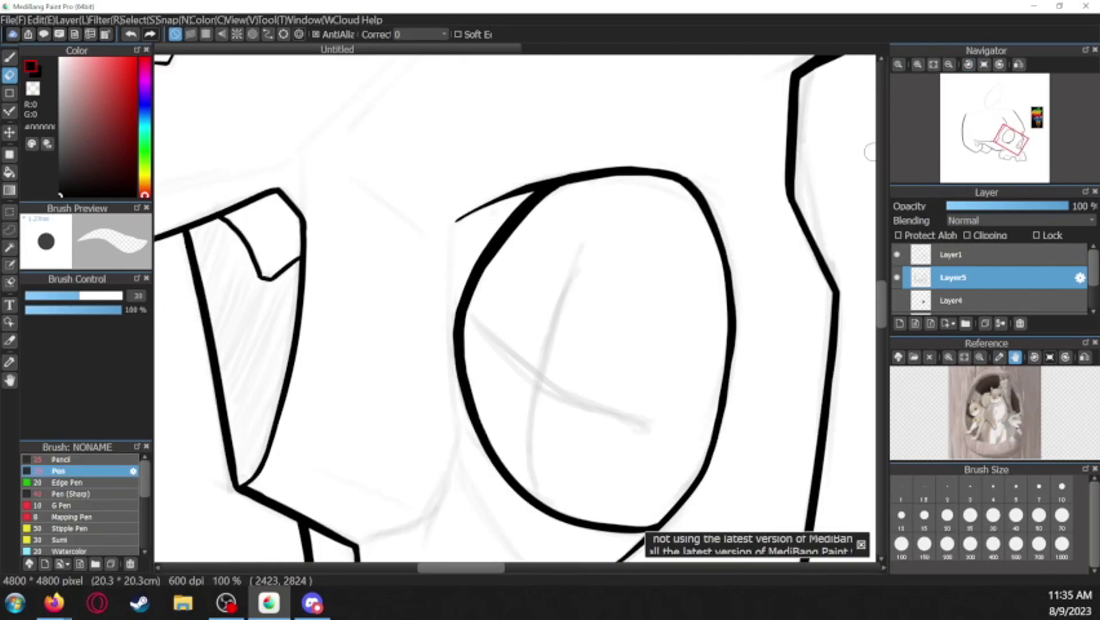
{"action": "key", "text": "v"}
{"action": "key", "text": "b"}
{"action": "key", "text": "alt+Tab"}
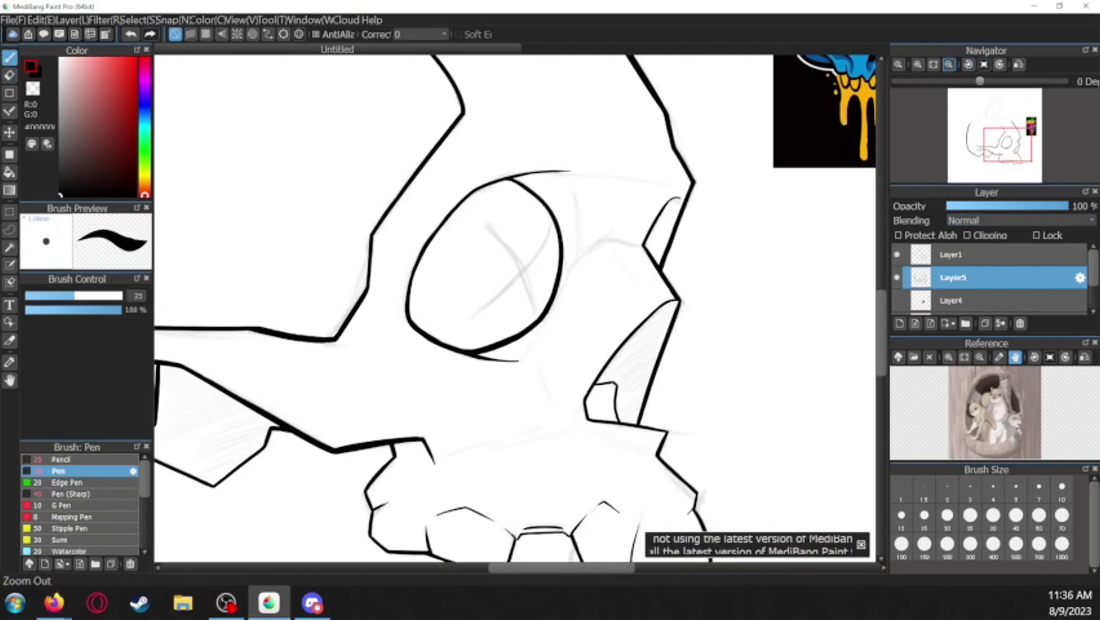
Ink the thin inner line of the narrow far eye socket at the face's front edge
{"action": "scroll", "coordinate": [515, 308], "scroll_direction": "down", "scroll_amount": 3}
{"action": "scroll", "coordinate": [601, 286], "scroll_direction": "up", "scroll_amount": 3}
{"action": "scroll", "coordinate": [633, 194], "scroll_direction": "up", "scroll_amount": 1}
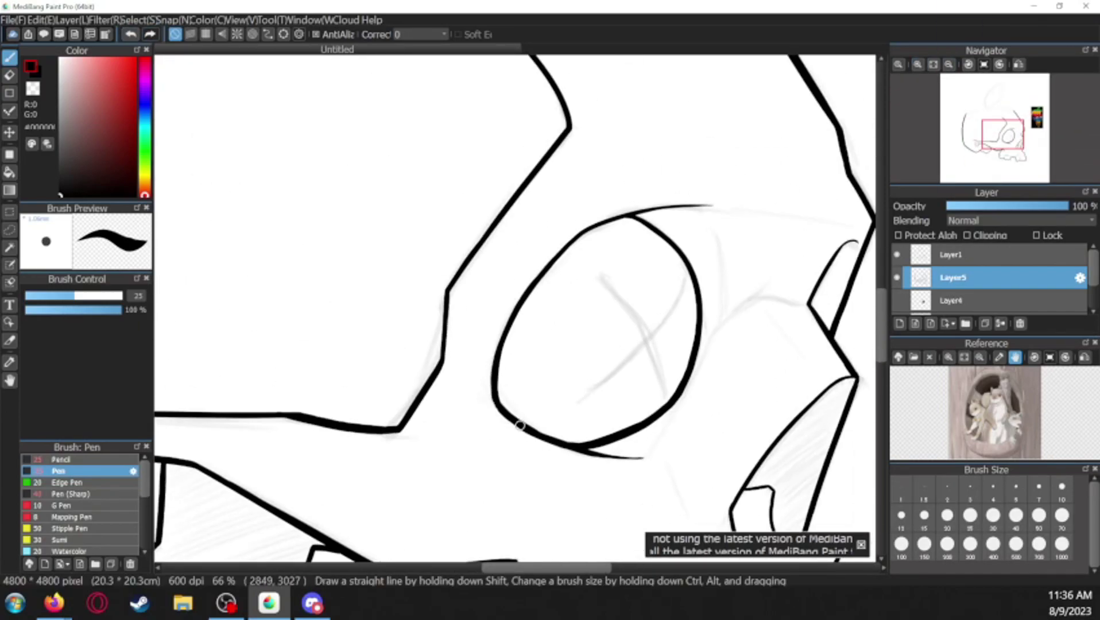
{"action": "left_click_drag", "start_coordinate": [813, 353], "coordinate": [657, 361]}
{"action": "key", "text": "e"}
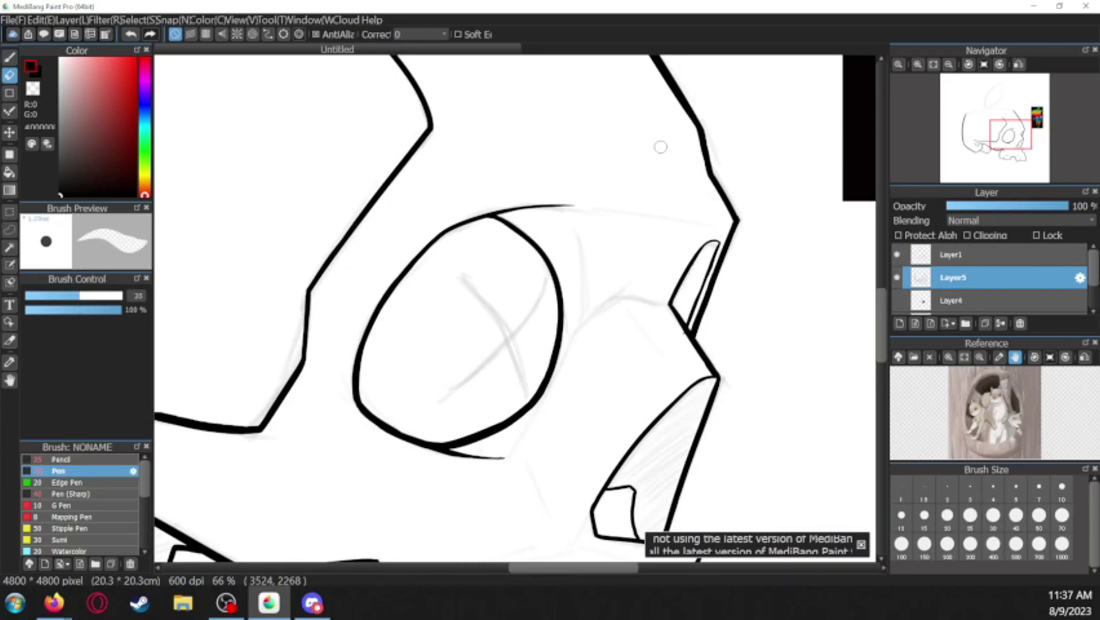
Try to ink an X inside the eyeball with the Pen at size 40, and undo both strokes
{"action": "scroll", "coordinate": [687, 342], "scroll_direction": "down", "scroll_amount": 4}
{"action": "scroll", "coordinate": [687, 341], "scroll_direction": "up", "scroll_amount": 2}
{"action": "key", "text": "b"}
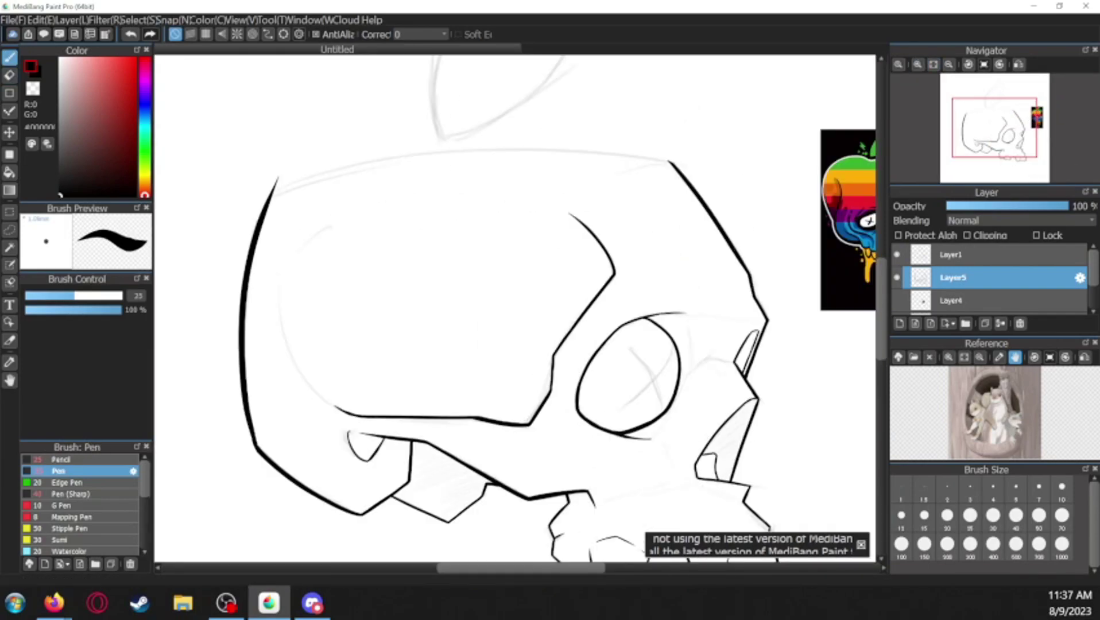
{"action": "scroll", "coordinate": [516, 310], "scroll_direction": "up", "scroll_amount": 1}
{"action": "left_click_drag", "start_coordinate": [74, 295], "coordinate": [89, 296]}
{"action": "left_click_drag", "start_coordinate": [534, 214], "coordinate": [585, 298]}
{"action": "left_click_drag", "start_coordinate": [602, 217], "coordinate": [534, 301]}
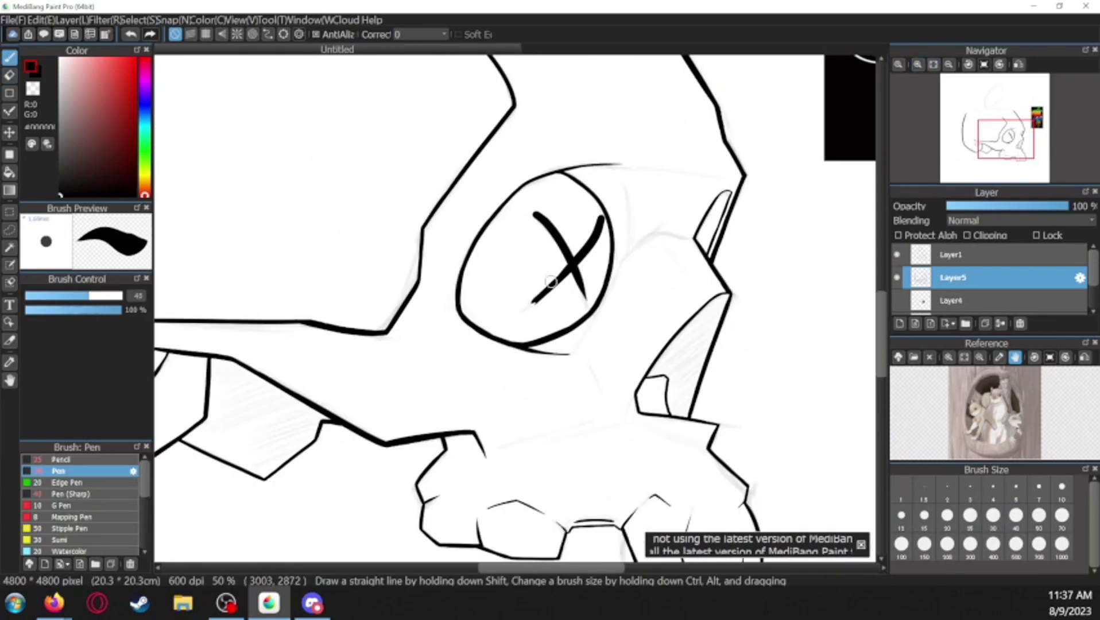
{"action": "key", "text": "ctrl+z"}
{"action": "key", "text": "ctrl+z"}
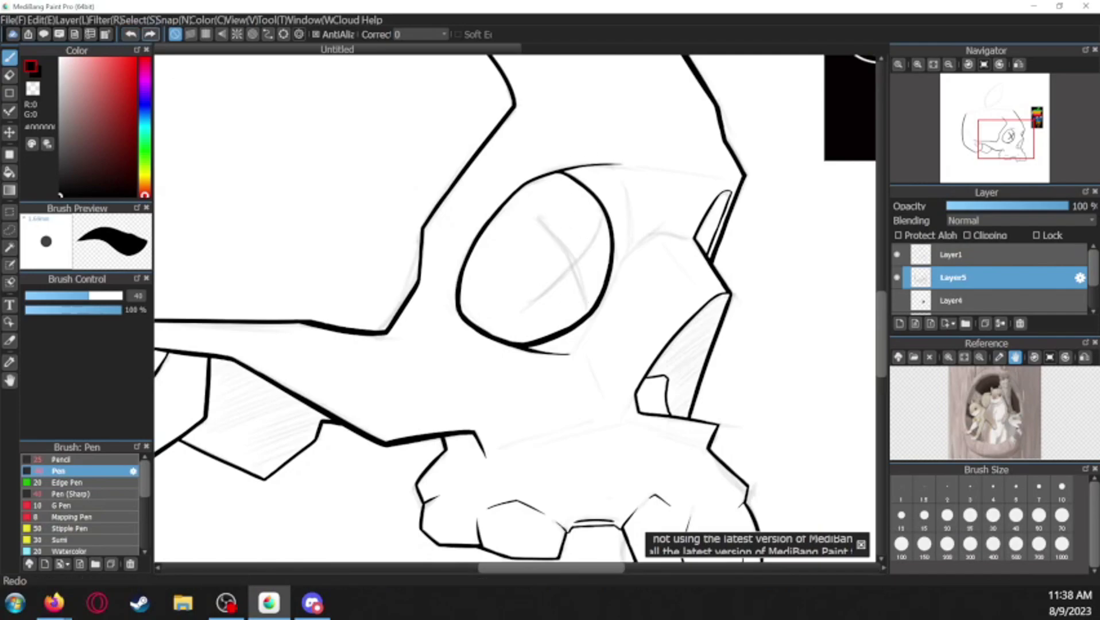
Ink a bold X inside the eyeball with two curved, crossing strokes following the sketch
{"action": "mouse_move", "coordinate": [576, 267]}
{"action": "left_mouse_down"}
{"action": "mouse_move", "coordinate": [597, 270]}
{"action": "mouse_move", "coordinate": [416, 381]}
{"action": "mouse_move", "coordinate": [340, 453]}
{"action": "left_mouse_up"}
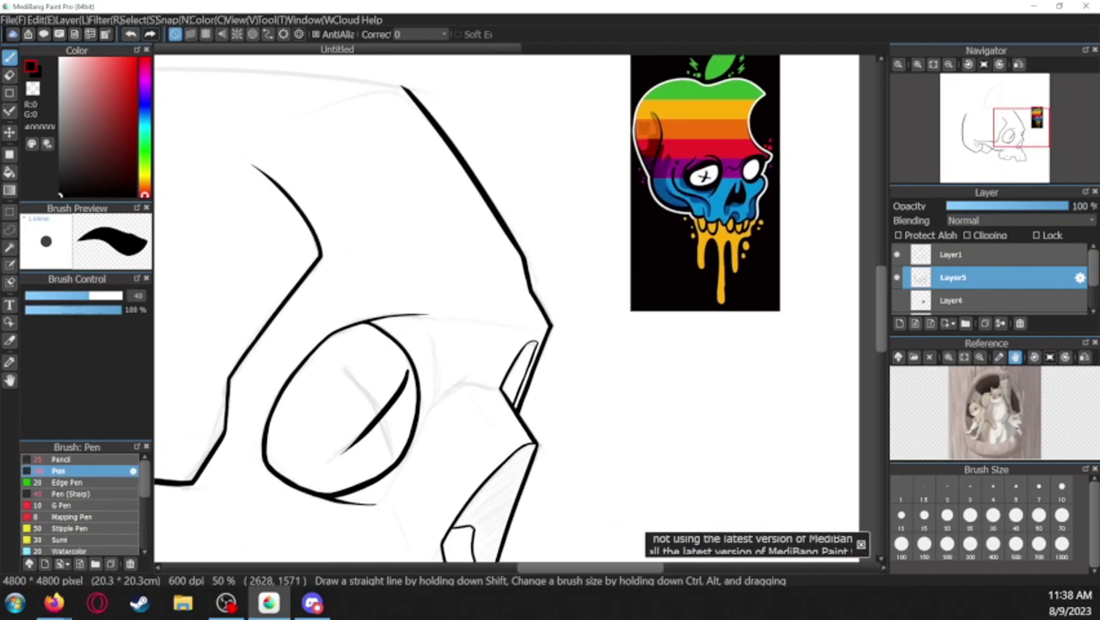
{"action": "key", "text": "e"}
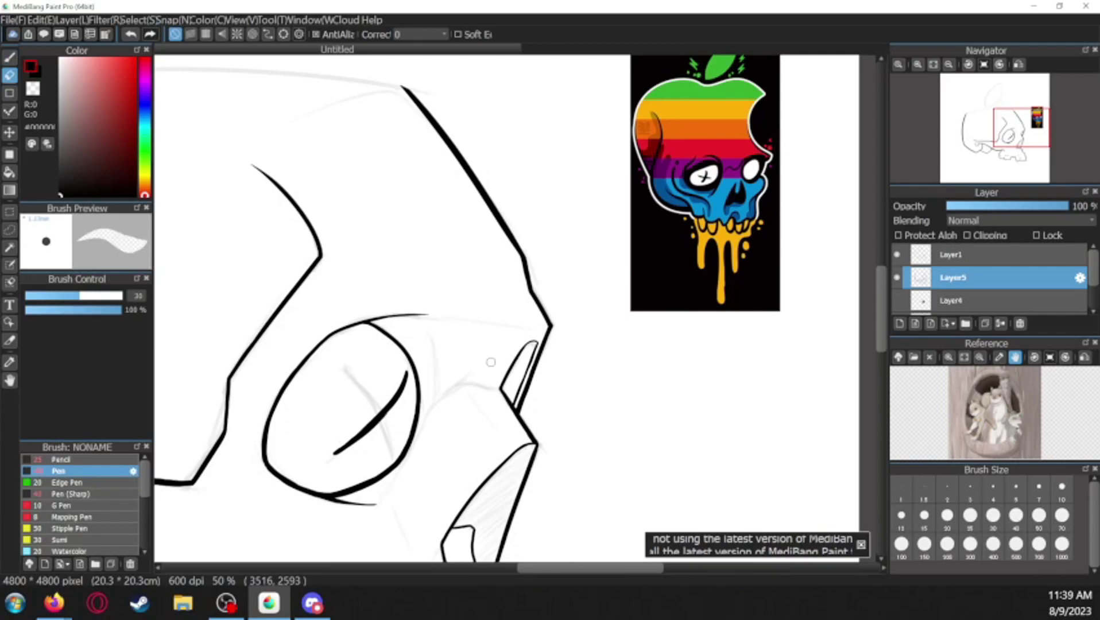
{"action": "key", "text": "b"}
{"action": "left_click_drag", "start_coordinate": [347, 372], "coordinate": [394, 459]}
{"action": "left_click", "coordinate": [325, 457]}
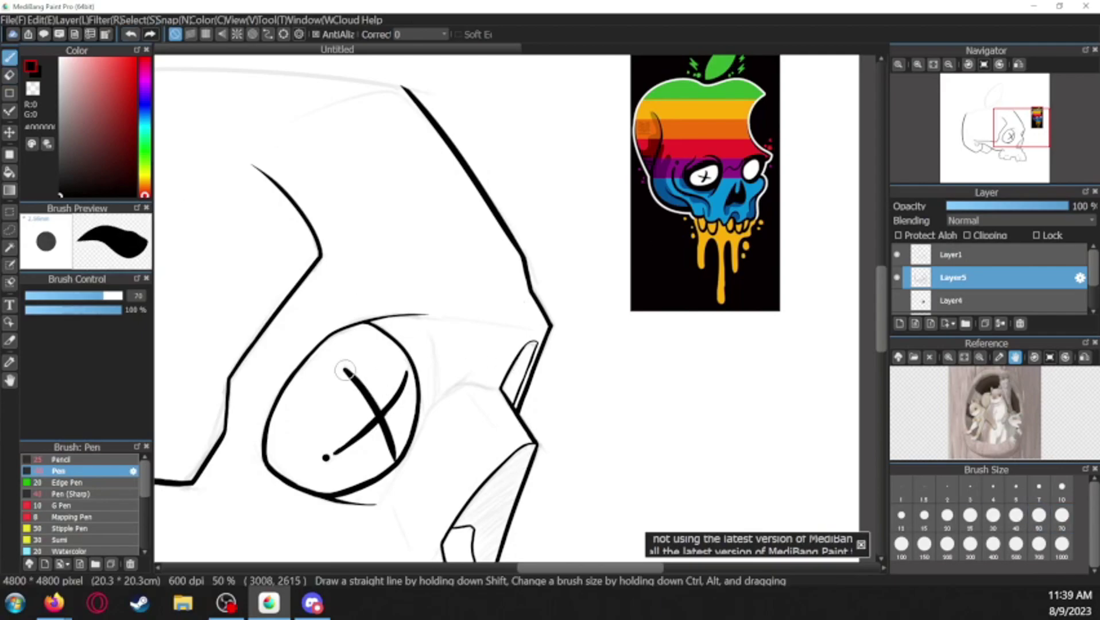
Round and thicken the ends of the eyeball's X, alternating the Pen and the eraser
{"action": "scroll", "coordinate": [503, 363], "scroll_direction": "up", "scroll_amount": 2}
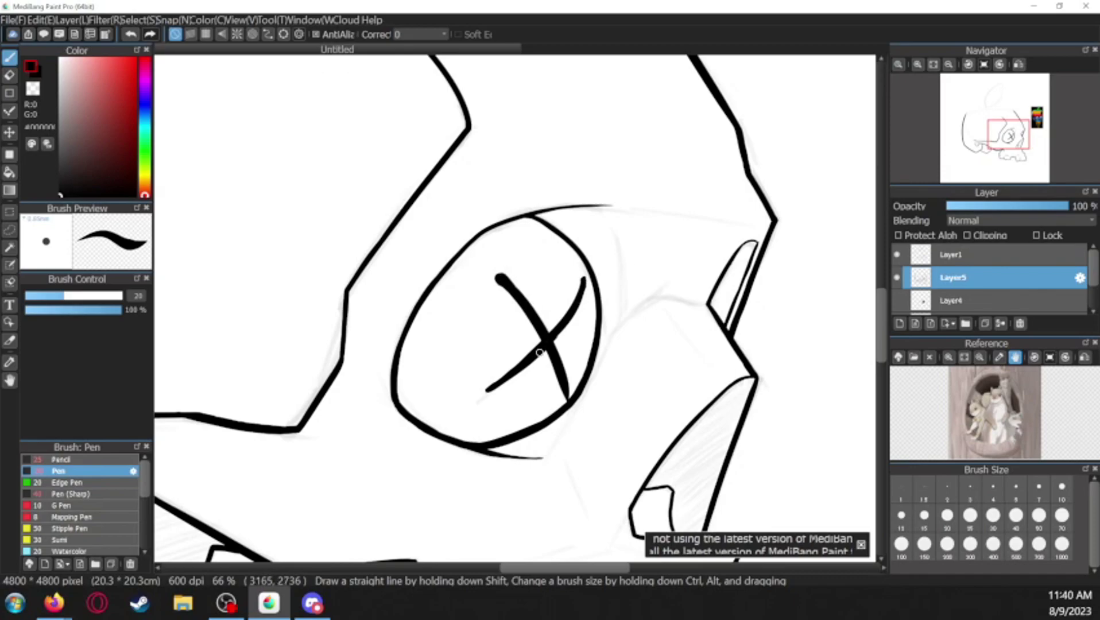
{"action": "key", "text": "e"}
{"action": "key", "text": "b"}
{"action": "key", "text": "e"}
{"action": "scroll", "coordinate": [632, 308], "scroll_direction": "down", "scroll_amount": 4}
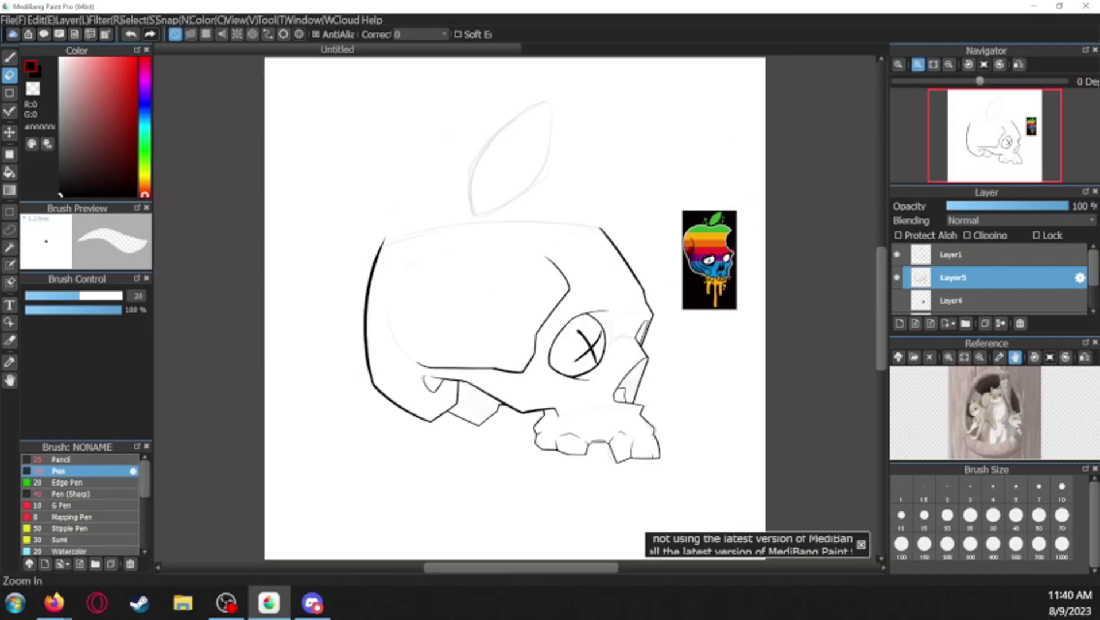
{"action": "scroll", "coordinate": [688, 371], "scroll_direction": "up", "scroll_amount": 3}
{"action": "key", "text": "b"}
{"action": "scroll", "coordinate": [514, 308], "scroll_direction": "down", "scroll_amount": 2}
{"action": "scroll", "coordinate": [511, 313], "scroll_direction": "up", "scroll_amount": 3}
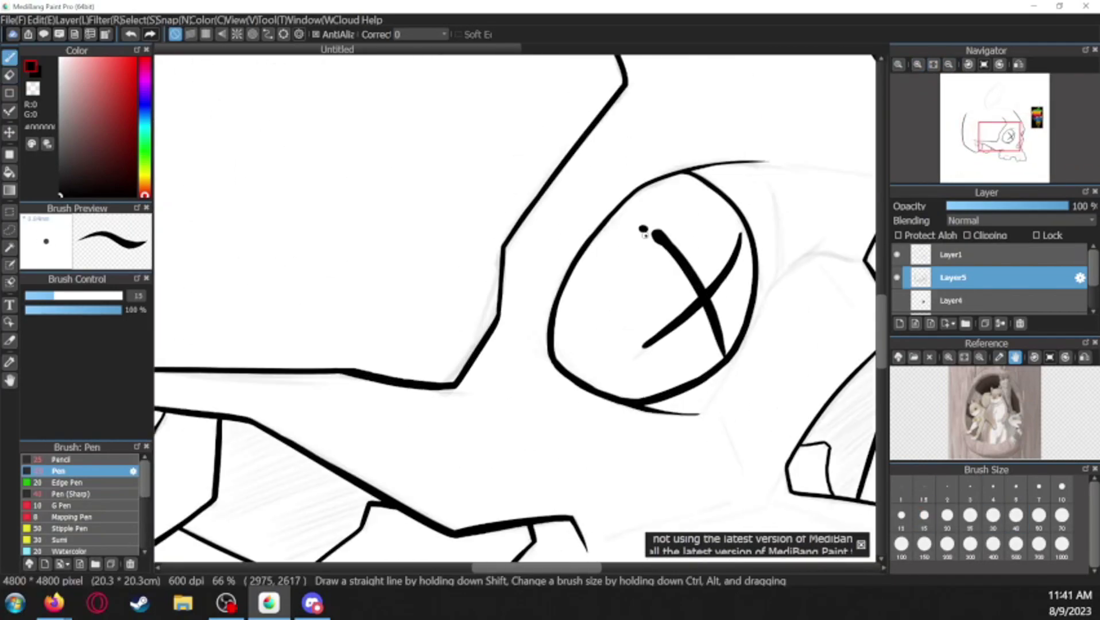
Remove the stray dot beside the X and ink a thin line under the eyeball
{"action": "scroll", "coordinate": [508, 318], "scroll_direction": "down", "scroll_amount": 3}
{"action": "scroll", "coordinate": [503, 327], "scroll_direction": "up", "scroll_amount": 2}
{"action": "key", "text": "e"}
{"action": "key", "text": "b"}
{"action": "scroll", "coordinate": [505, 327], "scroll_direction": "up", "scroll_amount": 1}
{"action": "scroll", "coordinate": [570, 323], "scroll_direction": "down", "scroll_amount": 1}
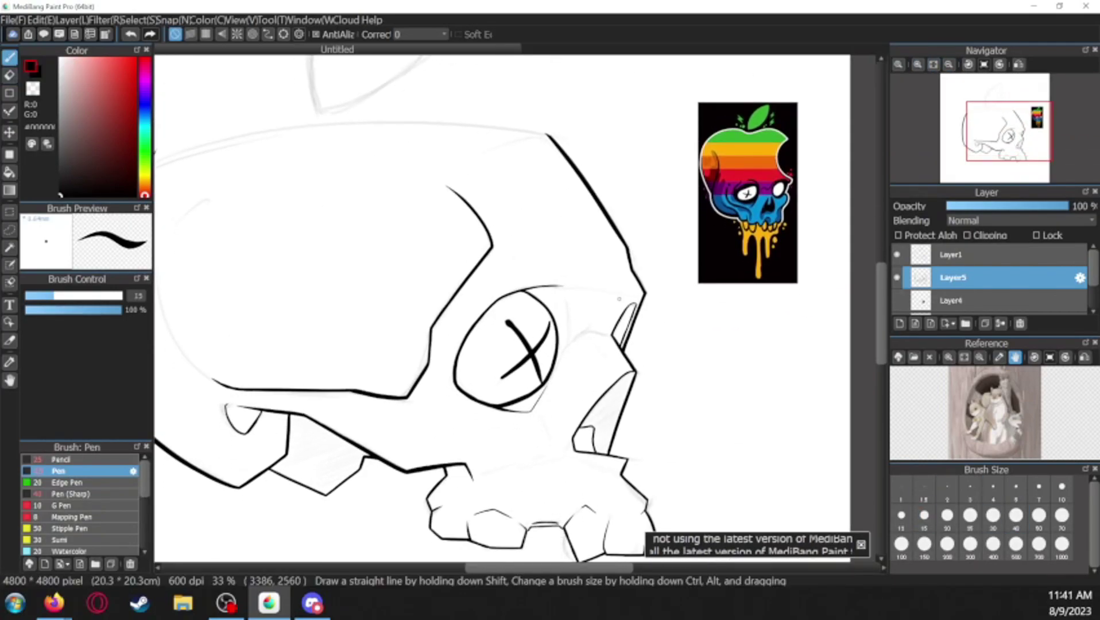
Extend the temple's curved line toward the back of the skull with a tapered stroke
{"action": "scroll", "coordinate": [261, 295], "scroll_direction": "left", "scroll_amount": 3}
{"action": "scroll", "coordinate": [261, 296], "scroll_direction": "up", "scroll_amount": 1}
{"action": "left_click_drag", "start_coordinate": [277, 263], "coordinate": [427, 362]}
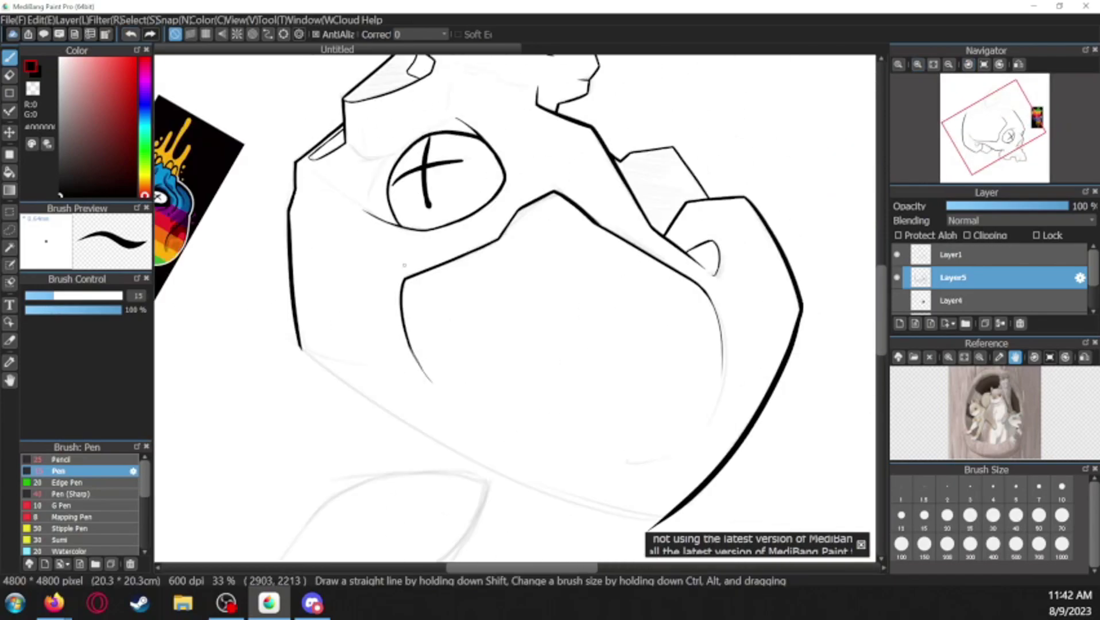
Ink tapered outline segments at both ends of the cranium's top edge and clean their corners with the eraser
{"action": "key", "text": "ctrl+alt+0"}
{"action": "scroll", "coordinate": [402, 287], "scroll_direction": "down", "scroll_amount": 3}
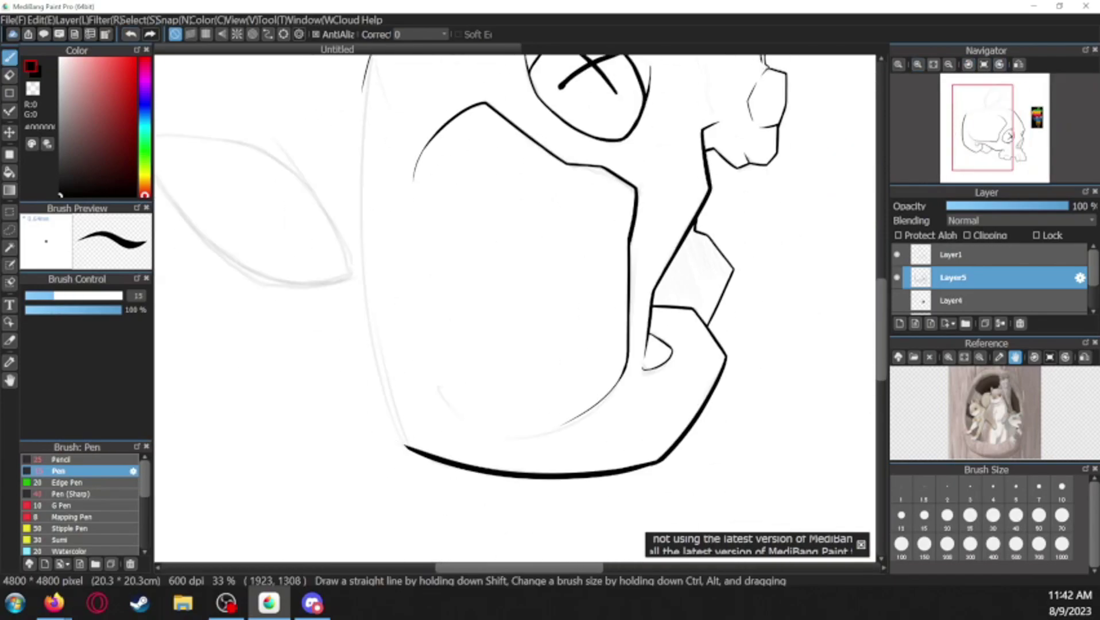
{"action": "scroll", "coordinate": [371, 235], "scroll_direction": "up", "scroll_amount": 5}
{"action": "scroll", "coordinate": [370, 235], "scroll_direction": "up", "scroll_amount": 2}
{"action": "key", "text": "e"}
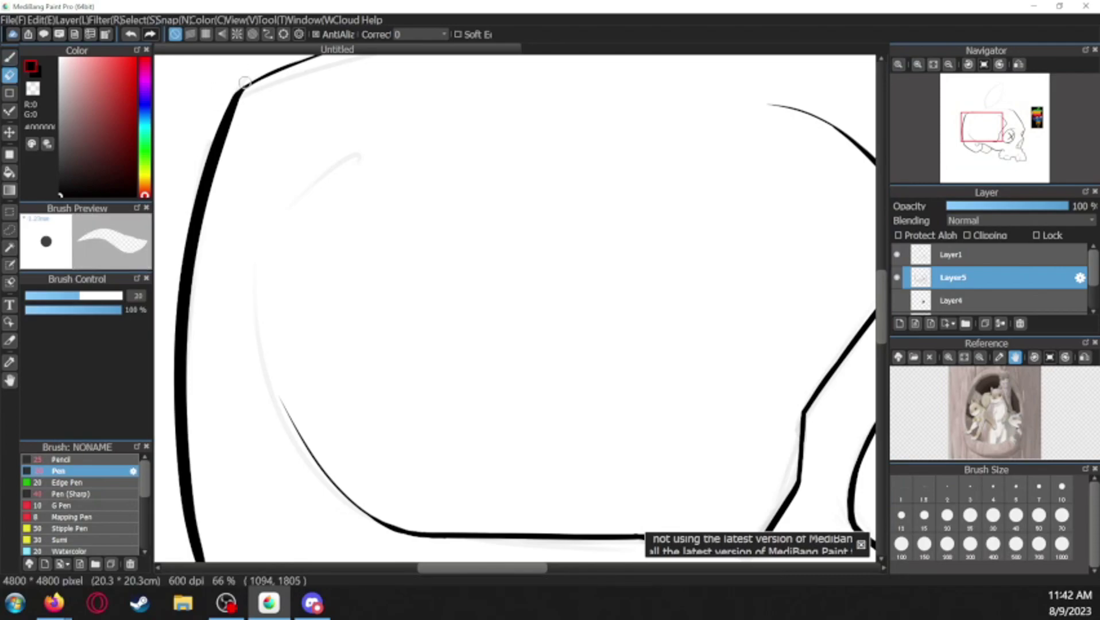
{"action": "scroll", "coordinate": [388, 85], "scroll_direction": "down", "scroll_amount": 2}
{"action": "scroll", "coordinate": [519, 307], "scroll_direction": "down", "scroll_amount": 3}
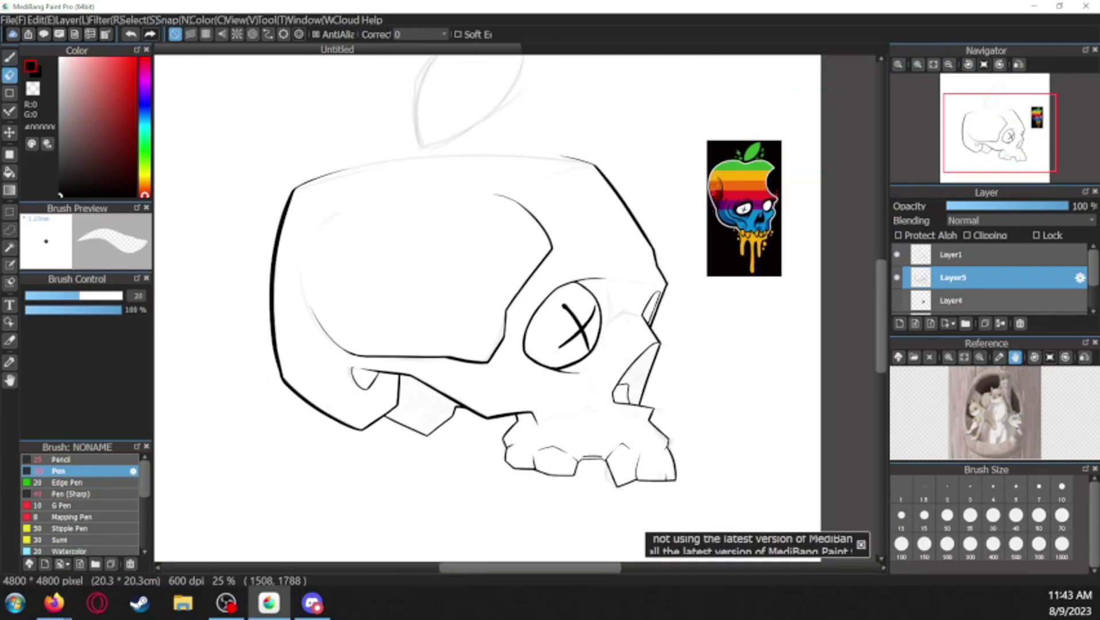
Add a new layer beneath the line art and set the drawing colour to the reference image's green
{"action": "left_click", "coordinate": [133, 20]}
{"action": "left_click", "coordinate": [190, 155]}
{"action": "scroll", "coordinate": [497, 286], "scroll_direction": "down", "scroll_amount": 2}
{"action": "left_click_drag", "start_coordinate": [620, 459], "coordinate": [612, 465]}
{"action": "key", "text": "Escape"}
{"action": "scroll", "coordinate": [520, 287], "scroll_direction": "up", "scroll_amount": 2}
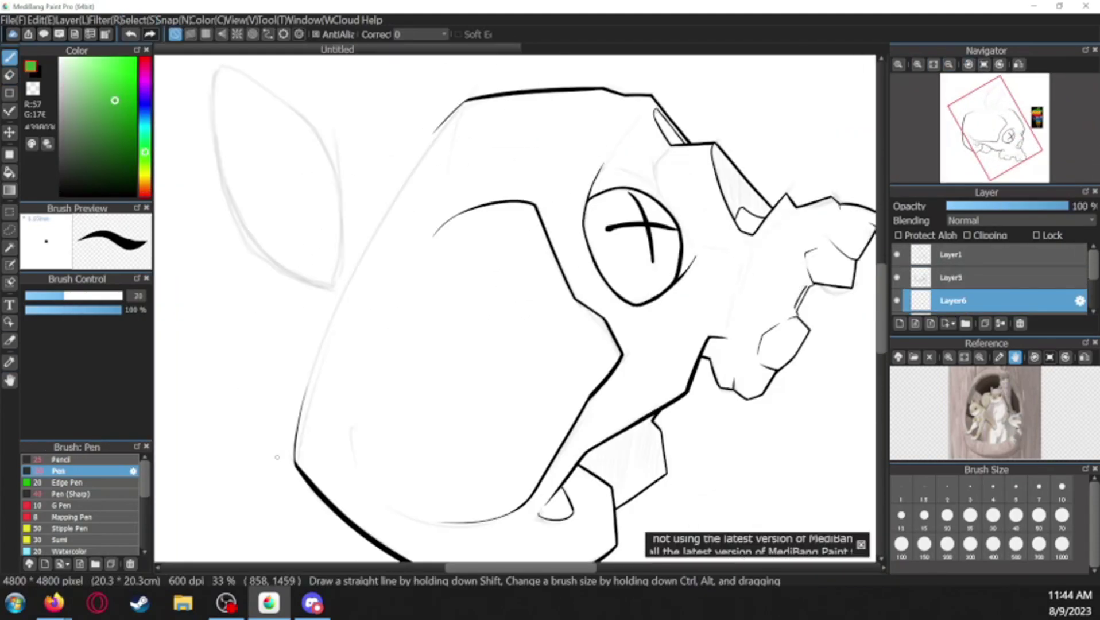
Paint a green stripe along the cranium's top edge with the Pen at size 70, erasing any spill past the outline
{"action": "left_click_drag", "start_coordinate": [330, 337], "coordinate": [296, 463]}
{"action": "left_click_drag", "start_coordinate": [470, 101], "coordinate": [342, 360]}
{"action": "left_click_drag", "start_coordinate": [302, 461], "coordinate": [419, 160]}
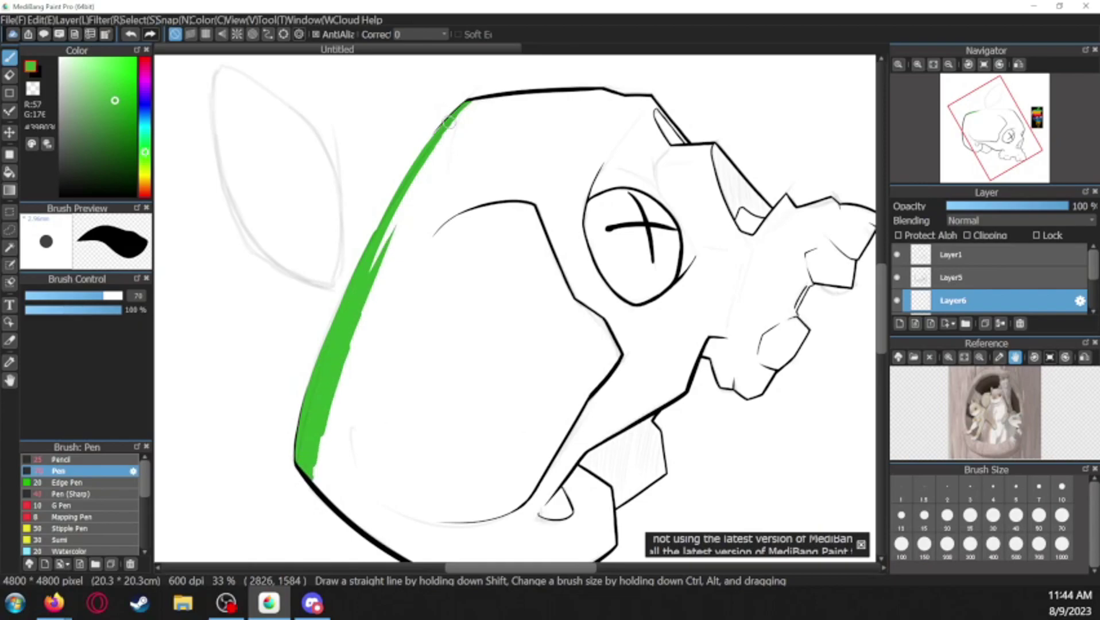
{"action": "key", "text": "e"}
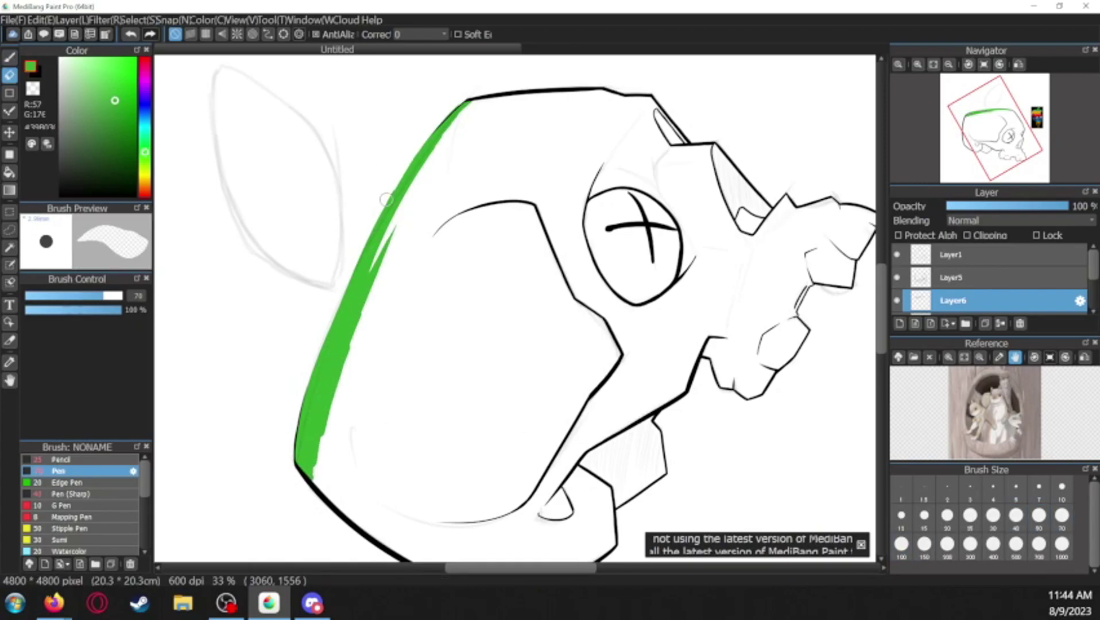
{"action": "left_click_drag", "start_coordinate": [438, 120], "coordinate": [396, 195]}
{"action": "key", "text": "p"}
{"action": "left_click_drag", "start_coordinate": [469, 101], "coordinate": [338, 385]}
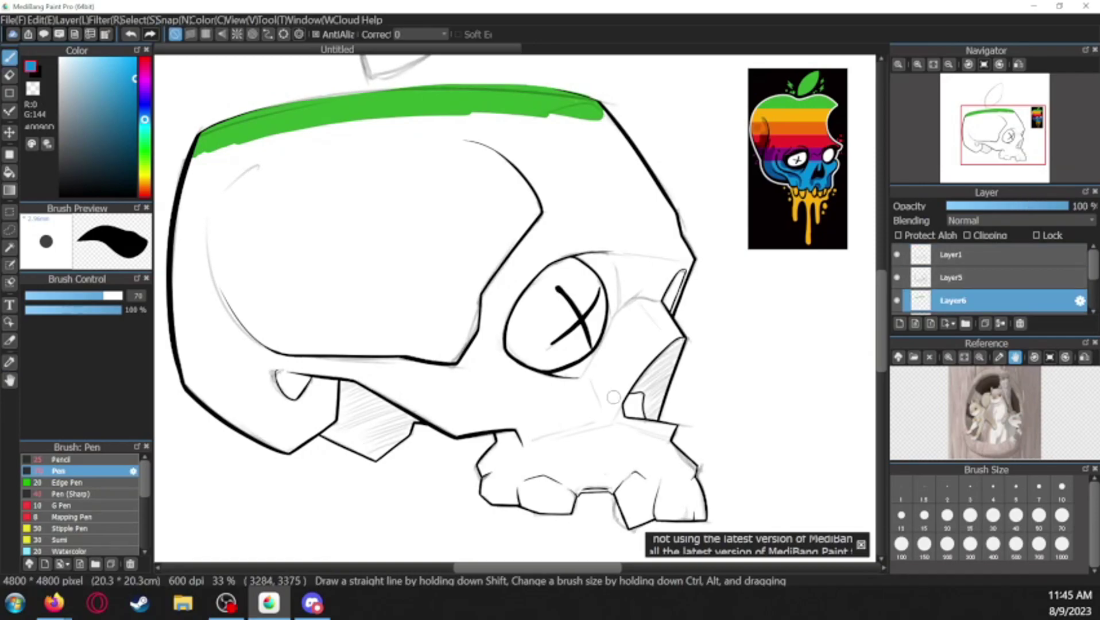
Paint the upper jaw above the teeth in the reference image's blue
{"action": "mouse_move", "coordinate": [581, 435]}
{"action": "left_mouse_down"}
{"action": "mouse_move", "coordinate": [493, 453]}
{"action": "mouse_move", "coordinate": [499, 434]}
{"action": "mouse_move", "coordinate": [526, 470]}
{"action": "mouse_move", "coordinate": [627, 468]}
{"action": "mouse_move", "coordinate": [574, 441]}
{"action": "left_mouse_up"}
{"action": "scroll", "coordinate": [573, 442], "scroll_direction": "up", "scroll_amount": 2}
{"action": "mouse_move", "coordinate": [539, 321]}
{"action": "left_mouse_down"}
{"action": "mouse_move", "coordinate": [601, 332]}
{"action": "mouse_move", "coordinate": [610, 341]}
{"action": "mouse_move", "coordinate": [596, 362]}
{"action": "left_mouse_up"}
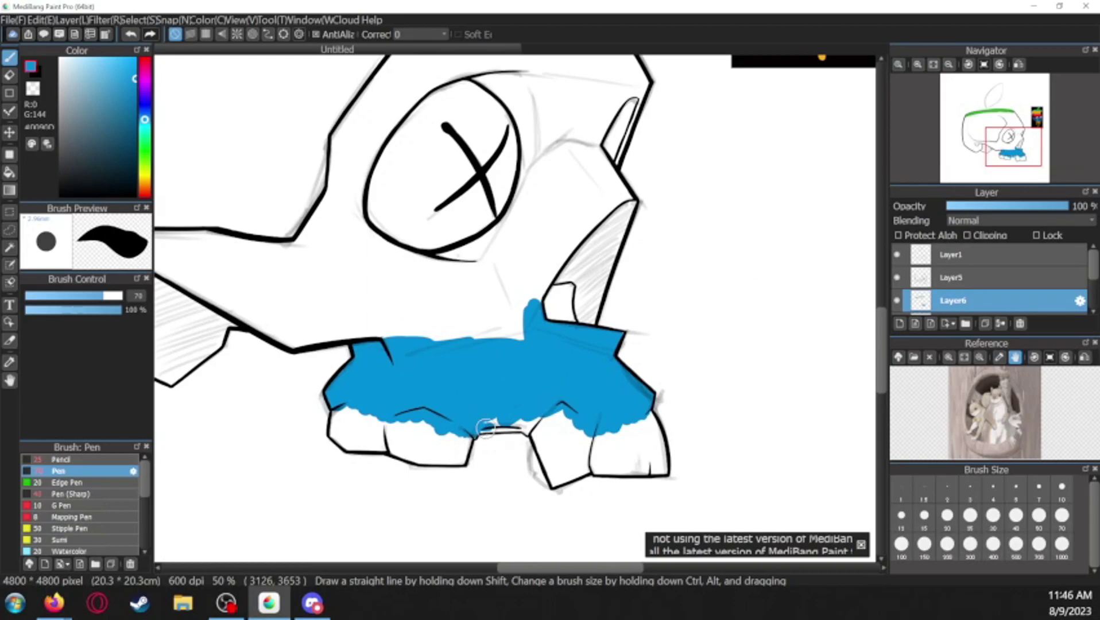
Extend the blue around the nose cavity and back along the cheekbone
{"action": "scroll", "coordinate": [572, 384], "scroll_direction": "up", "scroll_amount": 3}
{"action": "mouse_move", "coordinate": [651, 346]}
{"action": "left_mouse_down"}
{"action": "mouse_move", "coordinate": [492, 396]}
{"action": "mouse_move", "coordinate": [607, 352]}
{"action": "mouse_move", "coordinate": [609, 375]}
{"action": "mouse_move", "coordinate": [631, 352]}
{"action": "mouse_move", "coordinate": [513, 316]}
{"action": "mouse_move", "coordinate": [568, 349]}
{"action": "mouse_move", "coordinate": [611, 341]}
{"action": "mouse_move", "coordinate": [484, 385]}
{"action": "left_mouse_up"}
{"action": "key", "text": "e"}
{"action": "key", "text": "b"}
{"action": "scroll", "coordinate": [484, 385], "scroll_direction": "down", "scroll_amount": 2}
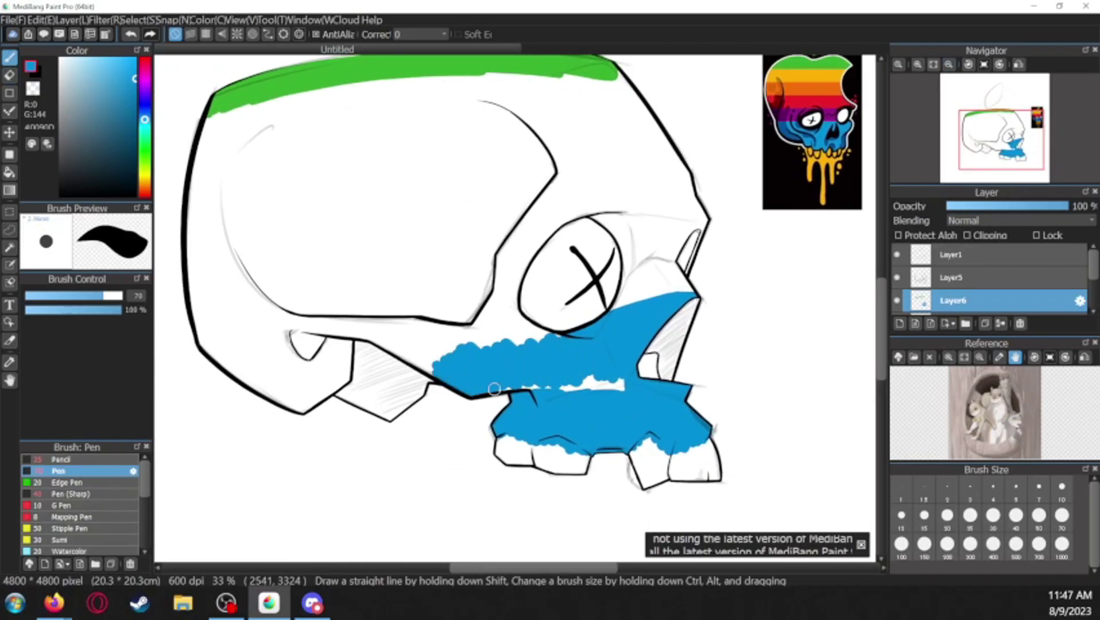
Fill the lower back of the skull with blue inside a rectangular selection for a straight upper edge
{"action": "key", "text": "m"}
{"action": "mouse_move", "coordinate": [170, 305]}
{"action": "left_mouse_down"}
{"action": "mouse_move", "coordinate": [601, 464]}
{"action": "mouse_move", "coordinate": [536, 333]}
{"action": "mouse_move", "coordinate": [201, 327]}
{"action": "mouse_move", "coordinate": [373, 368]}
{"action": "mouse_move", "coordinate": [258, 389]}
{"action": "left_mouse_up"}
{"action": "key", "text": "b"}
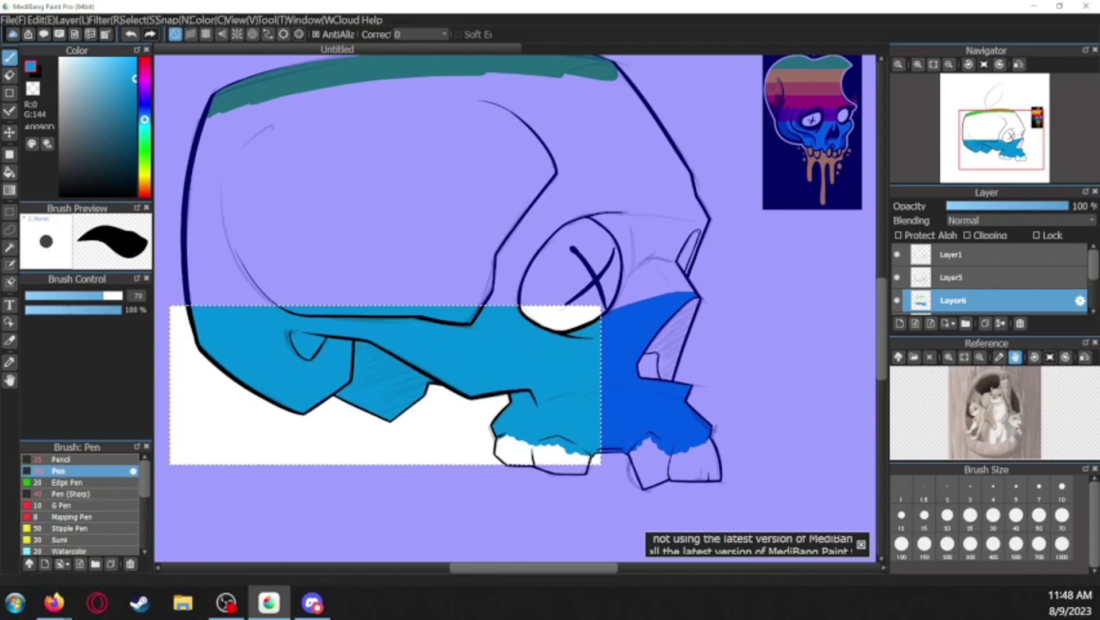
Extend the blue to the outer edge of the nose bridge and clear the selection
{"action": "scroll", "coordinate": [539, 374], "scroll_direction": "up", "scroll_amount": 2}
{"action": "key", "text": "m"}
{"action": "left_click_drag", "start_coordinate": [652, 233], "coordinate": [694, 253]}
{"action": "left_click", "coordinate": [138, 20]}
{"action": "left_click", "coordinate": [169, 50]}
{"action": "key", "text": "b"}
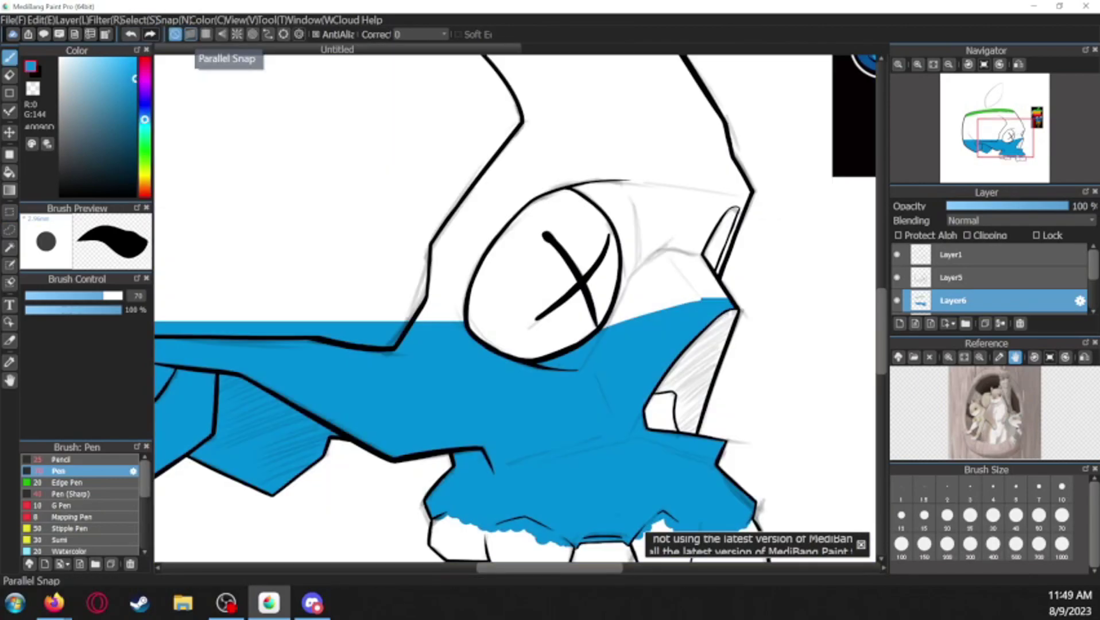
Try to transform the tilted strip of blue between the eyeball and the nose bridge
{"action": "key", "text": "ctrl+t"}
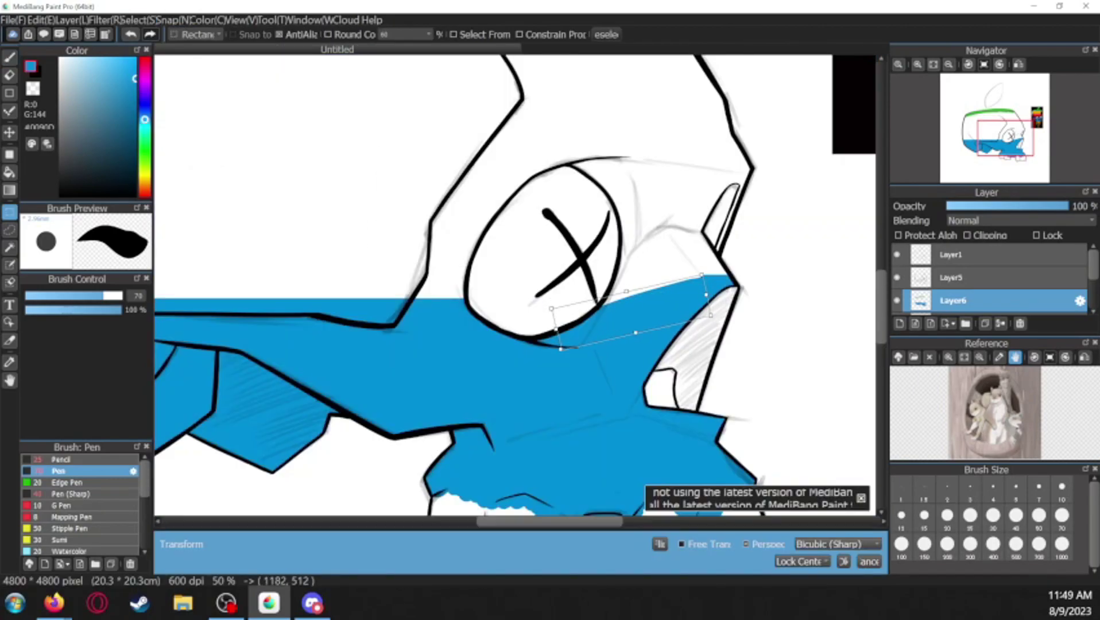
{"action": "key", "text": "Return"}
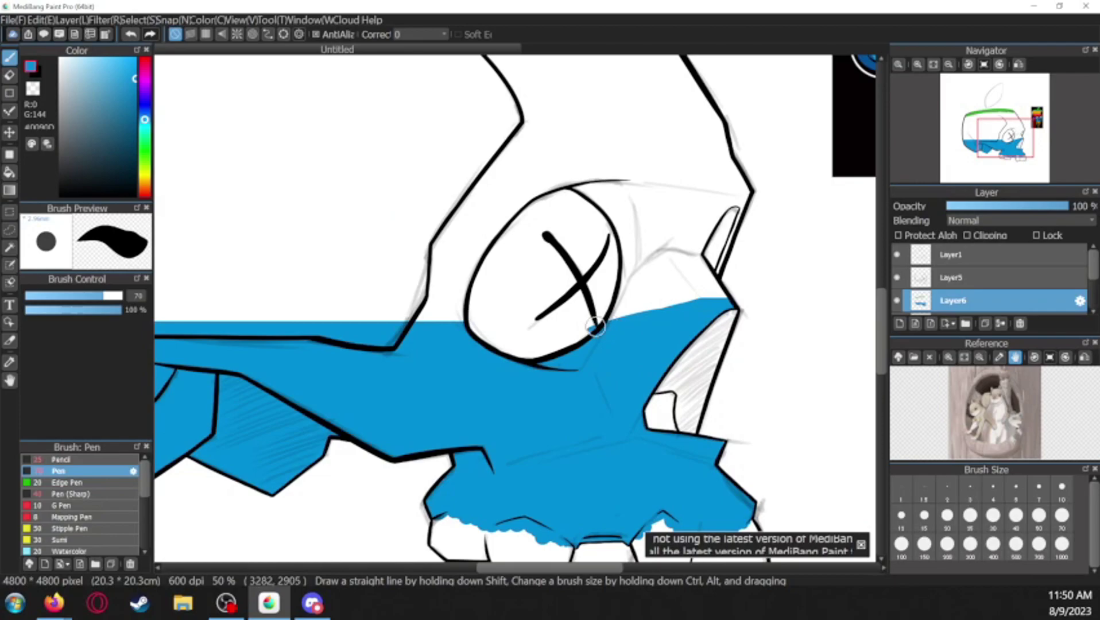
{"action": "scroll", "coordinate": [649, 313], "scroll_direction": "down", "scroll_amount": 3}
{"action": "scroll", "coordinate": [649, 313], "scroll_direction": "down", "scroll_amount": 2}
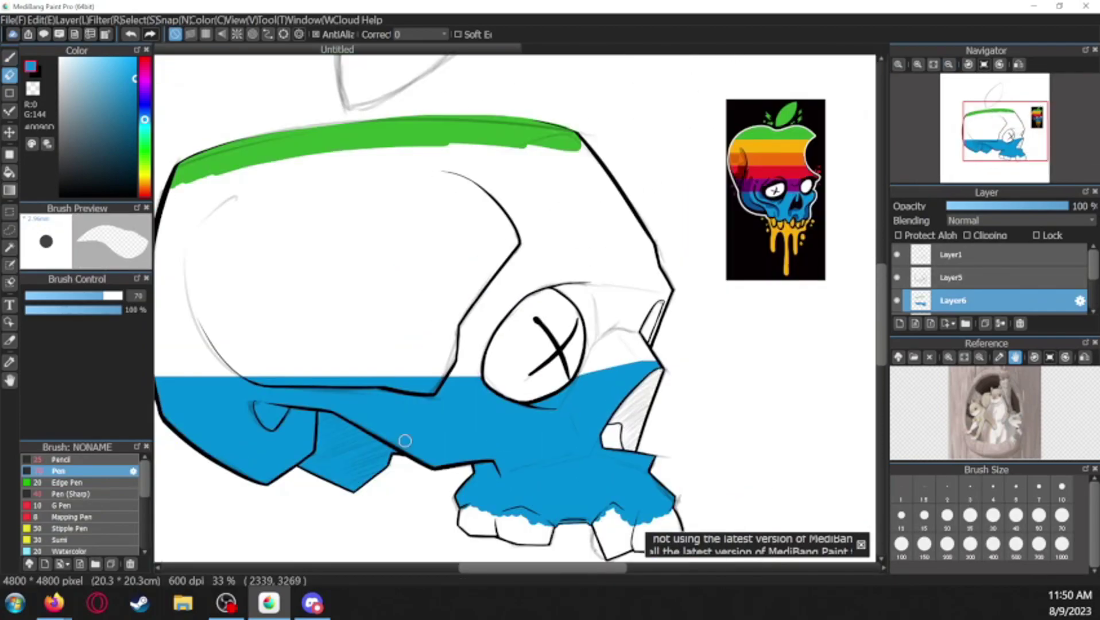
Sample the purple stripe of the reference image as the drawing colour
{"action": "key", "text": "i"}
{"action": "left_click", "coordinate": [746, 182]}
{"action": "key", "text": "p"}
Try to paint a purple band above the blue within a rectangular selection, and undo it
{"action": "key", "text": "m"}
{"action": "scroll", "coordinate": [649, 313], "scroll_direction": "up", "scroll_amount": 2}
{"action": "left_click_drag", "start_coordinate": [806, 281], "coordinate": [427, 409]}
{"action": "key", "text": "p"}
{"action": "left_click_drag", "start_coordinate": [519, 303], "coordinate": [565, 294]}
{"action": "left_click_drag", "start_coordinate": [776, 281], "coordinate": [751, 302]}
{"action": "key", "text": "ctrl+d"}
{"action": "scroll", "coordinate": [751, 302], "scroll_direction": "down", "scroll_amount": 2}
{"action": "key", "text": "ctrl+z"}
Select a rectangle across the skull above the blue area and paint it as a purple band
{"action": "key", "text": "m"}
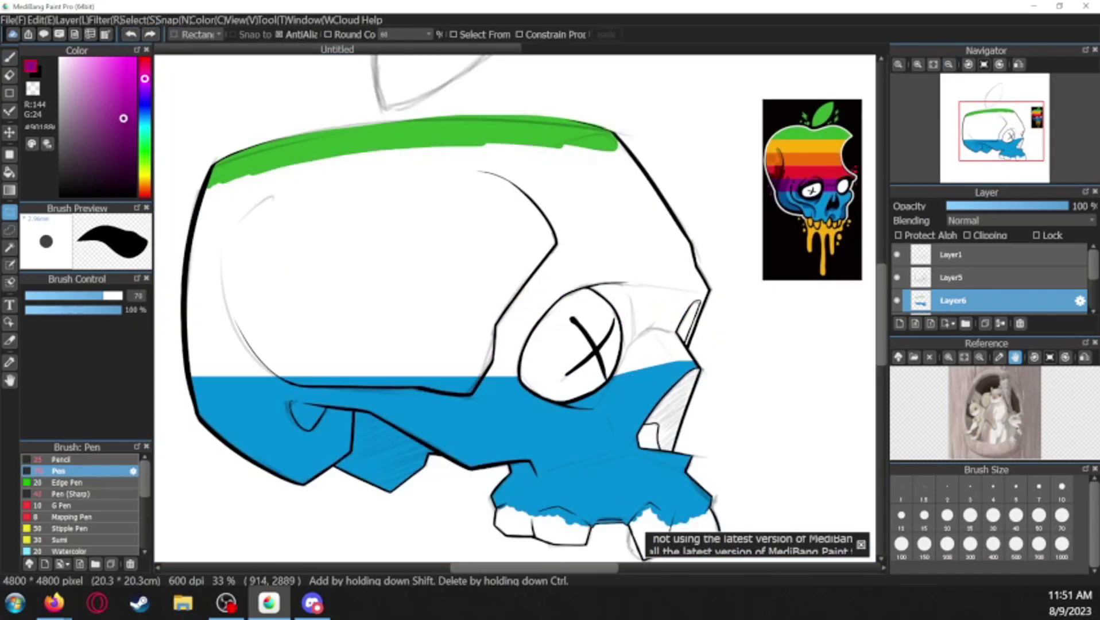
{"action": "left_click_drag", "start_coordinate": [175, 290], "coordinate": [741, 376]}
{"action": "scroll", "coordinate": [740, 376], "scroll_direction": "up", "scroll_amount": 2}
{"action": "key", "text": "p"}
{"action": "mouse_move", "coordinate": [236, 298]}
{"action": "left_mouse_down"}
{"action": "mouse_move", "coordinate": [405, 396]}
{"action": "mouse_move", "coordinate": [678, 296]}
{"action": "mouse_move", "coordinate": [711, 405]}
{"action": "left_mouse_up"}
Paint purple between the eyeball and the brow, working around the far eye socket and down toward the blue
{"action": "scroll", "coordinate": [711, 405], "scroll_direction": "up", "scroll_amount": 3}
{"action": "key", "text": "e"}
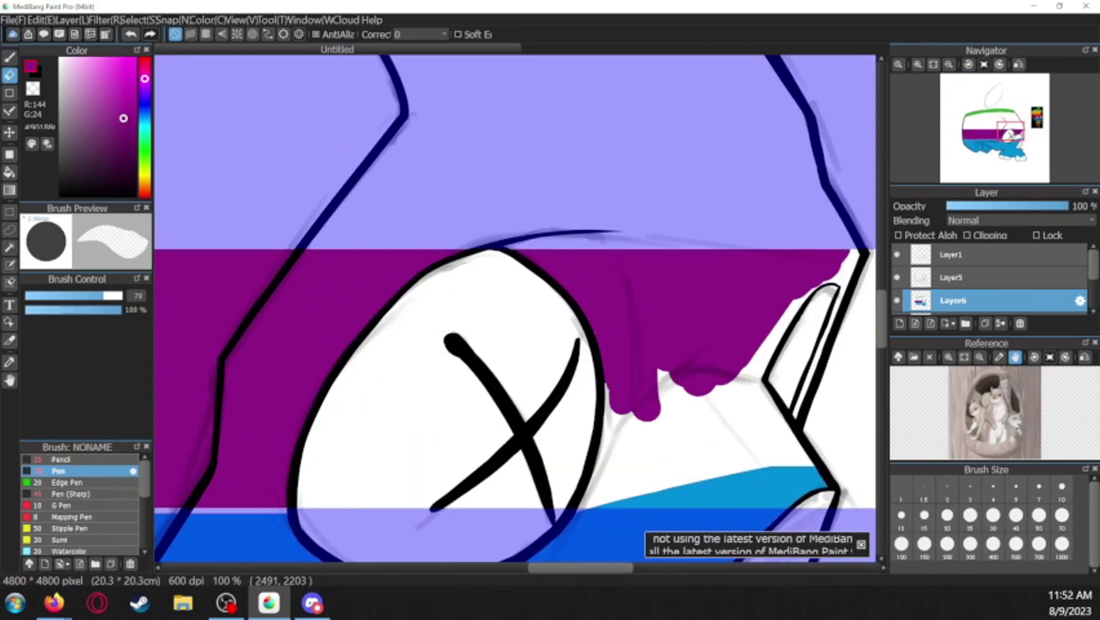
{"action": "key", "text": "p"}
{"action": "left_click_drag", "start_coordinate": [620, 424], "coordinate": [746, 396]}
{"action": "left_click", "coordinate": [947, 514]}
{"action": "left_click_drag", "start_coordinate": [792, 327], "coordinate": [837, 282]}
{"action": "left_click_drag", "start_coordinate": [591, 453], "coordinate": [817, 349]}
Close the white gap between the purple and blue beside the nose bridge, and clear the selection
{"action": "key", "text": "ctrl+alt+Right"}
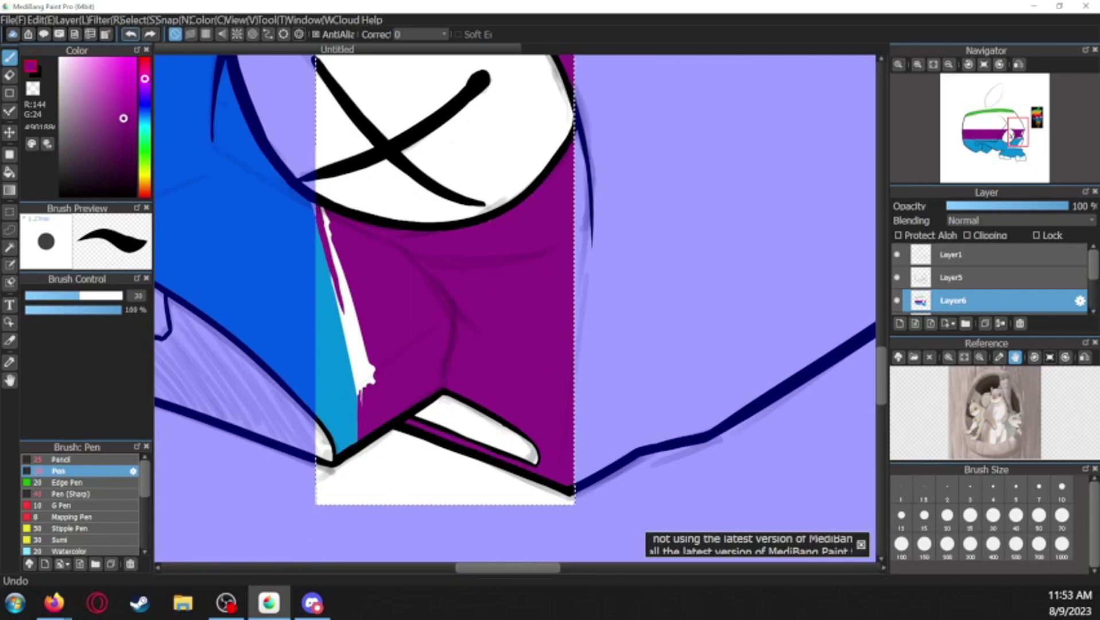
{"action": "key", "text": "ctrl+alt+Right"}
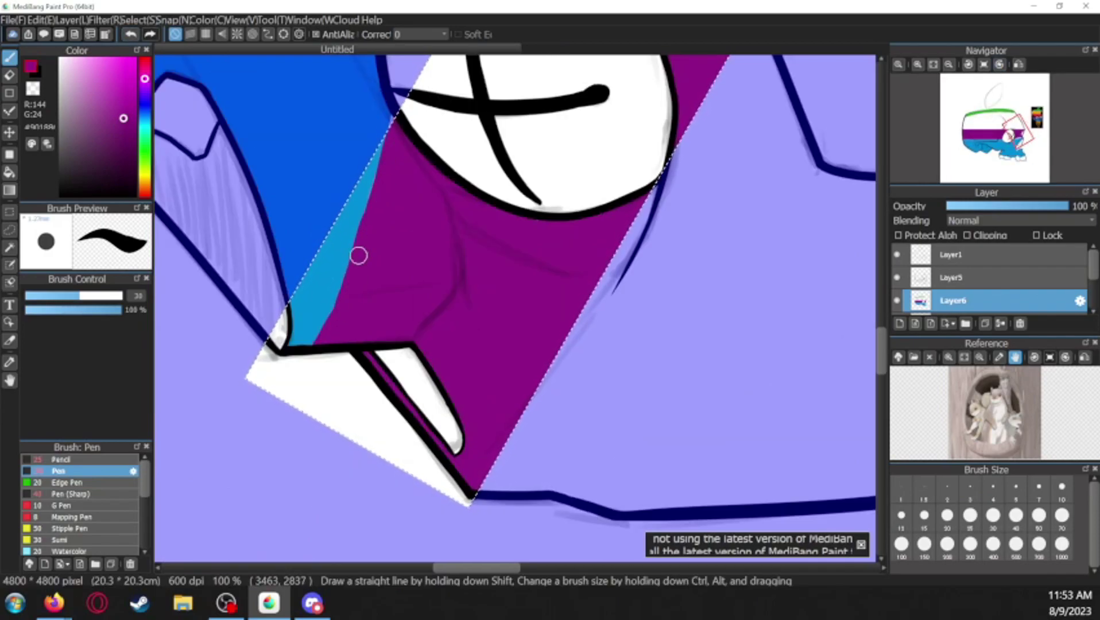
{"action": "key", "text": "ctrl+d"}
{"action": "scroll", "coordinate": [388, 315], "scroll_direction": "down", "scroll_amount": 2}
Paint purple over the thin white gap behind the eyeball with the Pen reduced to size 12
{"action": "key", "text": "ctrl+alt+Right"}
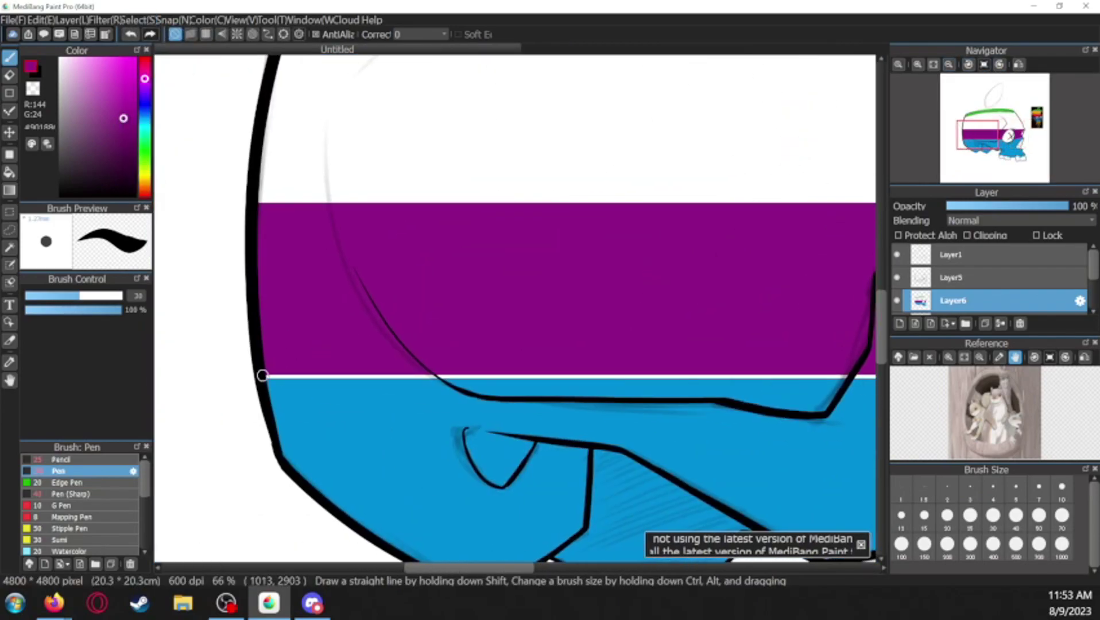
{"action": "key", "text": "ctrl+alt+Right"}
{"action": "scroll", "coordinate": [663, 265], "scroll_direction": "up", "scroll_amount": 3}
{"action": "key", "text": "ctrl+z"}
{"action": "key", "text": "bracketleft"}
{"action": "key", "text": "bracketleft"}
{"action": "key", "text": "bracketleft"}
{"action": "key", "text": "bracketleft"}
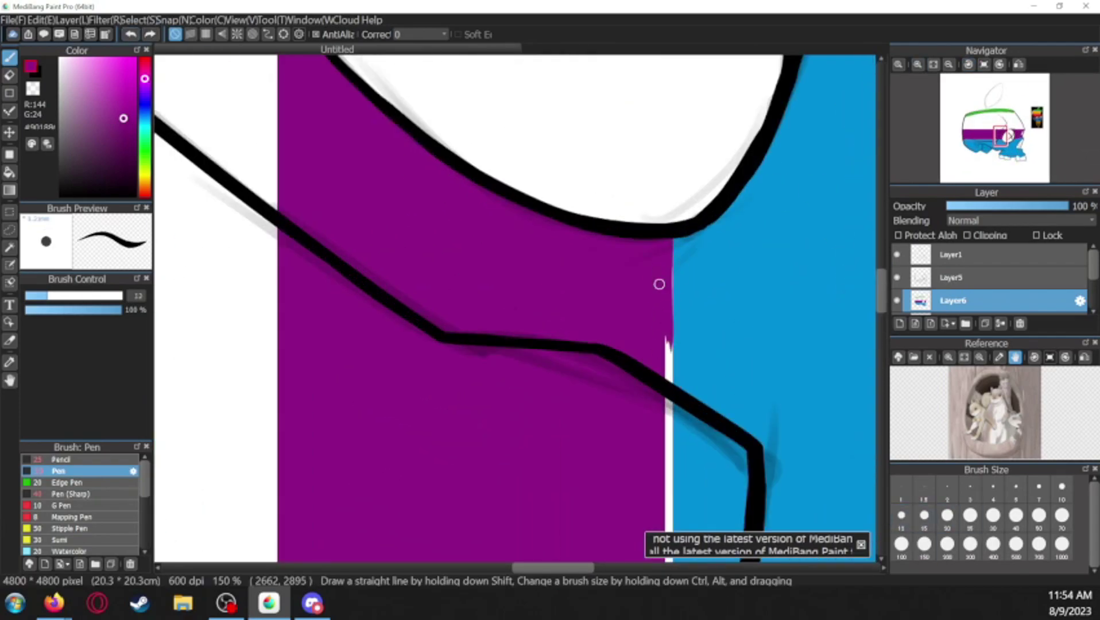
Continue covering the white gap between purple and blue toward the back of the skull with the Pen at size 20
{"action": "scroll", "coordinate": [702, 316], "scroll_direction": "down", "scroll_amount": 1}
{"action": "key", "text": "bracketright"}
{"action": "key", "text": "bracketright"}
{"action": "mouse_move", "coordinate": [614, 259]}
{"action": "left_mouse_down"}
{"action": "mouse_move", "coordinate": [562, 253]}
{"action": "mouse_move", "coordinate": [562, 123]}
{"action": "left_mouse_up"}
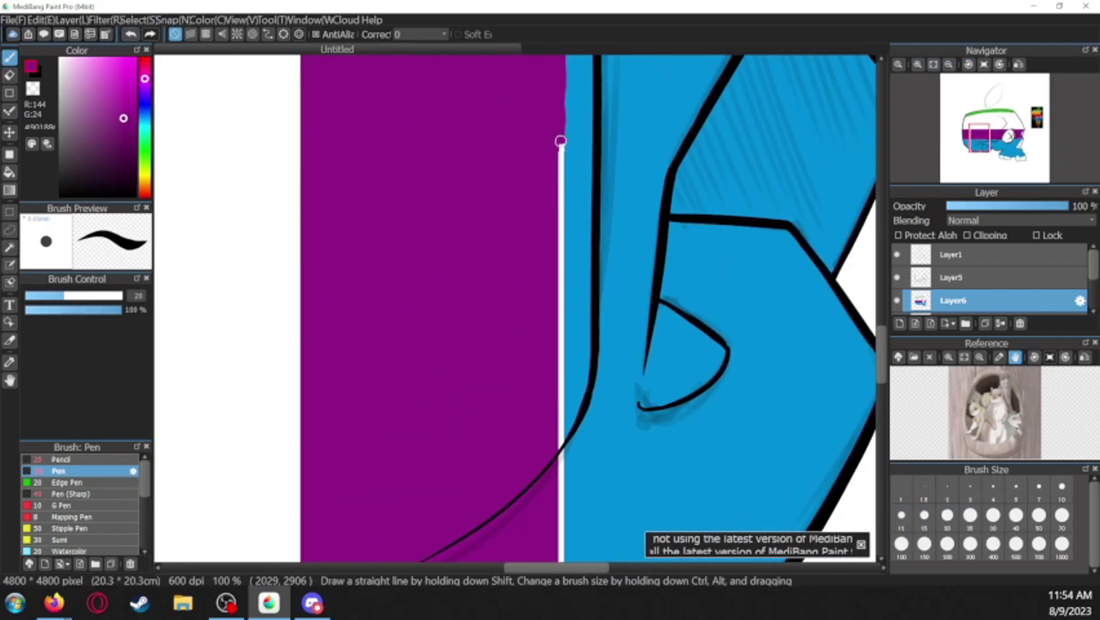
{"action": "scroll", "coordinate": [560, 451], "scroll_direction": "down", "scroll_amount": 2}
{"action": "key", "text": "ctrl+alt+Right"}
Select a thin rectangle along the boundary between purple and blue, paint it with the sampled colour and clear the selection
{"action": "key", "text": "ctrl+minus"}
{"action": "key", "text": "m"}
{"action": "left_click_drag", "start_coordinate": [751, 333], "coordinate": [221, 388]}
{"action": "key", "text": "b"}
{"action": "left_click", "coordinate": [388, 381], "text": "alt"}
{"action": "key", "text": "bracketright"}
{"action": "key", "text": "bracketright"}
{"action": "key", "text": "bracketright"}
{"action": "mouse_move", "coordinate": [301, 333]}
{"action": "left_mouse_down"}
{"action": "mouse_move", "coordinate": [517, 337]}
{"action": "mouse_move", "coordinate": [363, 336]}
{"action": "mouse_move", "coordinate": [251, 445]}
{"action": "mouse_move", "coordinate": [268, 506]}
{"action": "mouse_move", "coordinate": [403, 310]}
{"action": "mouse_move", "coordinate": [575, 317]}
{"action": "left_mouse_up"}
{"action": "key", "text": "ctrl+d"}
Touch up the remaining edge of the purple band within a second rectangular selection, sampling the fill colour, and clear the selection
{"action": "key", "text": "m"}
{"action": "mouse_move", "coordinate": [852, 268]}
{"action": "left_mouse_down"}
{"action": "mouse_move", "coordinate": [281, 343]}
{"action": "mouse_move", "coordinate": [683, 291]}
{"action": "left_mouse_up"}
{"action": "key", "text": "b"}
{"action": "left_click", "coordinate": [356, 299], "text": "alt"}
{"action": "scroll", "coordinate": [515, 308], "scroll_direction": "right", "scroll_amount": 5}
{"action": "scroll", "coordinate": [515, 309], "scroll_direction": "down", "scroll_amount": 2}
{"action": "key", "text": "ctrl+d"}
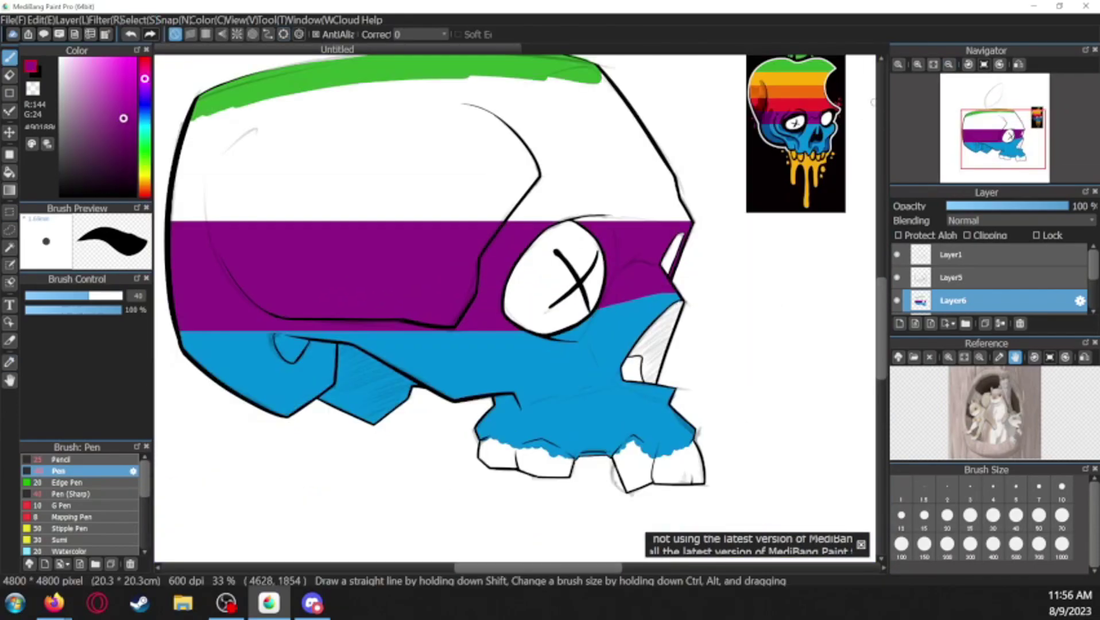
Select a rectangle across the purple and blue boundary, repaint it purple with the Pen at size 70, and clear the selection
{"action": "key", "text": "m"}
{"action": "left_click_drag", "start_coordinate": [156, 341], "coordinate": [686, 286]}
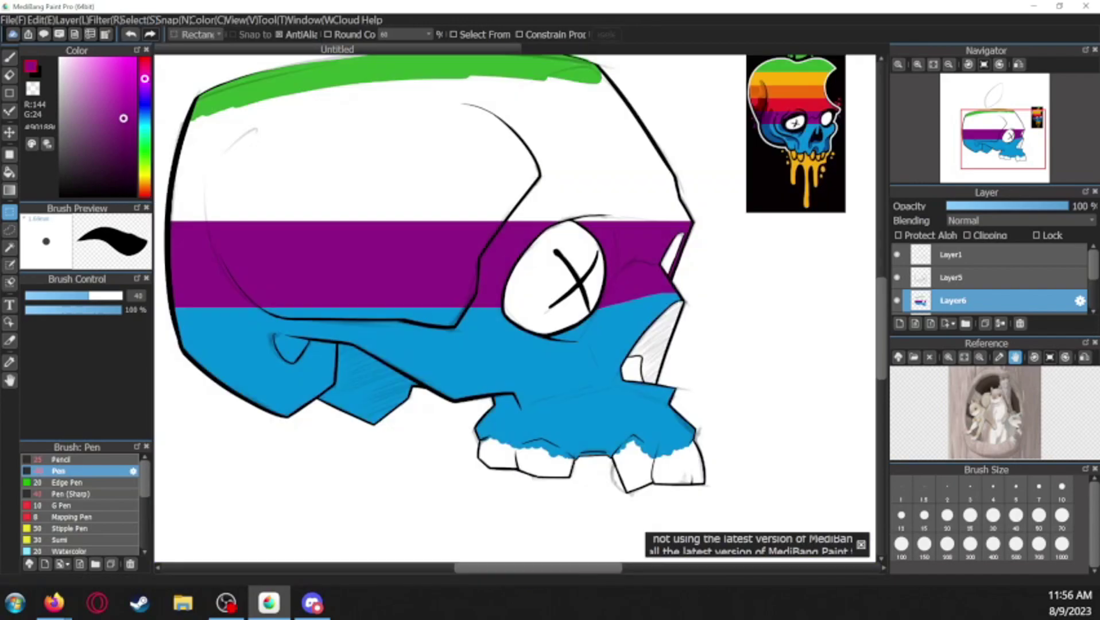
{"action": "scroll", "coordinate": [235, 294], "scroll_direction": "left", "scroll_amount": 2}
{"action": "key", "text": "b"}
{"action": "mouse_move", "coordinate": [264, 322]}
{"action": "left_mouse_down"}
{"action": "mouse_move", "coordinate": [405, 351]}
{"action": "mouse_move", "coordinate": [567, 318]}
{"action": "left_mouse_up"}
{"action": "left_click_drag", "start_coordinate": [620, 347], "coordinate": [694, 325]}
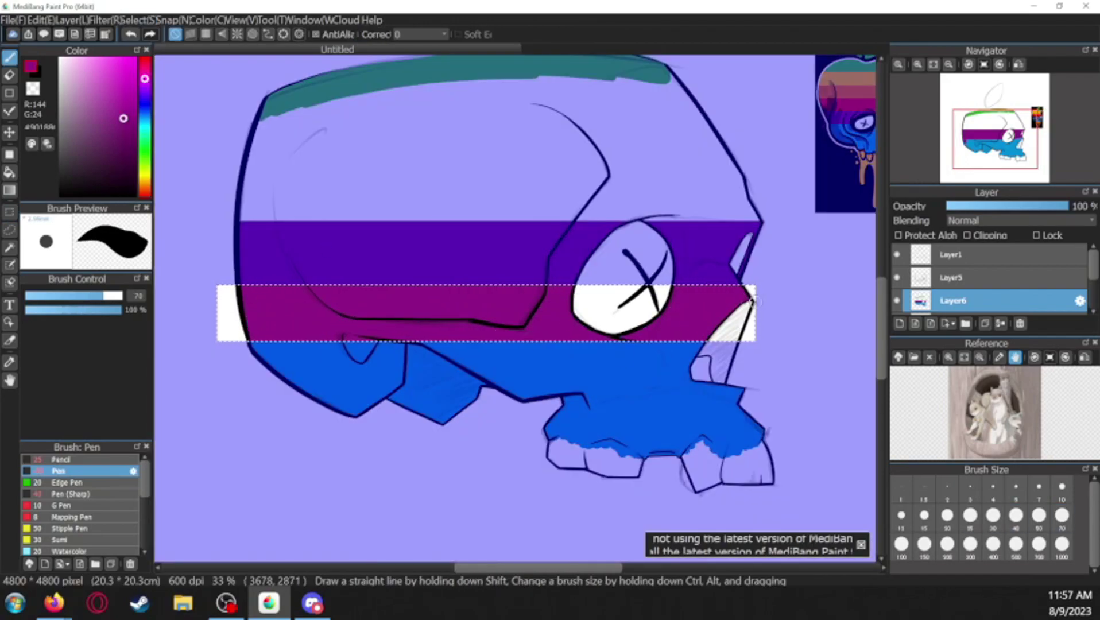
{"action": "key", "text": "ctrl+d"}
Paint a red stripe across the skull inside a rectangular selection covering the upper part of the purple band
{"action": "scroll", "coordinate": [749, 299], "scroll_direction": "up", "scroll_amount": 3}
{"action": "key", "text": "m"}
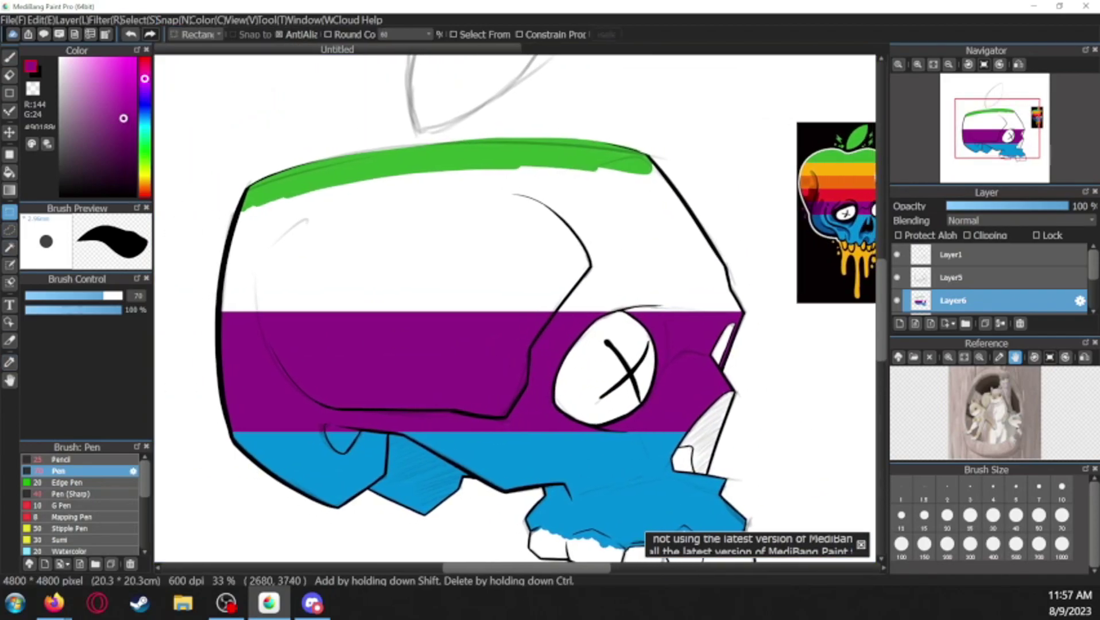
{"action": "left_click_drag", "start_coordinate": [184, 298], "coordinate": [752, 362]}
{"action": "key", "text": "b"}
{"action": "mouse_move", "coordinate": [227, 350]}
{"action": "left_mouse_down"}
{"action": "mouse_move", "coordinate": [251, 287]}
{"action": "mouse_move", "coordinate": [539, 280]}
{"action": "mouse_move", "coordinate": [577, 326]}
{"action": "left_mouse_up"}
{"action": "left_click_drag", "start_coordinate": [641, 312], "coordinate": [729, 313]}
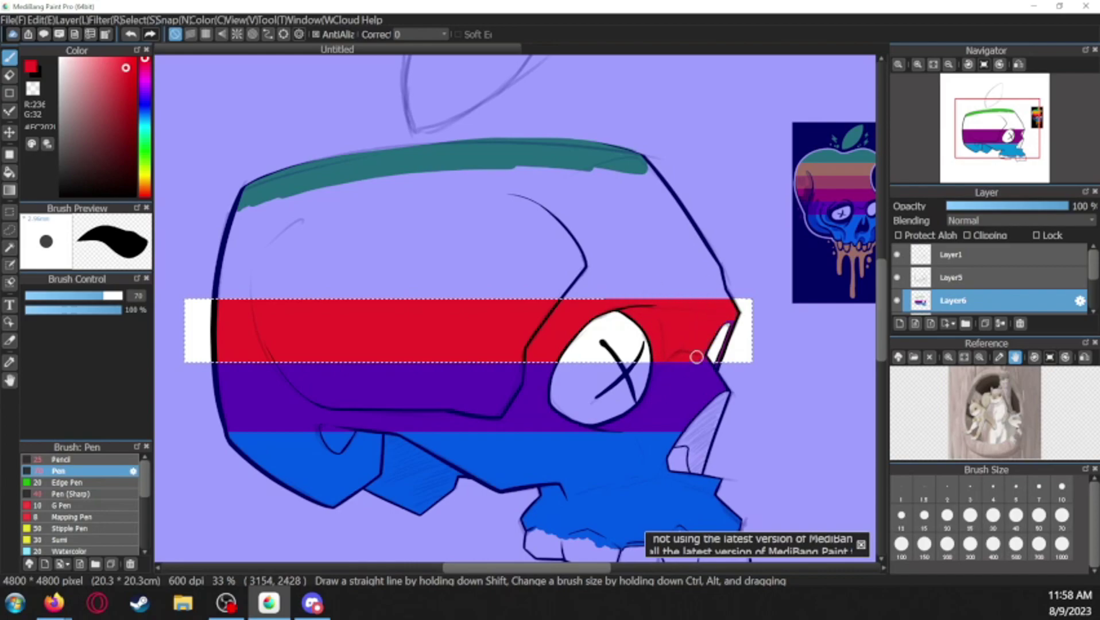
{"action": "scroll", "coordinate": [729, 313], "scroll_direction": "up", "scroll_amount": 2}
{"action": "scroll", "coordinate": [650, 332], "scroll_direction": "down", "scroll_amount": 2}
Paint an orange stripe and an amber stripe above the red one using rectangular selections of matching height, and clear the selection
{"action": "left_click", "coordinate": [129, 19]}
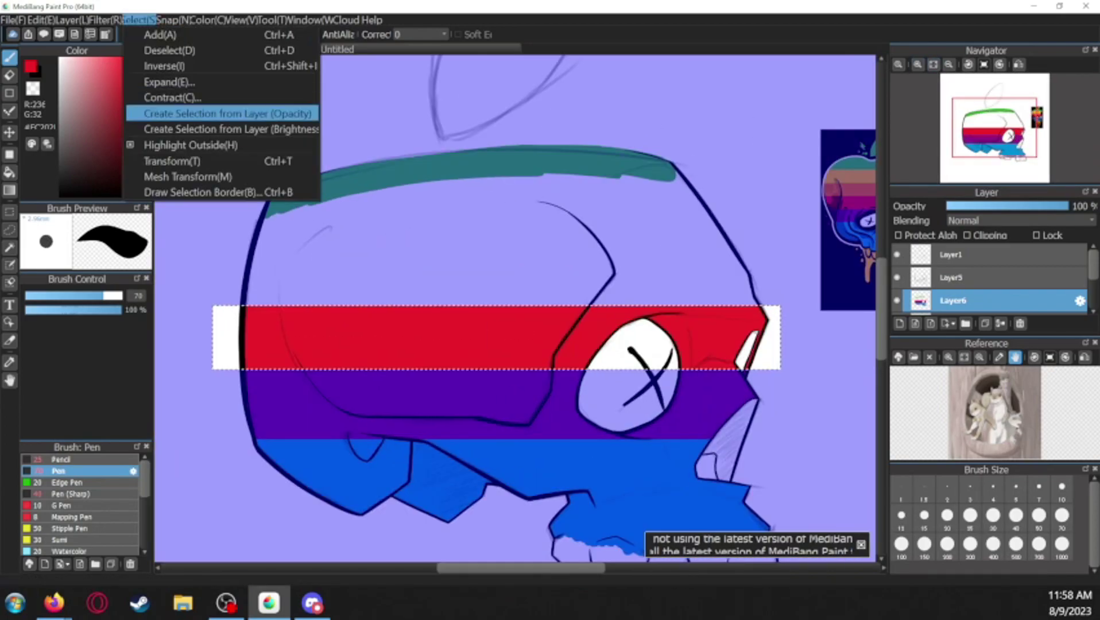
{"action": "left_click", "coordinate": [229, 115]}
{"action": "key", "text": "m"}
{"action": "left_click_drag", "start_coordinate": [235, 245], "coordinate": [760, 308]}
{"action": "key", "text": "b"}
{"action": "mouse_move", "coordinate": [247, 276]}
{"action": "left_mouse_down"}
{"action": "mouse_move", "coordinate": [403, 297]}
{"action": "mouse_move", "coordinate": [617, 233]}
{"action": "mouse_move", "coordinate": [736, 266]}
{"action": "left_mouse_up"}
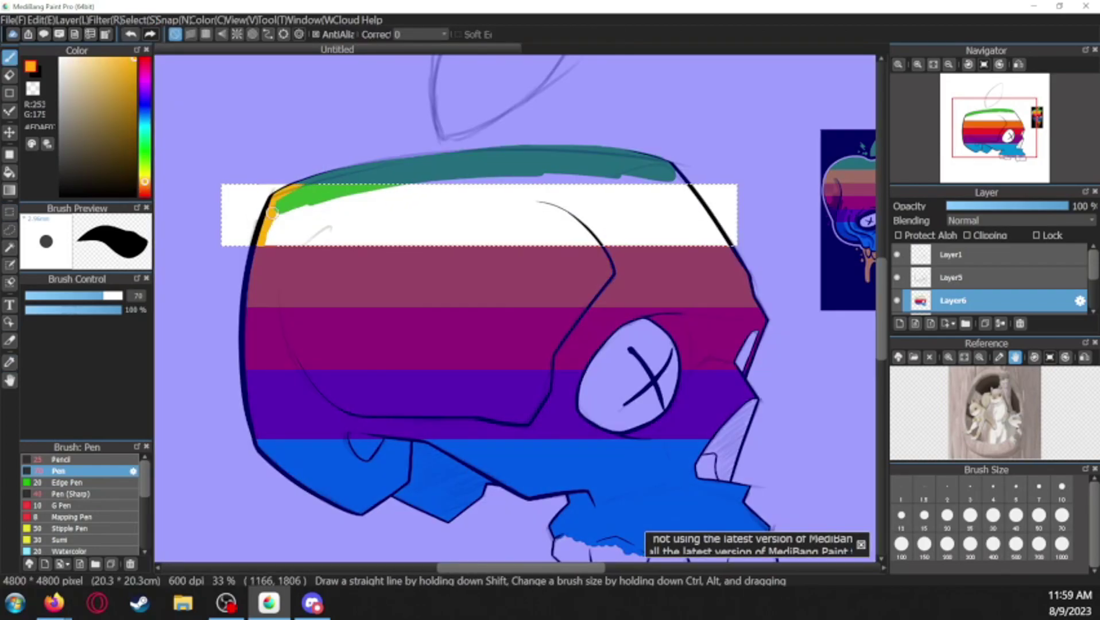
{"action": "mouse_move", "coordinate": [273, 212]}
{"action": "left_mouse_down"}
{"action": "mouse_move", "coordinate": [329, 256]}
{"action": "mouse_move", "coordinate": [555, 184]}
{"action": "mouse_move", "coordinate": [653, 169]}
{"action": "mouse_move", "coordinate": [728, 218]}
{"action": "left_mouse_up"}
{"action": "key", "text": "ctrl+d"}
Sample the green at the skull's crown and fill a narrow rectangular selection with it down toward the amber stripe
{"action": "left_click", "coordinate": [516, 166], "text": "alt"}
{"action": "left_click", "coordinate": [9, 362]}
{"action": "scroll", "coordinate": [516, 287], "scroll_direction": "up", "scroll_amount": 3}
{"action": "key", "text": "m"}
{"action": "left_click_drag", "start_coordinate": [270, 327], "coordinate": [725, 336]}
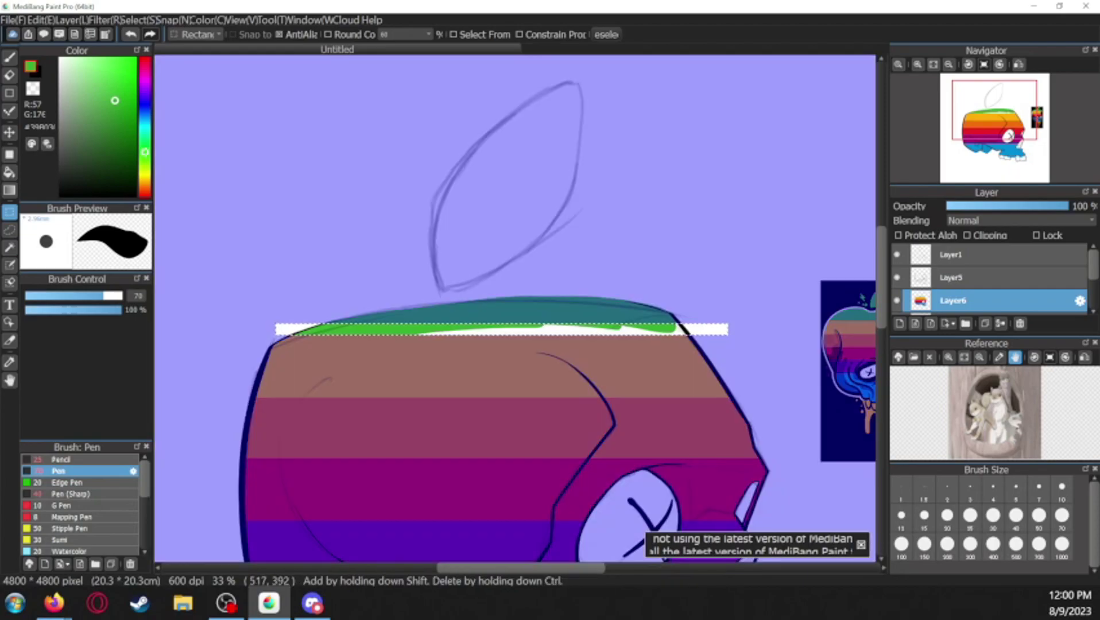
{"action": "key", "text": "b"}
{"action": "left_click_drag", "start_coordinate": [414, 330], "coordinate": [707, 332]}
{"action": "key", "text": "ctrl+d"}
Close the thin white gap beneath the green stripe within a rectangular selection over the crown, and clear the selection
{"action": "key", "text": "m"}
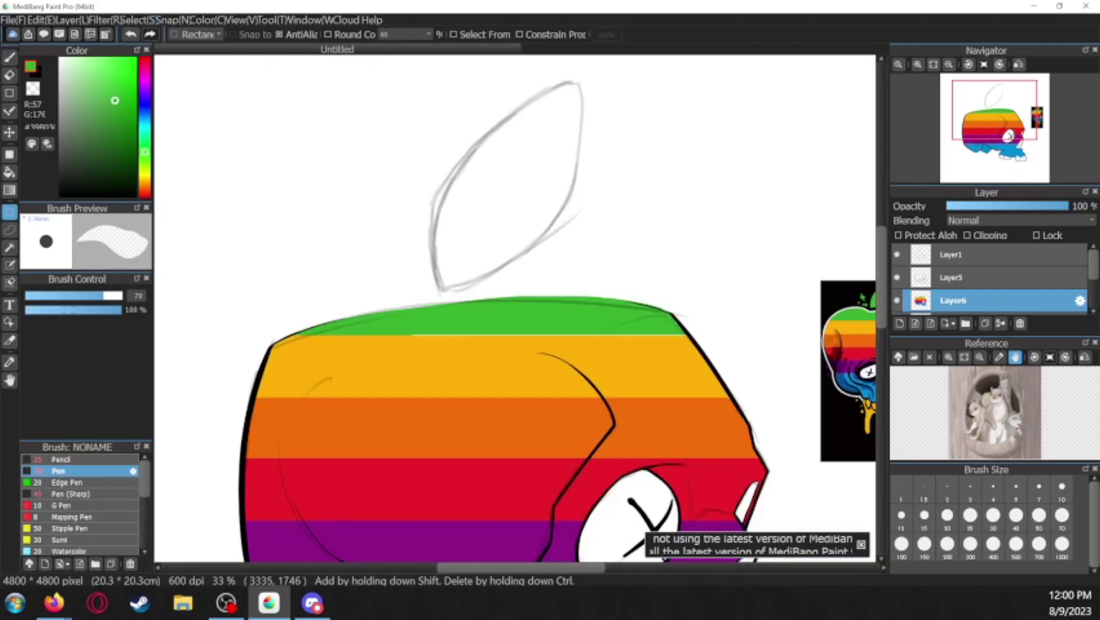
{"action": "left_click_drag", "start_coordinate": [230, 288], "coordinate": [693, 335]}
{"action": "key", "text": "b"}
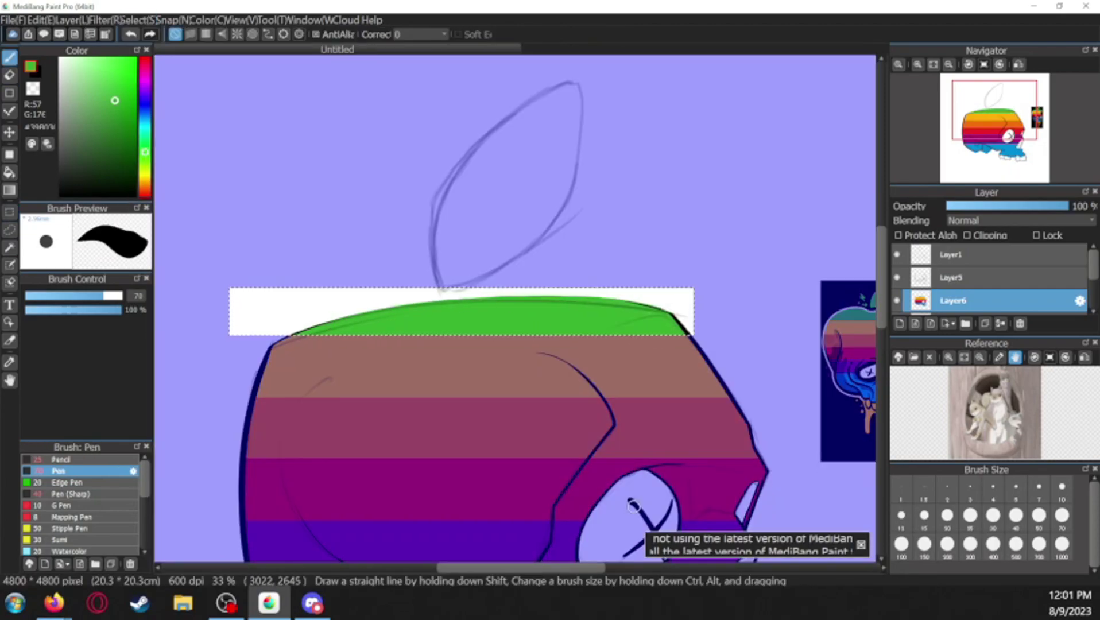
{"action": "key", "text": "e"}
{"action": "key", "text": "ctrl+Left"}
{"action": "key", "text": "ctrl+d"}
{"action": "key", "text": "ctrl+Right"}
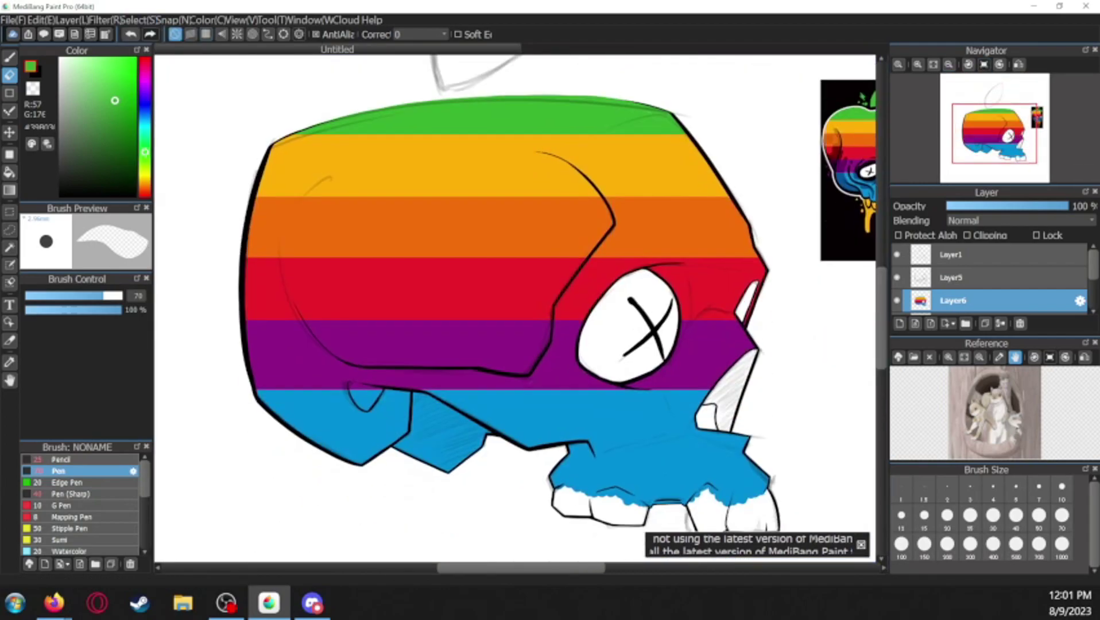
Outline the leaf in green with the Pen following the sketch, and fill it solid
{"action": "key", "text": "b"}
{"action": "left_click_drag", "start_coordinate": [439, 297], "coordinate": [578, 82]}
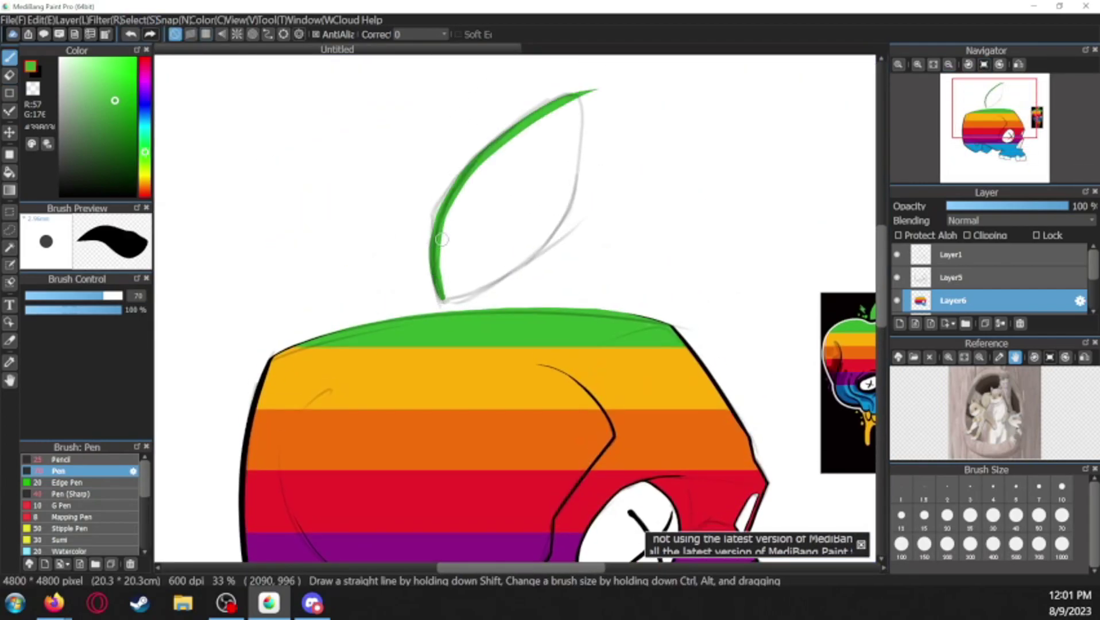
{"action": "key", "text": "ctrl+Right"}
{"action": "left_click_drag", "start_coordinate": [581, 281], "coordinate": [558, 532]}
{"action": "left_click_drag", "start_coordinate": [590, 293], "coordinate": [569, 514]}
Hide the Layer1 sketch and clean up the leaf's green edges with the Eraser from rotated views
{"action": "key", "text": "e"}
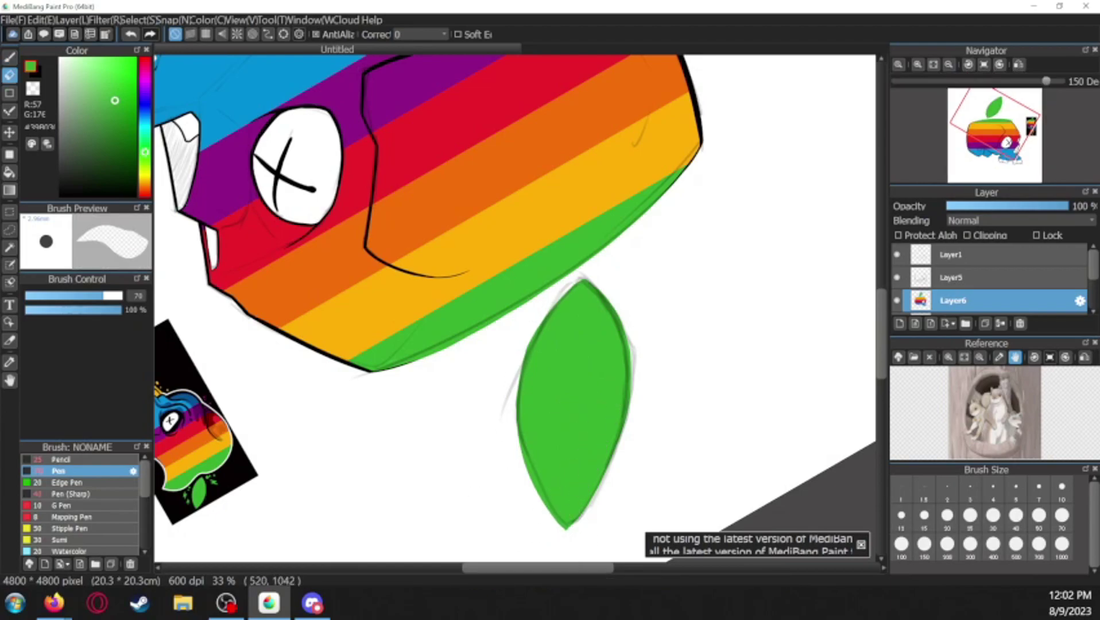
{"action": "left_click", "coordinate": [983, 64]}
{"action": "left_click", "coordinate": [10, 57]}
{"action": "key", "text": "e"}
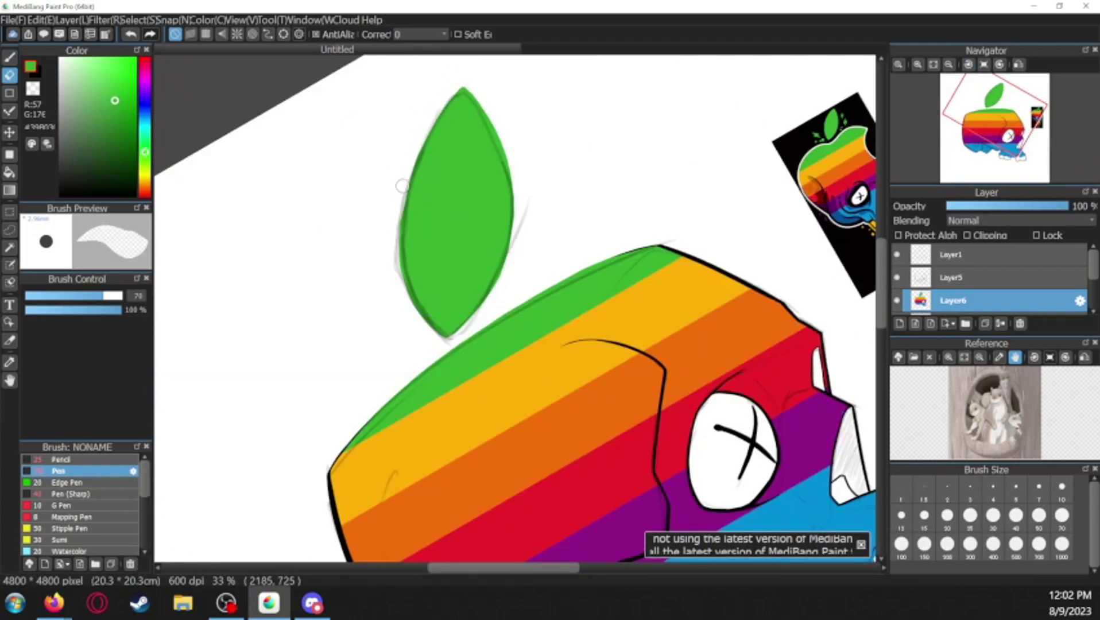
{"action": "left_click", "coordinate": [896, 254]}
{"action": "left_click", "coordinate": [983, 63]}
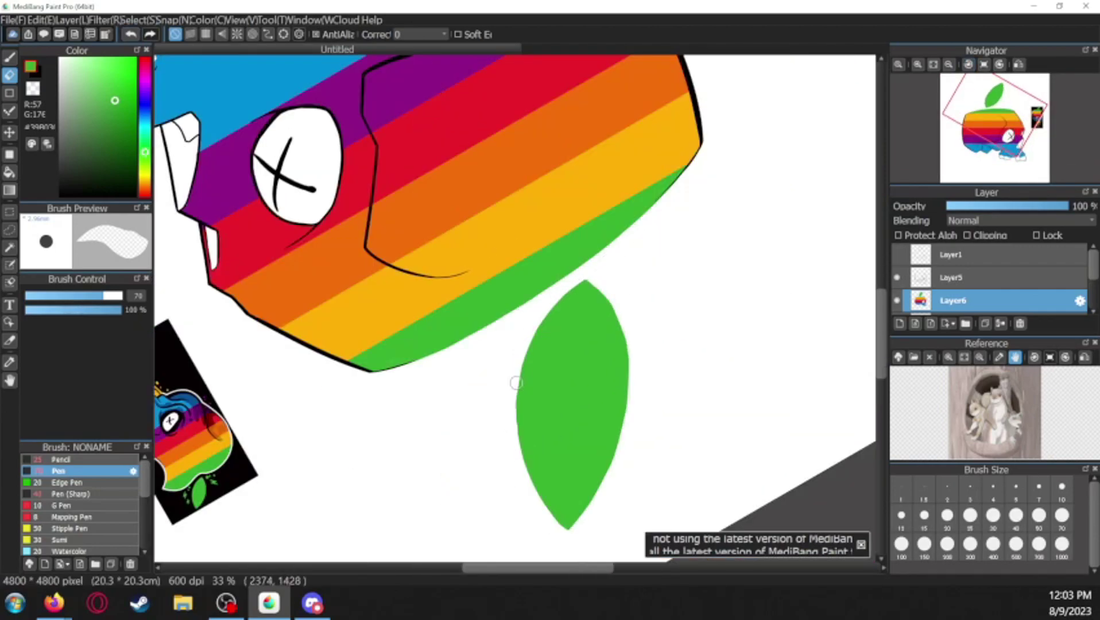
{"action": "key", "text": "ctrl+0"}
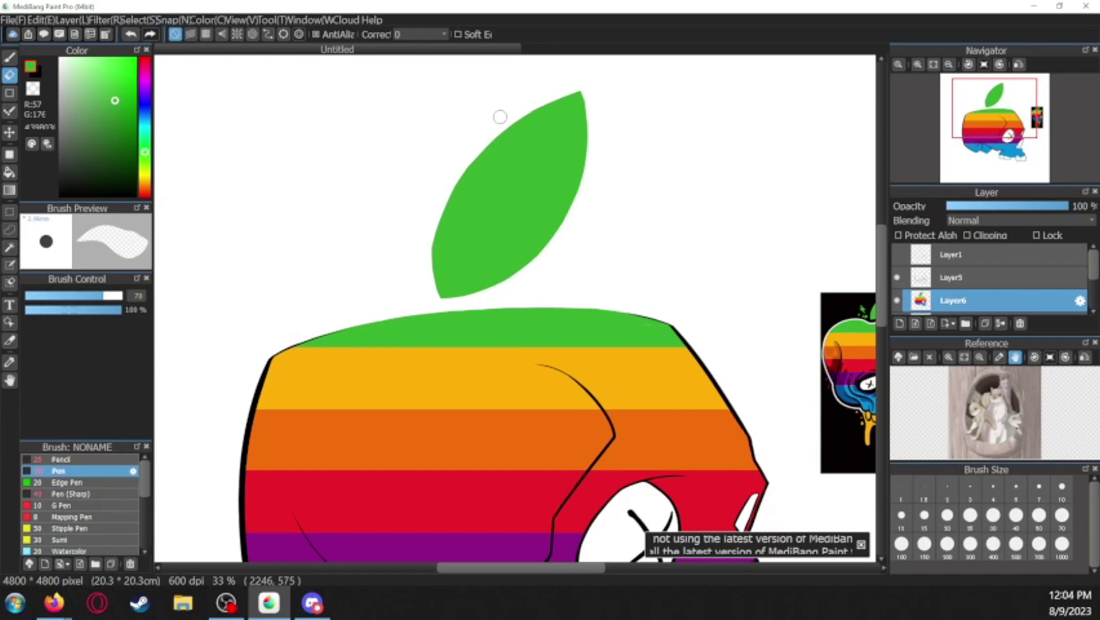
Sample the jaw's blue and touch up the fill around the gap between the front and back teeth
{"action": "scroll", "coordinate": [534, 152], "scroll_direction": "down", "scroll_amount": 5}
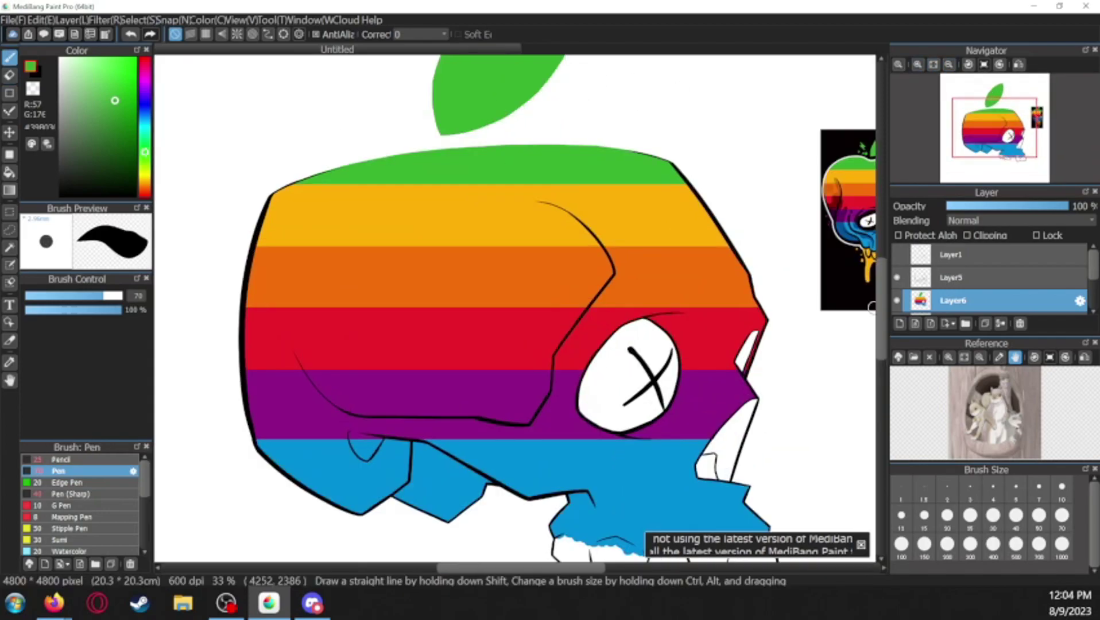
{"action": "scroll", "coordinate": [534, 152], "scroll_direction": "up", "scroll_amount": 2}
{"action": "scroll", "coordinate": [707, 314], "scroll_direction": "up", "scroll_amount": 3}
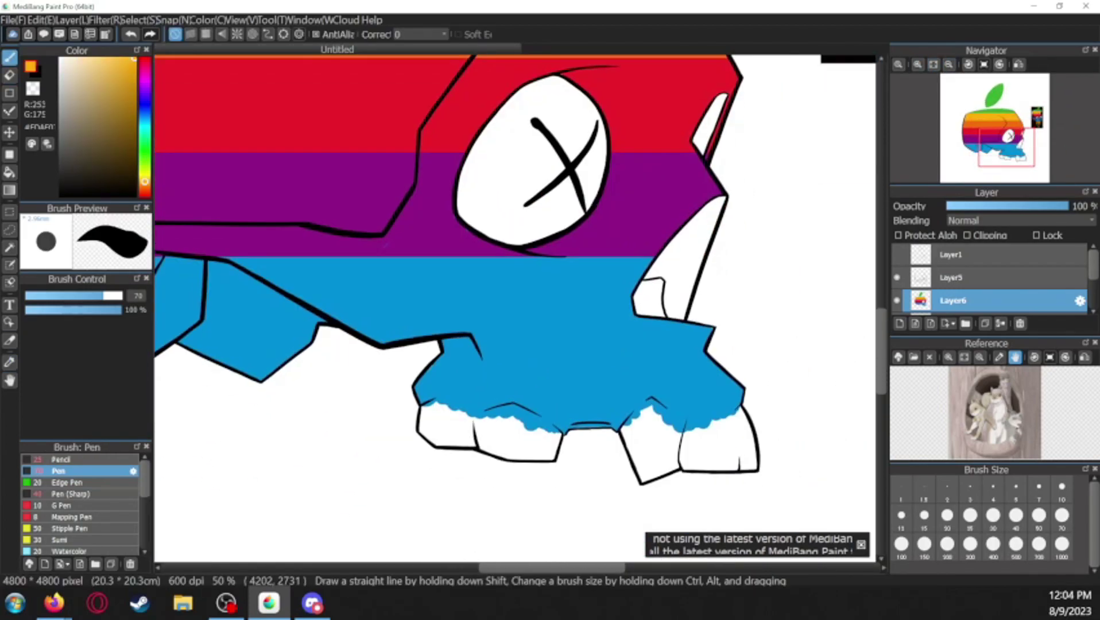
{"action": "mouse_move", "coordinate": [118, 49]}
{"action": "left_mouse_down"}
{"action": "mouse_move", "coordinate": [111, 75]}
{"action": "mouse_move", "coordinate": [86, 55]}
{"action": "left_mouse_up"}
{"action": "key", "text": "b"}
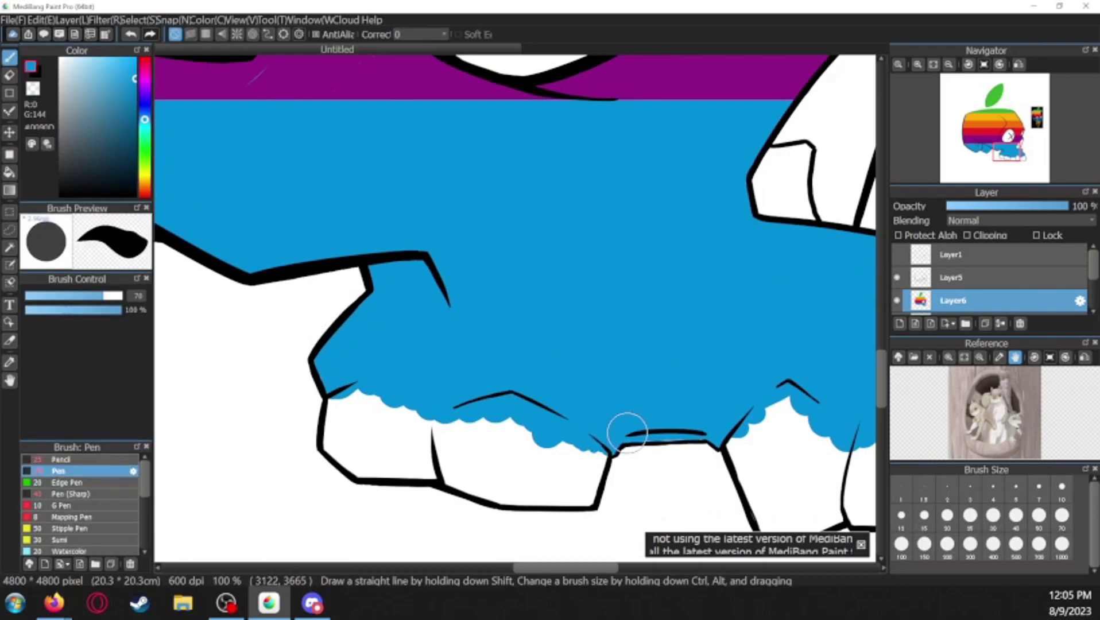
Sample the skull's amber stripe colour and start painting the front teeth with the Pen
{"action": "scroll", "coordinate": [584, 520], "scroll_direction": "right", "scroll_amount": 3}
{"action": "scroll", "coordinate": [597, 401], "scroll_direction": "up", "scroll_amount": 10}
{"action": "left_click", "coordinate": [606, 280], "text": "alt"}
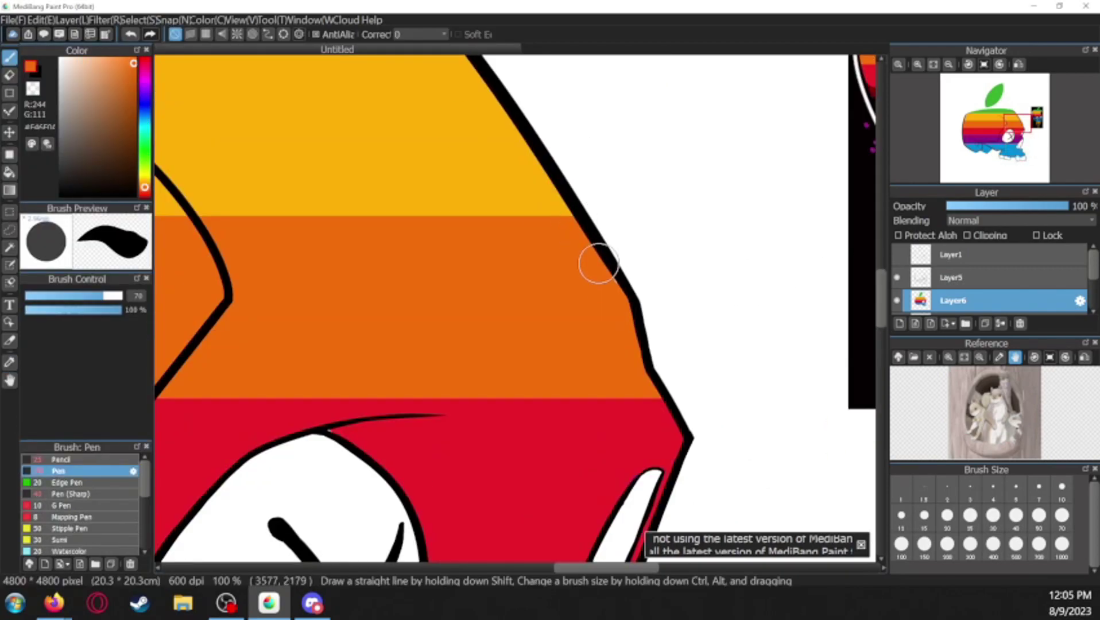
{"action": "scroll", "coordinate": [606, 280], "scroll_direction": "down", "scroll_amount": 10}
{"action": "left_click_drag", "start_coordinate": [574, 436], "coordinate": [597, 459]}
{"action": "mouse_move", "coordinate": [597, 402]}
{"action": "left_mouse_down"}
{"action": "mouse_move", "coordinate": [660, 477]}
{"action": "mouse_move", "coordinate": [693, 487]}
{"action": "left_mouse_up"}
{"action": "mouse_move", "coordinate": [798, 386]}
{"action": "left_mouse_down"}
{"action": "mouse_move", "coordinate": [752, 437]}
{"action": "mouse_move", "coordinate": [829, 501]}
{"action": "left_mouse_up"}
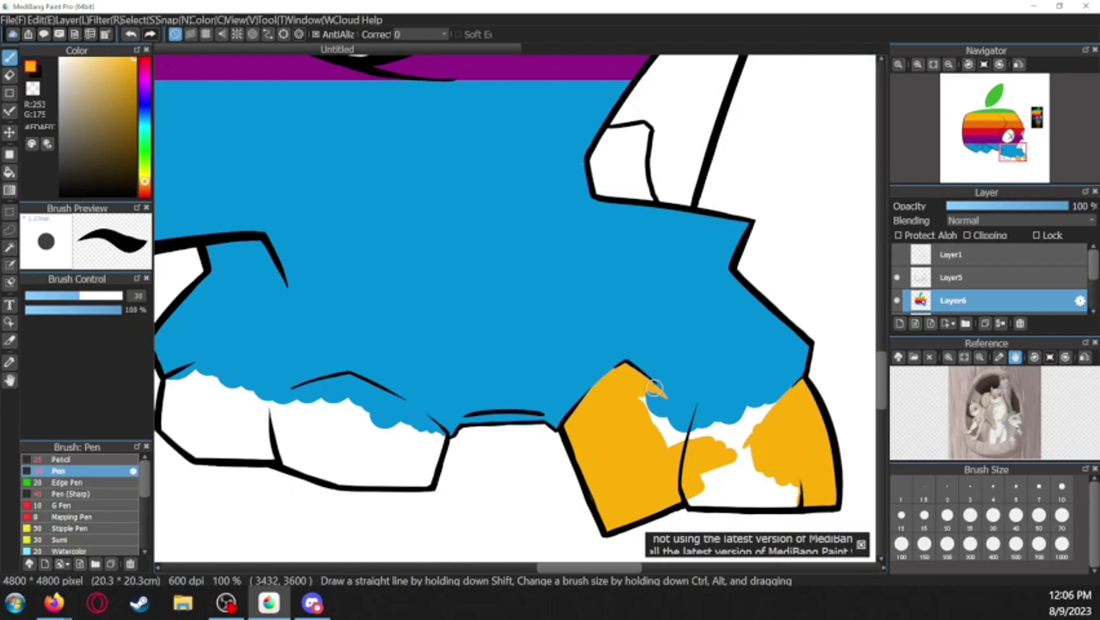
Cover the remaining white and blue on the front teeth with amber and fill the back teeth with the Pen at size 30
{"action": "left_click", "coordinate": [969, 65]}
{"action": "mouse_move", "coordinate": [694, 198]}
{"action": "left_mouse_down"}
{"action": "mouse_move", "coordinate": [765, 197]}
{"action": "mouse_move", "coordinate": [720, 141]}
{"action": "left_mouse_up"}
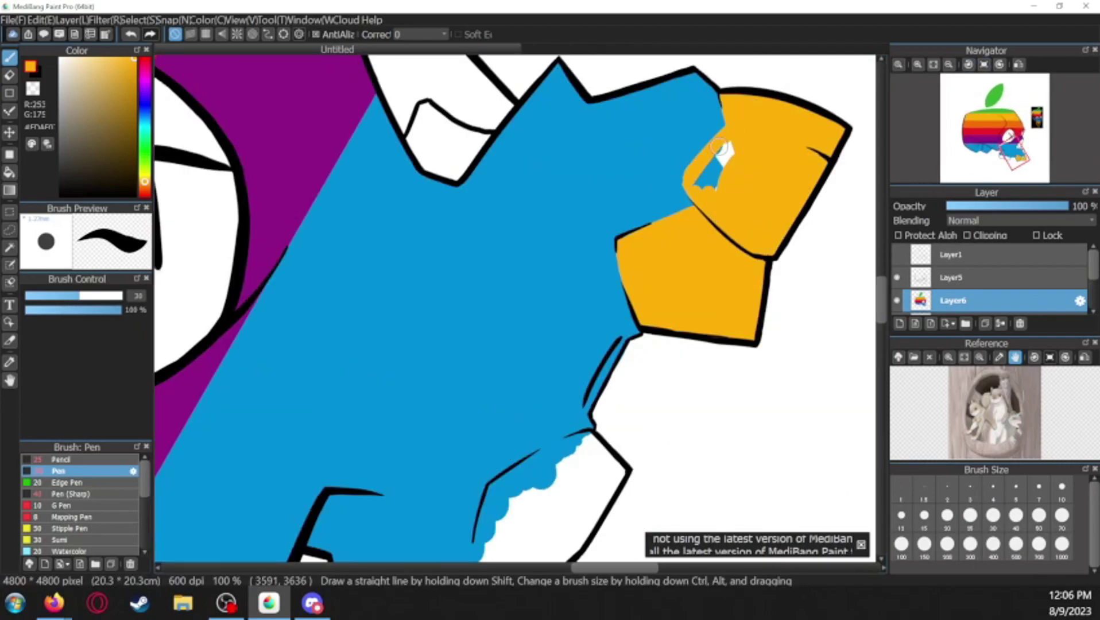
{"action": "scroll", "coordinate": [405, 356], "scroll_direction": "down", "scroll_amount": 4}
{"action": "mouse_move", "coordinate": [405, 355]}
{"action": "left_mouse_down"}
{"action": "mouse_move", "coordinate": [444, 418]}
{"action": "mouse_move", "coordinate": [497, 375]}
{"action": "mouse_move", "coordinate": [480, 276]}
{"action": "mouse_move", "coordinate": [558, 197]}
{"action": "mouse_move", "coordinate": [529, 212]}
{"action": "mouse_move", "coordinate": [531, 335]}
{"action": "mouse_move", "coordinate": [578, 196]}
{"action": "mouse_move", "coordinate": [634, 239]}
{"action": "mouse_move", "coordinate": [442, 345]}
{"action": "left_mouse_up"}
{"action": "left_click", "coordinate": [984, 64]}
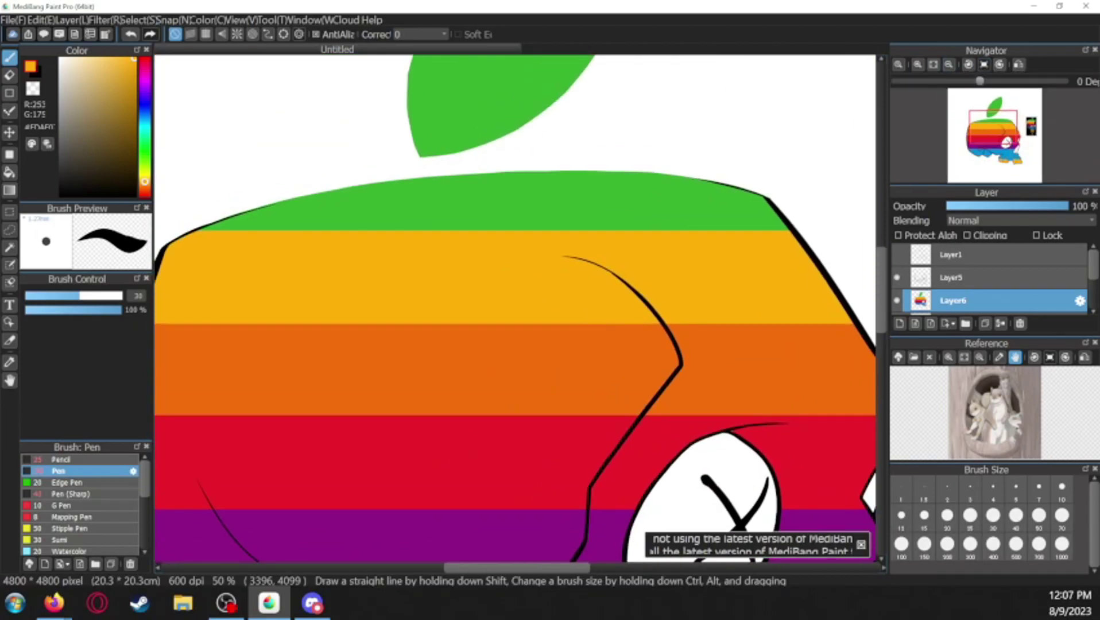
Sample the jaw's blue and fill the nose cavity with it
{"action": "scroll", "coordinate": [517, 310], "scroll_direction": "down", "scroll_amount": 2}
{"action": "scroll", "coordinate": [568, 476], "scroll_direction": "up", "scroll_amount": 2}
{"action": "left_click", "coordinate": [717, 278], "text": "alt"}
{"action": "mouse_move", "coordinate": [724, 274]}
{"action": "left_mouse_down"}
{"action": "mouse_move", "coordinate": [754, 286]}
{"action": "mouse_move", "coordinate": [741, 265]}
{"action": "left_mouse_up"}
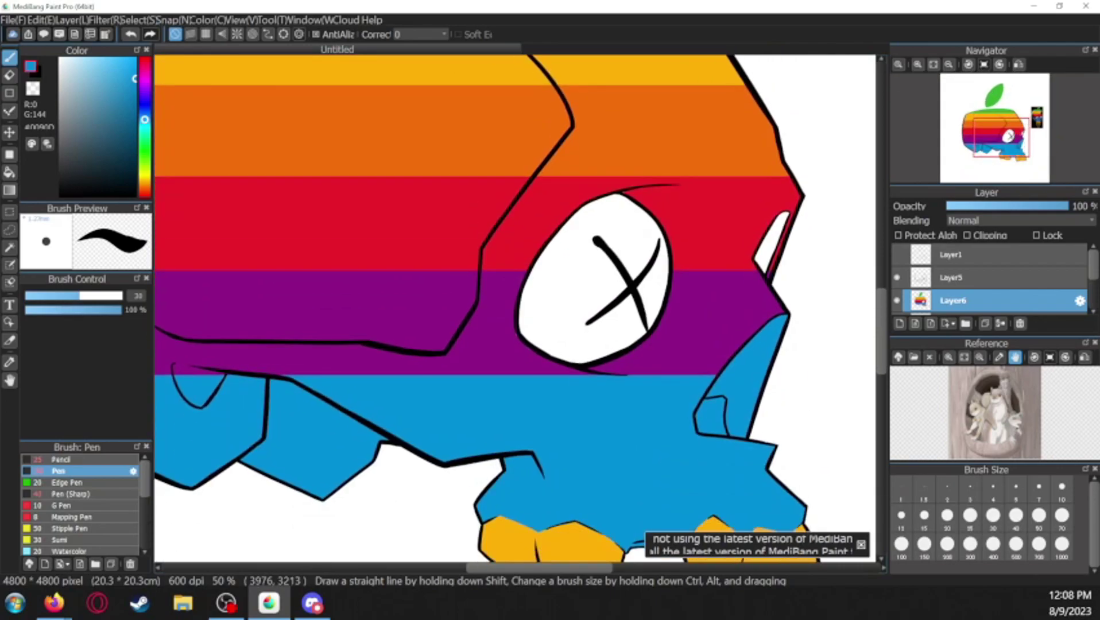
Fade the colour layer Layer6 and set up Layer7 above it at 25% opacity with black for shading
{"action": "scroll", "coordinate": [517, 310], "scroll_direction": "down", "scroll_amount": 2}
{"action": "scroll", "coordinate": [516, 309], "scroll_direction": "up", "scroll_amount": 1}
{"action": "left_click_drag", "start_coordinate": [576, 386], "coordinate": [594, 442]}
{"action": "left_click_drag", "start_coordinate": [1067, 206], "coordinate": [976, 205]}
Shade the front and lower edges of the eye socket around the eyeball in black on Layer7
{"action": "scroll", "coordinate": [676, 191], "scroll_direction": "up", "scroll_amount": 2}
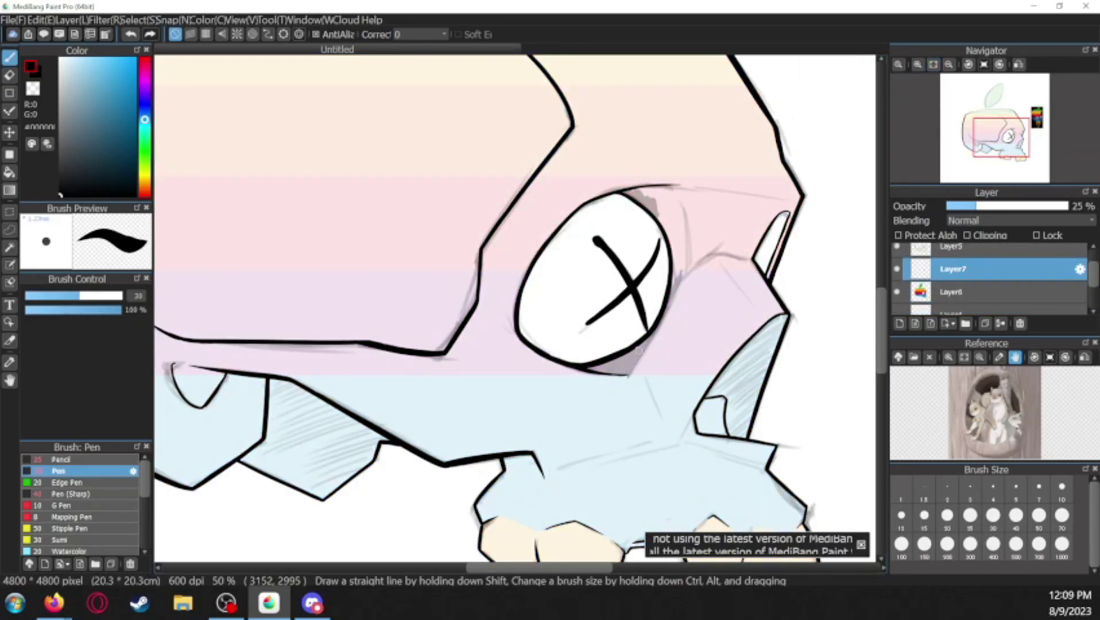
{"action": "scroll", "coordinate": [643, 338], "scroll_direction": "up", "scroll_amount": 2}
{"action": "mouse_move", "coordinate": [551, 223]}
{"action": "left_mouse_down"}
{"action": "mouse_move", "coordinate": [500, 327]}
{"action": "mouse_move", "coordinate": [519, 270]}
{"action": "left_mouse_up"}
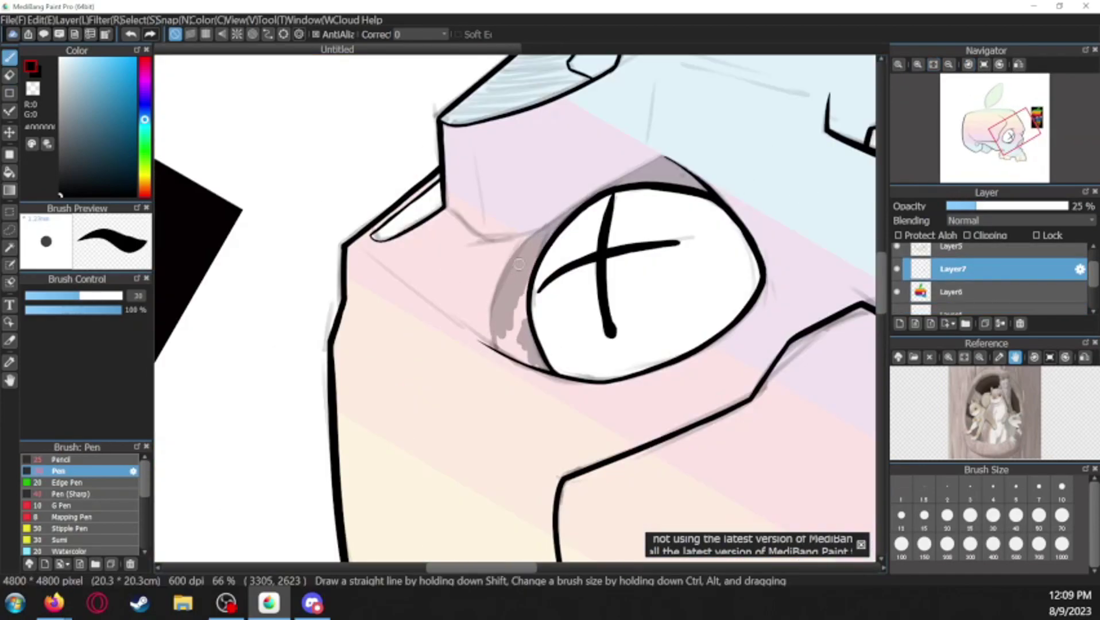
Shade the whole nose cavity on Layer7, including the small inner shape
{"action": "left_click_drag", "start_coordinate": [448, 229], "coordinate": [522, 190]}
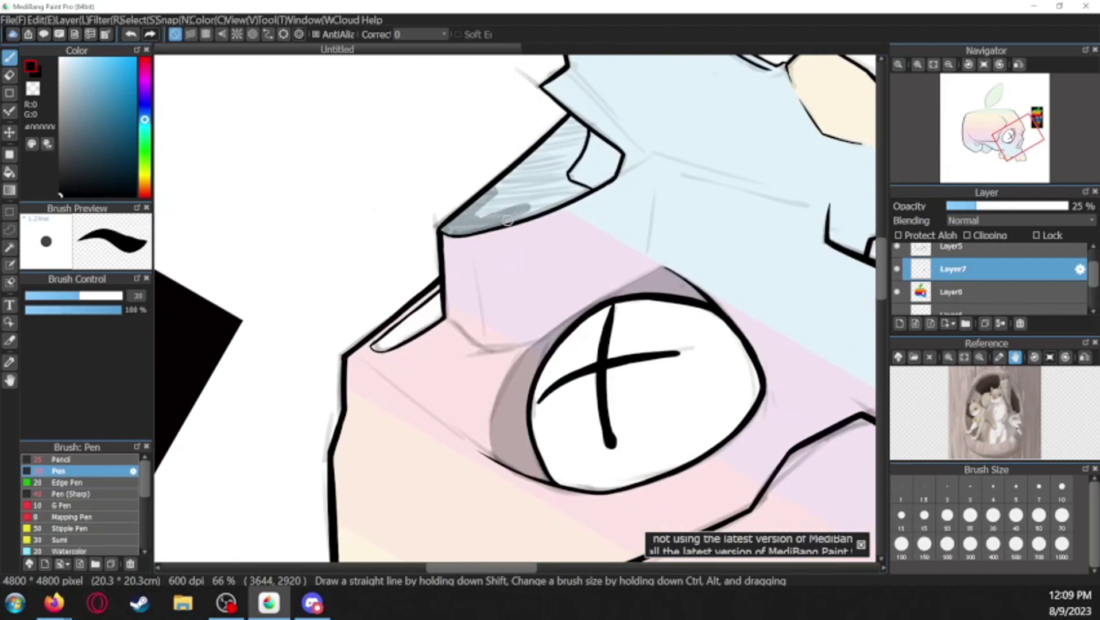
{"action": "left_click_drag", "start_coordinate": [488, 224], "coordinate": [580, 121]}
{"action": "left_click_drag", "start_coordinate": [534, 212], "coordinate": [614, 137]}
{"action": "left_click", "coordinate": [999, 64]}
{"action": "left_click", "coordinate": [999, 64]}
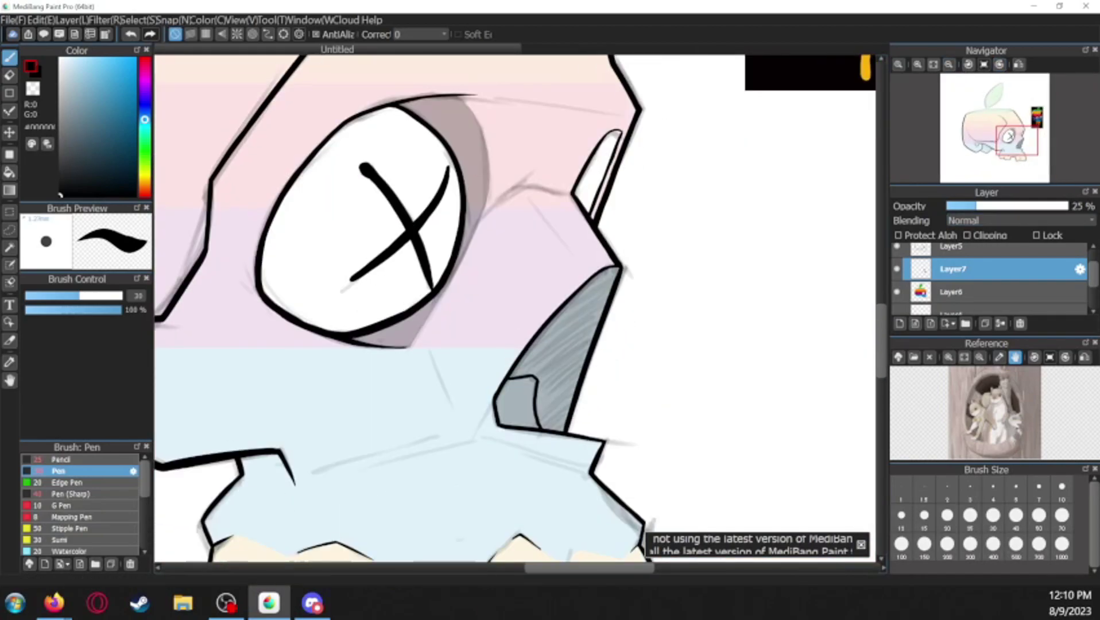
Shade a crescent along the inner rear edge of the eyeball
{"action": "key", "text": "ctrl+Left"}
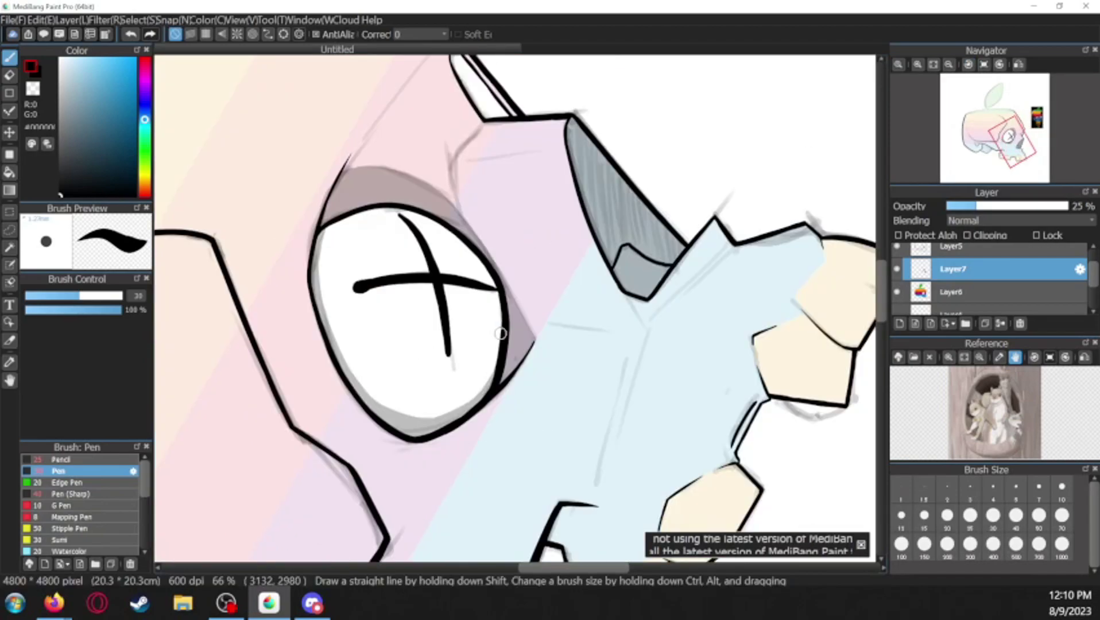
{"action": "key", "text": "ctrl+Left"}
{"action": "key", "text": "ctrl+Right"}
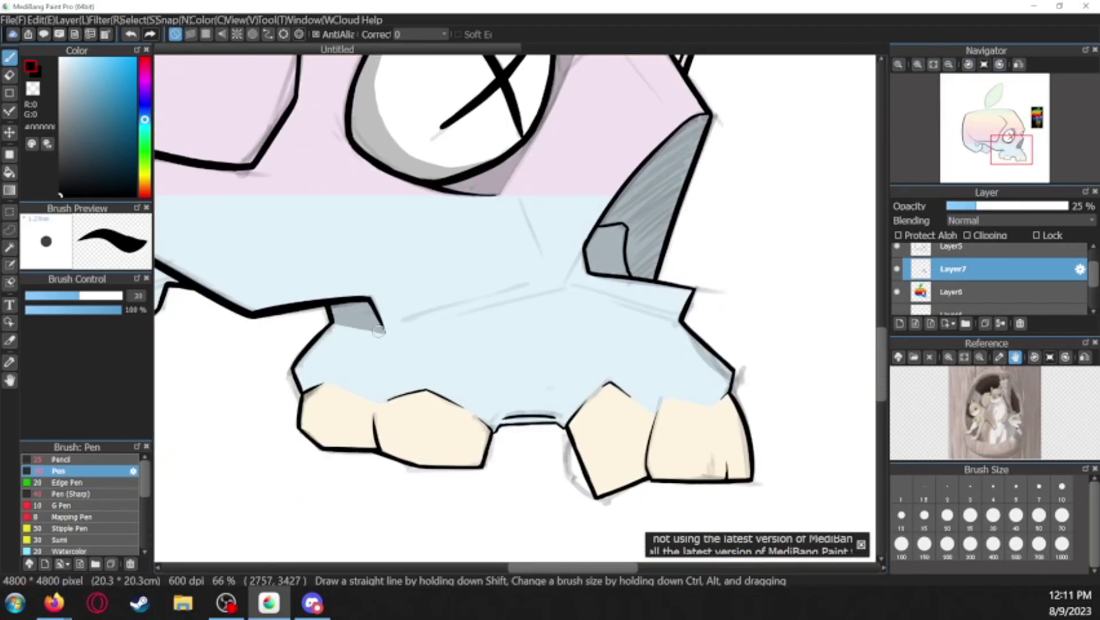
Shade the upper jaw beneath the cheekbone and the recessed section, notch and block edges at the skull's lower rear
{"action": "left_click_drag", "start_coordinate": [313, 318], "coordinate": [784, 381]}
{"action": "left_click_drag", "start_coordinate": [453, 321], "coordinate": [499, 373]}
{"action": "mouse_move", "coordinate": [483, 270]}
{"action": "left_mouse_down"}
{"action": "mouse_move", "coordinate": [568, 402]}
{"action": "mouse_move", "coordinate": [559, 318]}
{"action": "mouse_move", "coordinate": [579, 396]}
{"action": "left_mouse_up"}
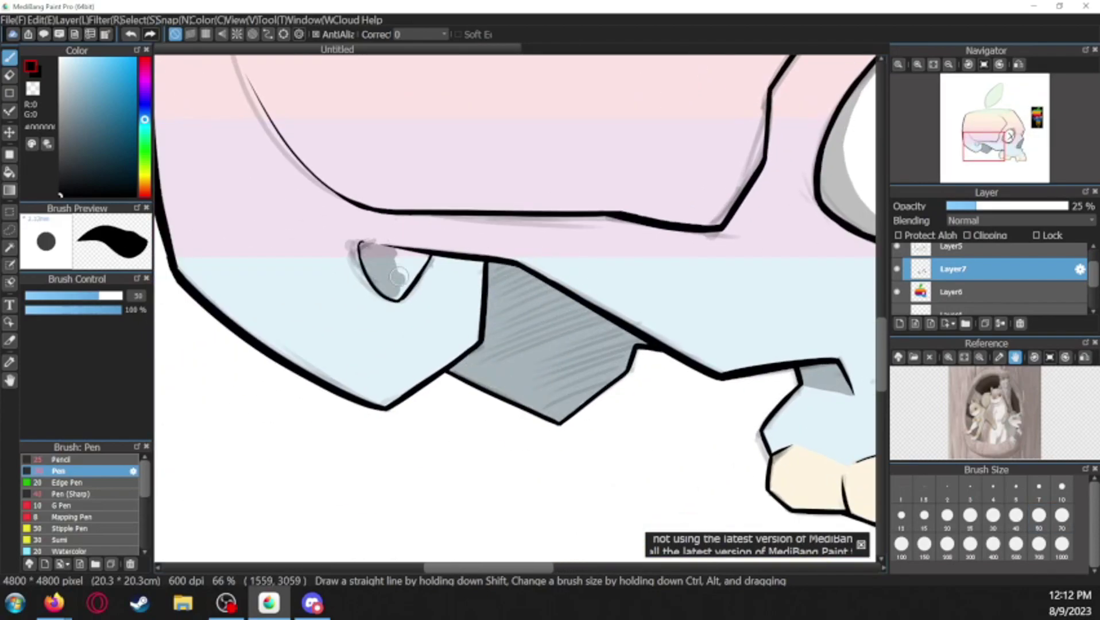
{"action": "mouse_move", "coordinate": [384, 264]}
{"action": "left_mouse_down"}
{"action": "mouse_move", "coordinate": [473, 341]}
{"action": "mouse_move", "coordinate": [389, 399]}
{"action": "left_mouse_up"}
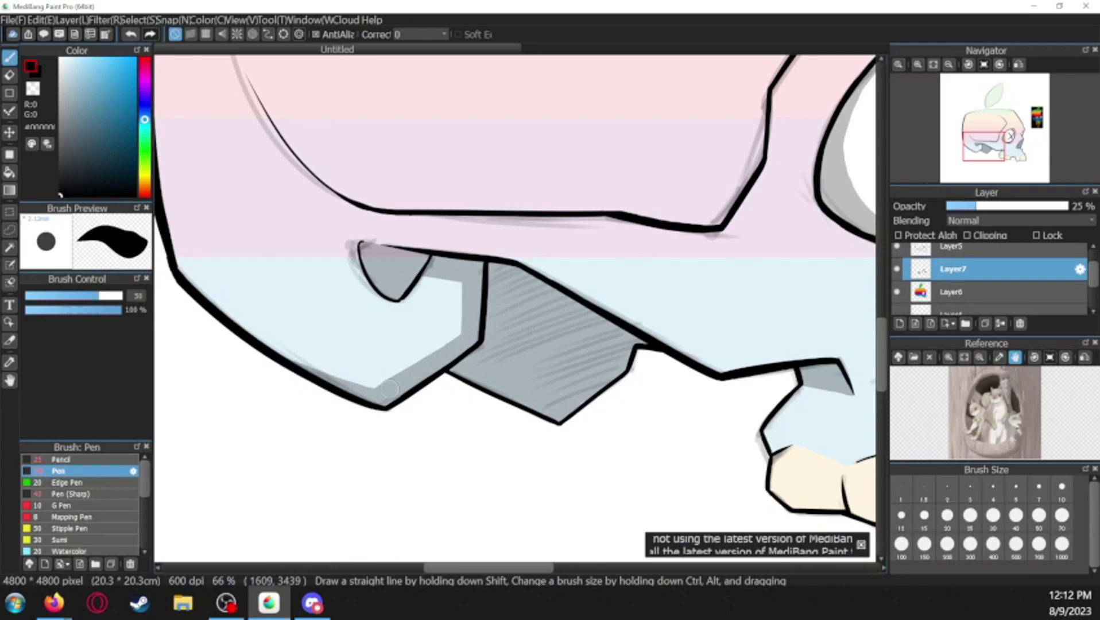
{"action": "scroll", "coordinate": [345, 385], "scroll_direction": "down", "scroll_amount": 2}
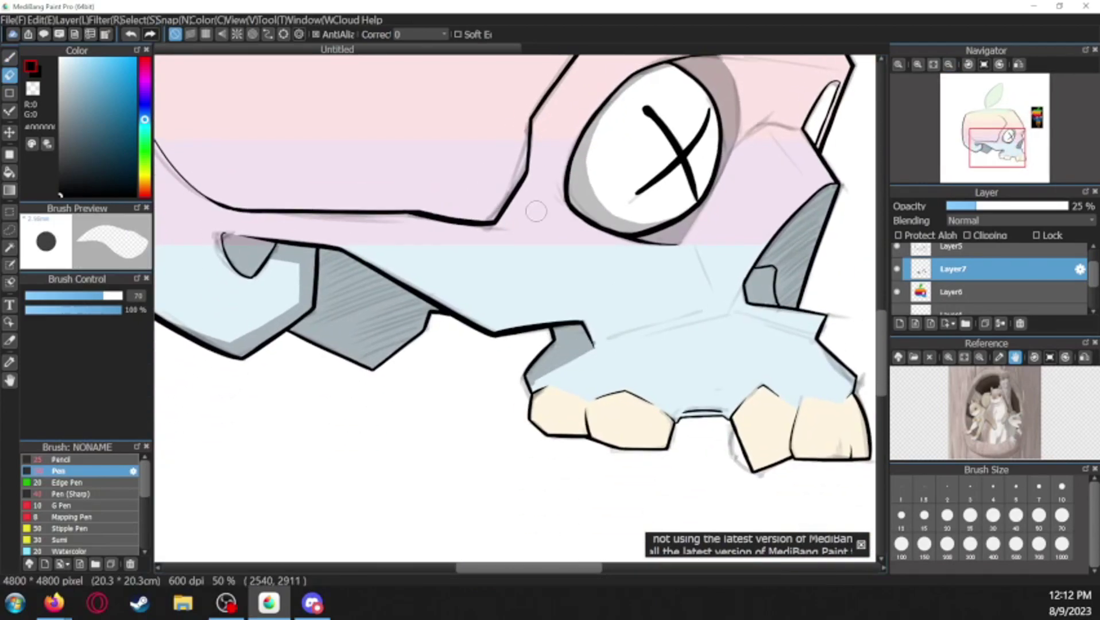
Hide the colour layer Layer6 and shade the brow area from the eye socket to the nose bridge
{"action": "scroll", "coordinate": [514, 308], "scroll_direction": "up", "scroll_amount": 3}
{"action": "left_click", "coordinate": [896, 292]}
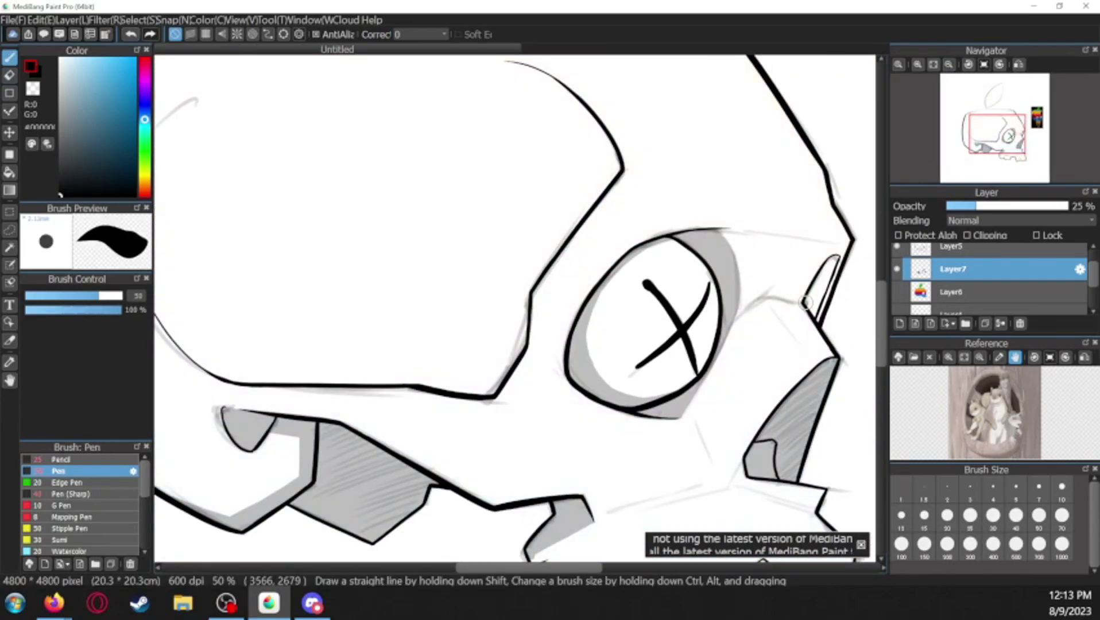
{"action": "mouse_move", "coordinate": [655, 253]}
{"action": "left_mouse_down"}
{"action": "mouse_move", "coordinate": [734, 224]}
{"action": "mouse_move", "coordinate": [717, 282]}
{"action": "left_mouse_up"}
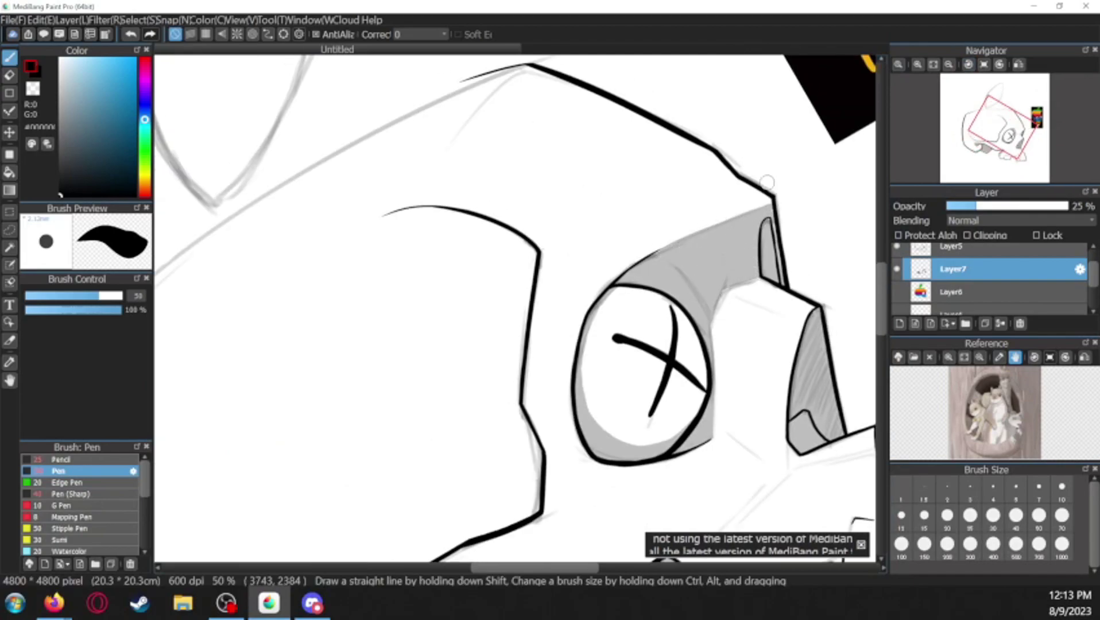
Try extending the eye-socket shading down between the eye and nose cavity, and smudge its edge over the nose bridge
{"action": "key", "text": "Home"}
{"action": "mouse_move", "coordinate": [669, 374]}
{"action": "left_mouse_down"}
{"action": "mouse_move", "coordinate": [643, 308]}
{"action": "mouse_move", "coordinate": [655, 284]}
{"action": "mouse_move", "coordinate": [698, 288]}
{"action": "mouse_move", "coordinate": [671, 280]}
{"action": "mouse_move", "coordinate": [719, 317]}
{"action": "left_mouse_up"}
{"action": "key", "text": "b"}
{"action": "key", "text": "s"}
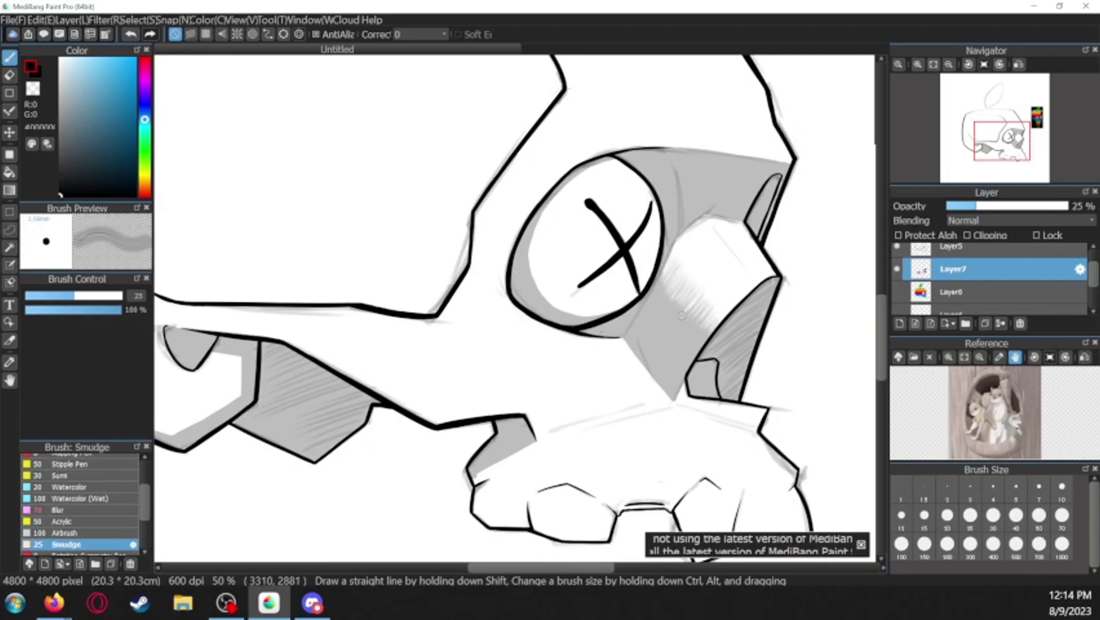
{"action": "key", "text": "b"}
{"action": "key", "text": "p"}
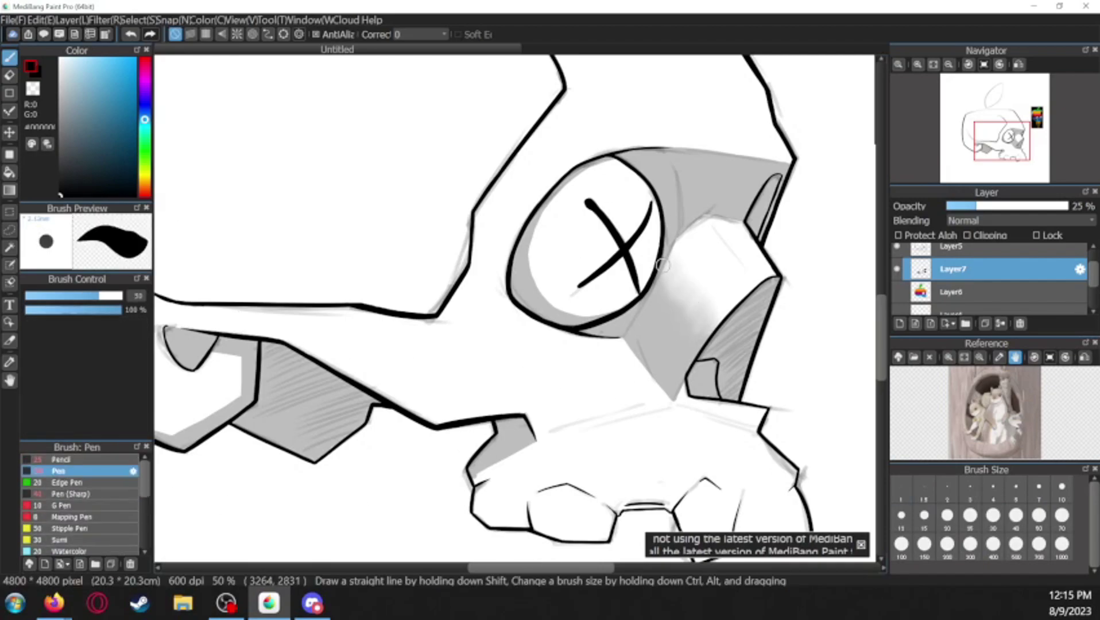
Show the colour layer Layer6 again at full opacity and set the shading layer Layer7 to 35 % opacity
{"action": "left_click", "coordinate": [896, 291]}
{"action": "key", "text": "x"}
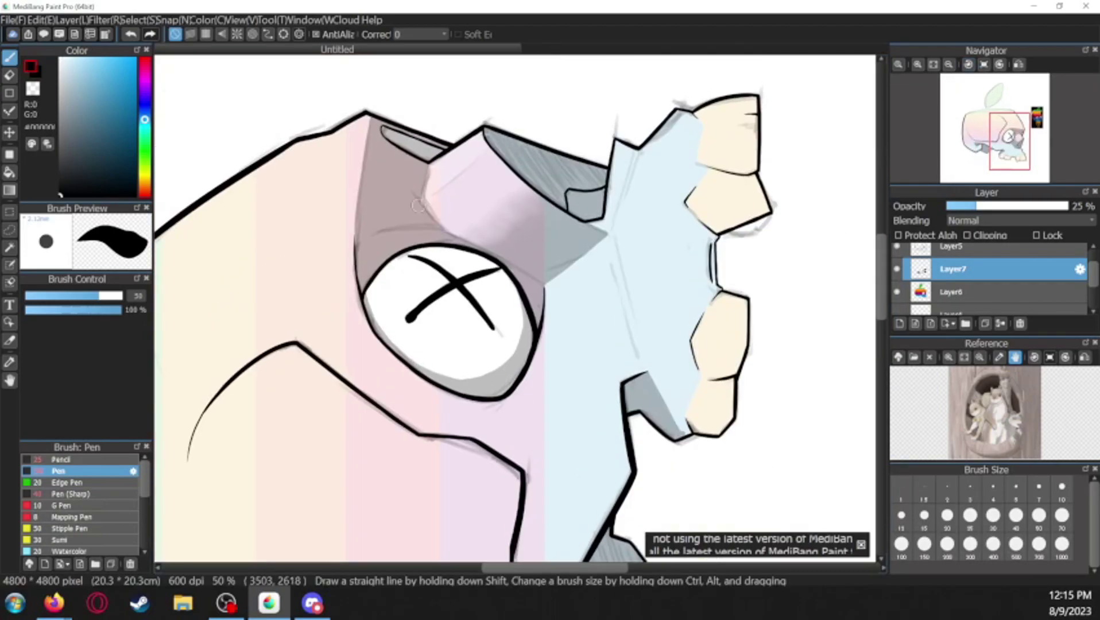
{"action": "left_click", "coordinate": [920, 292]}
{"action": "key", "text": "x"}
{"action": "left_click", "coordinate": [917, 65]}
{"action": "left_click", "coordinate": [920, 268]}
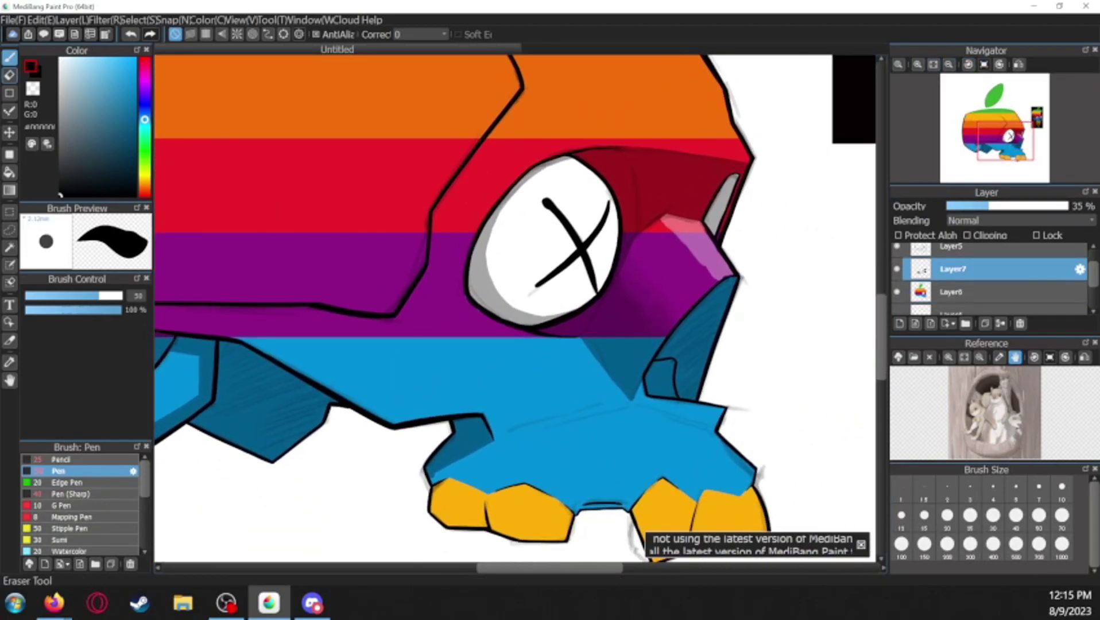
Erase the soft shading between the eye and nose cavity on Layer7, leaving a narrow shadow along the eye's front edge
{"action": "left_click", "coordinate": [10, 75]}
{"action": "key", "text": "b"}
{"action": "key", "text": "x"}
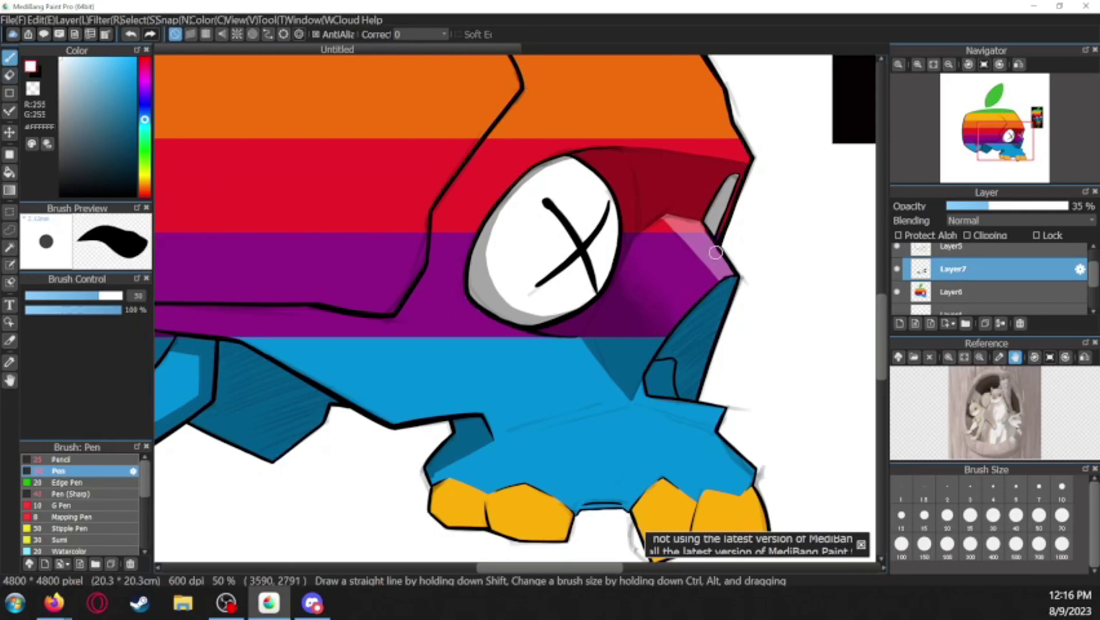
{"action": "key", "text": "e"}
{"action": "mouse_move", "coordinate": [638, 240]}
{"action": "left_mouse_down"}
{"action": "mouse_move", "coordinate": [633, 356]}
{"action": "mouse_move", "coordinate": [648, 396]}
{"action": "left_mouse_up"}
{"action": "key", "text": "b"}
{"action": "key", "text": "e"}
{"action": "key", "text": "b"}
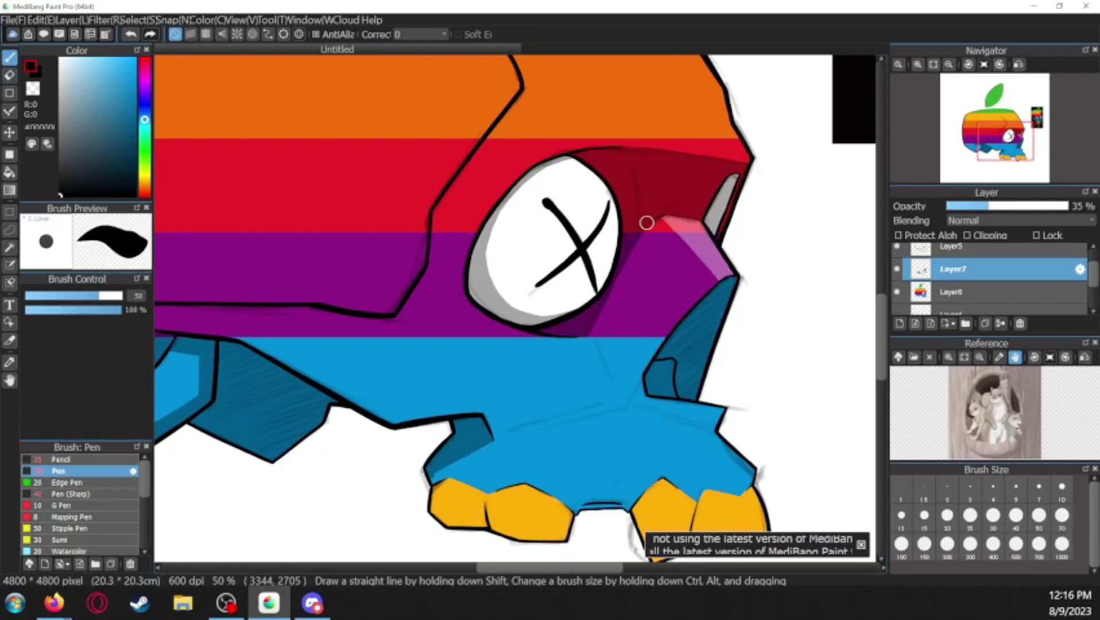
Set Layer7's opacity to 38 % and shade a narrow band along the inner side of the temple line
{"action": "scroll", "coordinate": [834, 312], "scroll_direction": "down", "scroll_amount": 3}
{"action": "scroll", "coordinate": [835, 311], "scroll_direction": "down", "scroll_amount": 1}
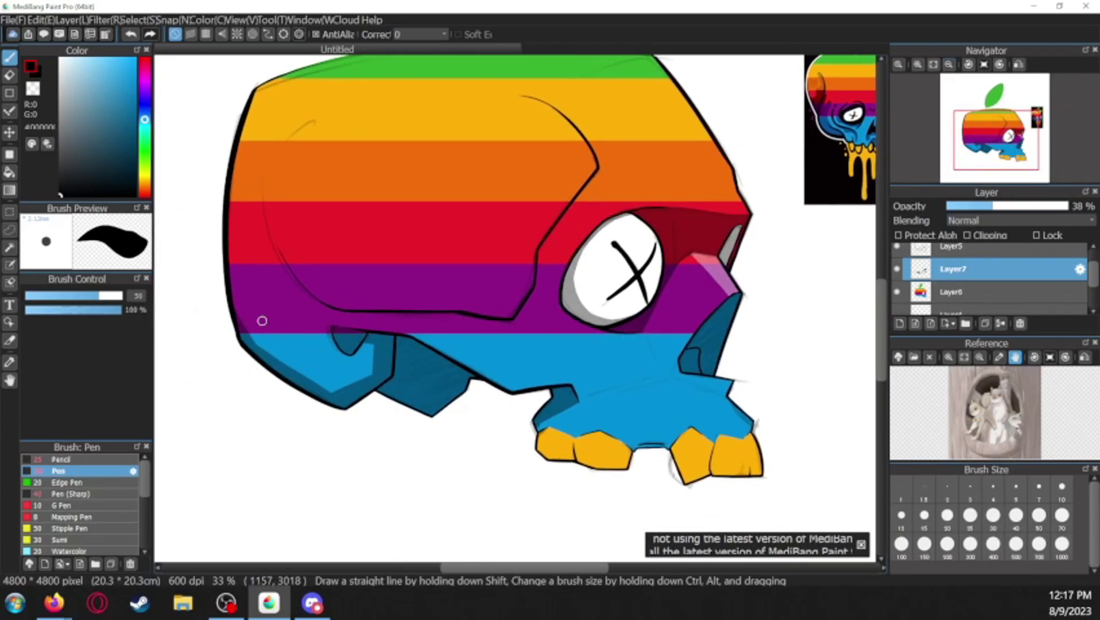
{"action": "left_click_drag", "start_coordinate": [263, 319], "coordinate": [527, 333]}
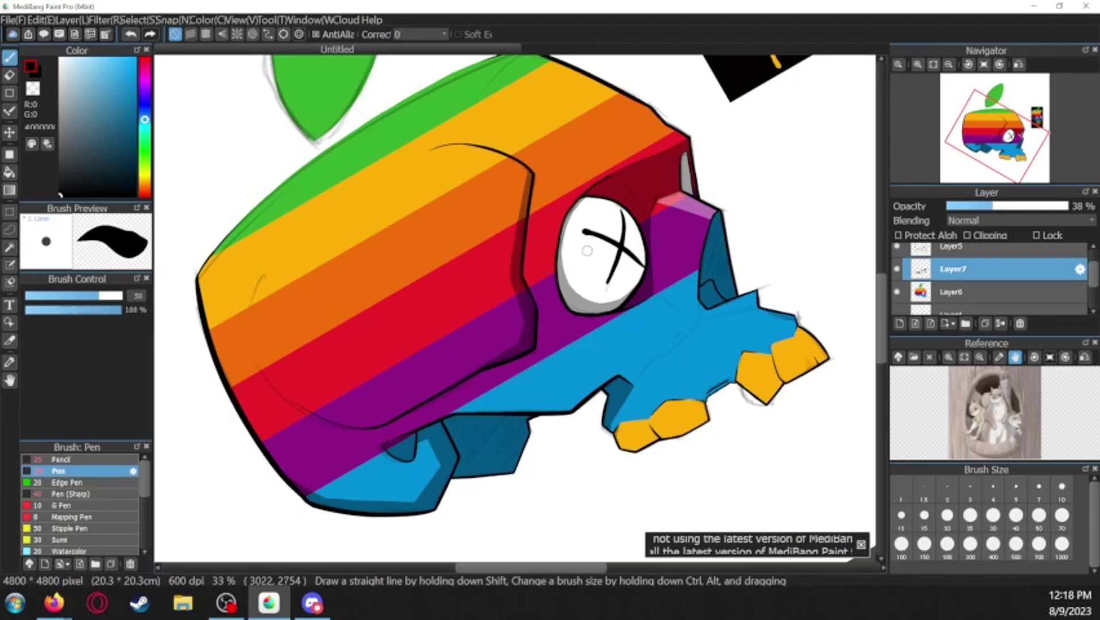
Erase the brow shading and the pale patch on the nose bridge, keeping only a rounded shadow beside the eye
{"action": "key", "text": "ctrl+0"}
{"action": "key", "text": "e"}
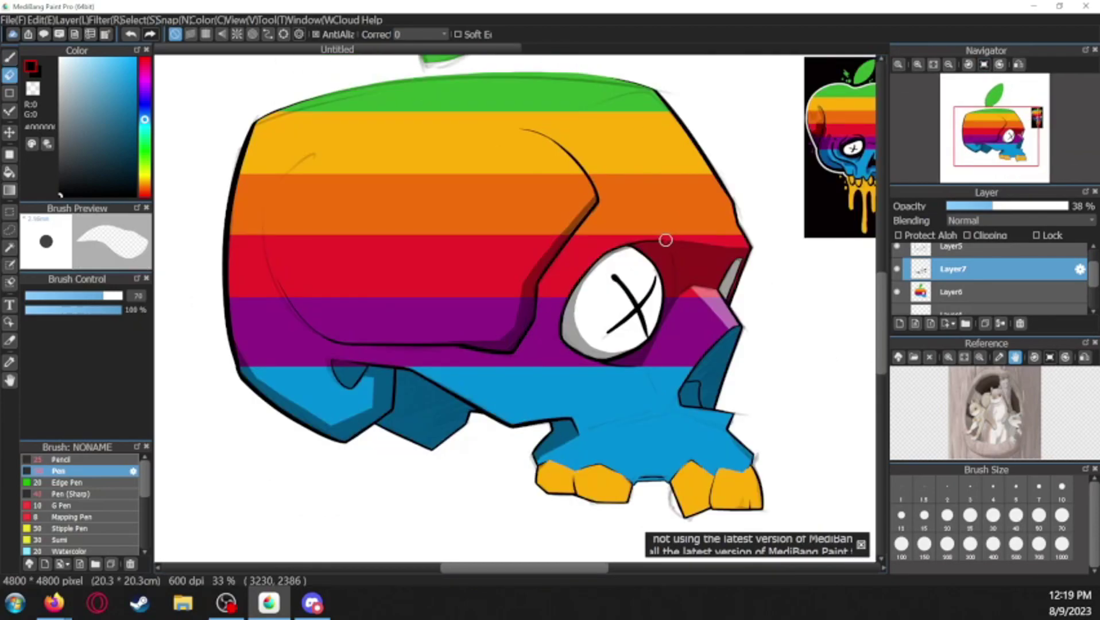
{"action": "left_click_drag", "start_coordinate": [658, 235], "coordinate": [755, 272]}
{"action": "key", "text": "p"}
{"action": "left_click_drag", "start_coordinate": [714, 351], "coordinate": [735, 328]}
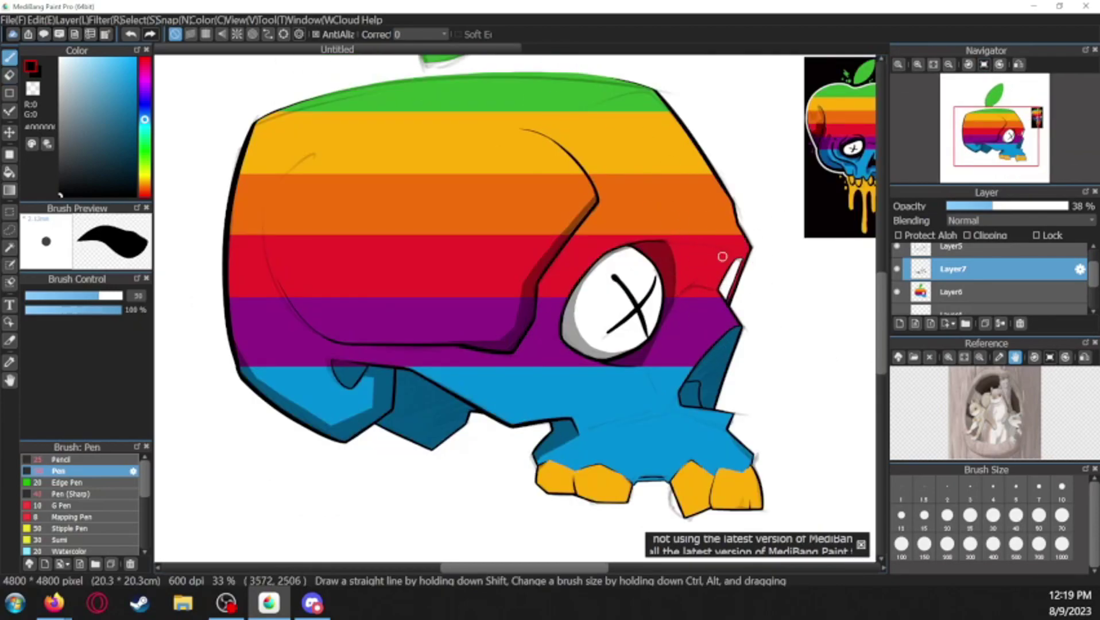
Create a layer above Layer7 at 50 % opacity and darken the nose cavity around its small inner shape
{"action": "scroll", "coordinate": [699, 333], "scroll_direction": "down", "scroll_amount": 1}
{"action": "key", "text": "ctrl+shift+n"}
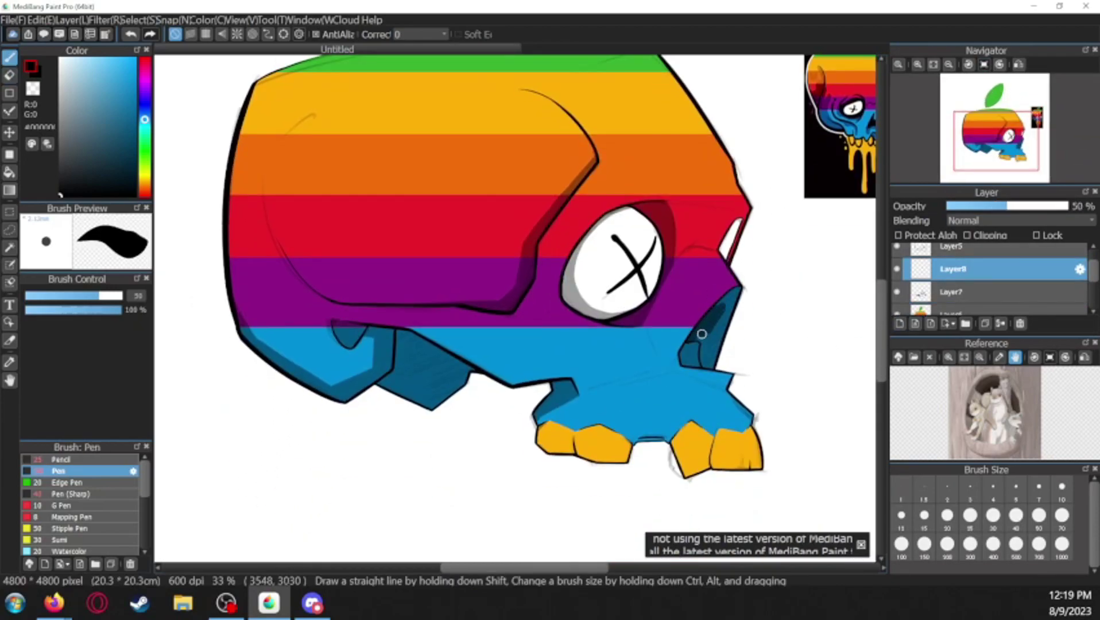
{"action": "scroll", "coordinate": [729, 376], "scroll_direction": "up", "scroll_amount": 3}
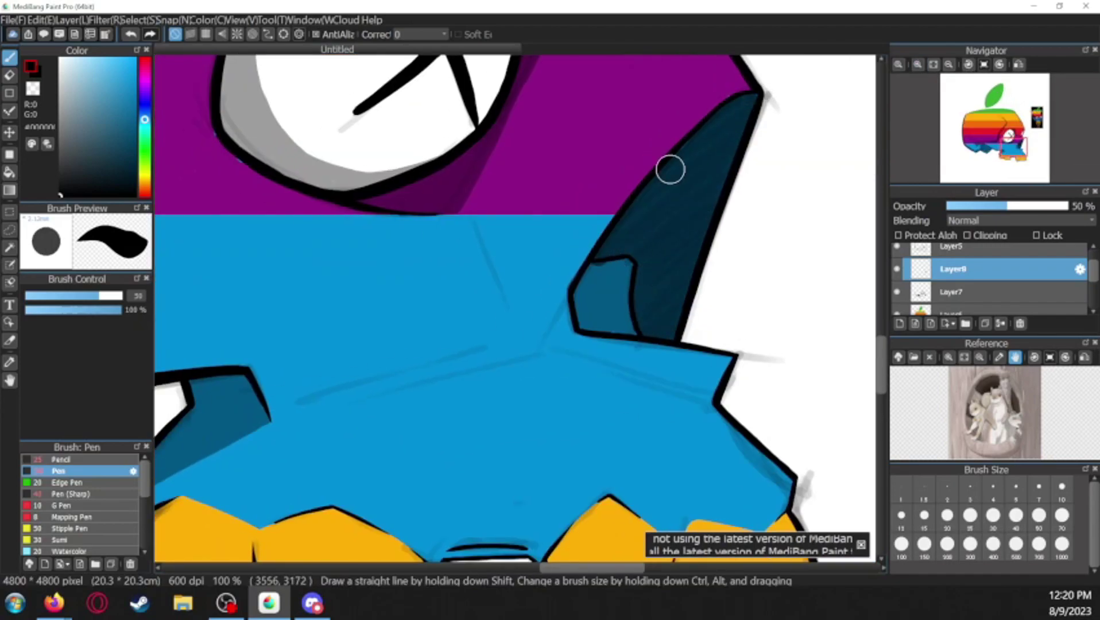
{"action": "left_click", "coordinate": [616, 327], "text": "ctrl"}
{"action": "left_click", "coordinate": [726, 88], "text": "alt"}
{"action": "left_click_drag", "start_coordinate": [344, 201], "coordinate": [660, 259]}
Return to Layer7 and widen the temple shadow into an angular band that tapers along the curved upper end of the line
{"action": "left_click", "coordinate": [241, 87], "text": "ctrl"}
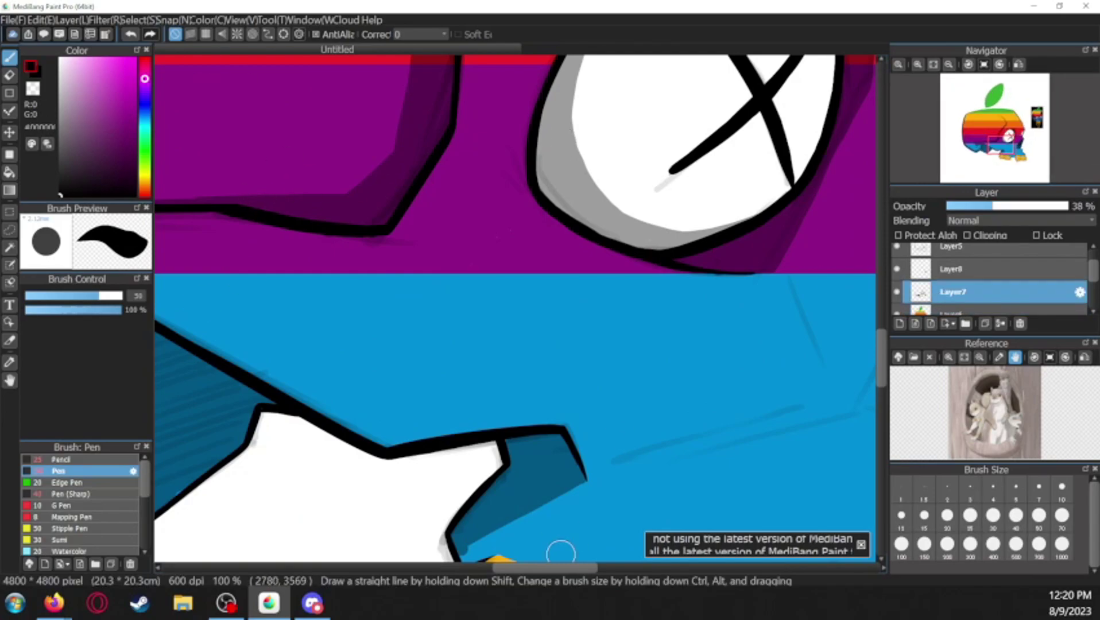
{"action": "scroll", "coordinate": [869, 357], "scroll_direction": "down", "scroll_amount": 2}
{"action": "scroll", "coordinate": [663, 351], "scroll_direction": "up", "scroll_amount": 5}
{"action": "scroll", "coordinate": [663, 351], "scroll_direction": "right", "scroll_amount": 4}
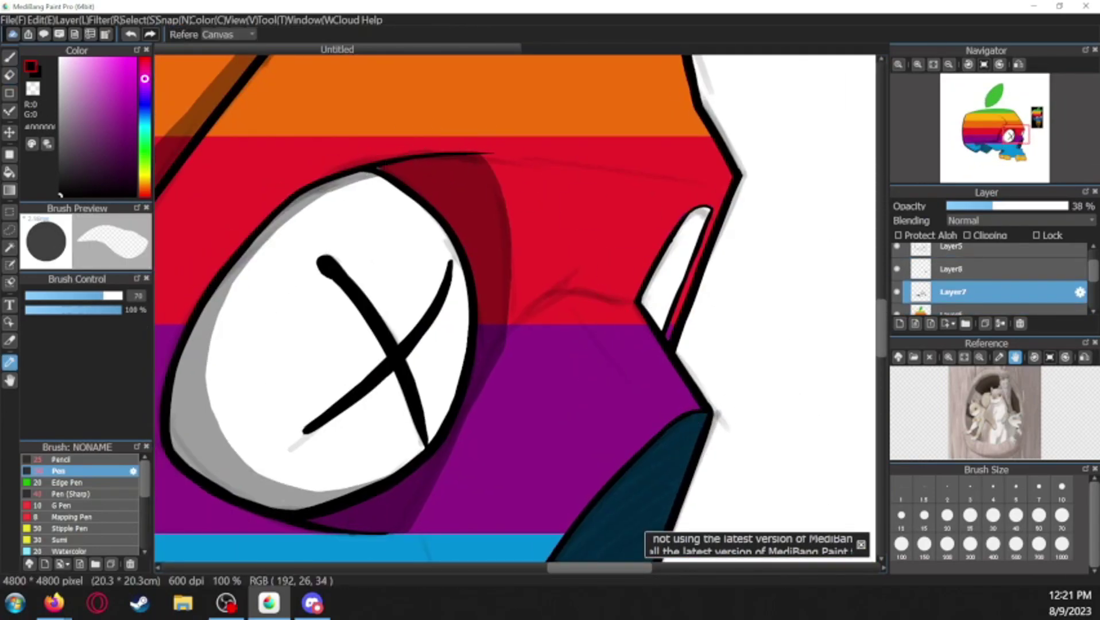
{"action": "left_click", "coordinate": [720, 199], "text": "alt"}
{"action": "left_click", "coordinate": [720, 199], "text": "ctrl"}
{"action": "left_click", "coordinate": [933, 64]}
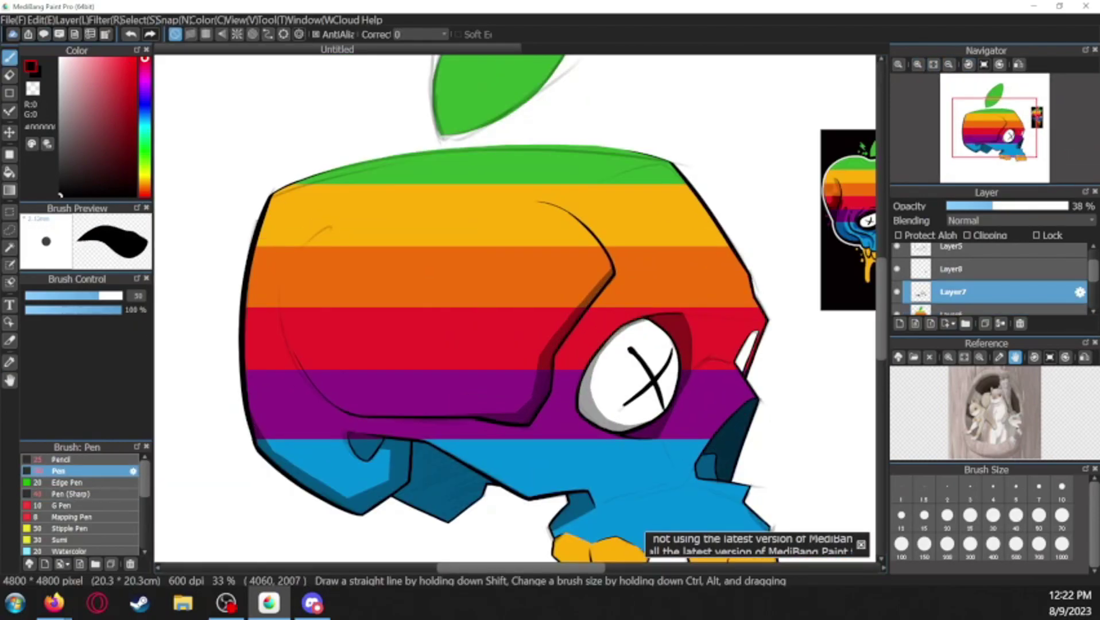
{"action": "mouse_move", "coordinate": [603, 276]}
{"action": "left_mouse_down"}
{"action": "mouse_move", "coordinate": [537, 343]}
{"action": "mouse_move", "coordinate": [437, 408]}
{"action": "left_mouse_up"}
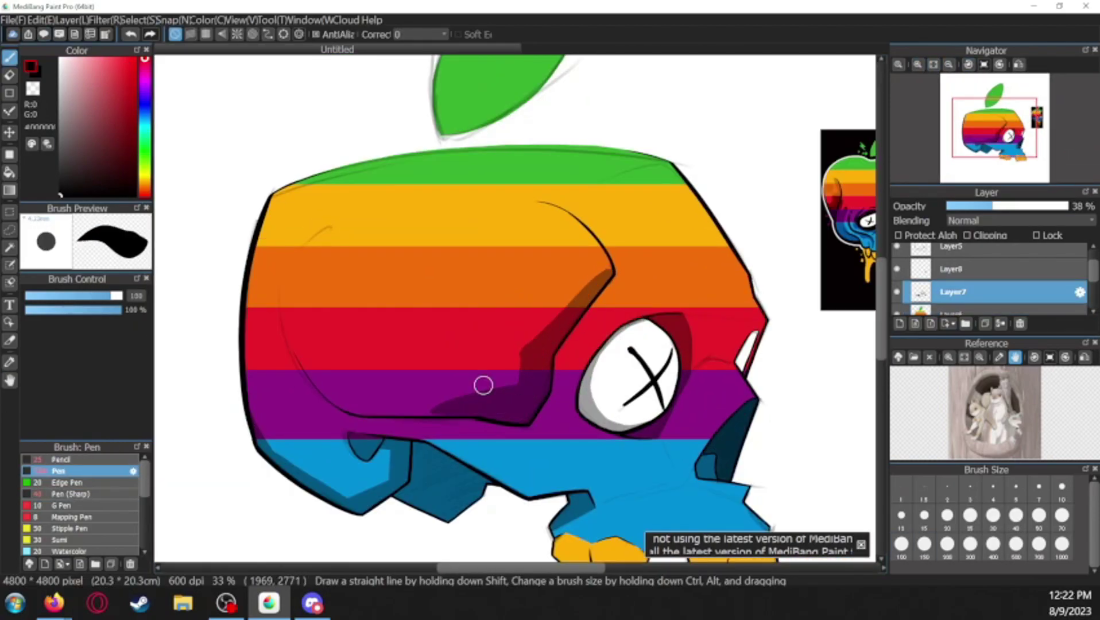
{"action": "scroll", "coordinate": [650, 242], "scroll_direction": "up", "scroll_amount": 2}
{"action": "left_click_drag", "start_coordinate": [390, 464], "coordinate": [524, 354]}
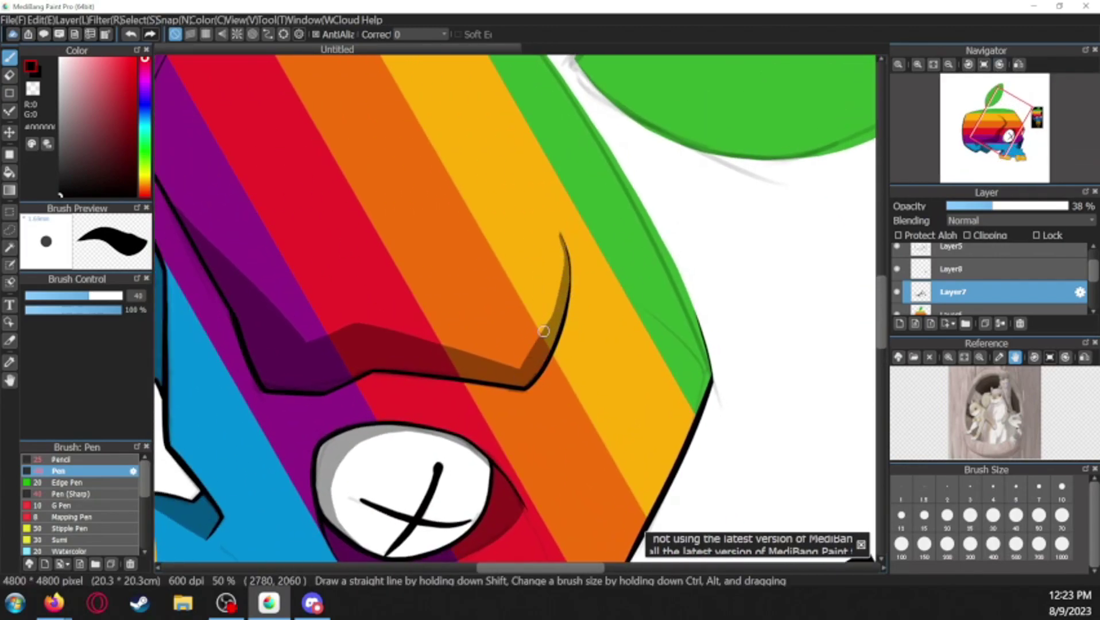
Darken the recessed section and the small notch at the skull's lower rear on Layer8, and return to Layer7
{"action": "key", "text": "ctrl+0"}
{"action": "scroll", "coordinate": [565, 324], "scroll_direction": "up", "scroll_amount": 2}
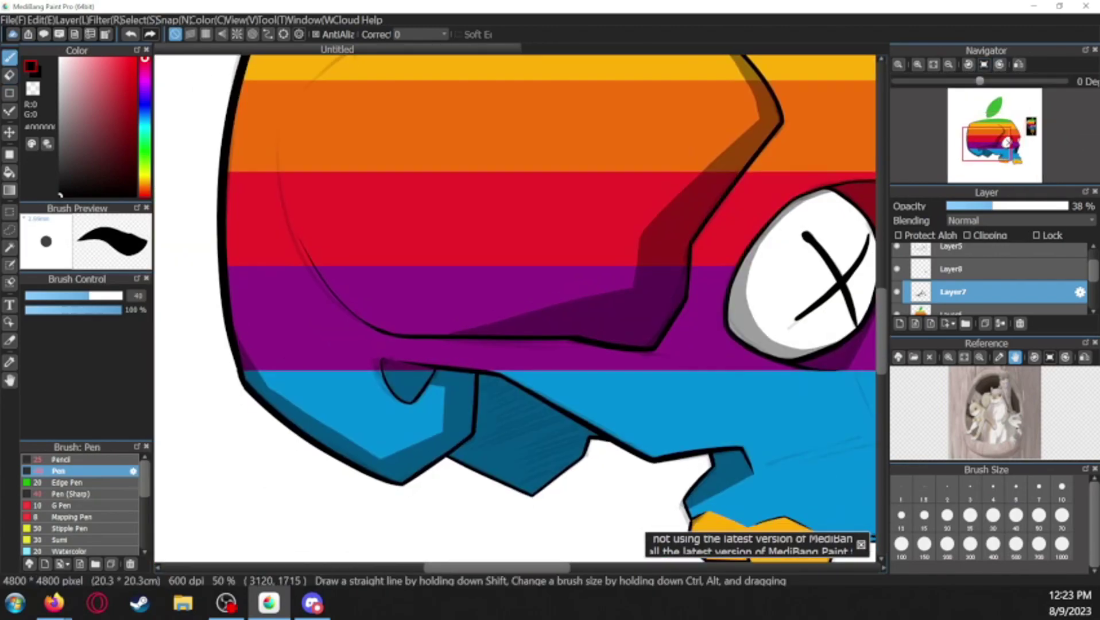
{"action": "left_click_drag", "start_coordinate": [388, 381], "coordinate": [256, 405]}
{"action": "left_click", "coordinate": [256, 405], "text": "ctrl"}
{"action": "left_click_drag", "start_coordinate": [353, 416], "coordinate": [374, 453]}
{"action": "key", "text": "ctrl+Left"}
{"action": "left_click", "coordinate": [543, 397], "text": "ctrl"}
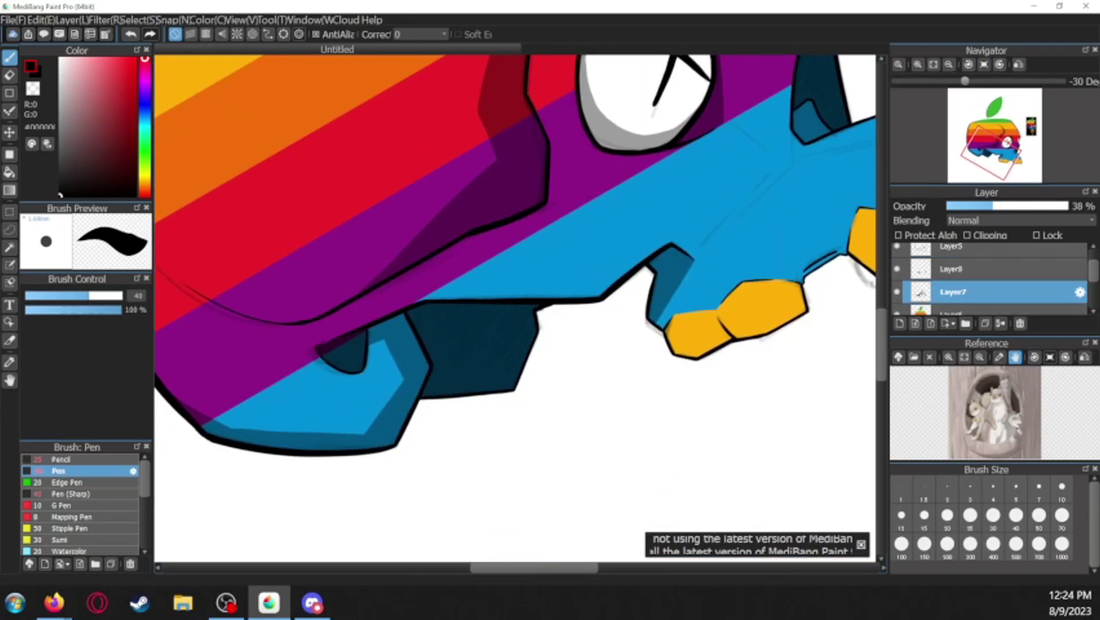
{"action": "key", "text": "ctrl+Right"}
{"action": "key", "text": "e"}
{"action": "key", "text": "b"}
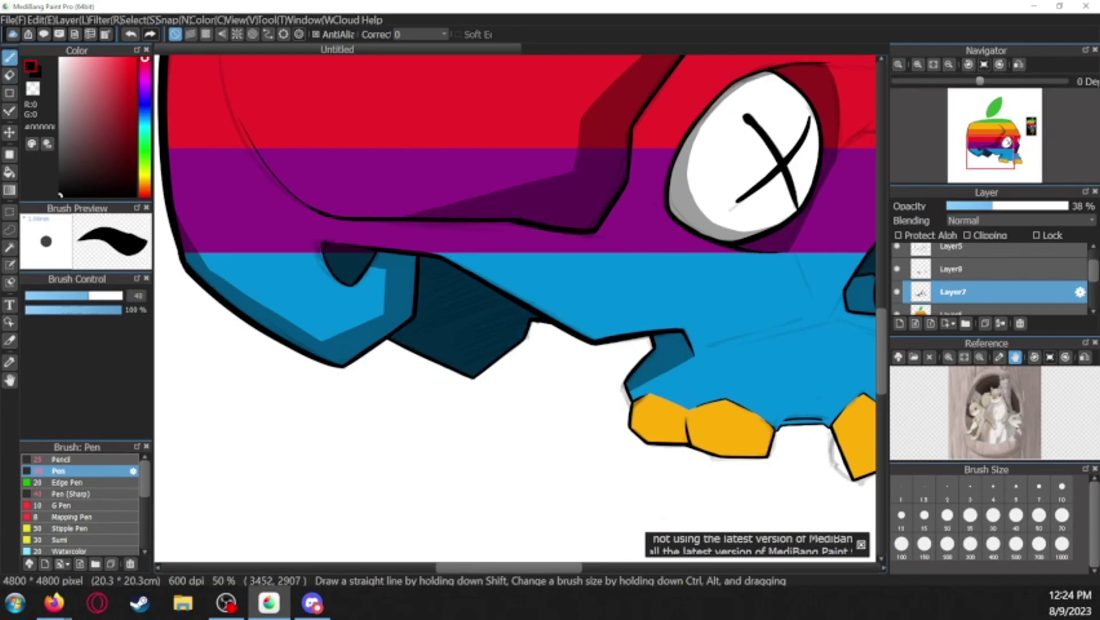
Shade the rear tooth, the joint between the front teeth and the sliver at the nose bridge on Layer7
{"action": "scroll", "coordinate": [516, 310], "scroll_direction": "up", "scroll_amount": 5}
{"action": "scroll", "coordinate": [516, 310], "scroll_direction": "down", "scroll_amount": 4}
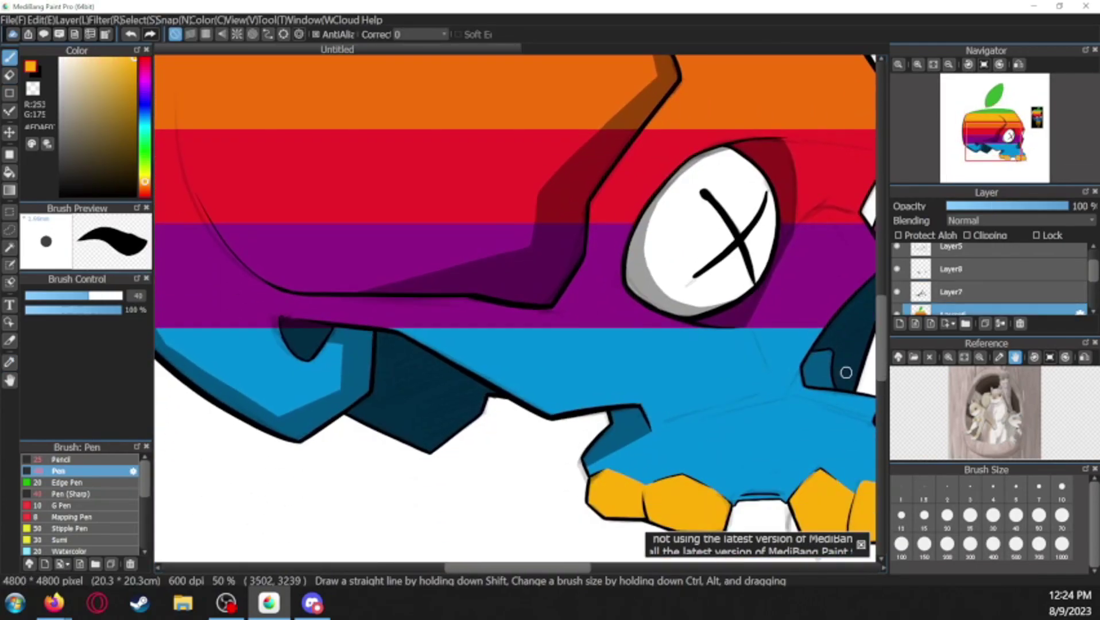
{"action": "scroll", "coordinate": [517, 310], "scroll_direction": "right", "scroll_amount": 4}
{"action": "key", "text": "e"}
{"action": "key", "text": "b"}
{"action": "key", "text": "e"}
{"action": "key", "text": "b"}
{"action": "scroll", "coordinate": [500, 421], "scroll_direction": "right", "scroll_amount": 2}
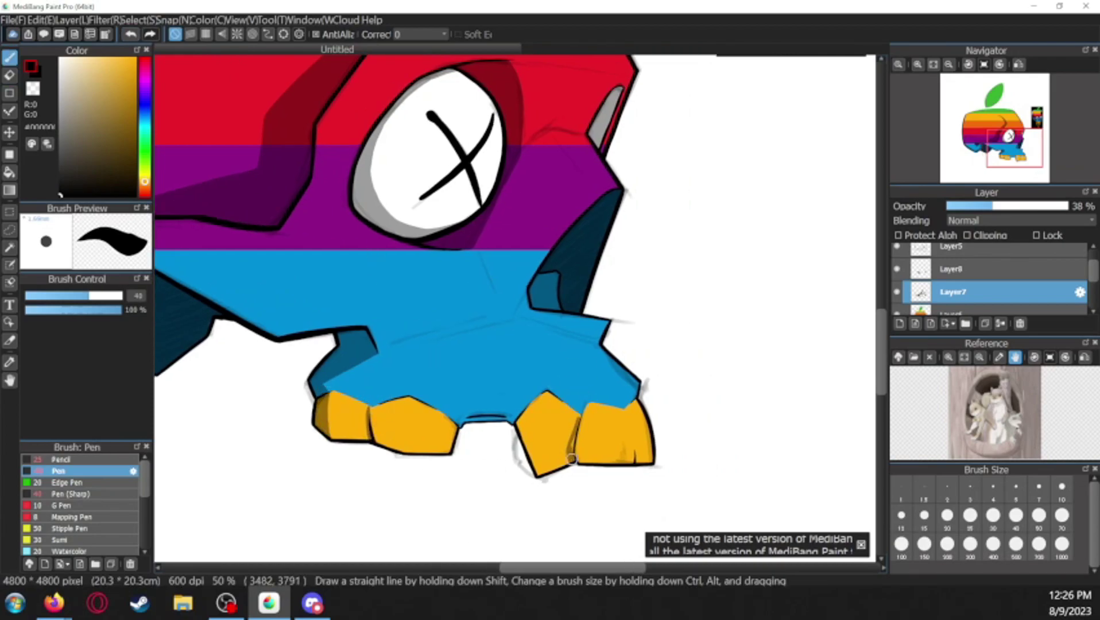
Refine the tooth shadows, and shade the jaw's front edge and the gum strip between the teeth
{"action": "scroll", "coordinate": [641, 384], "scroll_direction": "up", "scroll_amount": 1}
{"action": "key", "text": "e"}
{"action": "key", "text": "b"}
{"action": "key", "text": "e"}
{"action": "key", "text": "b"}
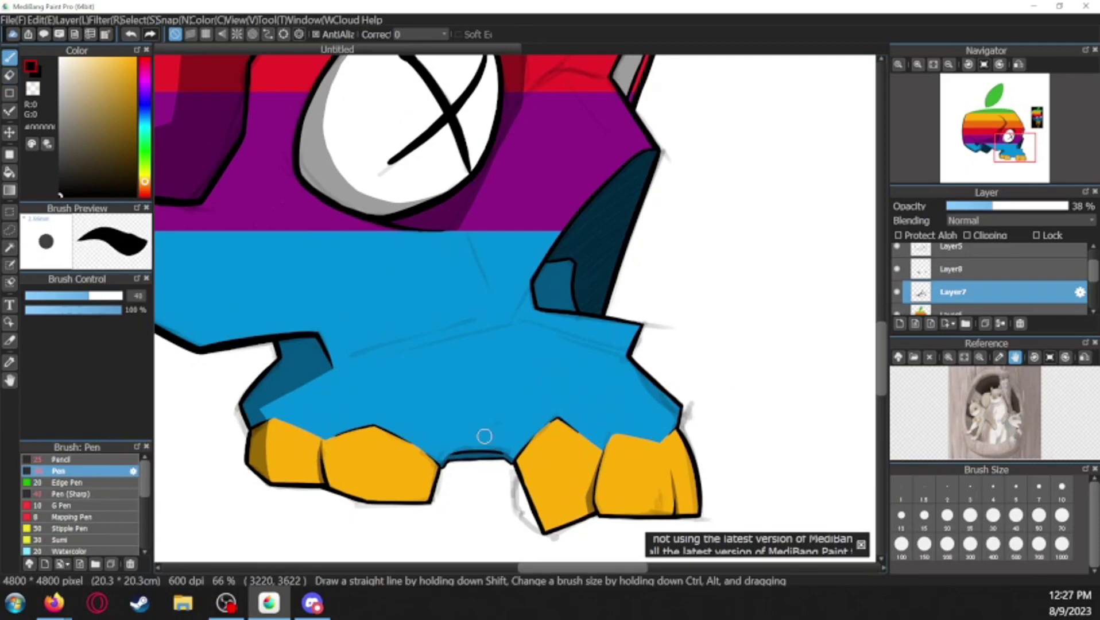
{"action": "key", "text": "e"}
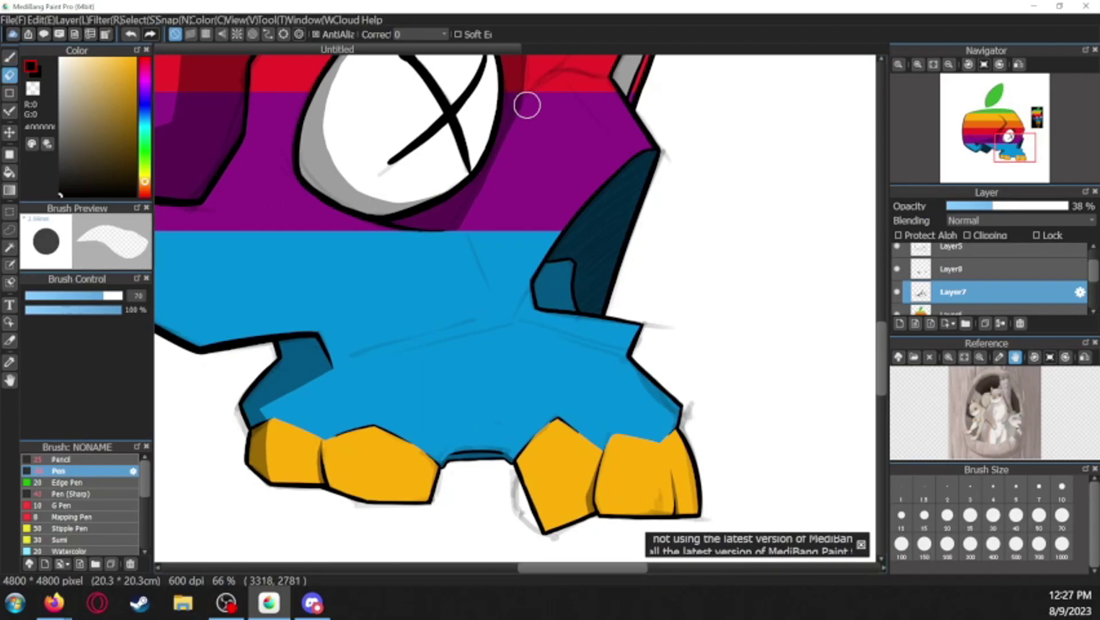
{"action": "key", "text": "b"}
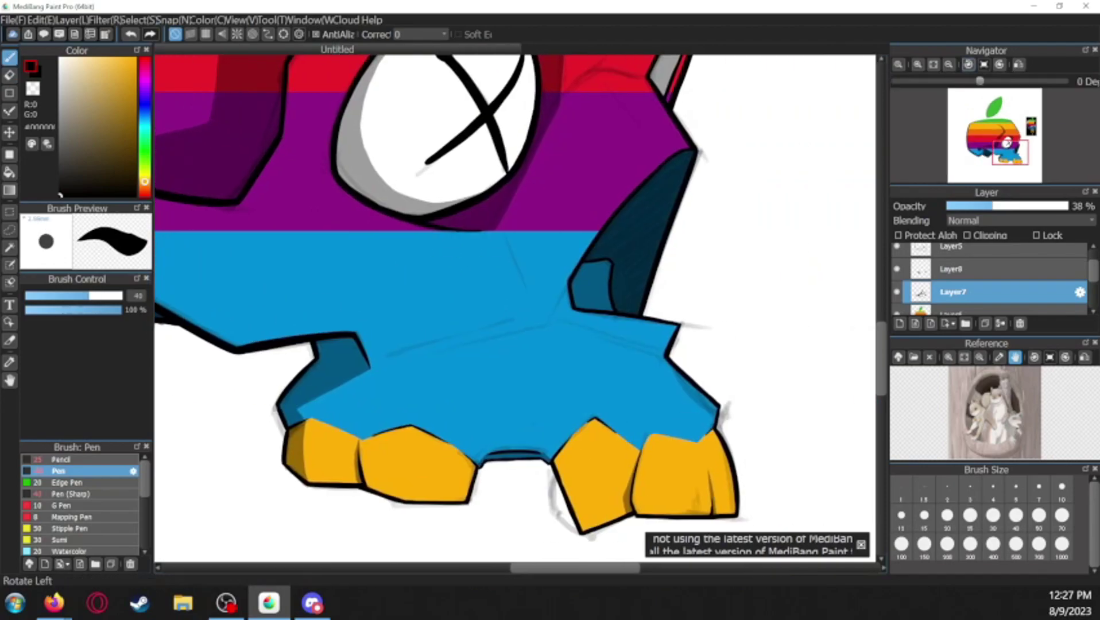
Try a wedge-shaped shadow on the upper jaw below the nose cavity, and erase it
{"action": "left_click_drag", "start_coordinate": [614, 532], "coordinate": [622, 315]}
{"action": "key", "text": "e"}
{"action": "key", "text": "b"}
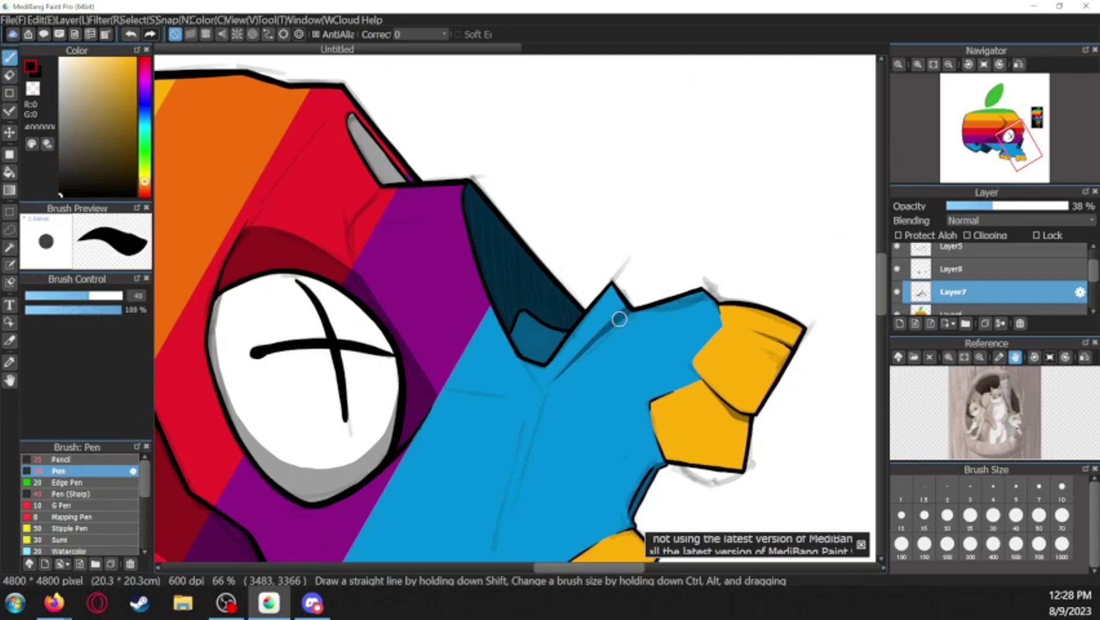
{"action": "key", "text": "ctrl+shift+r"}
{"action": "key", "text": "e"}
Hide the sketch layer Layer1, reselect Layer7 and clean up the inner edge of the temple shadow
{"action": "left_click", "coordinate": [917, 65]}
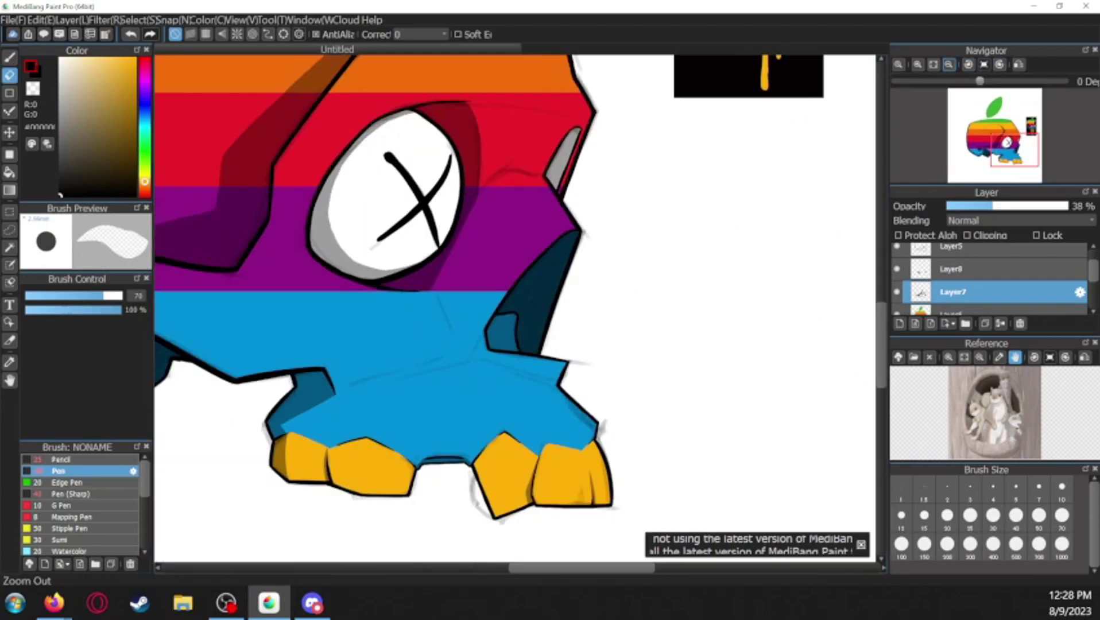
{"action": "scroll", "coordinate": [987, 275], "scroll_direction": "up", "scroll_amount": 1}
{"action": "left_click", "coordinate": [993, 137]}
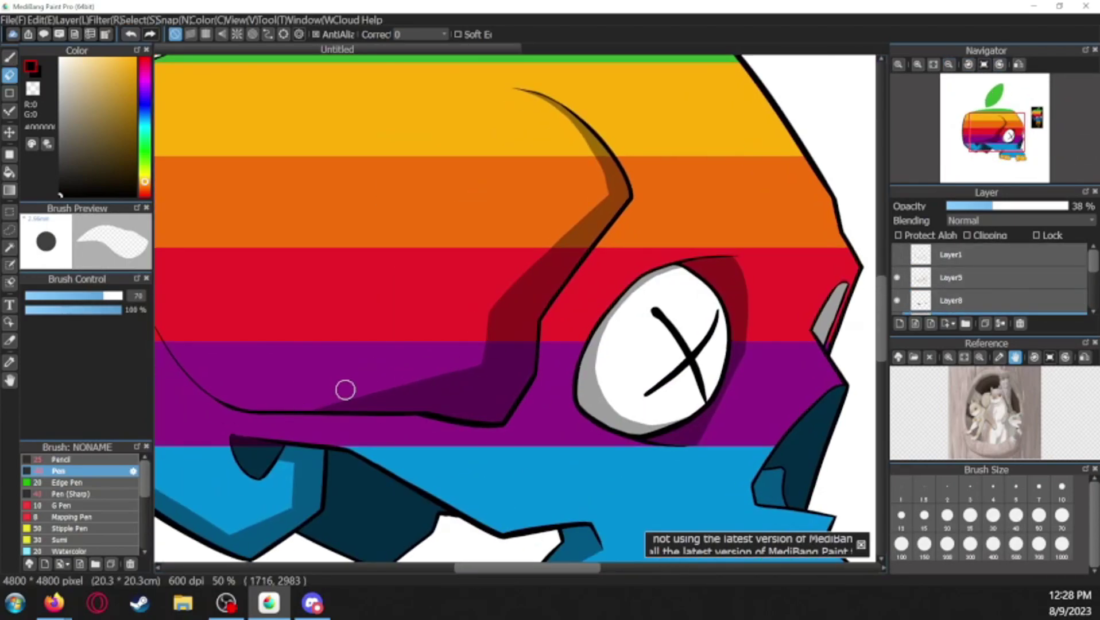
{"action": "key", "text": "b"}
{"action": "scroll", "coordinate": [987, 287], "scroll_direction": "down", "scroll_amount": 1}
{"action": "left_click", "coordinate": [953, 304]}
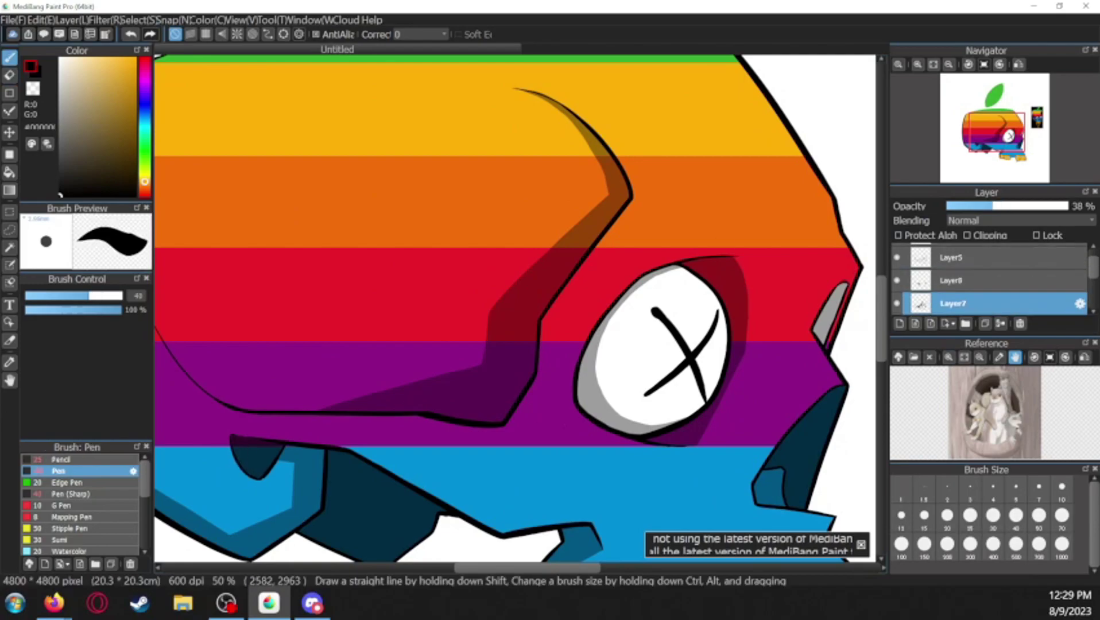
{"action": "key", "text": "e"}
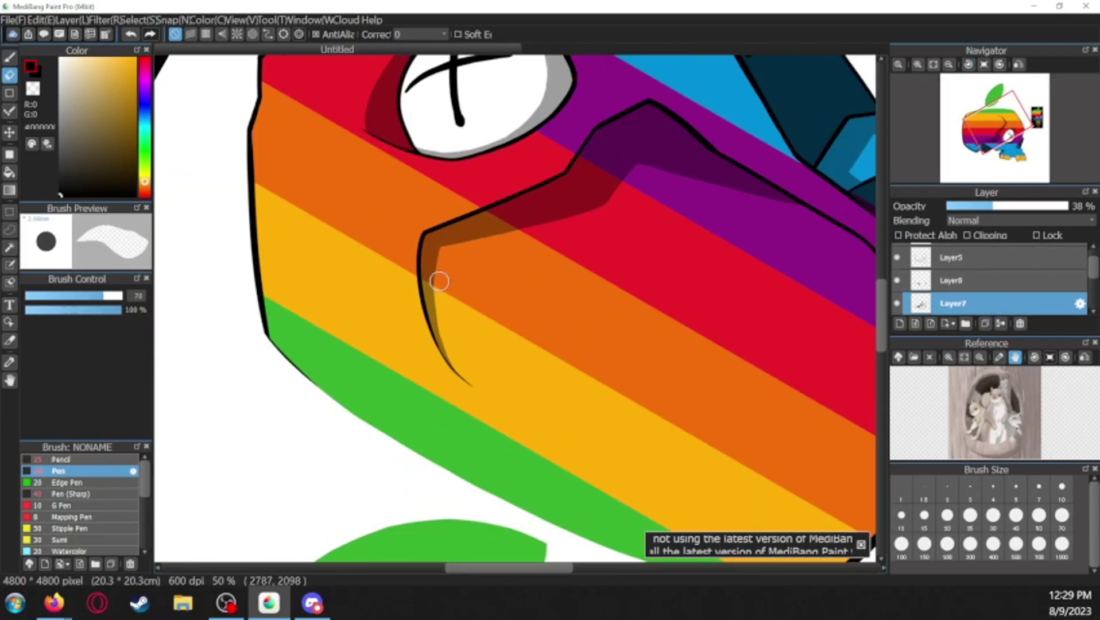
{"action": "key", "text": "b"}
Create a layer below Layer6 and paint slime in the teeth's yellow-orange around and between the teeth, with small drips and a separate drop
{"action": "scroll", "coordinate": [474, 304], "scroll_direction": "down", "scroll_amount": 4}
{"action": "key", "text": "ctrl+shift+n"}
{"action": "scroll", "coordinate": [550, 313], "scroll_direction": "up", "scroll_amount": 3}
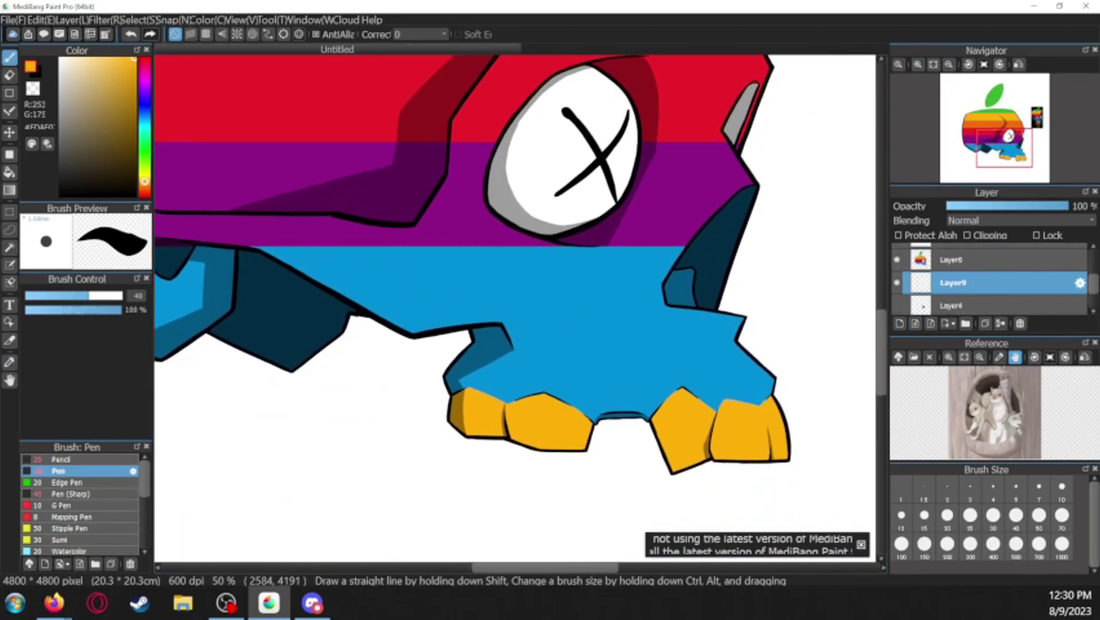
{"action": "scroll", "coordinate": [616, 419], "scroll_direction": "down", "scroll_amount": 2}
{"action": "key", "text": "bracketright"}
{"action": "key", "text": "bracketright"}
{"action": "left_click", "coordinate": [628, 428]}
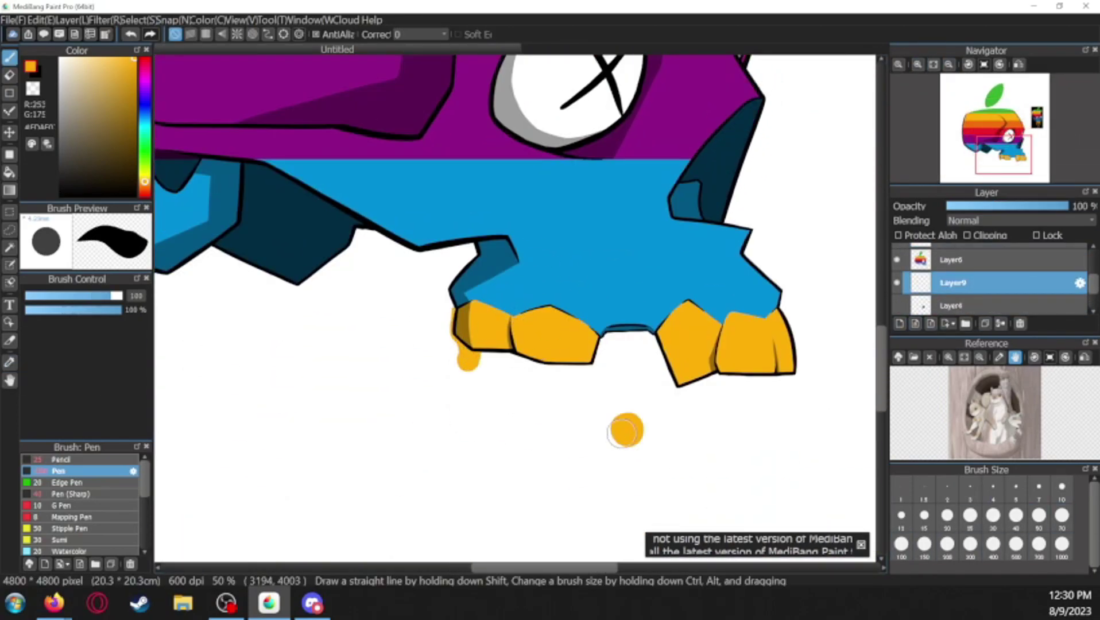
{"action": "mouse_move", "coordinate": [795, 354]}
{"action": "left_mouse_down"}
{"action": "mouse_move", "coordinate": [471, 359]}
{"action": "mouse_move", "coordinate": [643, 345]}
{"action": "left_mouse_up"}
Enlarge the slime's round drops with bigger brush sizes, add a small loose drop, and join the large middle drop with a drip
{"action": "key", "text": "bracketright"}
{"action": "key", "text": "bracketright"}
{"action": "key", "text": "bracketright"}
{"action": "key", "text": "bracketright"}
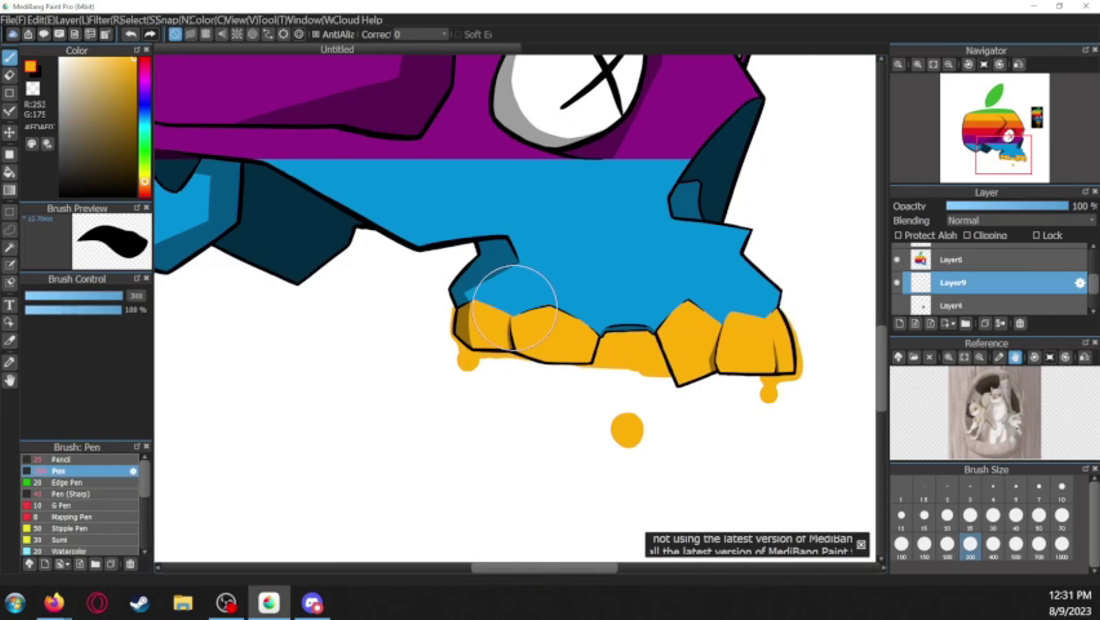
{"action": "left_click", "coordinate": [627, 430]}
{"action": "left_click", "coordinate": [595, 401]}
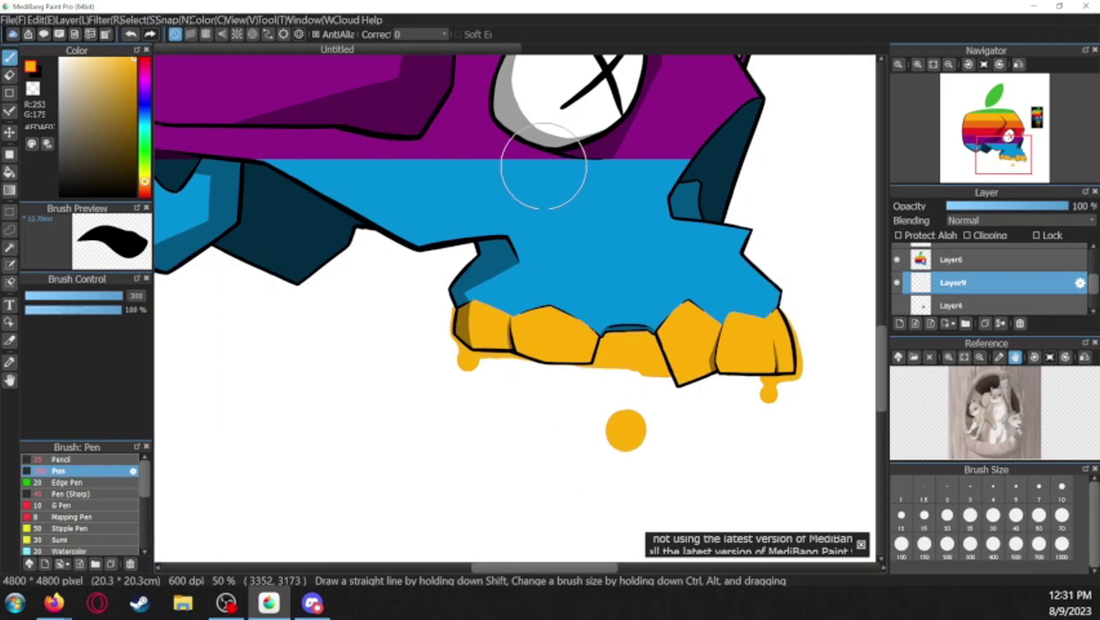
{"action": "key", "text": "bracketleft"}
{"action": "key", "text": "bracketleft"}
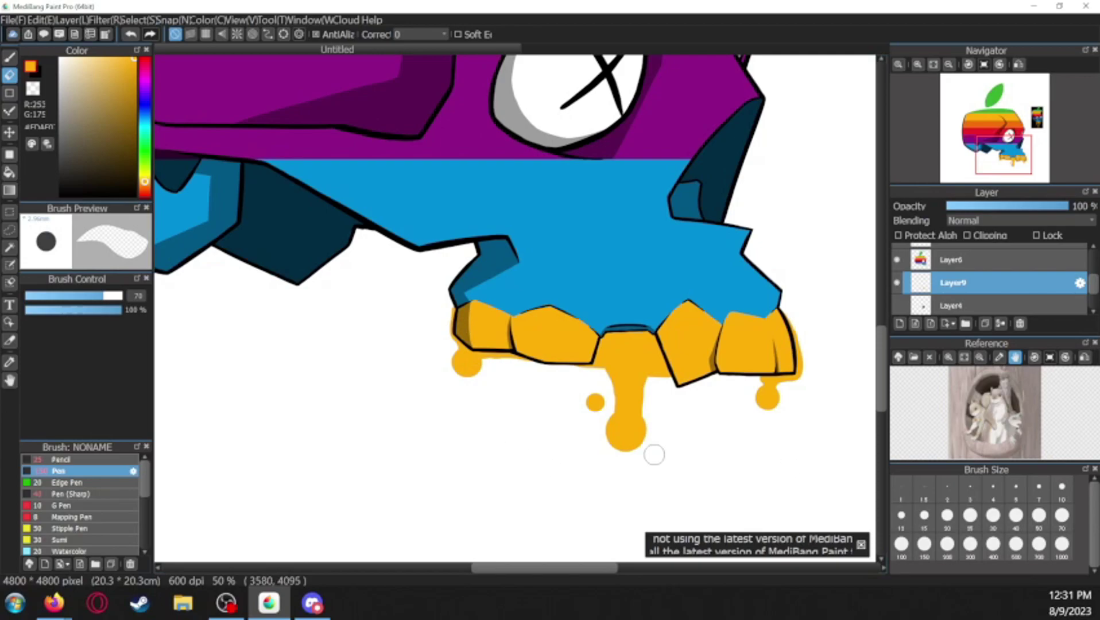
Undo the round slime drops and repaint the yellow-orange slime below the teeth with a long middle drip
{"action": "key", "text": "ctrl+z"}
{"action": "key", "text": "ctrl+z"}
{"action": "key", "text": "ctrl+z"}
{"action": "key", "text": "ctrl+z"}
{"action": "left_click_drag", "start_coordinate": [465, 358], "coordinate": [746, 372]}
{"action": "key", "text": "bracketleft"}
{"action": "key", "text": "bracketleft"}
{"action": "left_click_drag", "start_coordinate": [627, 497], "coordinate": [647, 383]}
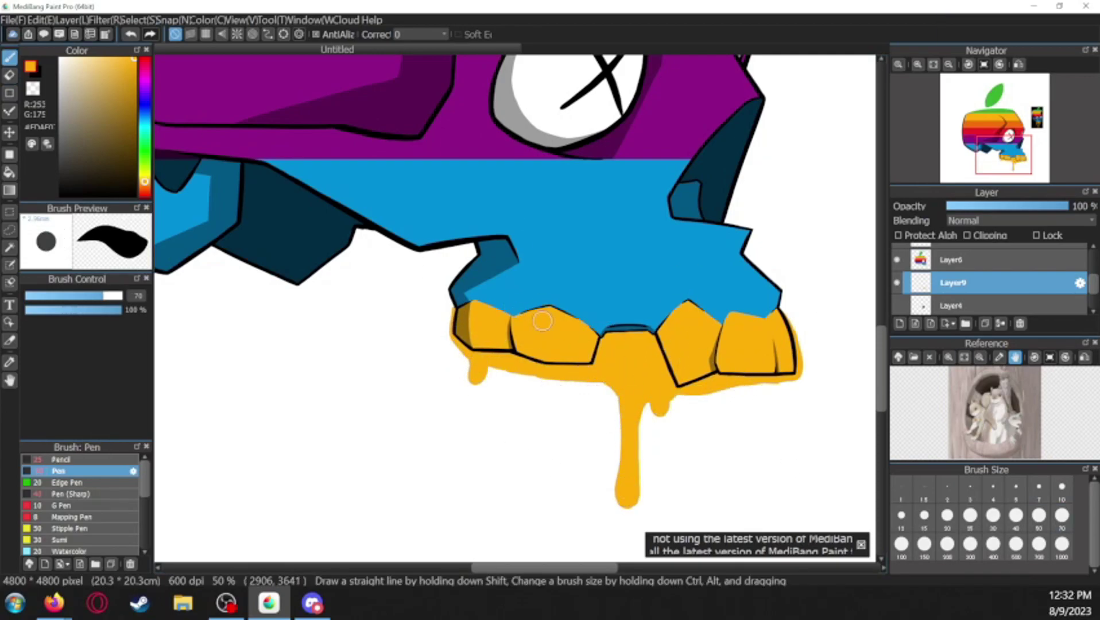
Try several long slime drips below the right-hand teeth, and undo the drips
{"action": "scroll", "coordinate": [615, 373], "scroll_direction": "down", "scroll_amount": 2}
{"action": "scroll", "coordinate": [631, 344], "scroll_direction": "up", "scroll_amount": 2}
{"action": "left_click_drag", "start_coordinate": [795, 336], "coordinate": [780, 425]}
{"action": "left_click_drag", "start_coordinate": [724, 393], "coordinate": [744, 342]}
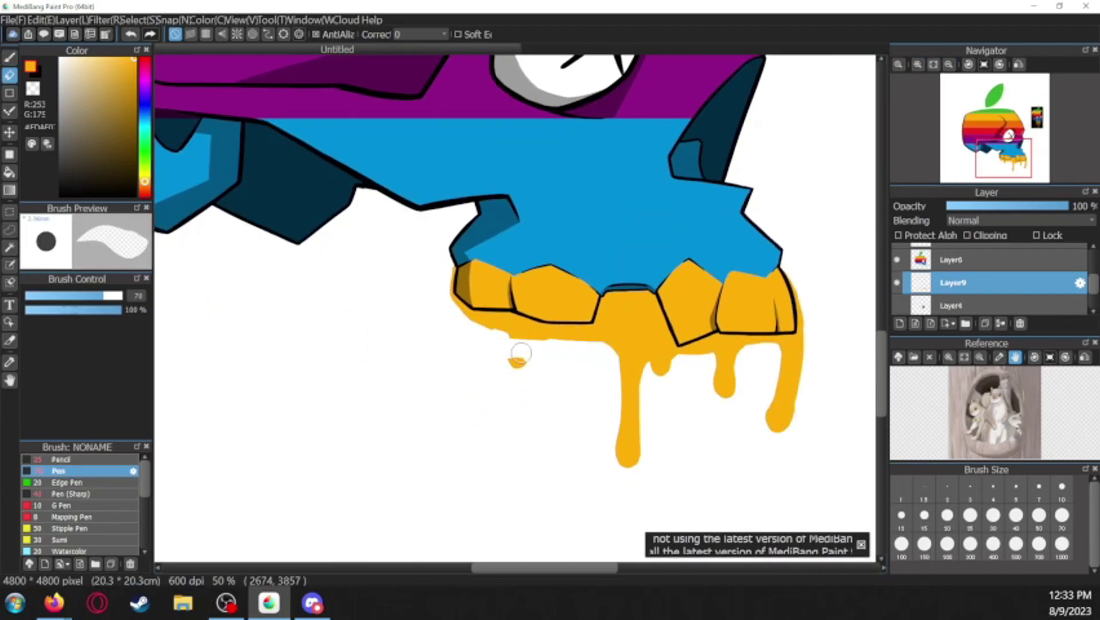
{"action": "key", "text": "ctrl+z"}
{"action": "key", "text": "ctrl+z"}
{"action": "key", "text": "ctrl+z"}
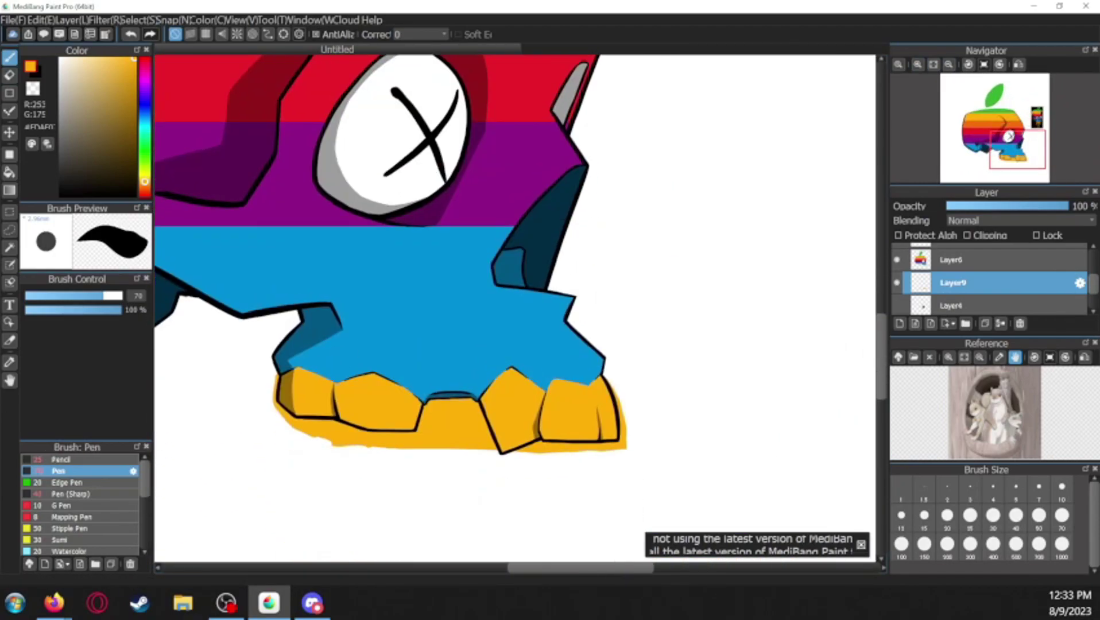
Paint slime drips of varied lengths below the teeth, with a thick middle drip and separate drops
{"action": "left_click_drag", "start_coordinate": [491, 442], "coordinate": [493, 511]}
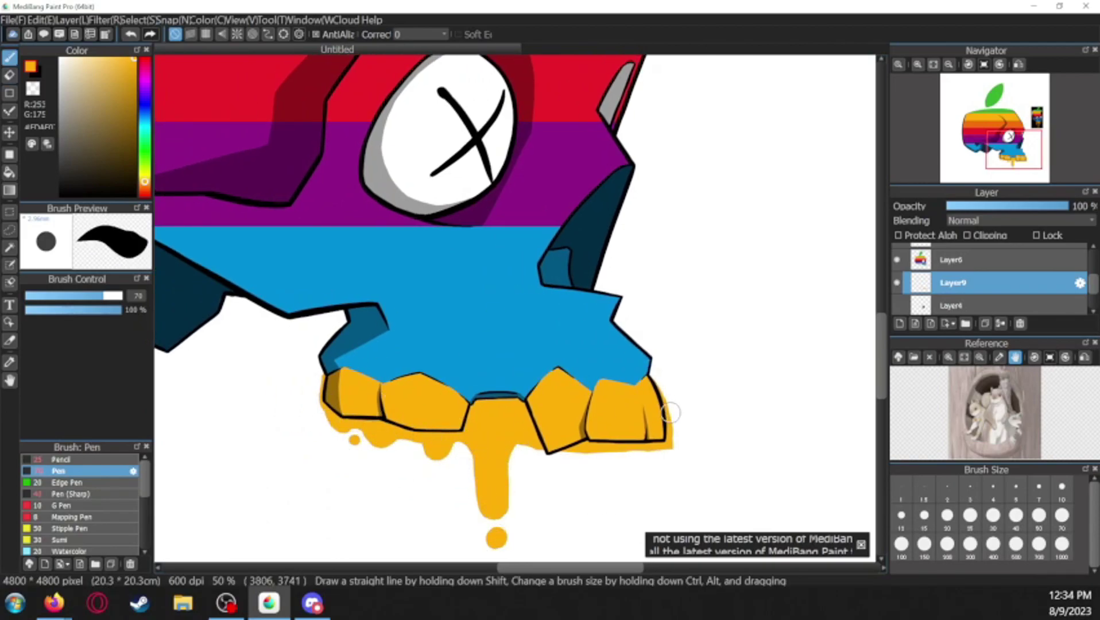
{"action": "left_click_drag", "start_coordinate": [671, 417], "coordinate": [664, 431]}
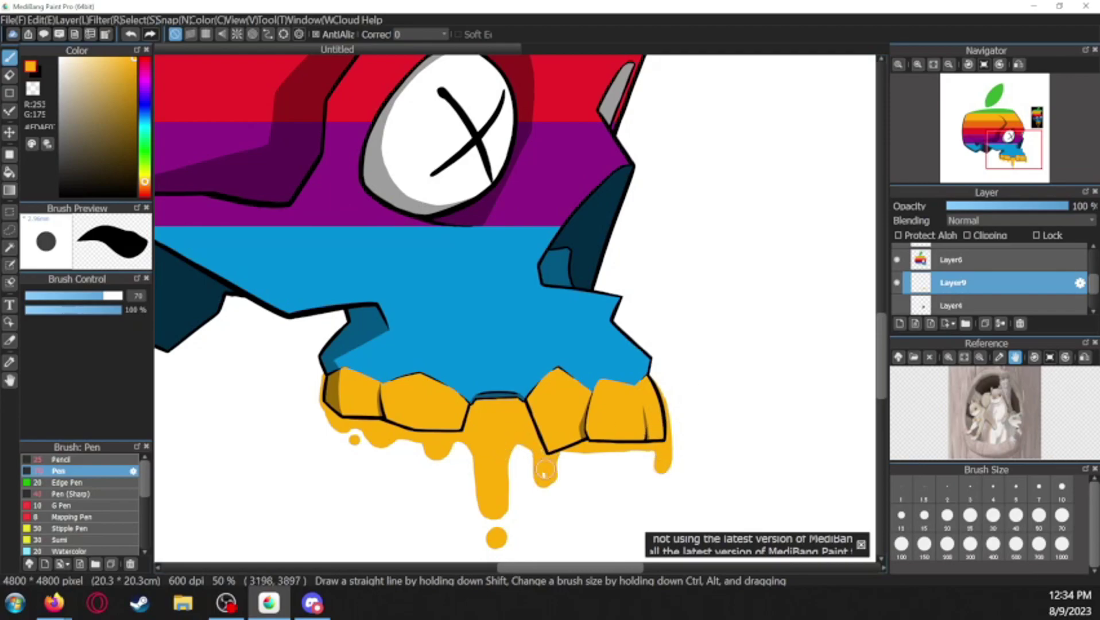
{"action": "scroll", "coordinate": [627, 469], "scroll_direction": "down", "scroll_amount": 1}
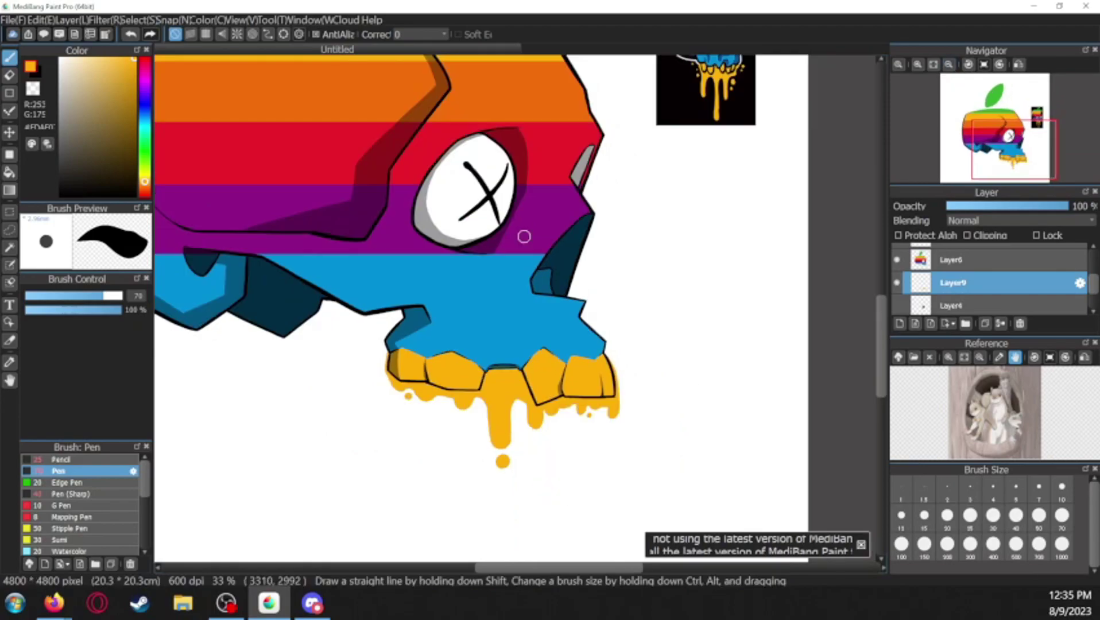
Trim the loose drop beneath the middle slime drip to a smaller size
{"action": "key", "text": "e"}
{"action": "left_click", "coordinate": [501, 460]}
{"action": "key", "text": "b"}
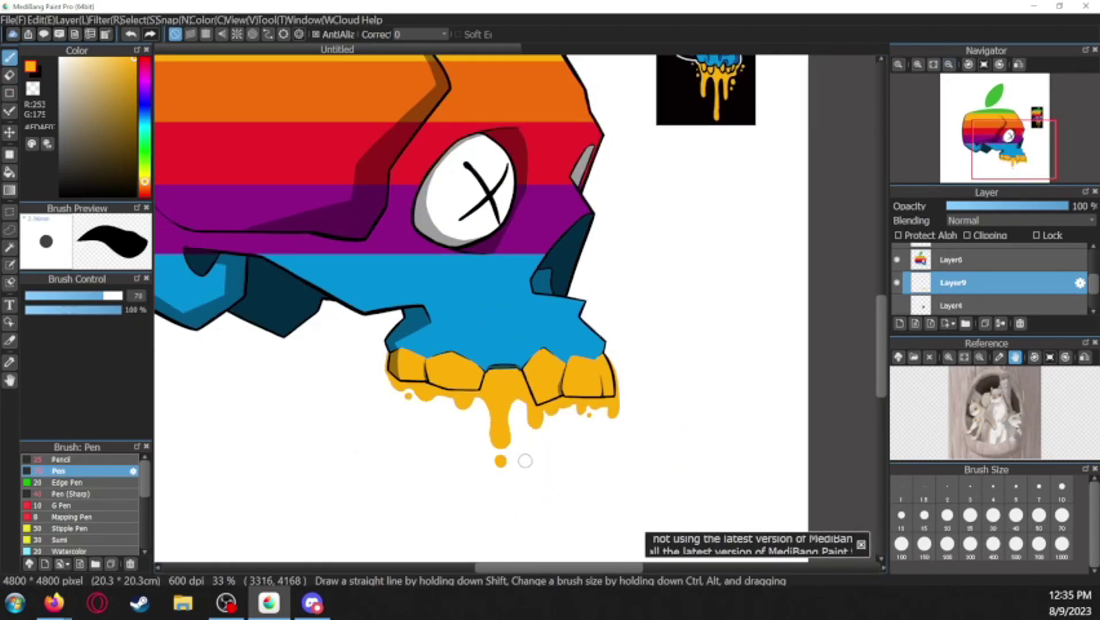
{"action": "scroll", "coordinate": [525, 460], "scroll_direction": "up", "scroll_amount": 2}
{"action": "left_click_drag", "start_coordinate": [524, 460], "coordinate": [525, 351]}
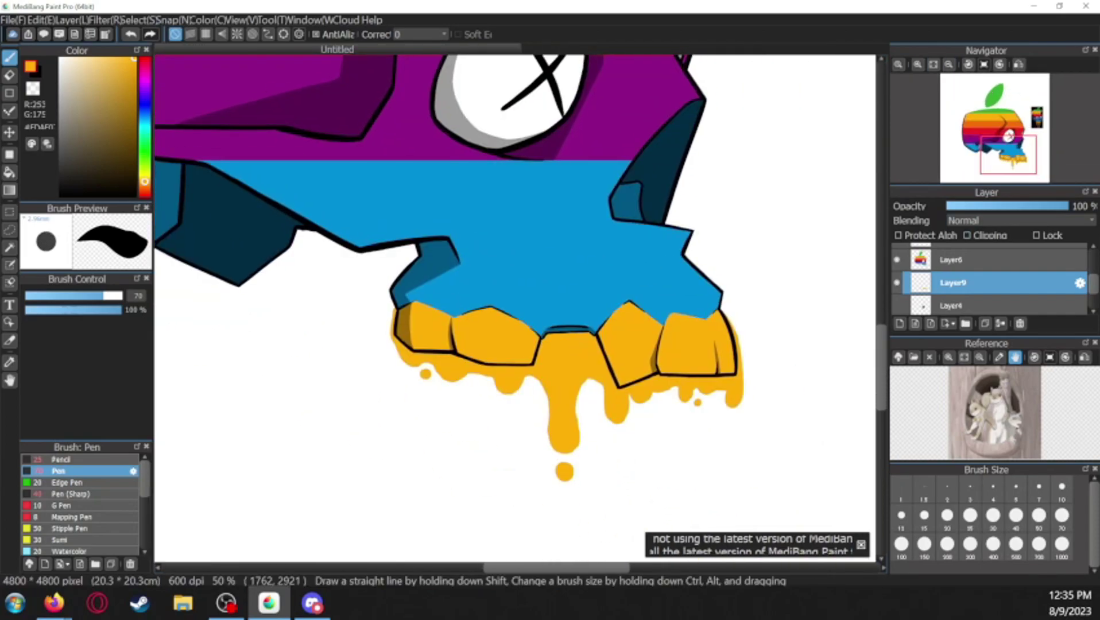
Add a new bottom layer and paint the background around the skull solid black on it
{"action": "scroll", "coordinate": [987, 281], "scroll_direction": "down", "scroll_amount": 2}
{"action": "left_click", "coordinate": [953, 303]}
{"action": "scroll", "coordinate": [516, 310], "scroll_direction": "down", "scroll_amount": 3}
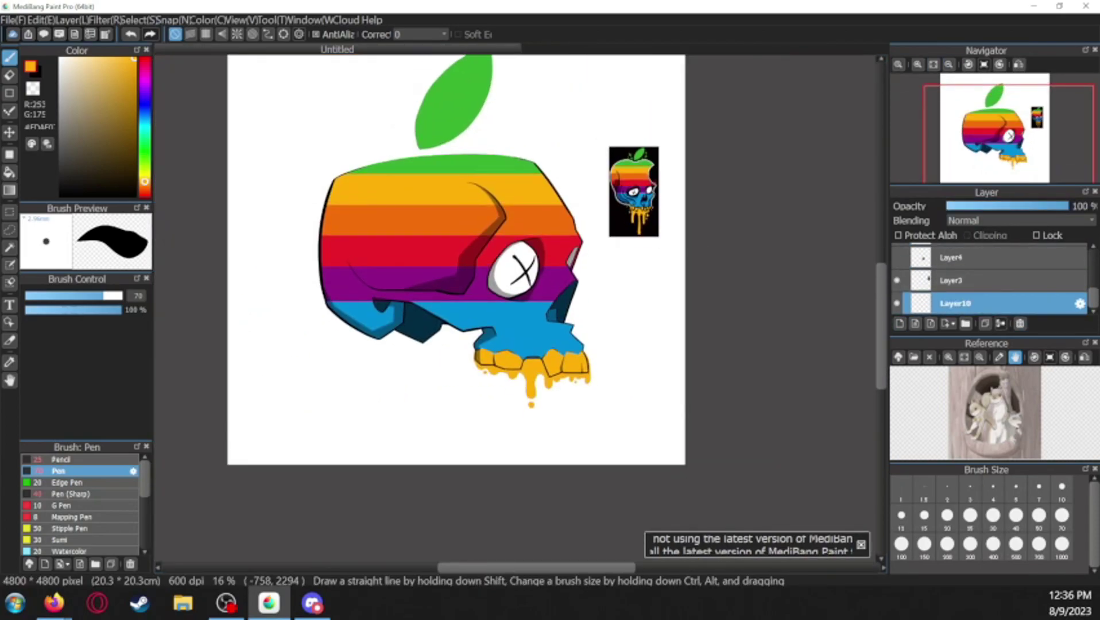
{"action": "left_click", "coordinate": [60, 194]}
{"action": "mouse_move", "coordinate": [275, 172]}
{"action": "left_mouse_down"}
{"action": "mouse_move", "coordinate": [467, 437]}
{"action": "mouse_move", "coordinate": [614, 111]}
{"action": "mouse_move", "coordinate": [402, 109]}
{"action": "left_mouse_up"}
Erase the black behind the eye and the nose cavity on the background layer
{"action": "key", "text": "e"}
{"action": "scroll", "coordinate": [528, 356], "scroll_direction": "up", "scroll_amount": 2}
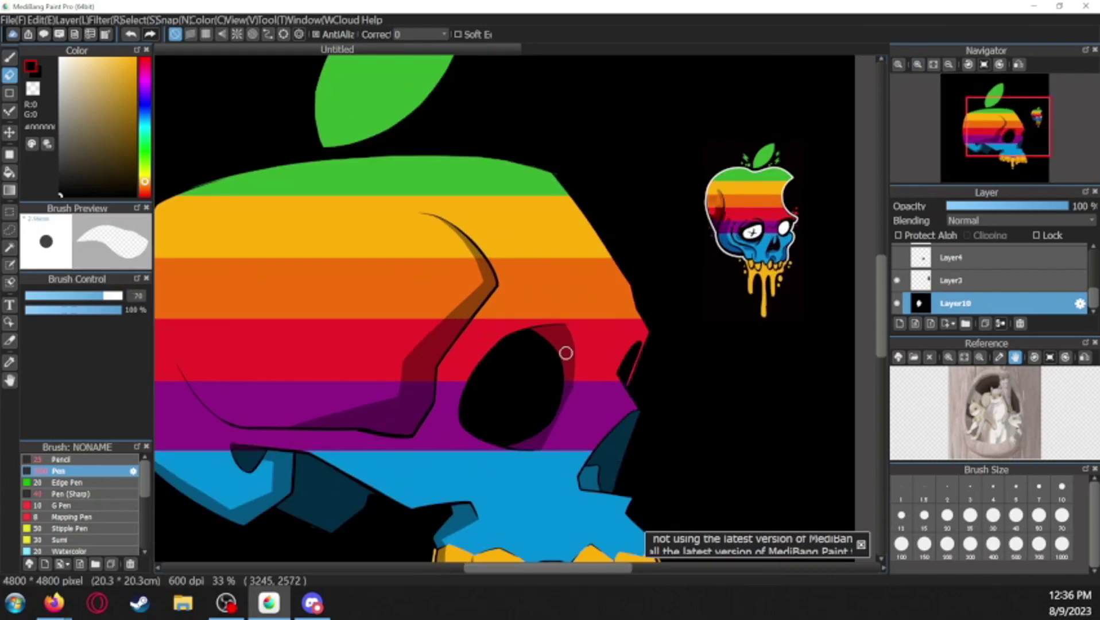
{"action": "left_click_drag", "start_coordinate": [528, 355], "coordinate": [615, 340]}
Select Layer6, clean up the rough upper-left edge of the cranium and sample the green stripe's colour
{"action": "left_click", "coordinate": [953, 273]}
{"action": "scroll", "coordinate": [543, 203], "scroll_direction": "up", "scroll_amount": 2}
{"action": "left_click_drag", "start_coordinate": [542, 204], "coordinate": [376, 261]}
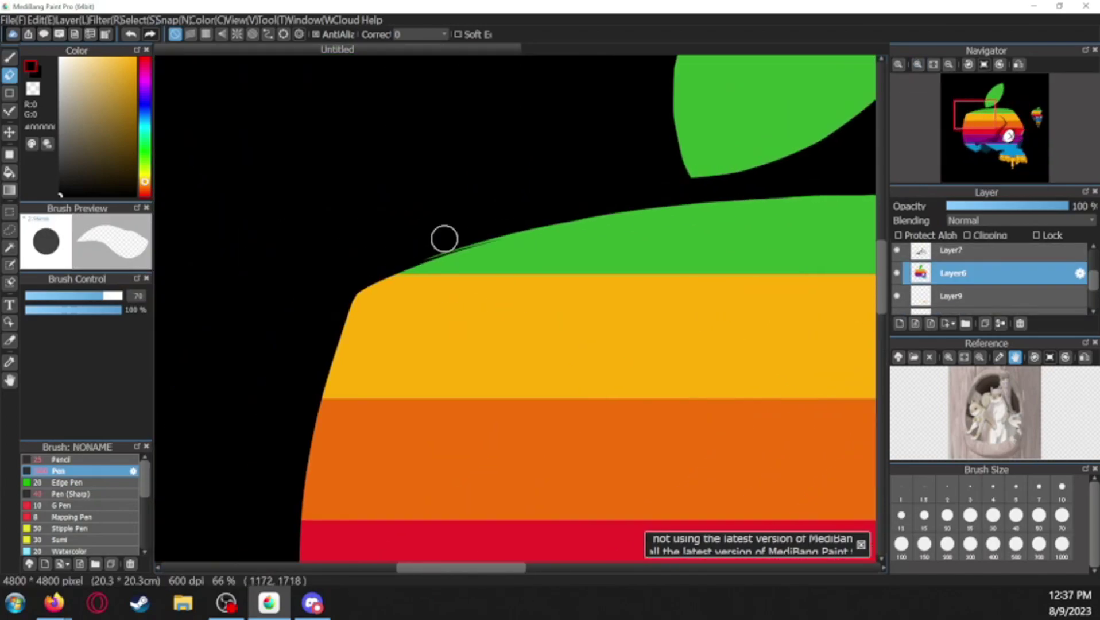
{"action": "left_click", "coordinate": [545, 221], "text": "alt"}
{"action": "scroll", "coordinate": [698, 417], "scroll_direction": "down", "scroll_amount": 5}
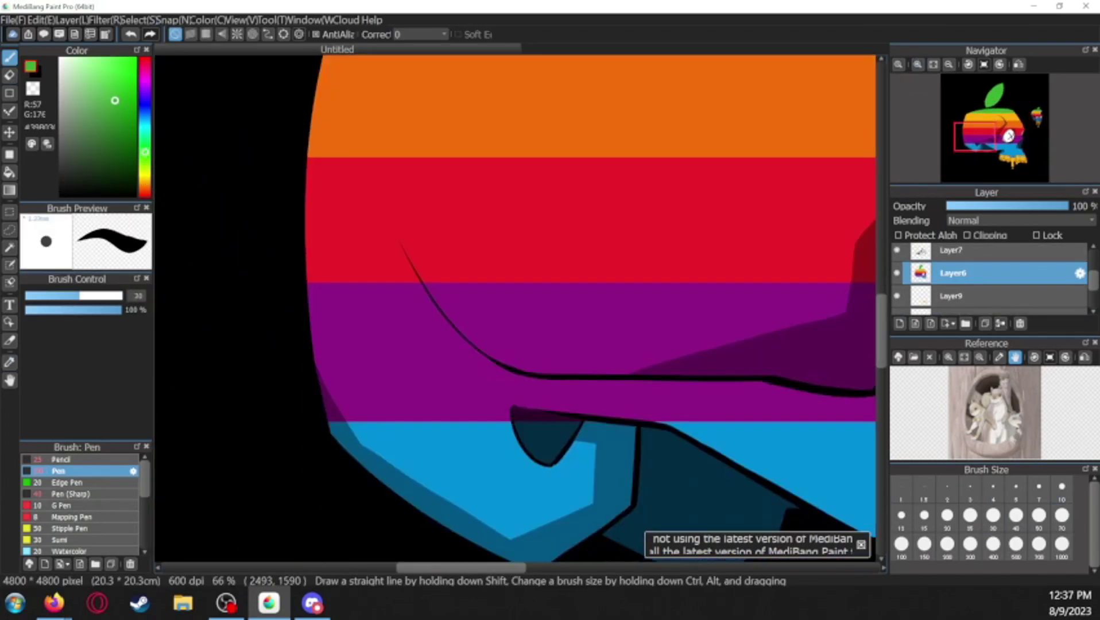
Select Layer9 and paint a thin white outline along the underside of the cheekbone and jaw with brush size 30
{"action": "scroll", "coordinate": [699, 418], "scroll_direction": "right", "scroll_amount": 5}
{"action": "left_click", "coordinate": [953, 295]}
{"action": "key", "text": "b"}
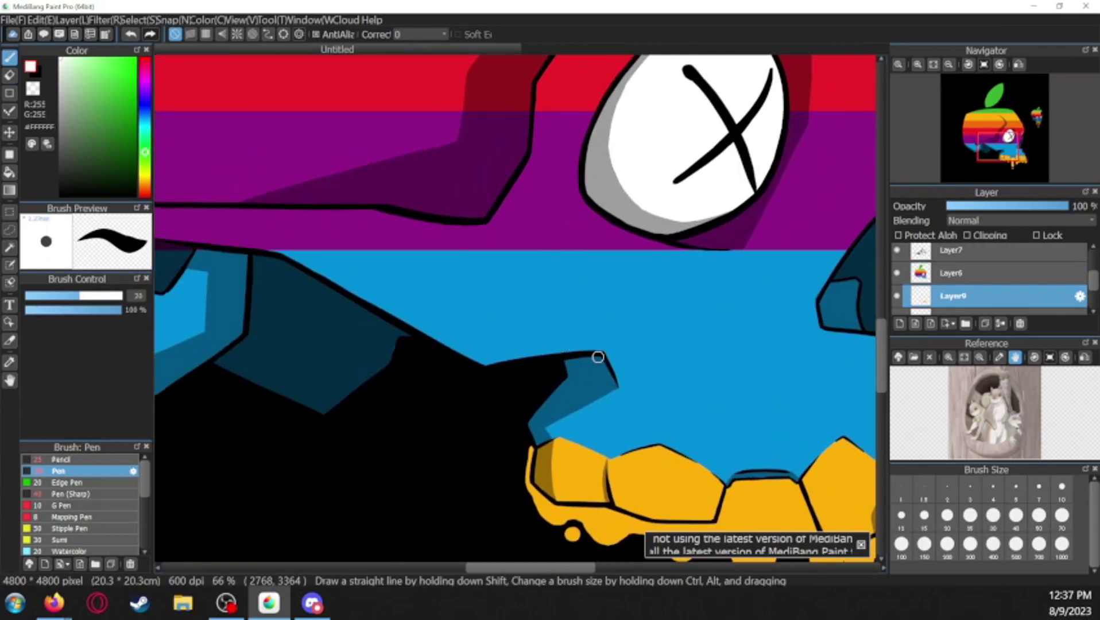
{"action": "left_click_drag", "start_coordinate": [439, 350], "coordinate": [486, 365]}
{"action": "key", "text": "ctrl+Left"}
{"action": "left_click_drag", "start_coordinate": [592, 294], "coordinate": [546, 378]}
{"action": "scroll", "coordinate": [517, 287], "scroll_direction": "down", "scroll_amount": 5}
{"action": "left_click_drag", "start_coordinate": [416, 331], "coordinate": [500, 268]}
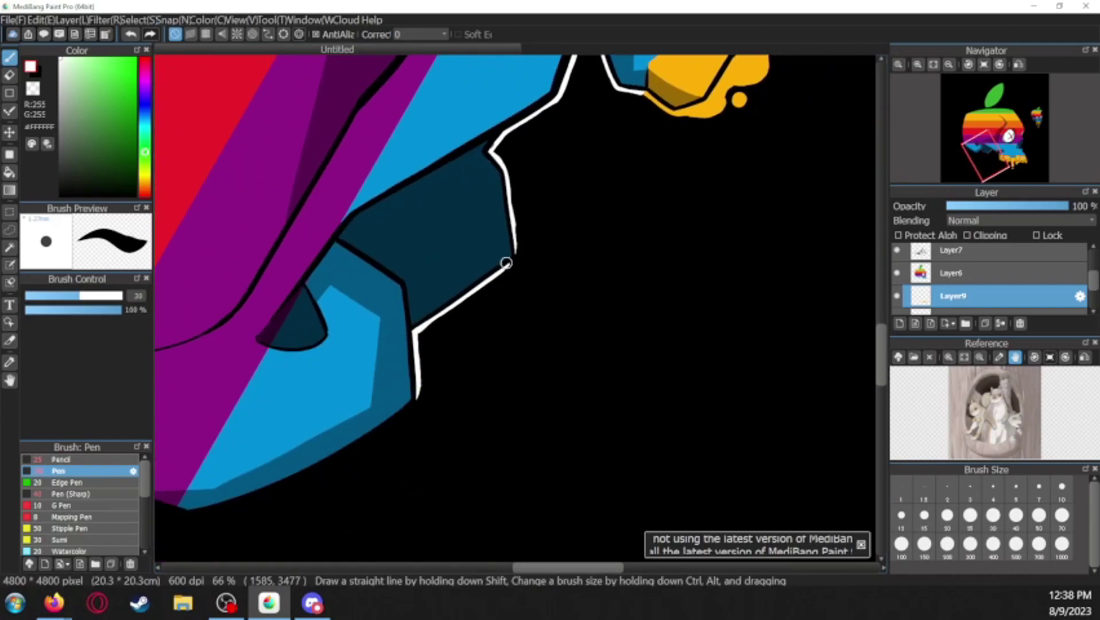
Increase the brush size to 50 and thicken the white outline along the rear jaw and its underside
{"action": "key", "text": "bracketright"}
{"action": "key", "text": "bracketright"}
{"action": "mouse_move", "coordinate": [213, 517]}
{"action": "left_mouse_down"}
{"action": "mouse_move", "coordinate": [325, 470]}
{"action": "mouse_move", "coordinate": [418, 398]}
{"action": "left_mouse_up"}
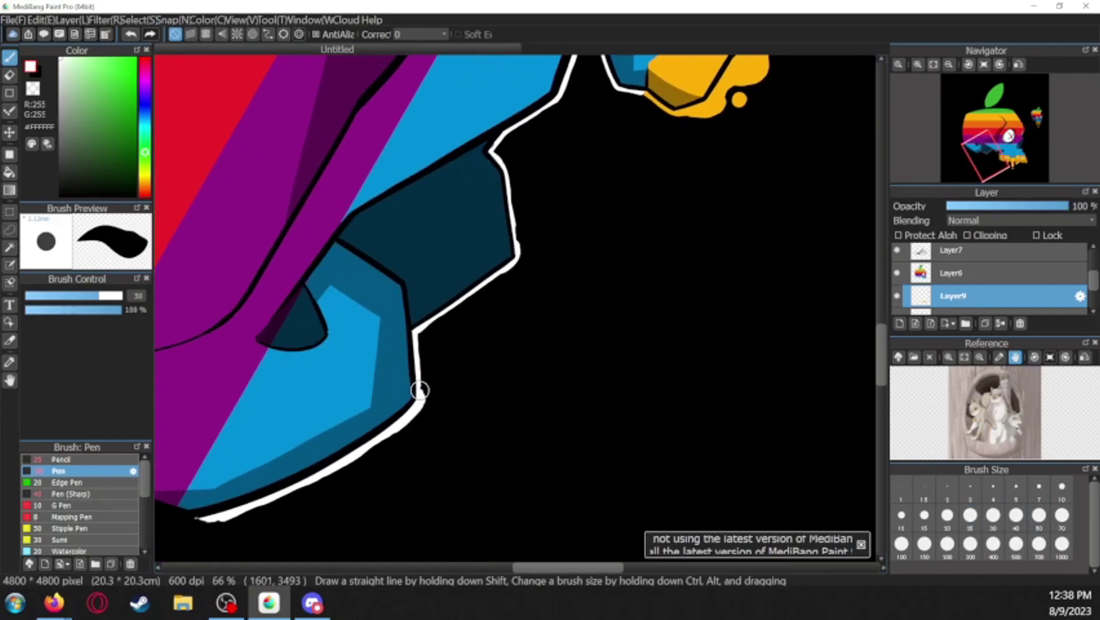
{"action": "left_click_drag", "start_coordinate": [517, 255], "coordinate": [565, 86]}
{"action": "scroll", "coordinate": [566, 86], "scroll_direction": "up", "scroll_amount": 3}
Extend the white outline around the rear jaw corner and up the back of the skull
{"action": "left_click_drag", "start_coordinate": [580, 193], "coordinate": [640, 260]}
{"action": "key", "text": "ctrl+Left"}
{"action": "mouse_move", "coordinate": [499, 560]}
{"action": "left_mouse_down"}
{"action": "mouse_move", "coordinate": [458, 357]}
{"action": "mouse_move", "coordinate": [585, 126]}
{"action": "left_mouse_up"}
{"action": "key", "text": "ctrl+Right"}
{"action": "scroll", "coordinate": [582, 179], "scroll_direction": "up", "scroll_amount": 3}
{"action": "left_click_drag", "start_coordinate": [581, 179], "coordinate": [517, 397]}
{"action": "scroll", "coordinate": [517, 397], "scroll_direction": "down", "scroll_amount": 3}
{"action": "mouse_move", "coordinate": [520, 307]}
{"action": "left_mouse_down"}
{"action": "mouse_move", "coordinate": [520, 380]}
{"action": "mouse_move", "coordinate": [551, 534]}
{"action": "left_mouse_up"}
{"action": "scroll", "coordinate": [551, 534], "scroll_direction": "down", "scroll_amount": 3}
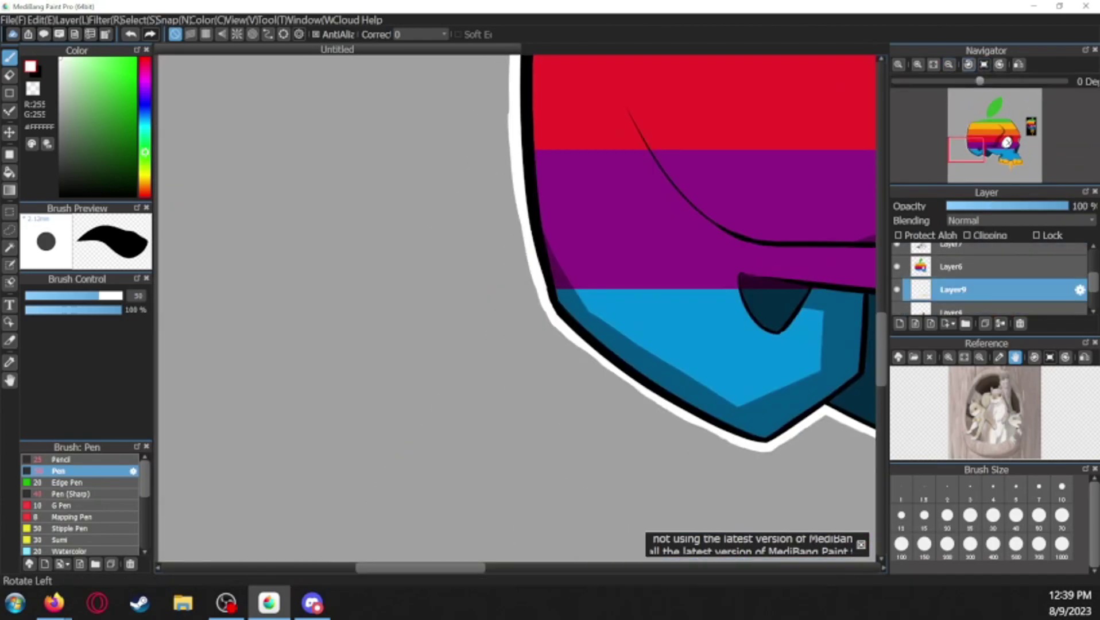
Even out and thicken the white outline from the back of the skull along the jaw to the first tooth
{"action": "key", "text": "ctrl+Left"}
{"action": "scroll", "coordinate": [870, 278], "scroll_direction": "down", "scroll_amount": 3}
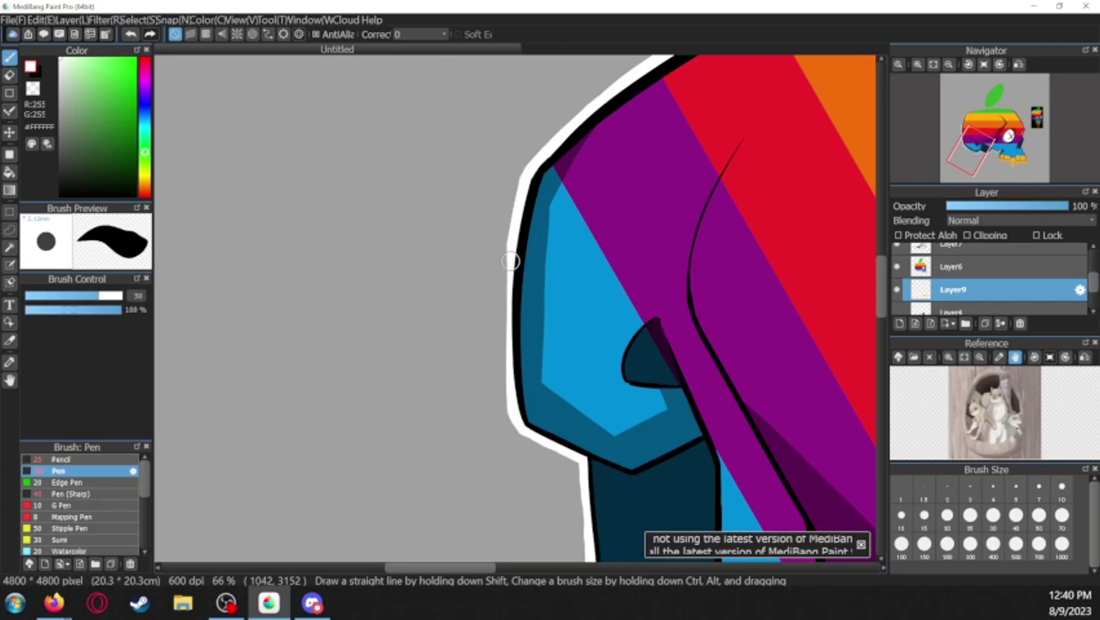
{"action": "scroll", "coordinate": [581, 288], "scroll_direction": "down", "scroll_amount": 3}
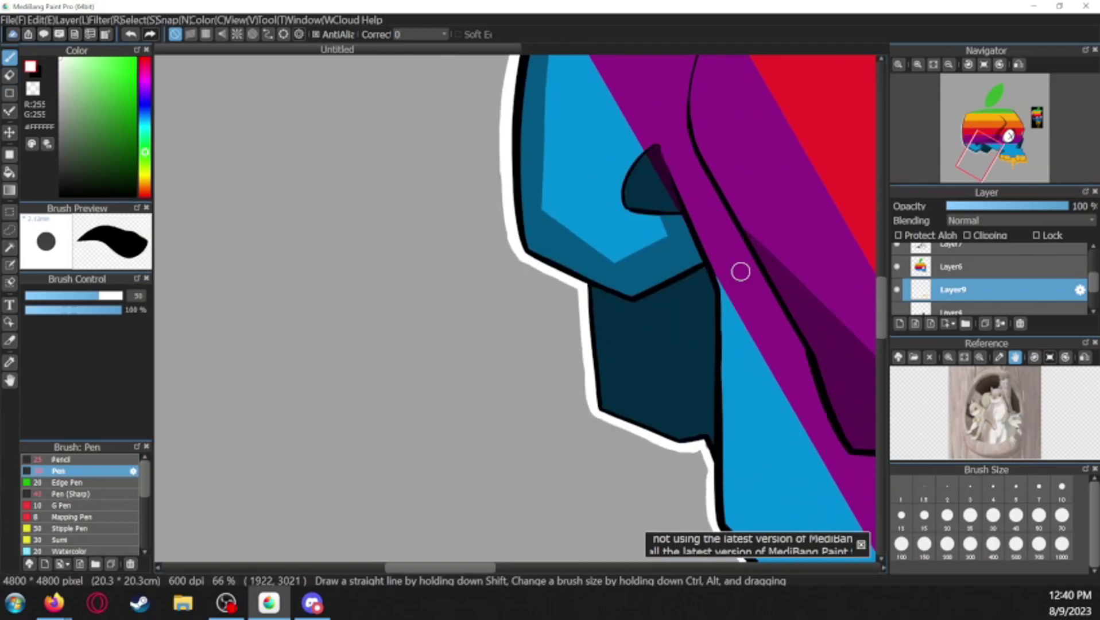
{"action": "scroll", "coordinate": [520, 244], "scroll_direction": "down", "scroll_amount": 3}
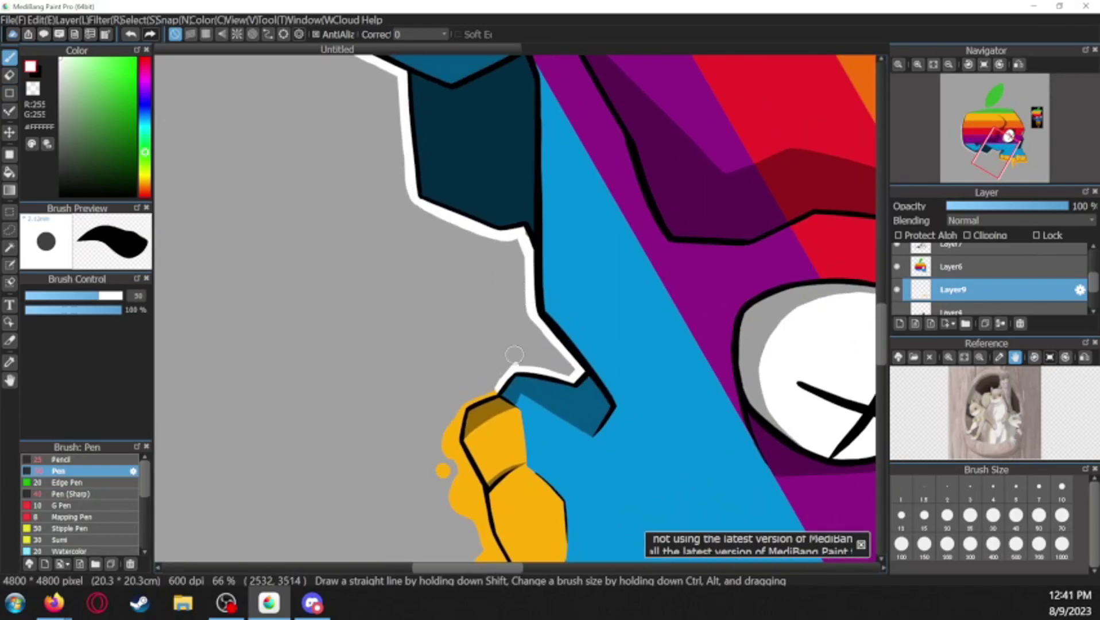
Erase the uneven outer edges of the white outline below the jaw and cheekbone
{"action": "key", "text": "e"}
{"action": "key", "text": "ctrl+0"}
{"action": "key", "text": "b"}
{"action": "key", "text": "e"}
{"action": "key", "text": "ctrl+Left"}
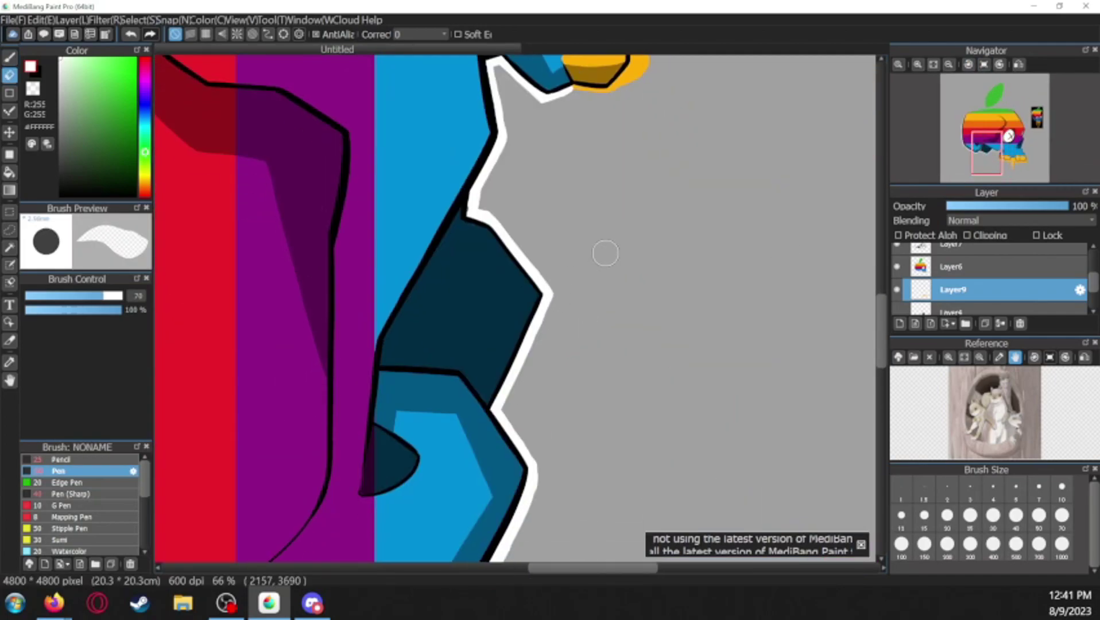
Outline the upper-left corner and top curve of the cranium in white and trim the uneven corner
{"action": "key", "text": "ctrl+Right"}
{"action": "key", "text": "b"}
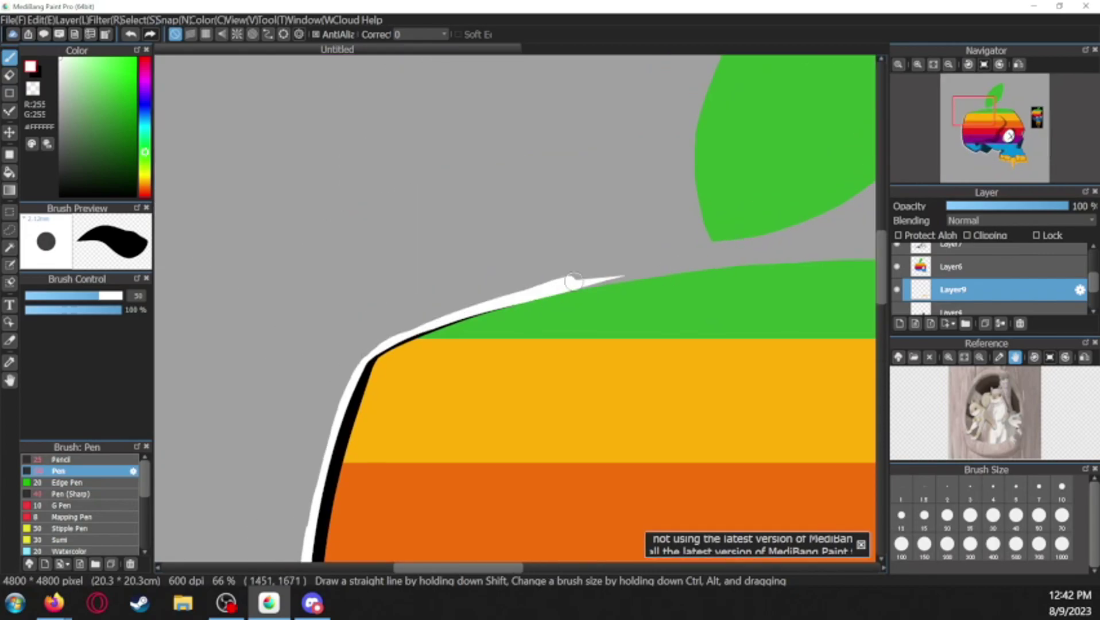
{"action": "mouse_move", "coordinate": [844, 259]}
{"action": "left_mouse_down"}
{"action": "mouse_move", "coordinate": [631, 275]}
{"action": "mouse_move", "coordinate": [399, 336]}
{"action": "left_mouse_up"}
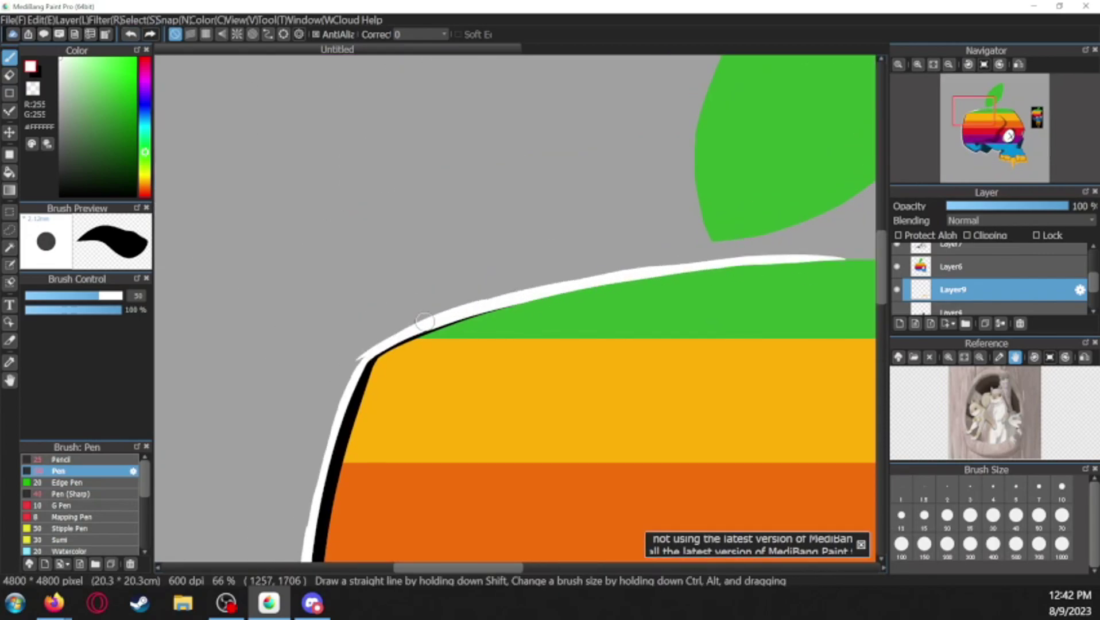
{"action": "key", "text": "e"}
{"action": "scroll", "coordinate": [310, 339], "scroll_direction": "down", "scroll_amount": 5}
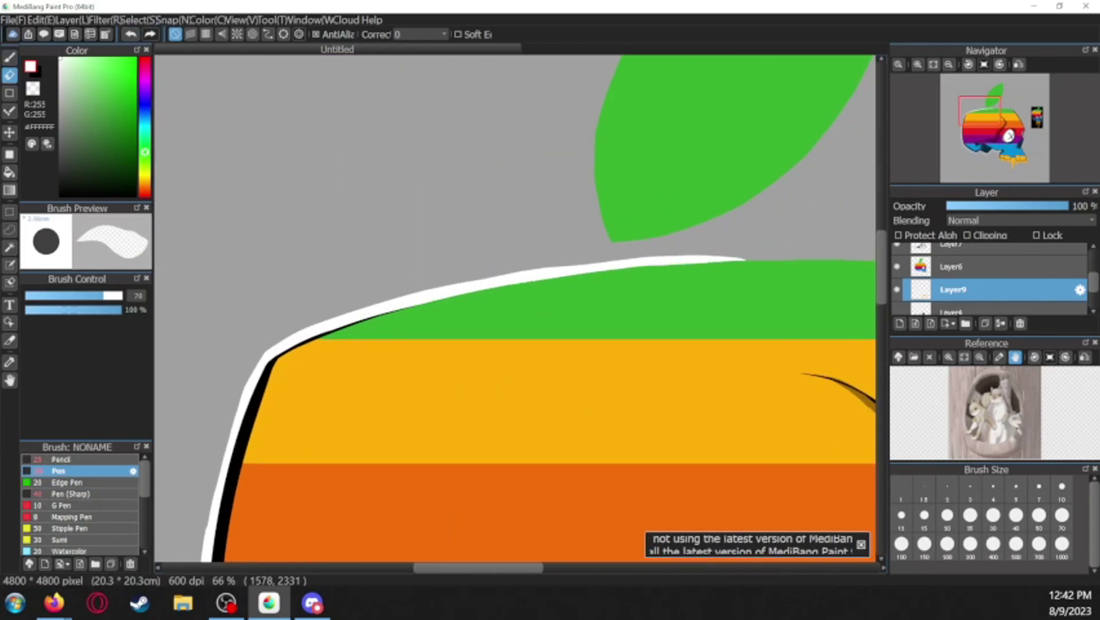
Paint the white outline along the front of the face, from the brow past the nose to the upper jaw
{"action": "left_click_drag", "start_coordinate": [559, 324], "coordinate": [508, 542]}
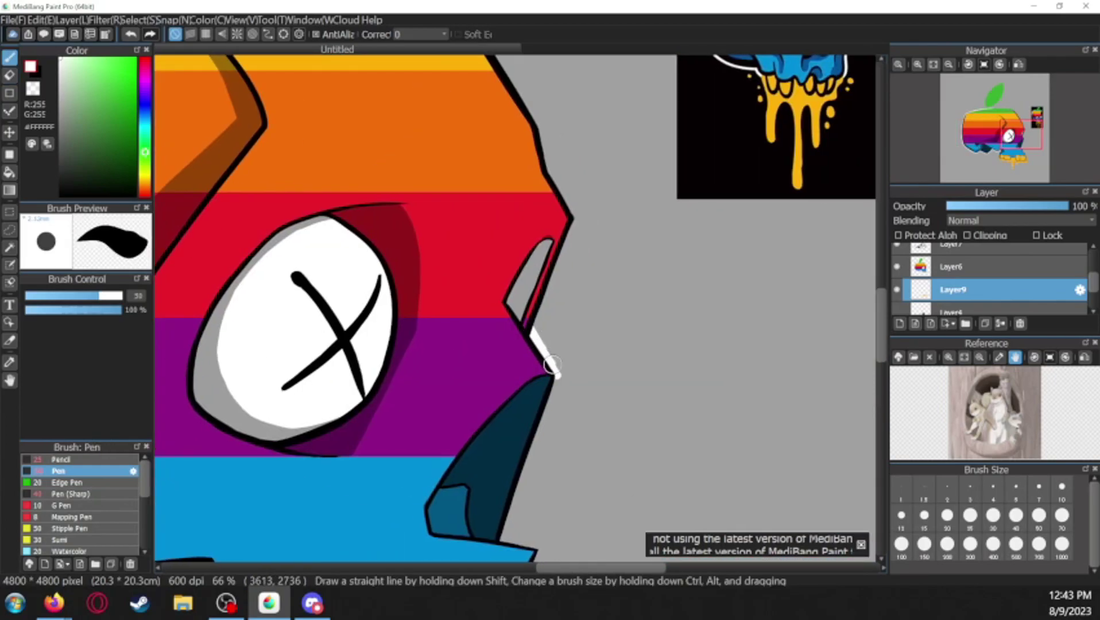
{"action": "scroll", "coordinate": [508, 542], "scroll_direction": "down", "scroll_amount": 3}
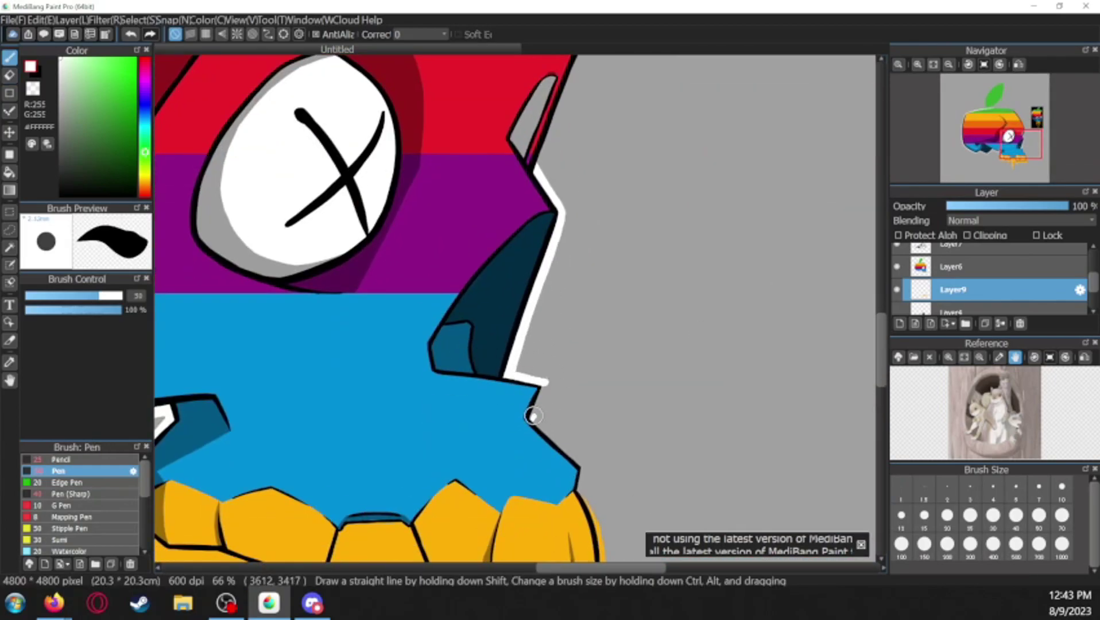
{"action": "scroll", "coordinate": [537, 407], "scroll_direction": "down", "scroll_amount": 3}
{"action": "mouse_move", "coordinate": [536, 246]}
{"action": "left_mouse_down"}
{"action": "mouse_move", "coordinate": [580, 309]}
{"action": "mouse_move", "coordinate": [723, 393]}
{"action": "left_mouse_up"}
{"action": "left_click", "coordinate": [723, 393], "text": "alt"}
{"action": "scroll", "coordinate": [723, 393], "scroll_direction": "up", "scroll_amount": 10}
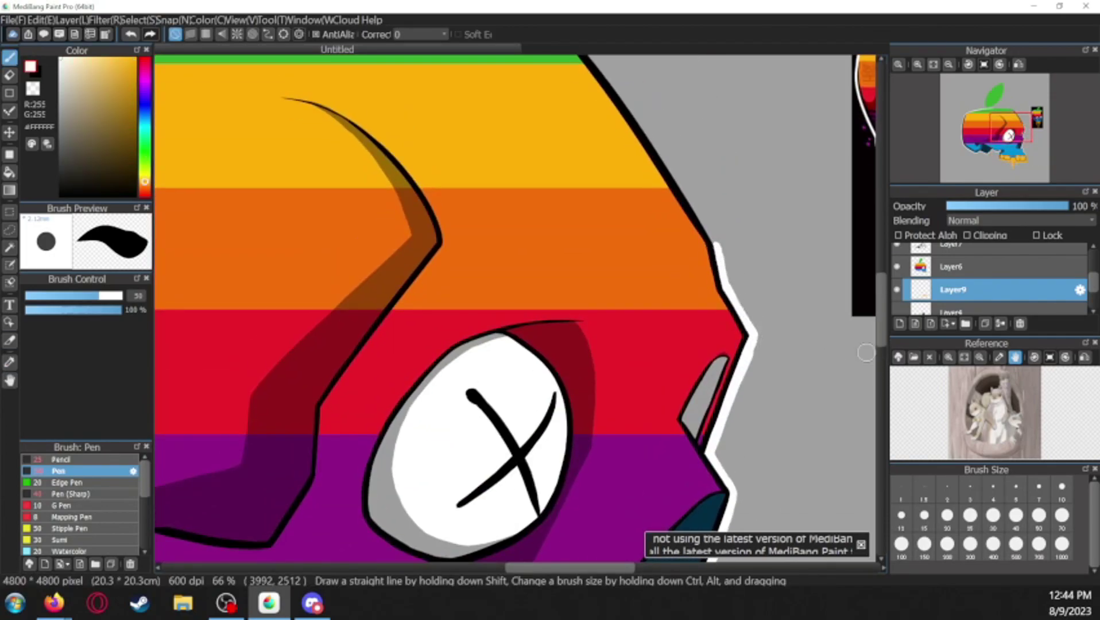
Continue the white outline up the forehead and over the top of the skull to close it
{"action": "left_click", "coordinate": [307, 261], "text": "alt"}
{"action": "left_click_drag", "start_coordinate": [307, 261], "coordinate": [333, 540]}
{"action": "scroll", "coordinate": [333, 402], "scroll_direction": "down", "scroll_amount": 5}
{"action": "mouse_move", "coordinate": [370, 172]}
{"action": "left_mouse_down"}
{"action": "mouse_move", "coordinate": [401, 282]}
{"action": "mouse_move", "coordinate": [523, 508]}
{"action": "left_mouse_up"}
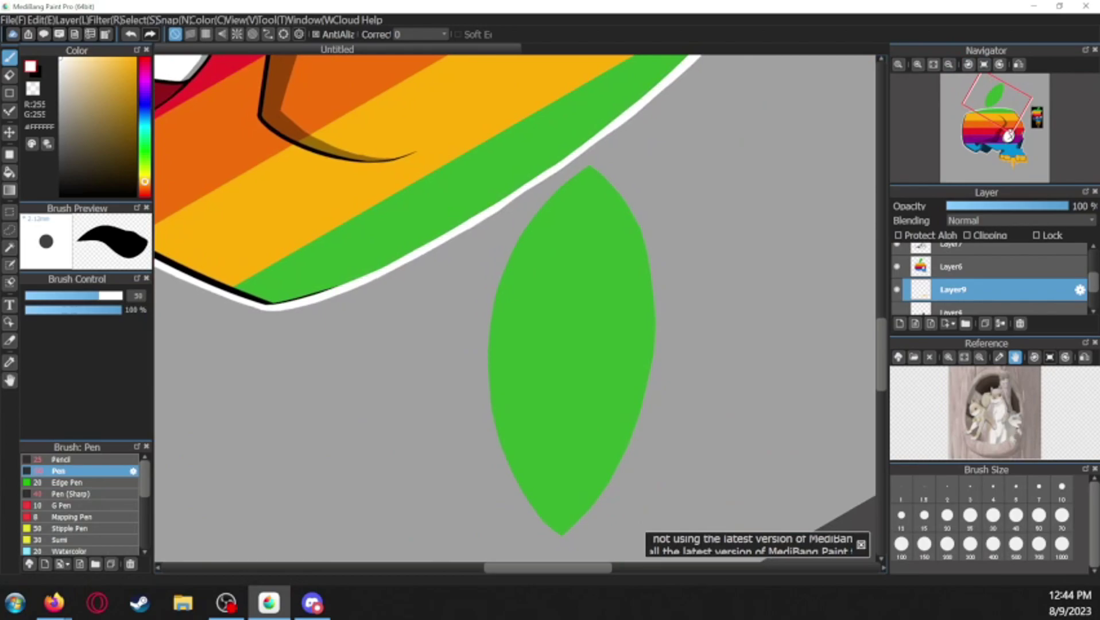
Paint a white outline around the green leaf, redoing the first stroke
{"action": "left_click_drag", "start_coordinate": [539, 211], "coordinate": [520, 453]}
{"action": "key", "text": "ctrl+z"}
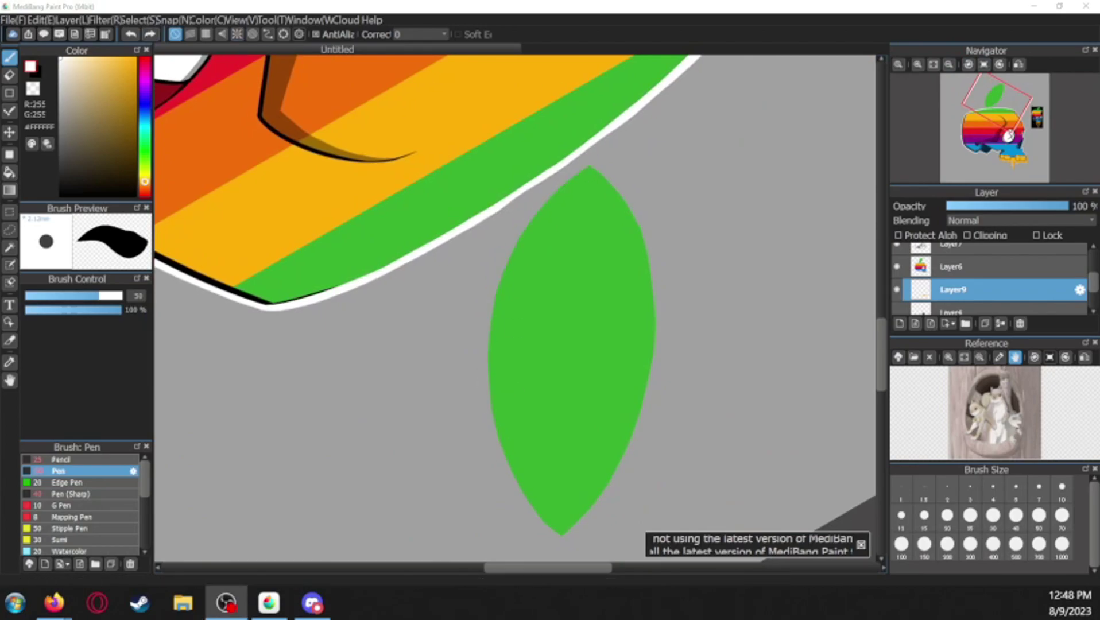
{"action": "mouse_move", "coordinate": [574, 175]}
{"action": "left_mouse_down"}
{"action": "mouse_move", "coordinate": [488, 402]}
{"action": "mouse_move", "coordinate": [562, 536]}
{"action": "left_mouse_up"}
{"action": "mouse_move", "coordinate": [416, 201]}
{"action": "left_mouse_down"}
{"action": "mouse_move", "coordinate": [372, 284]}
{"action": "mouse_move", "coordinate": [374, 396]}
{"action": "left_mouse_up"}
{"action": "scroll", "coordinate": [402, 344], "scroll_direction": "up", "scroll_amount": 4}
{"action": "left_click_drag", "start_coordinate": [402, 350], "coordinate": [540, 229]}
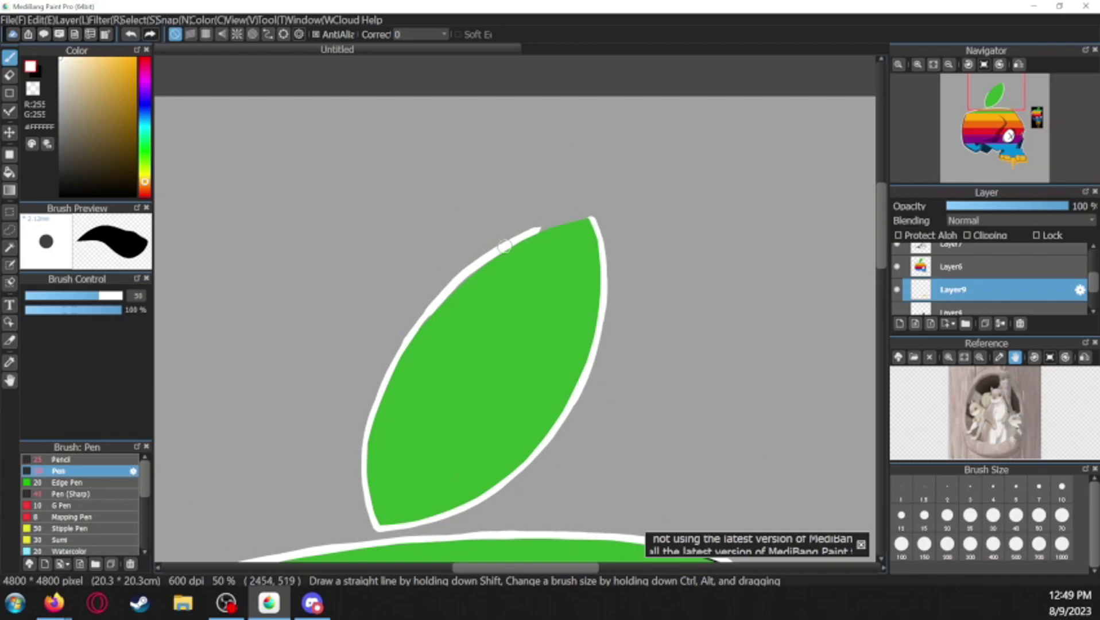
Close the white outline at the leaf's tip and clean up its uneven edges
{"action": "scroll", "coordinate": [365, 423], "scroll_direction": "down", "scroll_amount": 4}
{"action": "scroll", "coordinate": [402, 401], "scroll_direction": "left", "scroll_amount": 2}
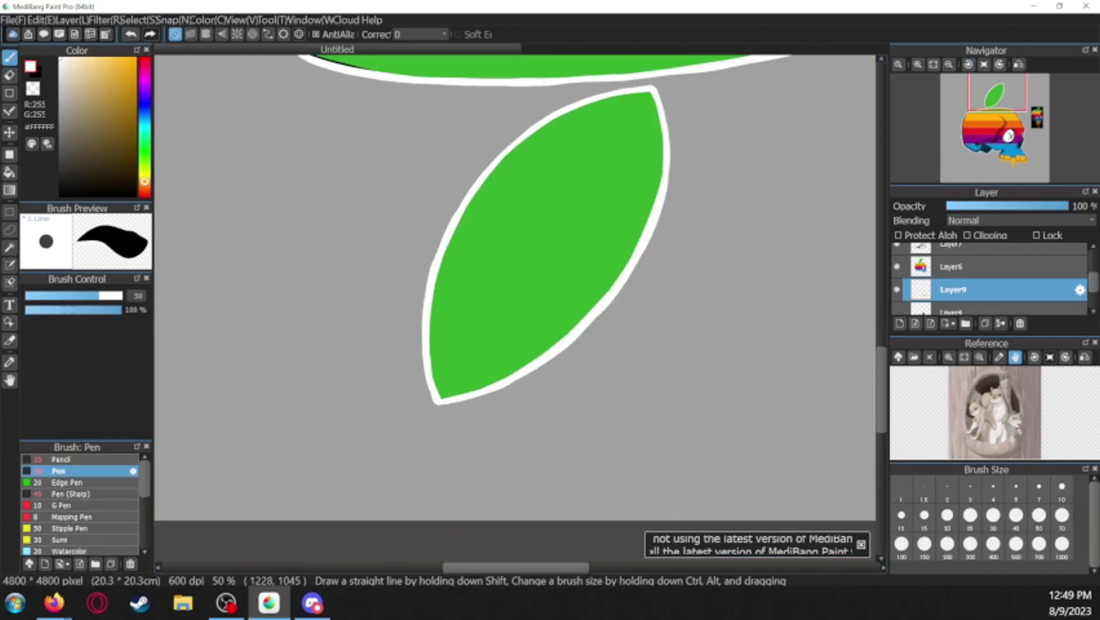
{"action": "key", "text": "e"}
{"action": "scroll", "coordinate": [236, 348], "scroll_direction": "down", "scroll_amount": 3}
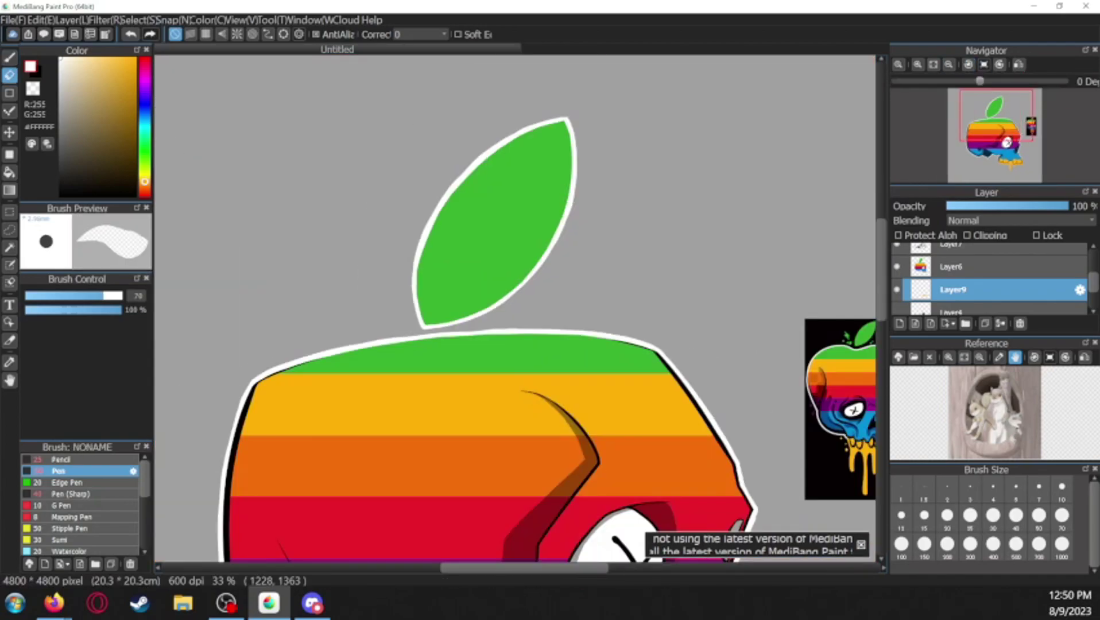
{"action": "key", "text": "b"}
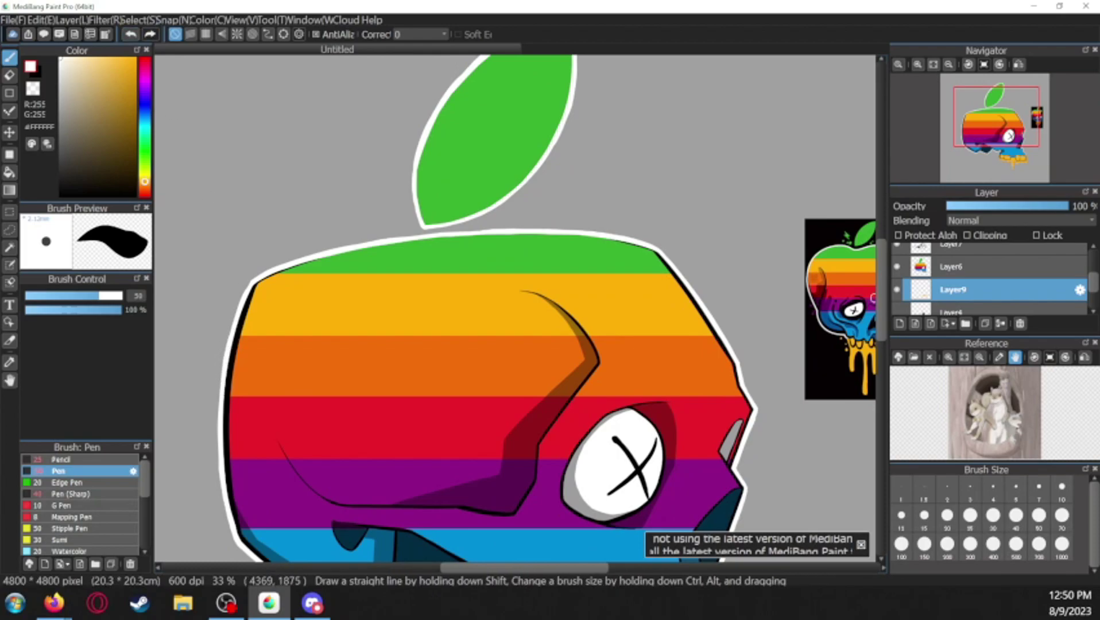
Select the background layer Layer10 and make the background fully black again
{"action": "scroll", "coordinate": [760, 326], "scroll_direction": "down", "scroll_amount": 3}
{"action": "key", "text": "e"}
{"action": "scroll", "coordinate": [492, 497], "scroll_direction": "down", "scroll_amount": 2}
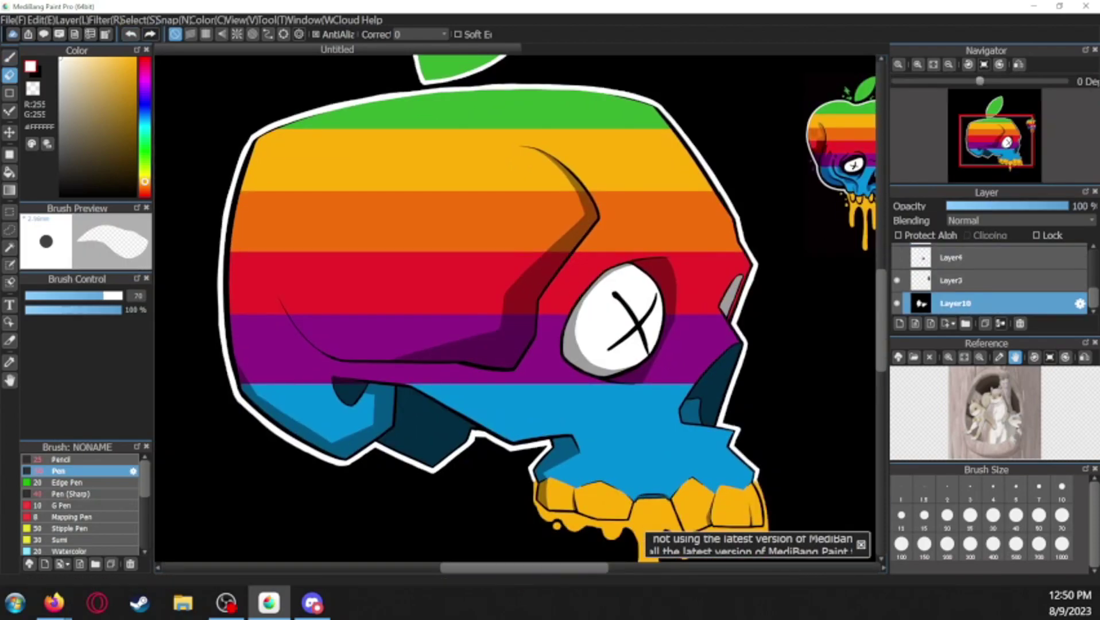
{"action": "scroll", "coordinate": [283, 384], "scroll_direction": "down", "scroll_amount": 2}
Add purple splatter dots outside the white outline at the back of the skull and beside the nose
{"action": "key", "text": "b"}
{"action": "scroll", "coordinate": [283, 383], "scroll_direction": "up", "scroll_amount": 2}
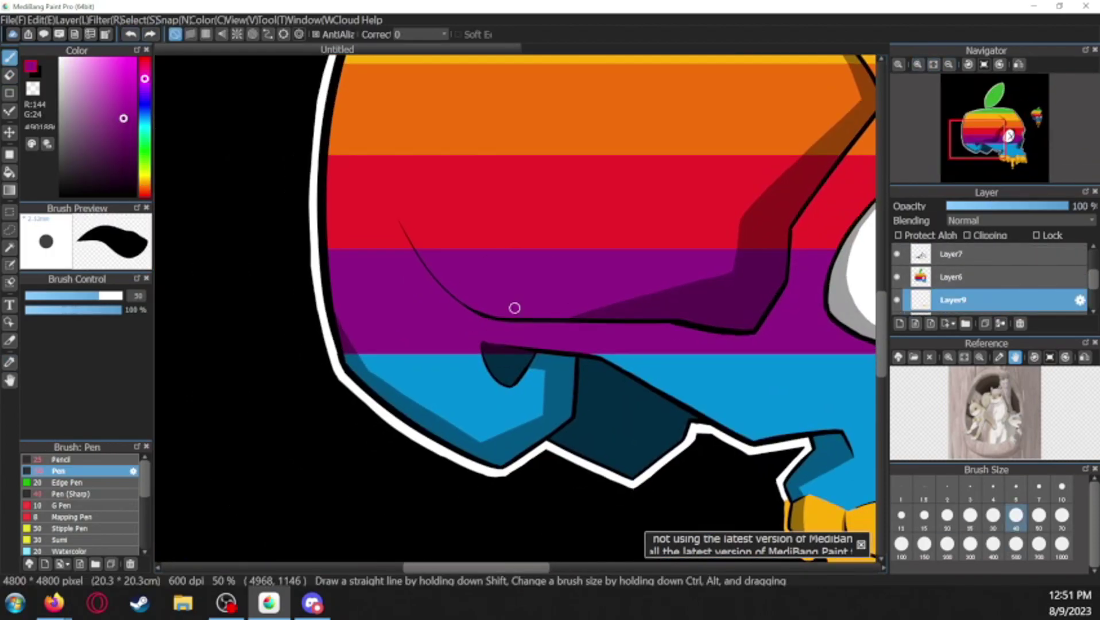
{"action": "left_click", "coordinate": [294, 304]}
{"action": "left_click", "coordinate": [628, 296]}
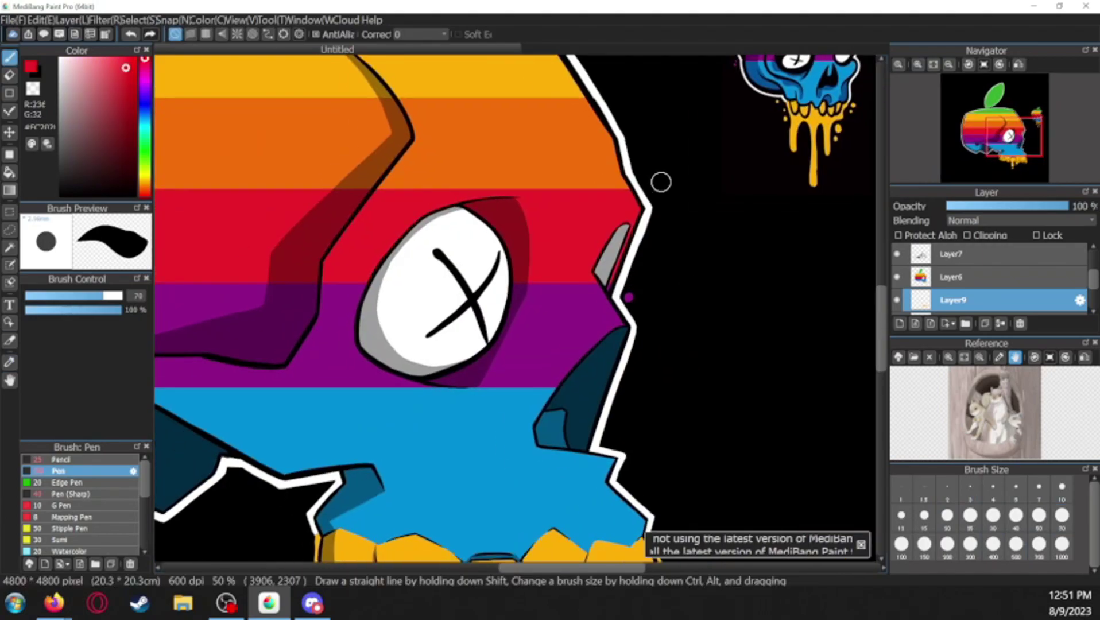
Add red splatter dots beside the brow and yellow ones on both sides of the teeth
{"action": "scroll", "coordinate": [683, 281], "scroll_direction": "up", "scroll_amount": 1}
{"action": "scroll", "coordinate": [683, 281], "scroll_direction": "down", "scroll_amount": 4}
{"action": "left_click", "coordinate": [670, 337], "text": "alt"}
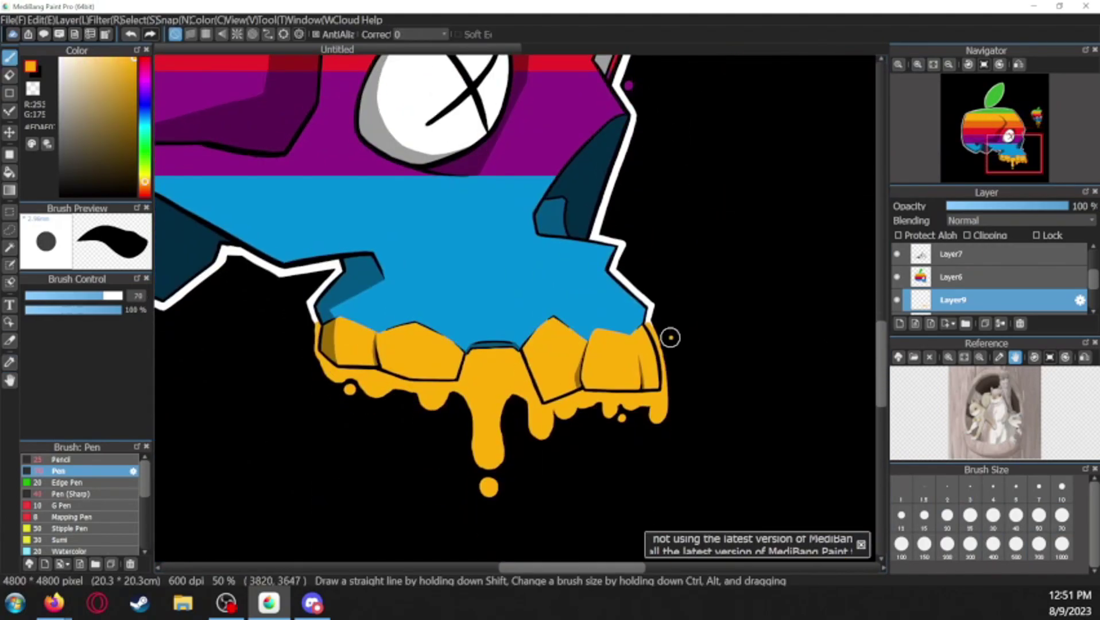
{"action": "scroll", "coordinate": [843, 359], "scroll_direction": "up", "scroll_amount": 3}
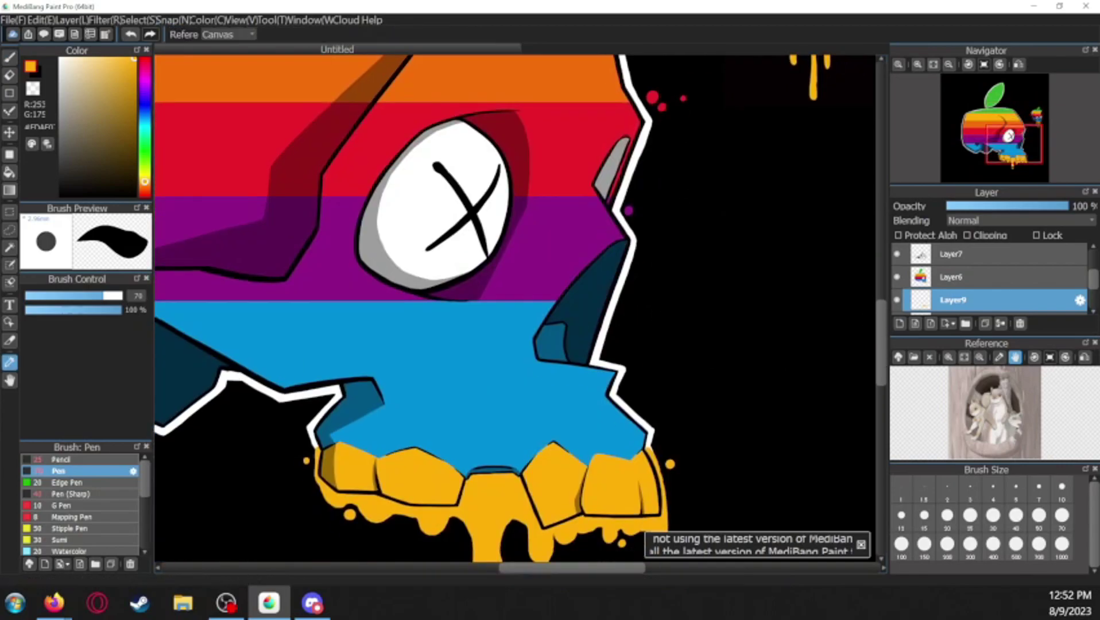
Add blue splatter dots in front of the face and below the rear jaw, and orange ones behind the skull
{"action": "left_click", "coordinate": [610, 352], "text": "alt"}
{"action": "scroll", "coordinate": [610, 352], "scroll_direction": "left", "scroll_amount": 5}
{"action": "left_click", "coordinate": [449, 412]}
{"action": "scroll", "coordinate": [461, 402], "scroll_direction": "up", "scroll_amount": 4}
{"action": "left_click", "coordinate": [461, 402], "text": "alt"}
{"action": "scroll", "coordinate": [461, 402], "scroll_direction": "left", "scroll_amount": 4}
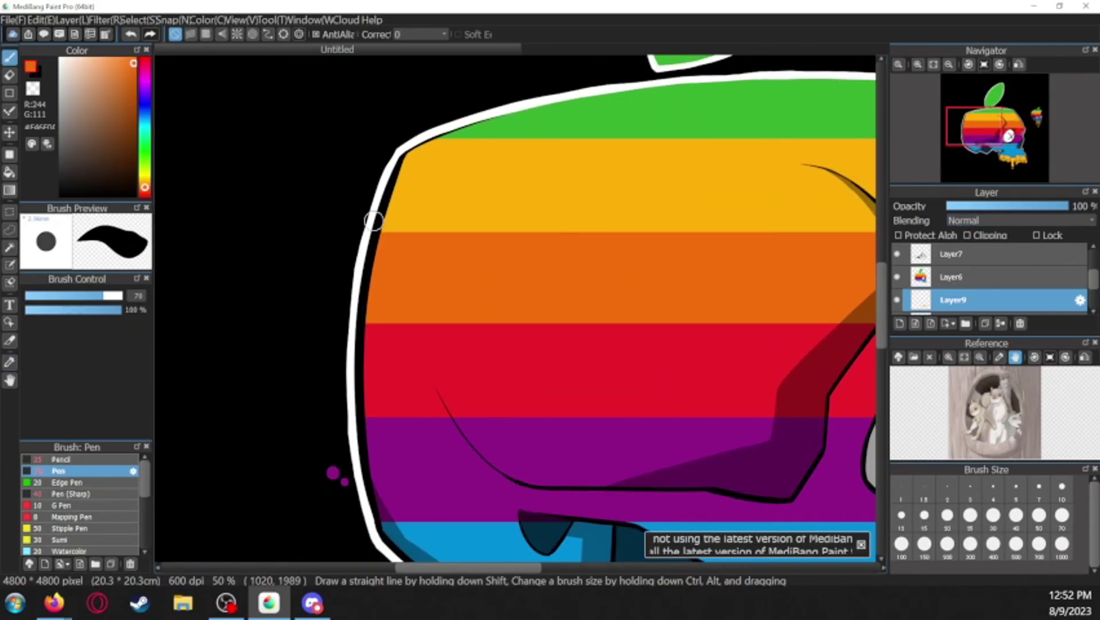
Add yellow splatter dots in front of the forehead and green ones around the base of the leaf
{"action": "scroll", "coordinate": [356, 236], "scroll_direction": "right", "scroll_amount": 5}
{"action": "left_click", "coordinate": [677, 172], "text": "alt"}
{"action": "left_click", "coordinate": [700, 144]}
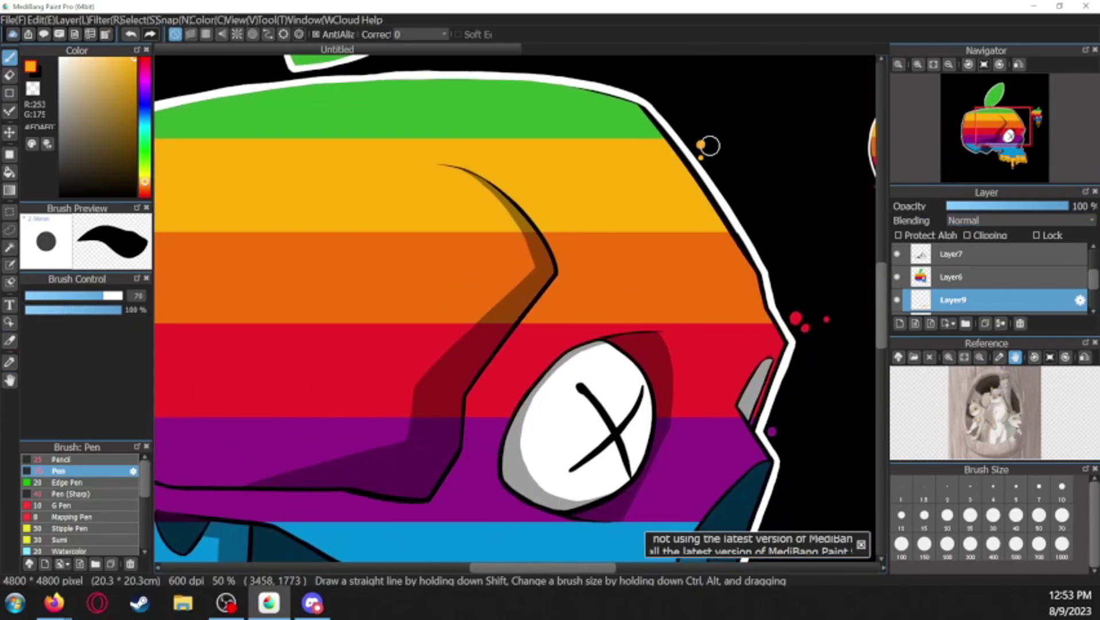
{"action": "scroll", "coordinate": [709, 146], "scroll_direction": "up", "scroll_amount": 4}
{"action": "scroll", "coordinate": [710, 146], "scroll_direction": "left", "scroll_amount": 4}
{"action": "left_click", "coordinate": [466, 248], "text": "alt"}
{"action": "key", "text": "ctrl+0"}
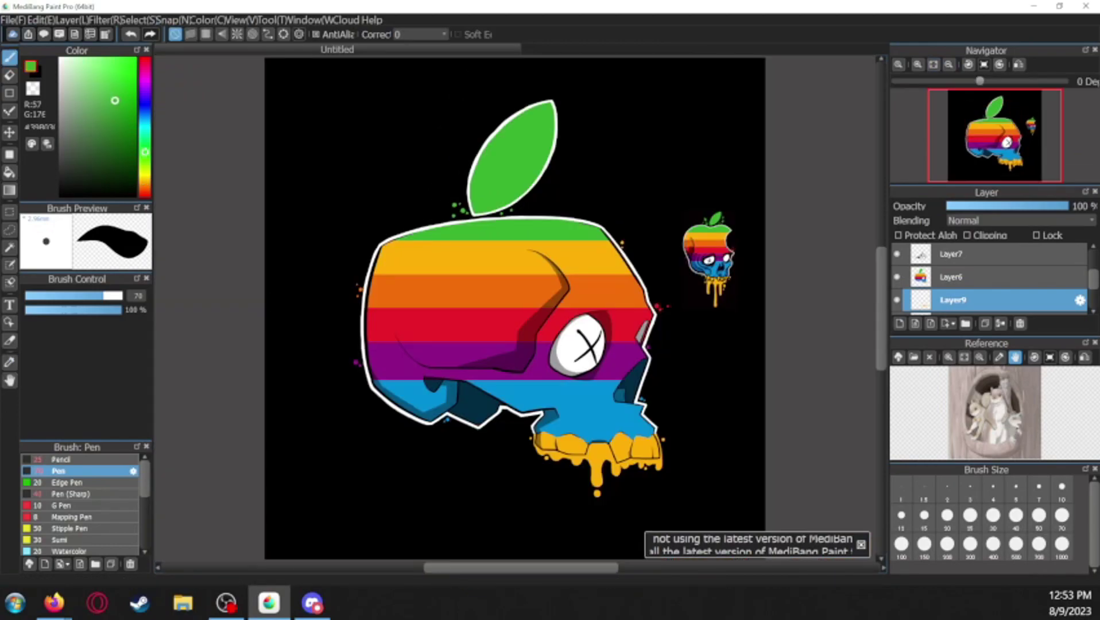
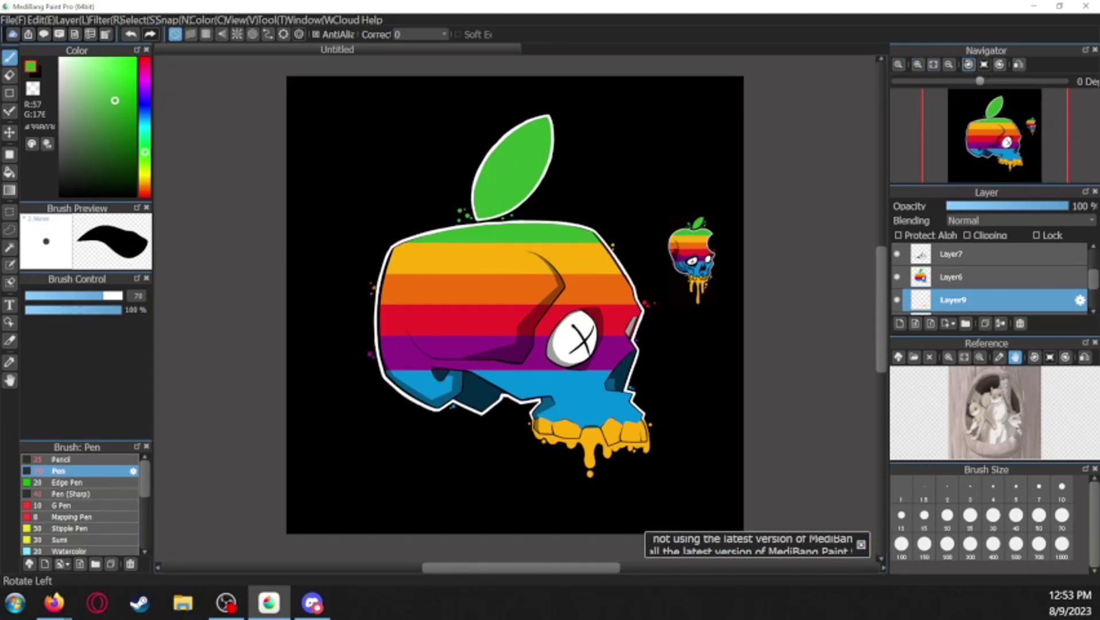
Save the artwork as DeadApple.mdo
{"action": "left_click", "coordinate": [13, 19]}
{"action": "left_click", "coordinate": [38, 160]}
{"action": "left_click", "coordinate": [453, 290]}
{"action": "left_click", "coordinate": [13, 20]}
{"action": "left_click", "coordinate": [40, 206]}
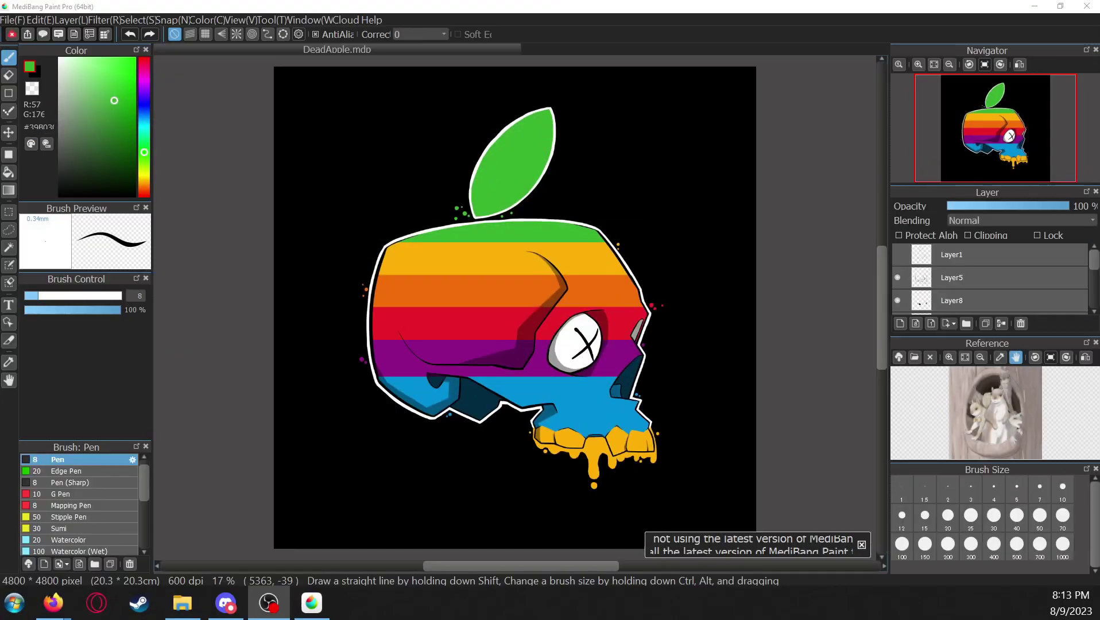
On Layer5, thicken the temple line beside the eye and its tapered upper end in black with the size 50 Pen
{"action": "scroll", "coordinate": [514, 308], "scroll_direction": "up", "scroll_amount": 2}
{"action": "left_click", "coordinate": [952, 267]}
{"action": "scroll", "coordinate": [514, 307], "scroll_direction": "up", "scroll_amount": 2}
{"action": "scroll", "coordinate": [515, 307], "scroll_direction": "up", "scroll_amount": 2}
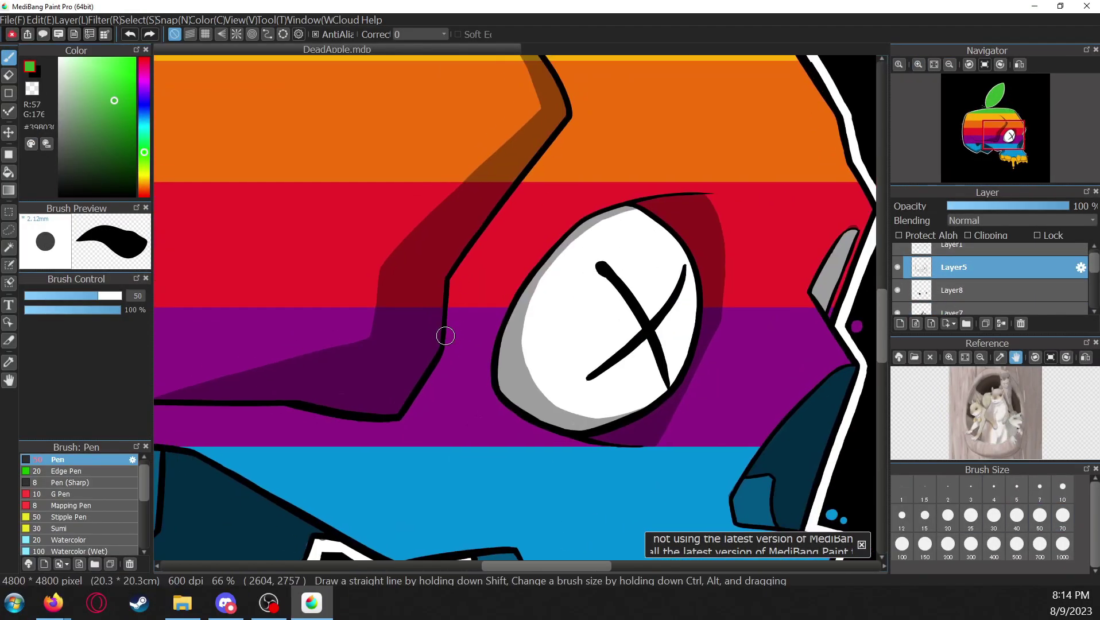
{"action": "mouse_move", "coordinate": [571, 115]}
{"action": "left_mouse_down"}
{"action": "mouse_move", "coordinate": [474, 228]}
{"action": "mouse_move", "coordinate": [596, 316]}
{"action": "mouse_move", "coordinate": [473, 417]}
{"action": "mouse_move", "coordinate": [489, 337]}
{"action": "mouse_move", "coordinate": [517, 298]}
{"action": "left_mouse_up"}
{"action": "left_click_drag", "start_coordinate": [199, 333], "coordinate": [402, 265]}
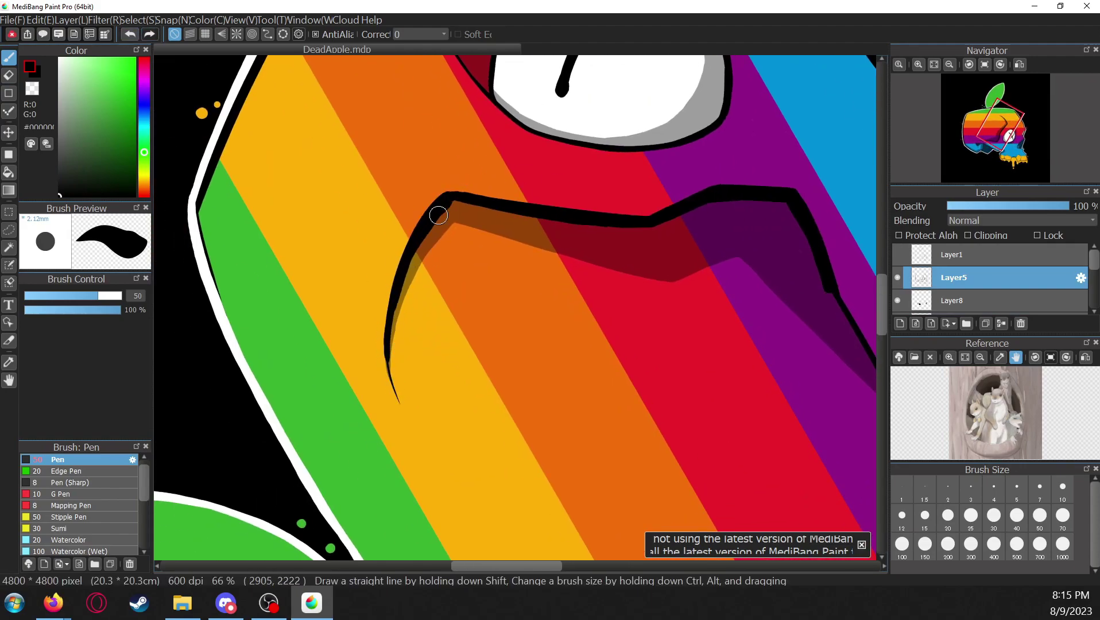
{"action": "scroll", "coordinate": [344, 437], "scroll_direction": "up", "scroll_amount": 2}
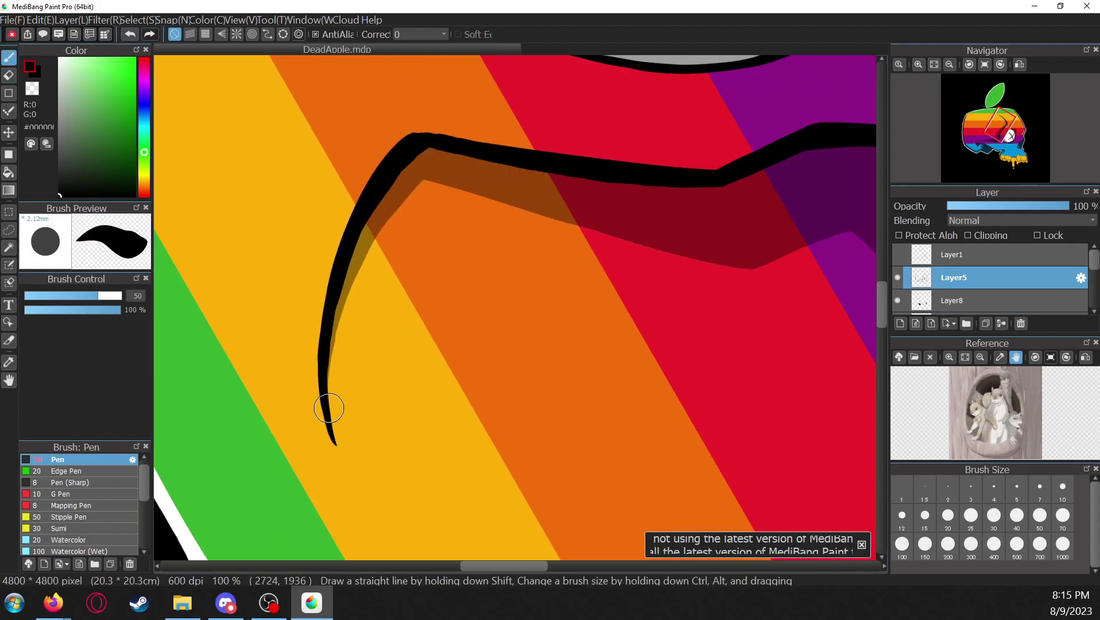
Thicken the lower corner of the temple line and the cheekbone line running back from it
{"action": "key", "text": "ctrl+shift+r"}
{"action": "scroll", "coordinate": [518, 240], "scroll_direction": "up", "scroll_amount": 5}
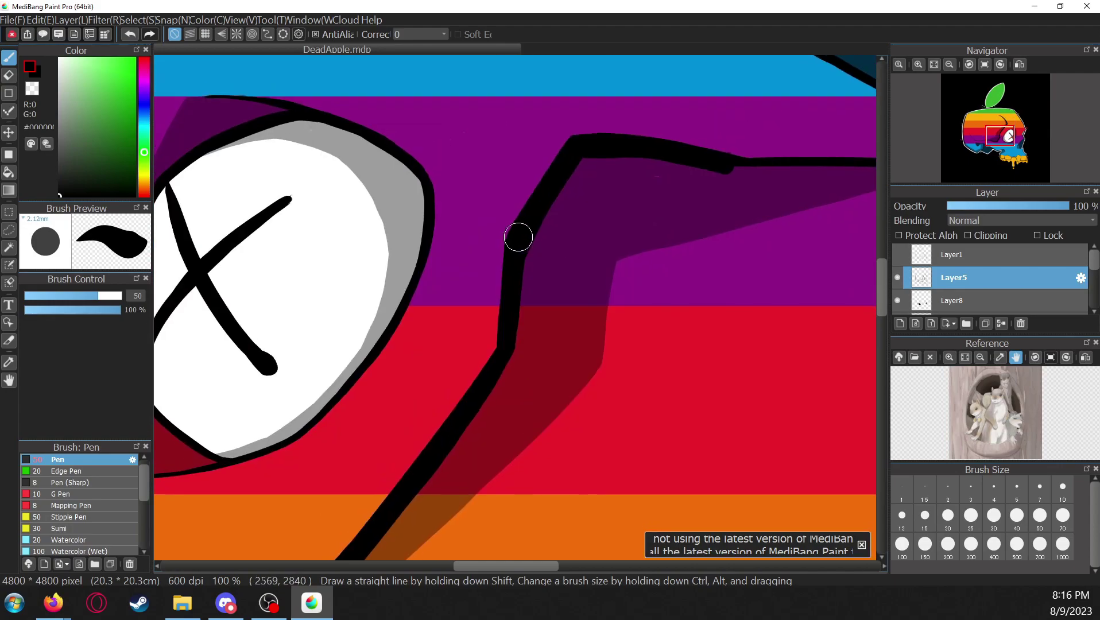
{"action": "left_click_drag", "start_coordinate": [515, 309], "coordinate": [848, 60]}
{"action": "mouse_move", "coordinate": [791, 118]}
{"action": "left_mouse_down"}
{"action": "mouse_move", "coordinate": [764, 190]}
{"action": "mouse_move", "coordinate": [651, 348]}
{"action": "left_mouse_up"}
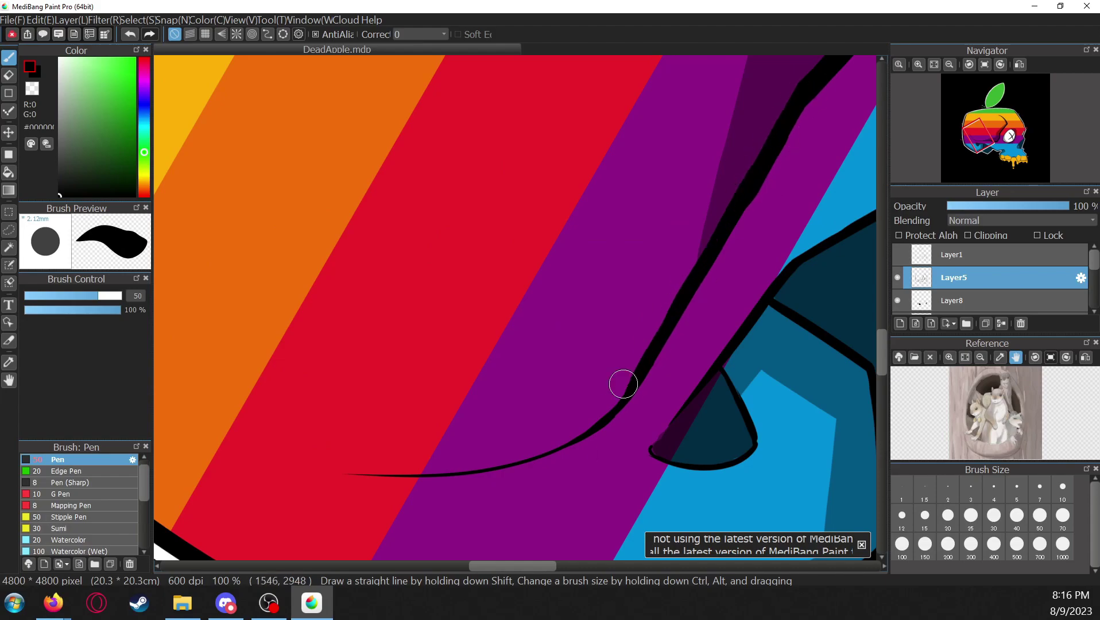
Hide the colour and background layers, then smooth and taper the back end of the cheekbone line
{"action": "key", "text": "e"}
{"action": "key", "text": "ctrl+z"}
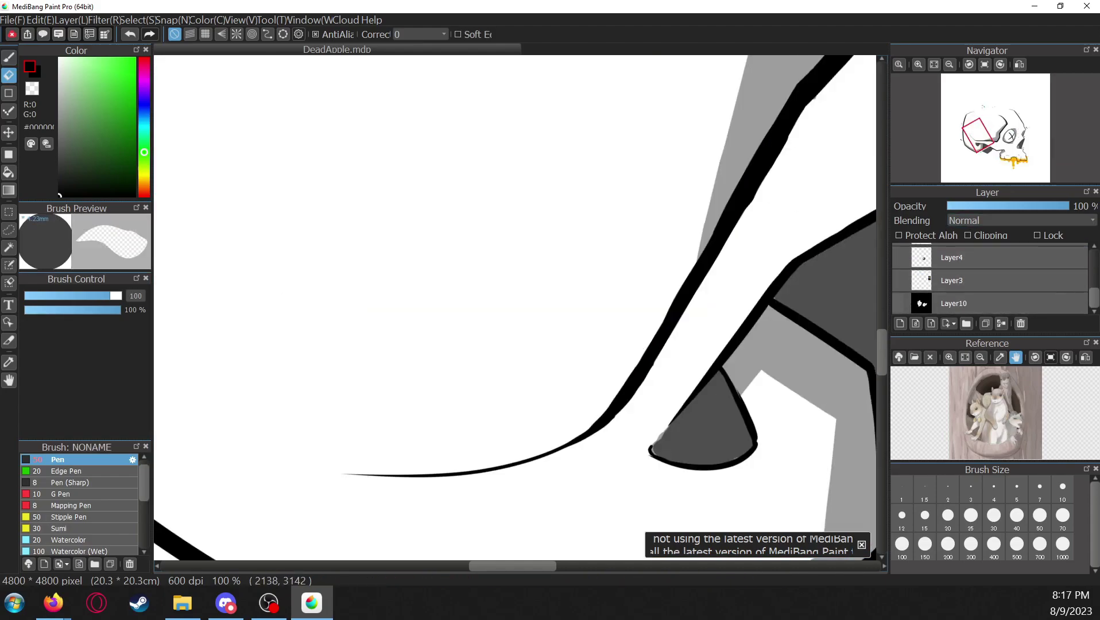
{"action": "key", "text": "b"}
{"action": "left_click_drag", "start_coordinate": [631, 404], "coordinate": [455, 340]}
{"action": "left_click_drag", "start_coordinate": [295, 321], "coordinate": [380, 252]}
{"action": "key", "text": "e"}
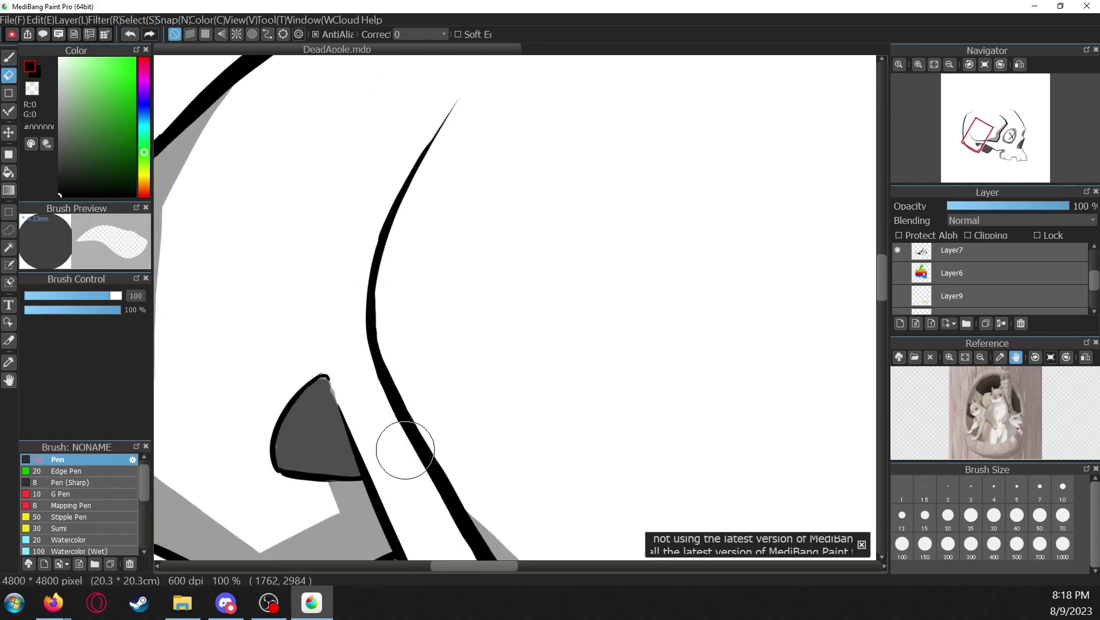
{"action": "mouse_move", "coordinate": [379, 196]}
{"action": "left_mouse_down"}
{"action": "mouse_move", "coordinate": [436, 172]}
{"action": "mouse_move", "coordinate": [516, 229]}
{"action": "mouse_move", "coordinate": [584, 216]}
{"action": "left_mouse_up"}
Thicken the upper edge of the rear jaw and fill the small ear hole with solid black
{"action": "key", "text": "b"}
{"action": "mouse_move", "coordinate": [825, 94]}
{"action": "left_mouse_down"}
{"action": "mouse_move", "coordinate": [368, 142]}
{"action": "mouse_move", "coordinate": [540, 252]}
{"action": "mouse_move", "coordinate": [664, 467]}
{"action": "left_mouse_up"}
{"action": "mouse_move", "coordinate": [869, 298]}
{"action": "left_mouse_down"}
{"action": "mouse_move", "coordinate": [714, 311]}
{"action": "mouse_move", "coordinate": [545, 265]}
{"action": "mouse_move", "coordinate": [553, 380]}
{"action": "mouse_move", "coordinate": [533, 440]}
{"action": "left_mouse_up"}
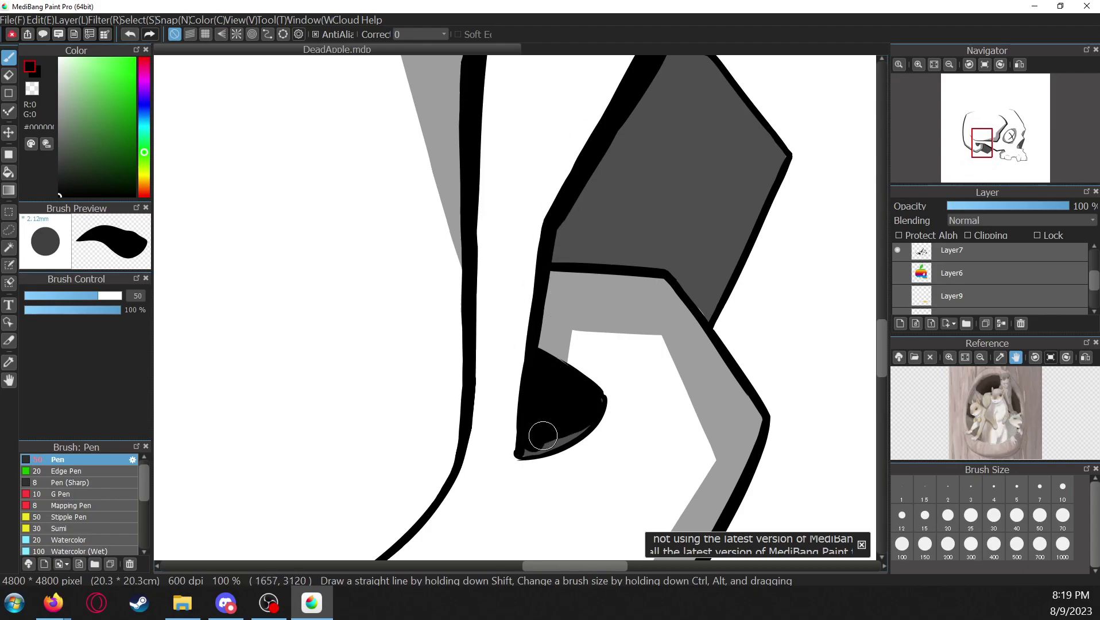
{"action": "mouse_move", "coordinate": [515, 491]}
{"action": "left_mouse_down"}
{"action": "mouse_move", "coordinate": [561, 343]}
{"action": "mouse_move", "coordinate": [550, 432]}
{"action": "mouse_move", "coordinate": [601, 395]}
{"action": "mouse_move", "coordinate": [736, 366]}
{"action": "left_mouse_up"}
Thicken the outline of the rear jaw and the edges of the dark plane beside it, cleaning up with the Eraser
{"action": "scroll", "coordinate": [517, 344], "scroll_direction": "down", "scroll_amount": 3}
{"action": "key", "text": "e"}
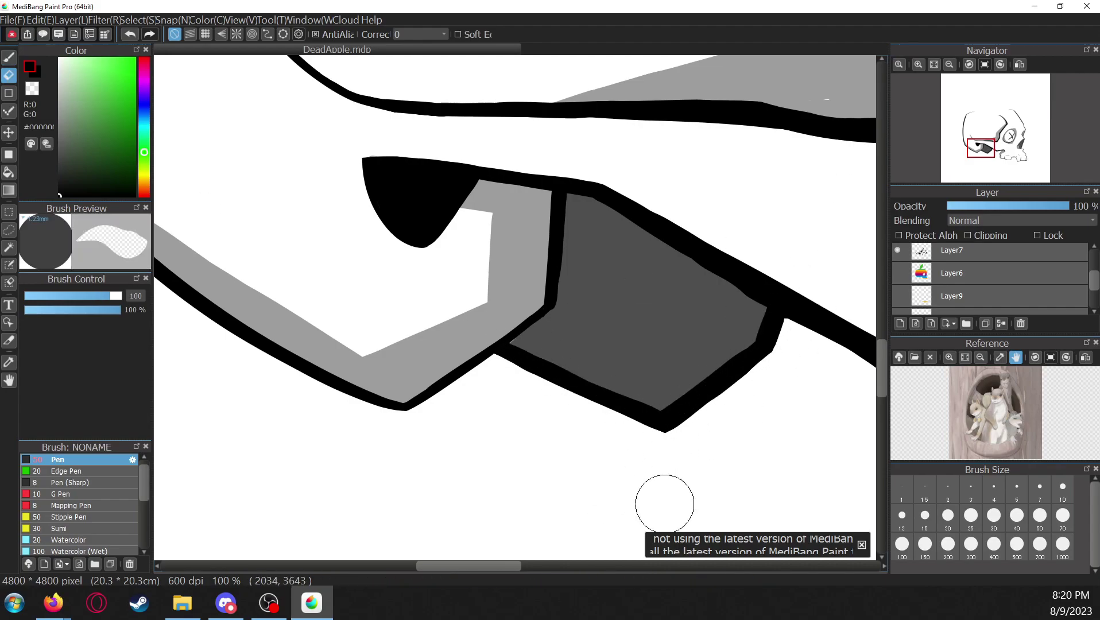
{"action": "key", "text": "b"}
{"action": "left_click_drag", "start_coordinate": [544, 305], "coordinate": [492, 345]}
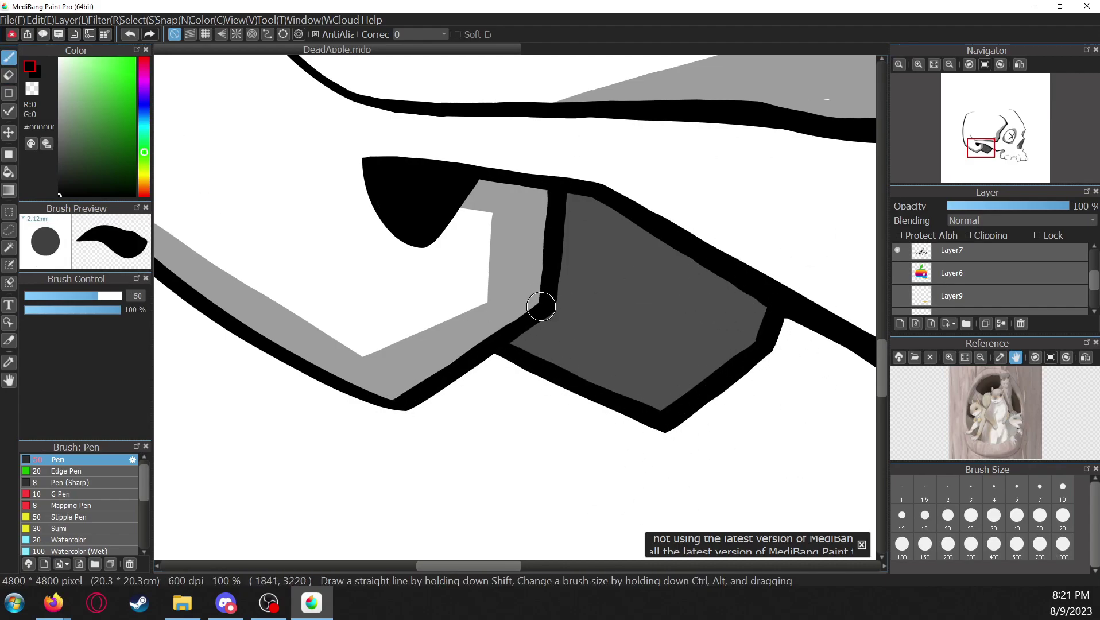
Thicken the cheek's lower edge and the outline around the back corner of the upper teeth
{"action": "scroll", "coordinate": [821, 330], "scroll_direction": "down", "scroll_amount": 5}
{"action": "scroll", "coordinate": [620, 367], "scroll_direction": "up", "scroll_amount": 4}
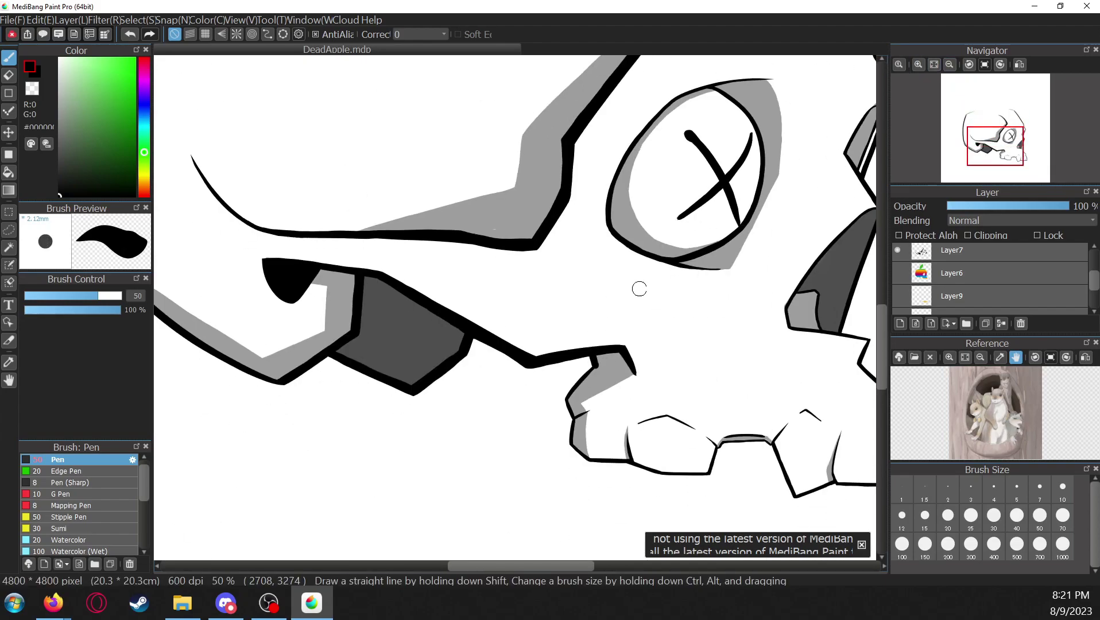
{"action": "scroll", "coordinate": [485, 310], "scroll_direction": "up", "scroll_amount": 2}
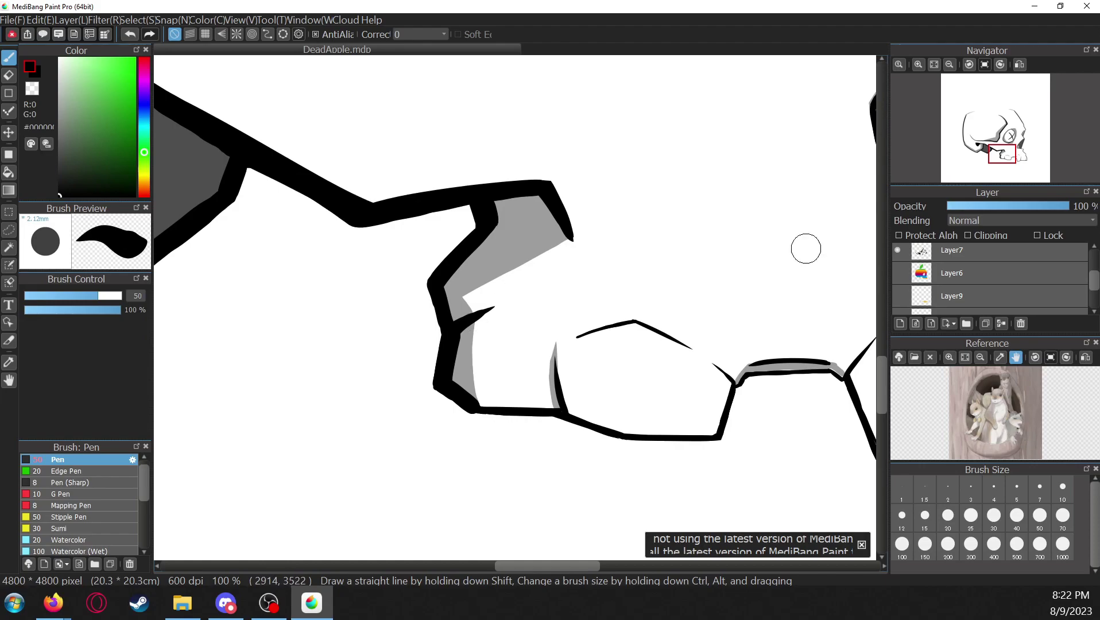
Thicken the front edge of the nose cavity, redoing the first strokes
{"action": "left_click", "coordinate": [1016, 142]}
{"action": "mouse_move", "coordinate": [712, 357]}
{"action": "left_mouse_down"}
{"action": "mouse_move", "coordinate": [720, 172]}
{"action": "mouse_move", "coordinate": [761, 160]}
{"action": "mouse_move", "coordinate": [699, 318]}
{"action": "left_mouse_up"}
{"action": "key", "text": "ctrl+z"}
{"action": "key", "text": "ctrl+z"}
{"action": "left_click_drag", "start_coordinate": [738, 193], "coordinate": [658, 381]}
Thicken and sharpen the pointed notch just below the nose cavity, correcting it with the Eraser
{"action": "key", "text": "e"}
{"action": "left_click_drag", "start_coordinate": [729, 207], "coordinate": [817, 211]}
{"action": "key", "text": "p"}
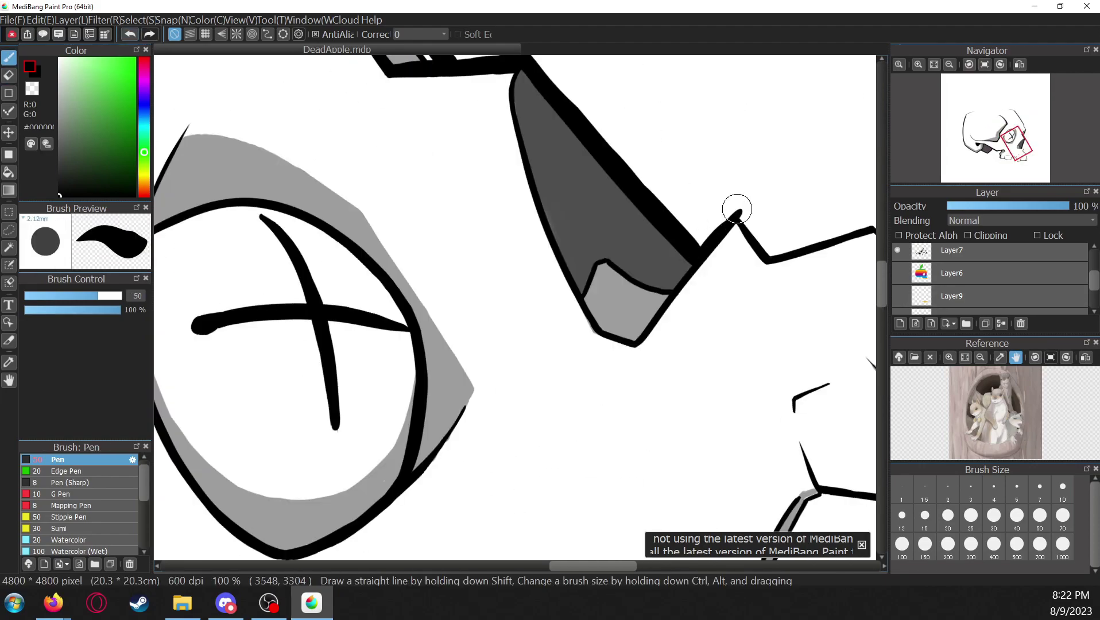
{"action": "left_click_drag", "start_coordinate": [746, 207], "coordinate": [749, 222]}
{"action": "key", "text": "ctrl+z"}
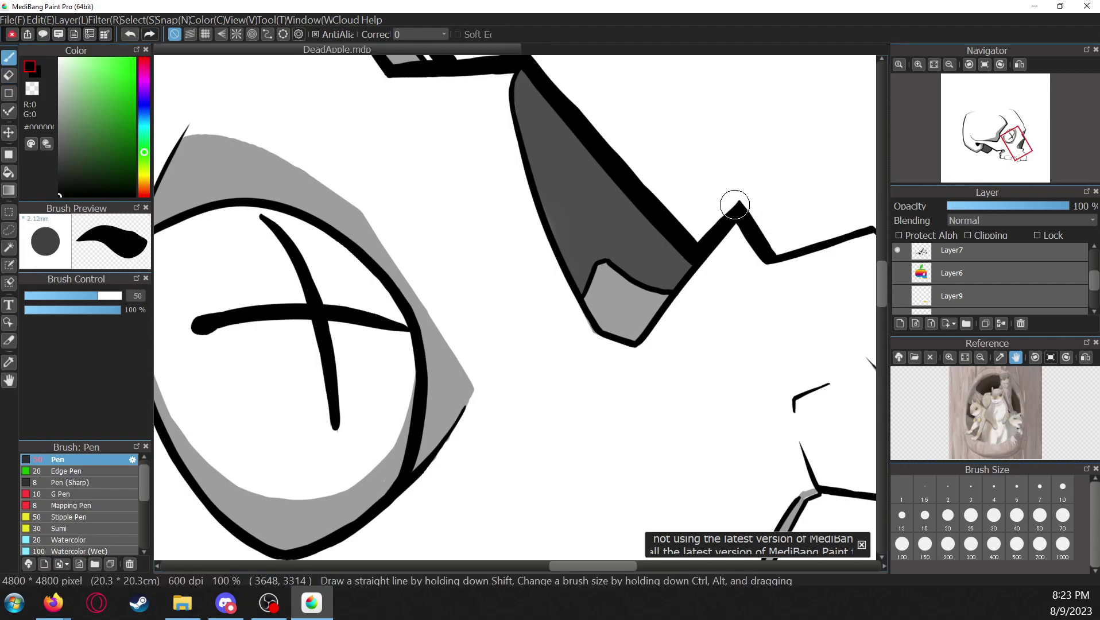
{"action": "key", "text": "e"}
{"action": "key", "text": "p"}
Fill the lighter bottom part of the nose cavity black and thicken the cavity and nose bone outlines
{"action": "mouse_move", "coordinate": [651, 234]}
{"action": "left_mouse_down"}
{"action": "mouse_move", "coordinate": [533, 396]}
{"action": "mouse_move", "coordinate": [580, 373]}
{"action": "mouse_move", "coordinate": [551, 413]}
{"action": "left_mouse_up"}
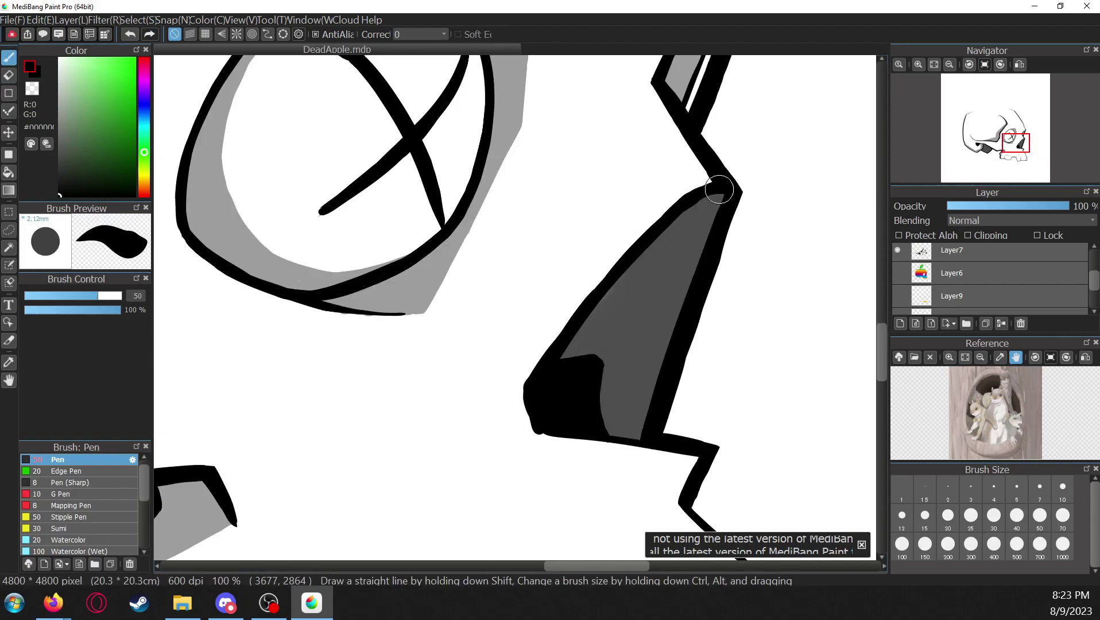
{"action": "key", "text": "ctrl+Left"}
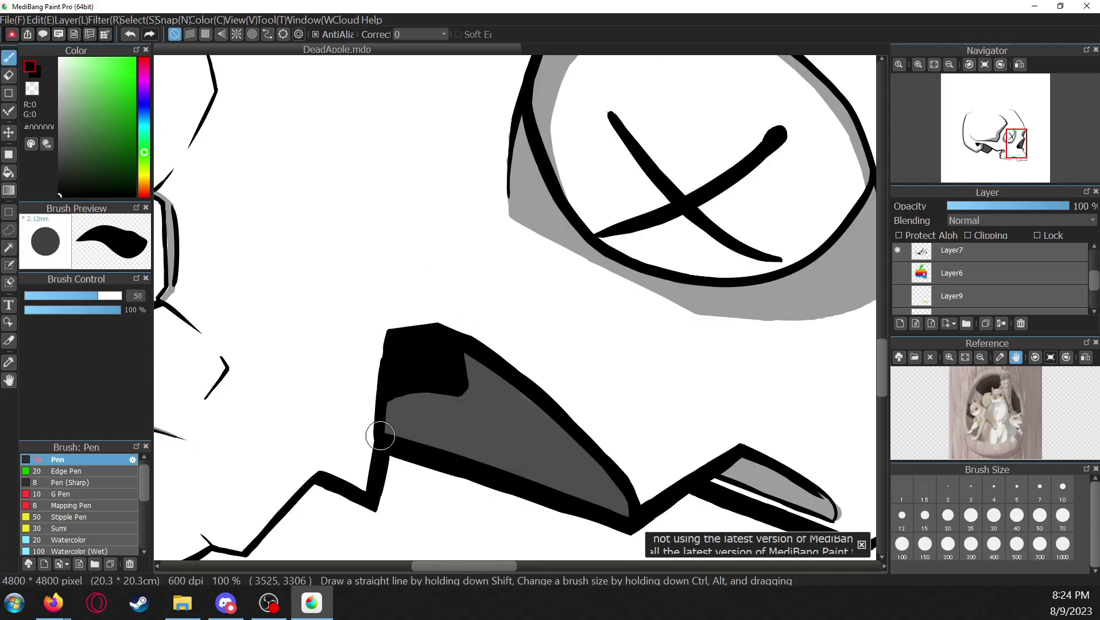
{"action": "key", "text": "ctrl+Right"}
{"action": "key", "text": "ctrl+minus"}
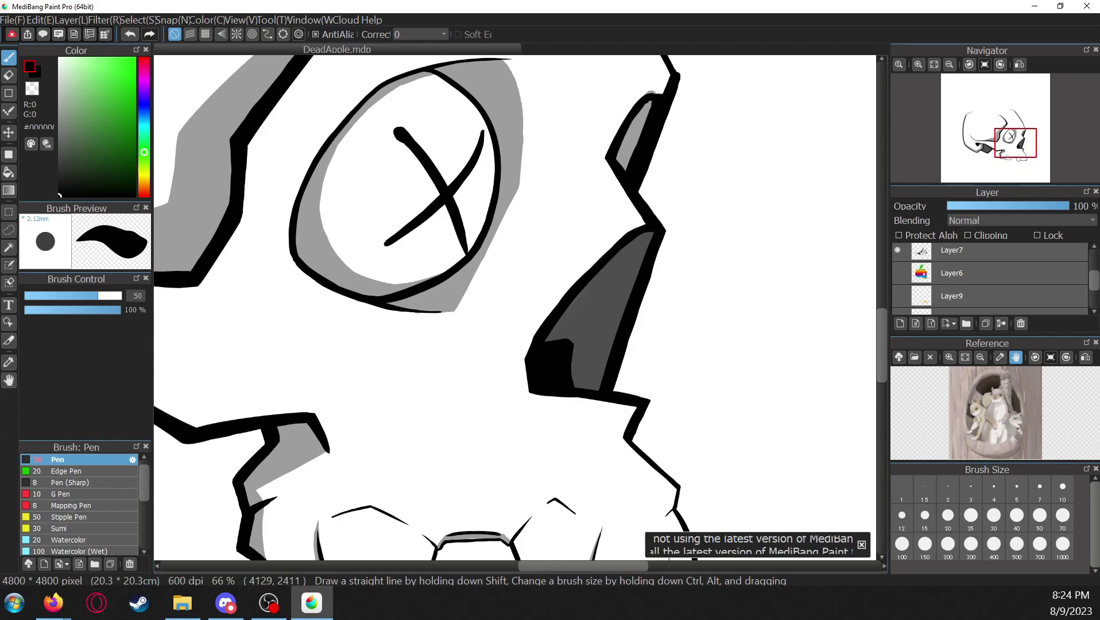
Thicken the black outline around the eye and trim its outer edge with the Eraser
{"action": "key", "text": "ctrl+minus"}
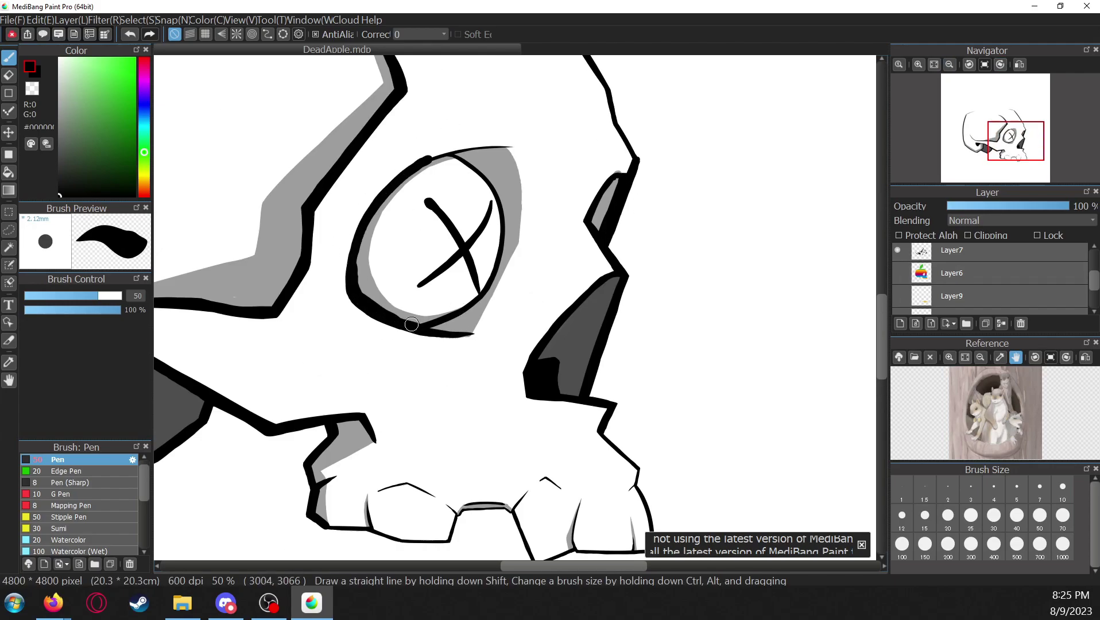
{"action": "key", "text": "ctrl+Left"}
{"action": "key", "text": "e"}
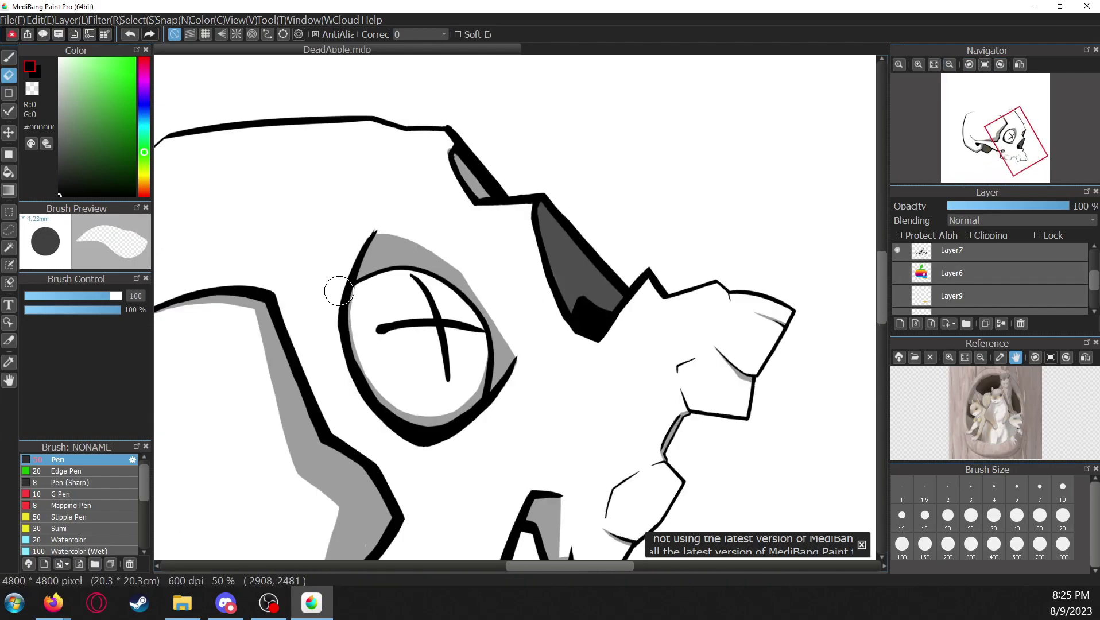
{"action": "key", "text": "b"}
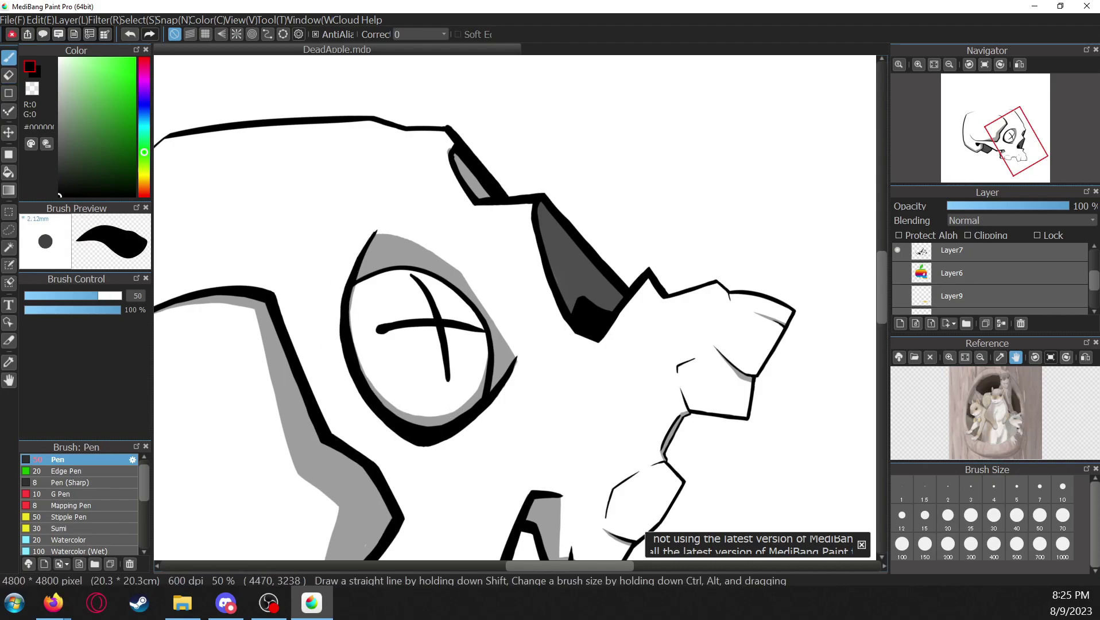
{"action": "key", "text": "ctrl+Right"}
{"action": "key", "text": "ctrl+Right"}
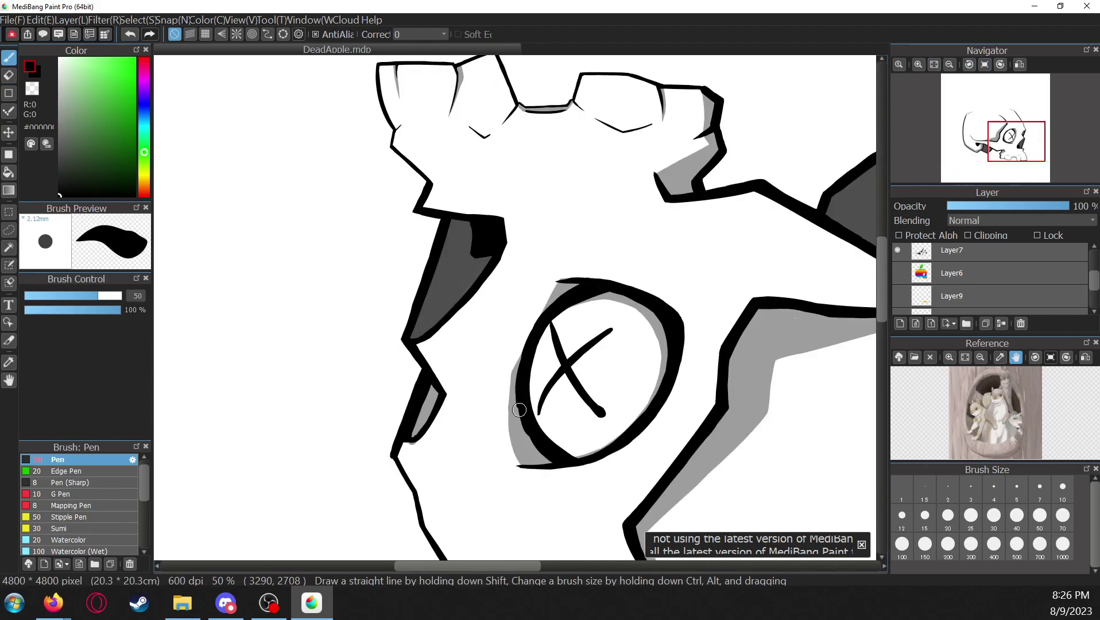
Thicken the front side of the eye outline and the contour lines of the socket shadow
{"action": "key", "text": "ctrl+Left"}
{"action": "key", "text": "ctrl+Left"}
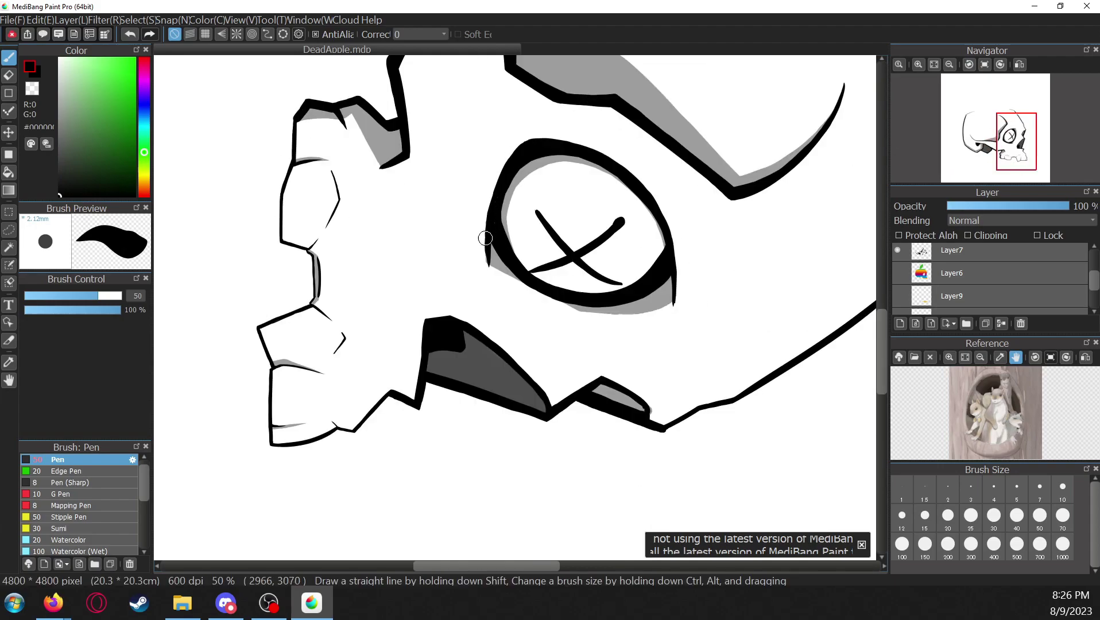
{"action": "key", "text": "ctrl+Right"}
{"action": "key", "text": "ctrl+Right"}
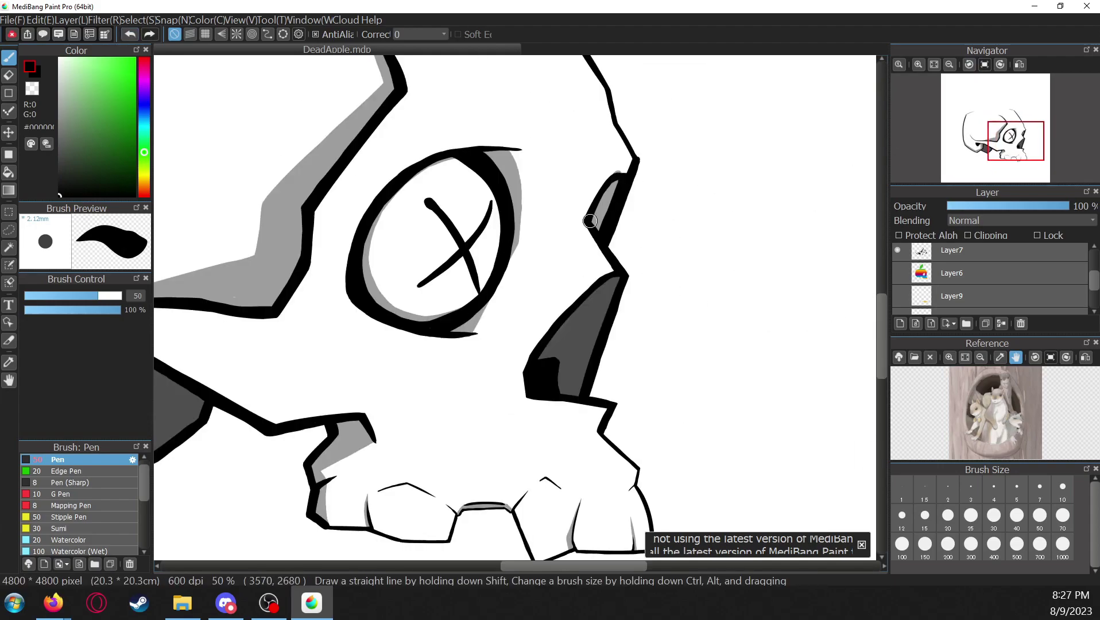
Extend tapered black lines from the nose bone's inner corner and from the bottom of the eye socket
{"action": "key", "text": "ctrl+Right"}
{"action": "key", "text": "ctrl+Right"}
{"action": "key", "text": "ctrl+Right"}
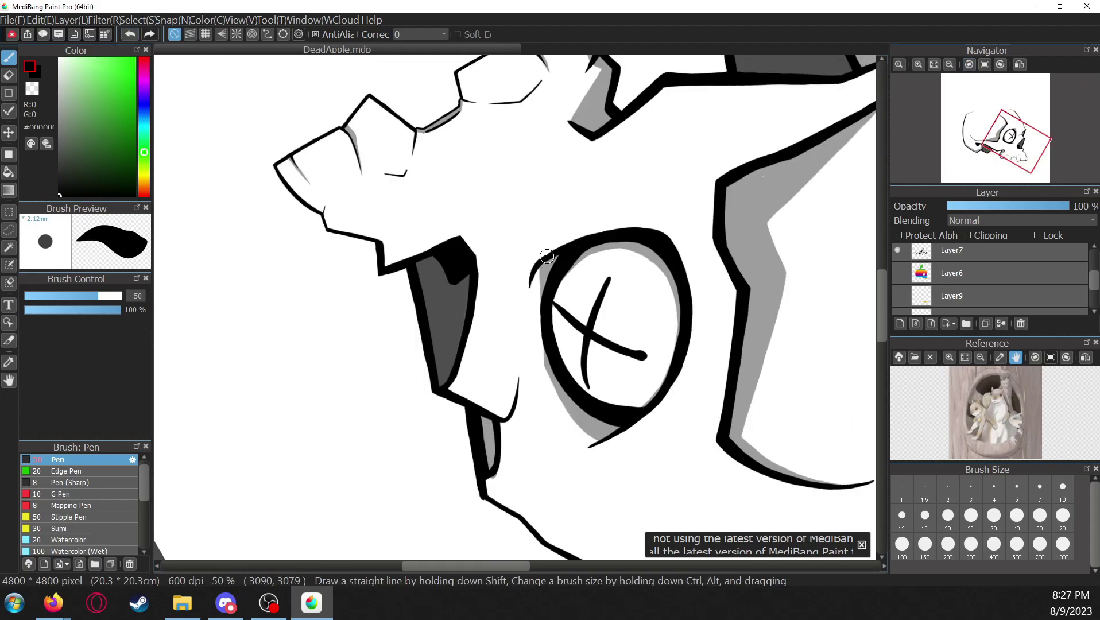
{"action": "key", "text": "ctrl+Left"}
{"action": "key", "text": "ctrl+Left"}
{"action": "key", "text": "ctrl+Left"}
Thicken the skull's outline down the back of the head and along the rear jaw
{"action": "scroll", "coordinate": [586, 179], "scroll_direction": "left", "scroll_amount": 5}
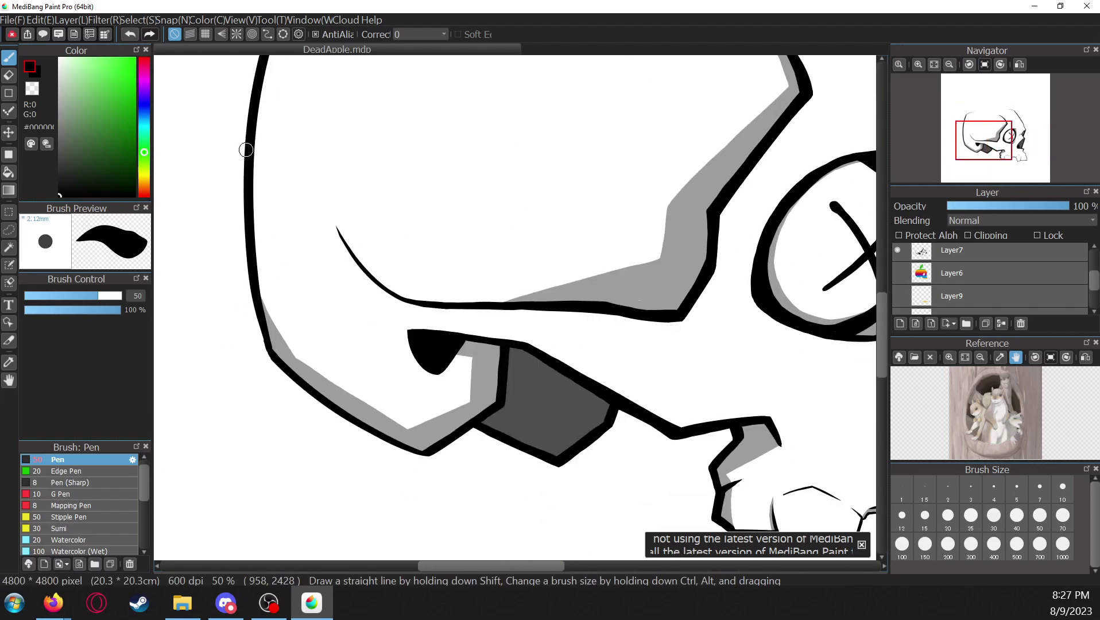
{"action": "left_click_drag", "start_coordinate": [277, 358], "coordinate": [390, 443]}
{"action": "key", "text": "ctrl+Right"}
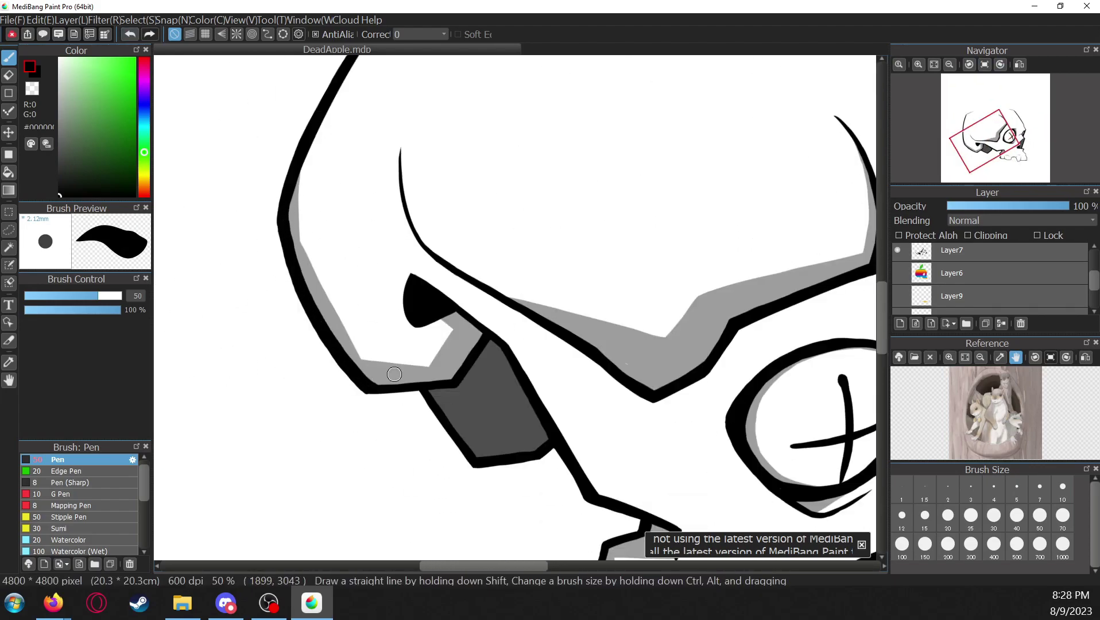
Thicken the black outline at the skull's upper rear corner and clean its edge with the Eraser
{"action": "key", "text": "ctrl+Left"}
{"action": "scroll", "coordinate": [517, 287], "scroll_direction": "up", "scroll_amount": 5}
{"action": "left_click_drag", "start_coordinate": [292, 239], "coordinate": [379, 199]}
{"action": "left_click_drag", "start_coordinate": [276, 276], "coordinate": [304, 229]}
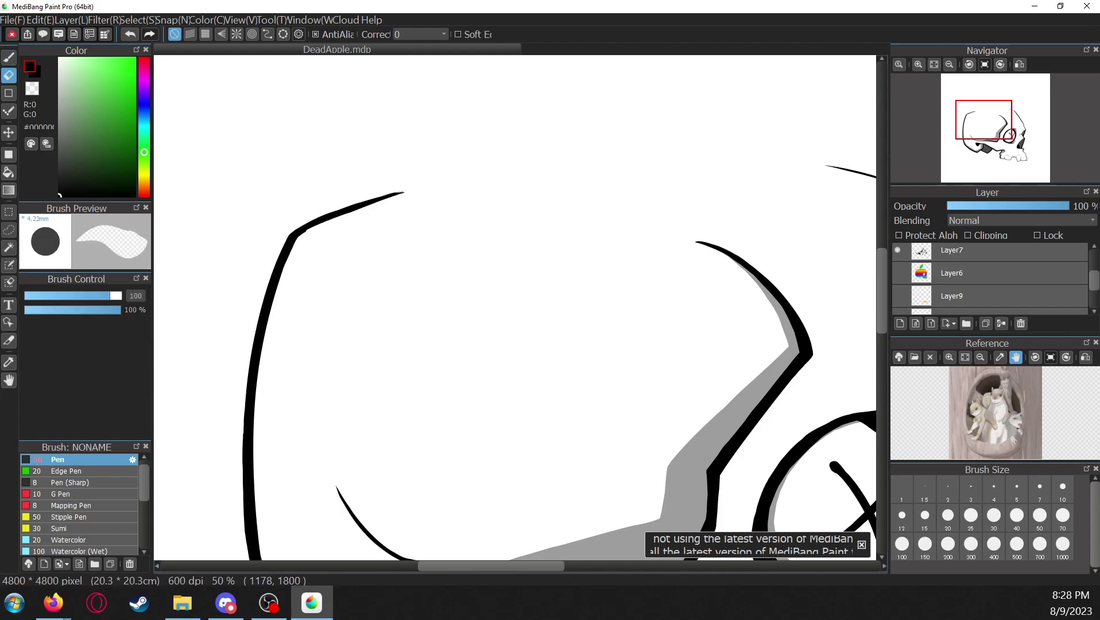
Thicken the black outline along the forehead down to the brow and trim it with the Eraser
{"action": "scroll", "coordinate": [608, 237], "scroll_direction": "down", "scroll_amount": 3}
{"action": "scroll", "coordinate": [608, 237], "scroll_direction": "right", "scroll_amount": 5}
{"action": "key", "text": "ctrl+Right"}
{"action": "left_click_drag", "start_coordinate": [388, 287], "coordinate": [332, 491]}
{"action": "key", "text": "e"}
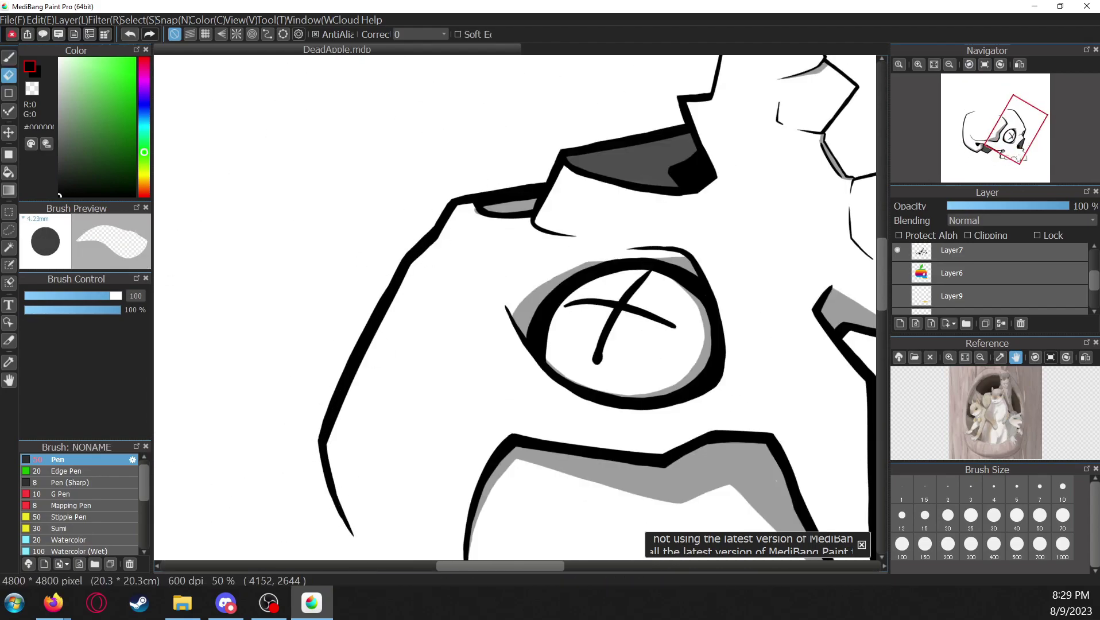
{"action": "key", "text": "ctrl+Left"}
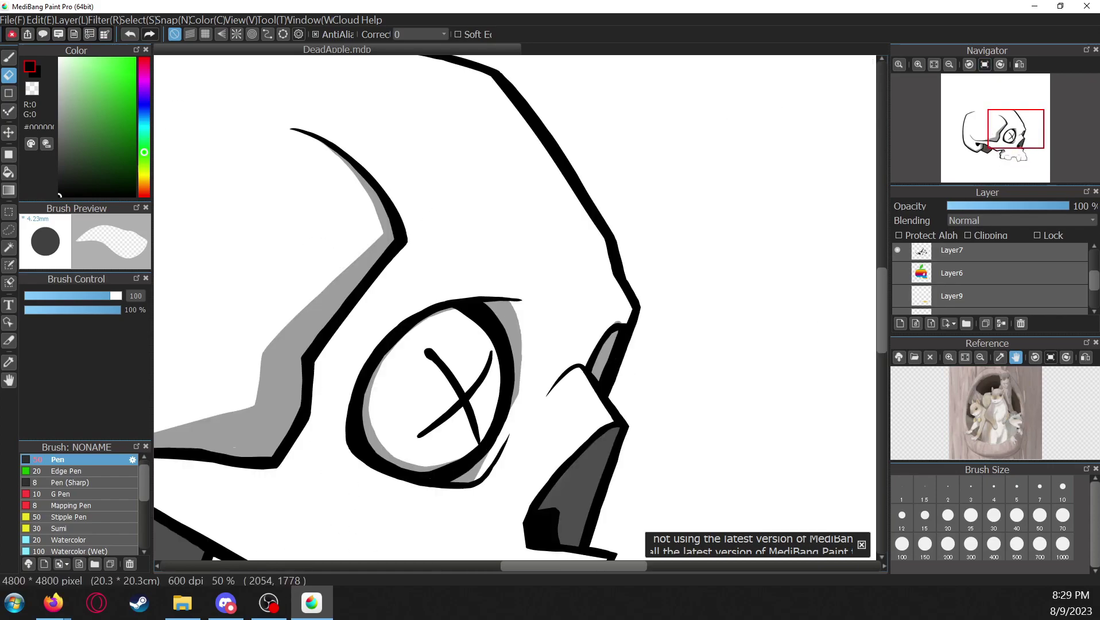
Thicken the black outline down the nose, the front of the upper jaw and the front teeth
{"action": "key", "text": "p"}
{"action": "key", "text": "ctrl+Right"}
{"action": "left_click_drag", "start_coordinate": [513, 237], "coordinate": [520, 270]}
{"action": "scroll", "coordinate": [513, 237], "scroll_direction": "up", "scroll_amount": 2}
{"action": "mouse_move", "coordinate": [505, 172]}
{"action": "left_mouse_down"}
{"action": "mouse_move", "coordinate": [583, 289]}
{"action": "mouse_move", "coordinate": [572, 319]}
{"action": "mouse_move", "coordinate": [571, 285]}
{"action": "mouse_move", "coordinate": [536, 249]}
{"action": "mouse_move", "coordinate": [614, 450]}
{"action": "left_mouse_up"}
{"action": "key", "text": "ctrl+z"}
{"action": "left_click_drag", "start_coordinate": [584, 319], "coordinate": [603, 454]}
{"action": "key", "text": "ctrl+Left"}
{"action": "left_click_drag", "start_coordinate": [637, 314], "coordinate": [618, 276]}
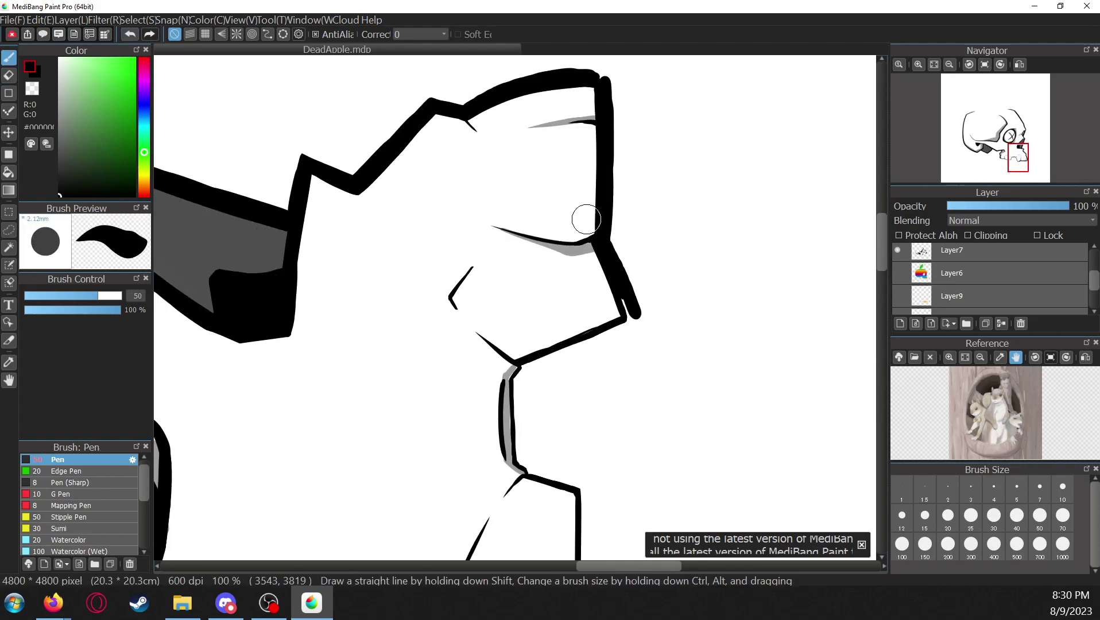
Thicken the black outline around the tooth behind the front teeth and along the gap next to it
{"action": "scroll", "coordinate": [679, 203], "scroll_direction": "down", "scroll_amount": 3}
{"action": "left_click_drag", "start_coordinate": [631, 234], "coordinate": [576, 258]}
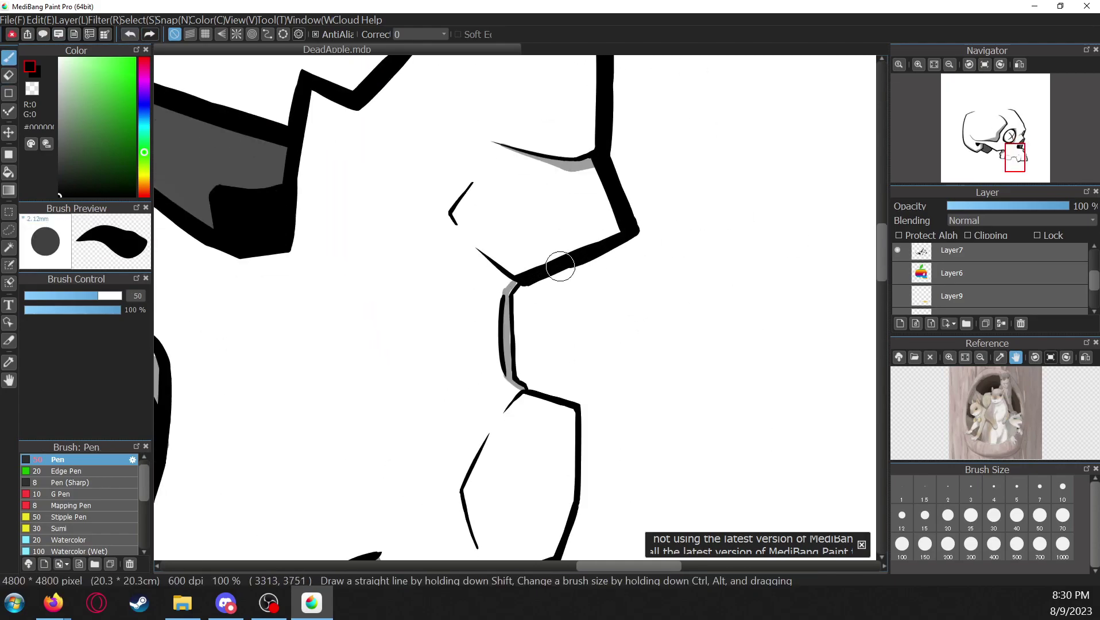
{"action": "key", "text": "ctrl+z"}
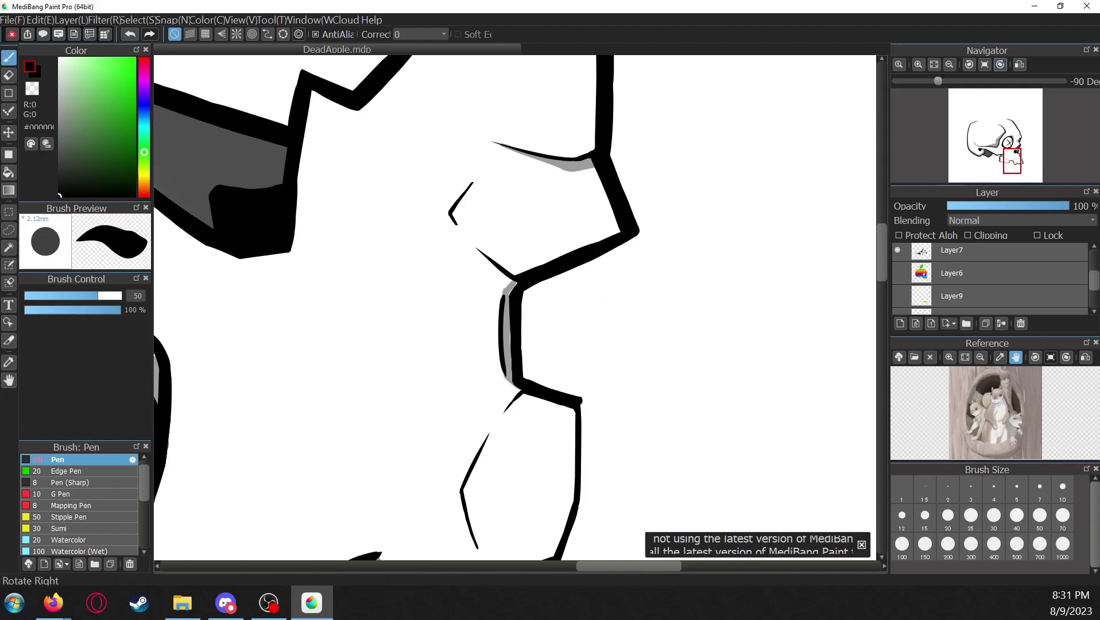
{"action": "key", "text": "ctrl+Left"}
{"action": "key", "text": "ctrl+z"}
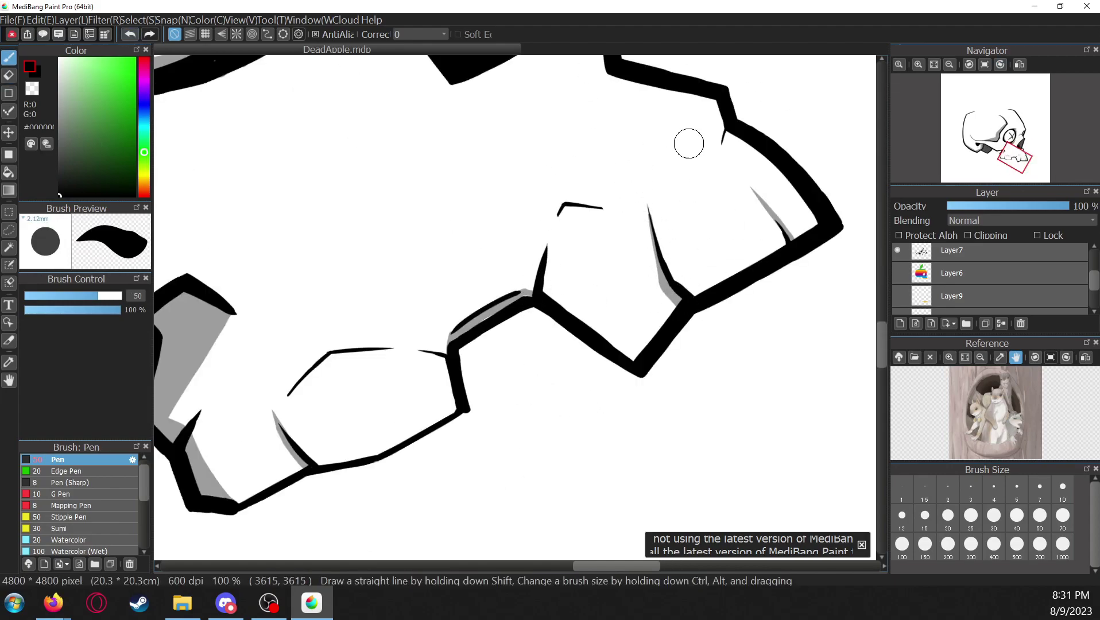
Thicken the black outline along the lower edges of the rear teeth and clean it with the Eraser
{"action": "key", "text": "ctrl+Right"}
{"action": "left_click_drag", "start_coordinate": [394, 326], "coordinate": [640, 361]}
{"action": "key", "text": "e"}
{"action": "key", "text": "b"}
{"action": "key", "text": "e"}
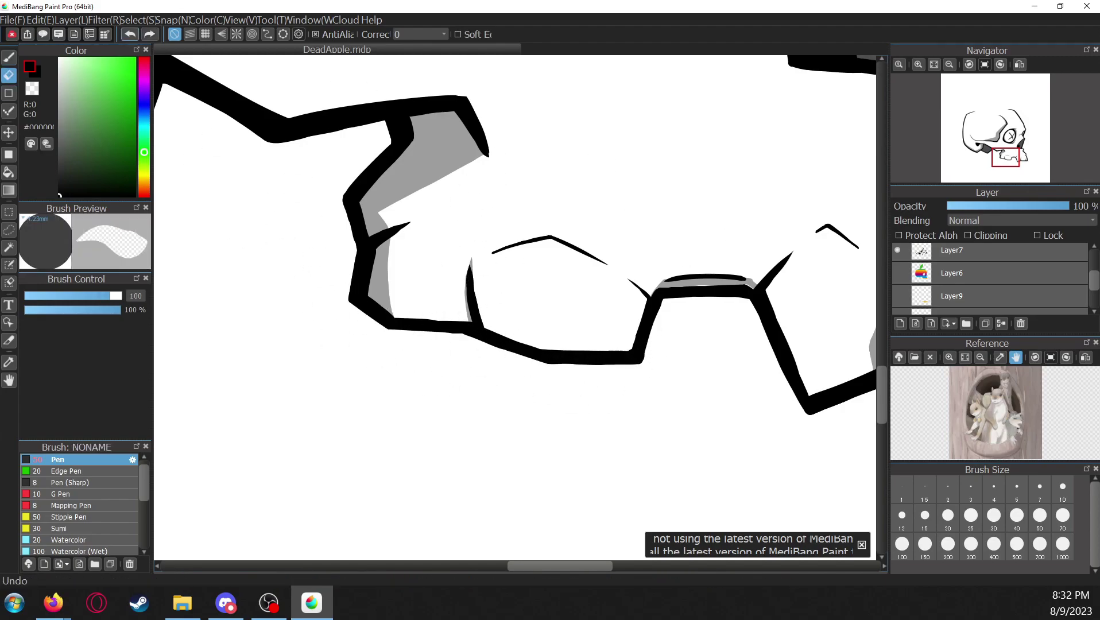
Thicken the short gum line above the gap and join the upper contour of the neighbouring rear tooth
{"action": "key", "text": "b"}
{"action": "left_click_drag", "start_coordinate": [664, 277], "coordinate": [746, 276]}
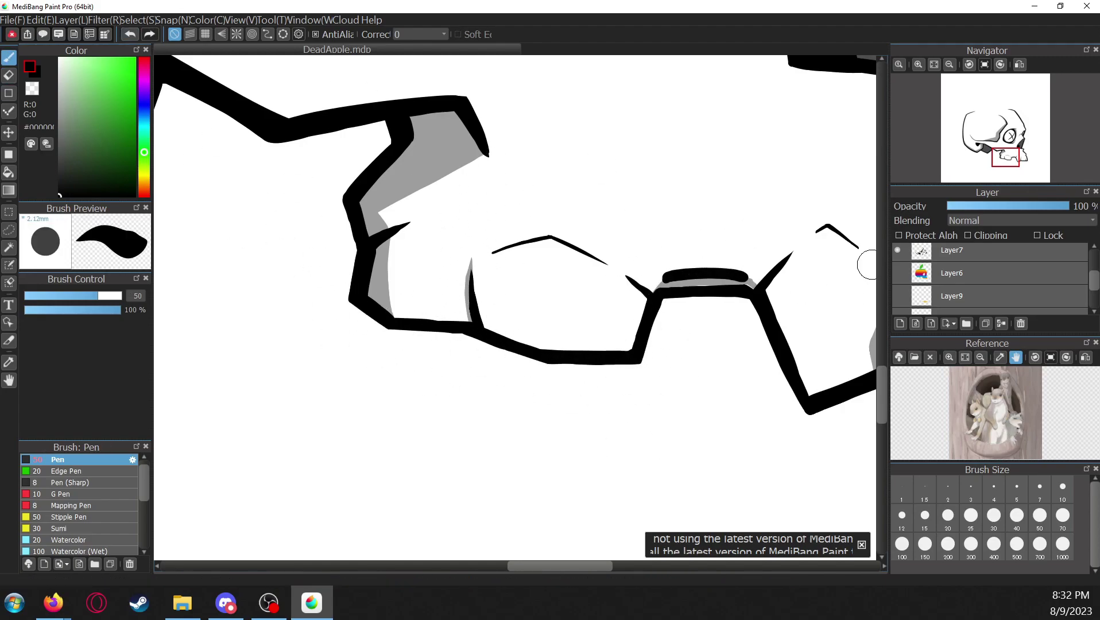
{"action": "key", "text": "e"}
{"action": "scroll", "coordinate": [871, 247], "scroll_direction": "right", "scroll_amount": 3}
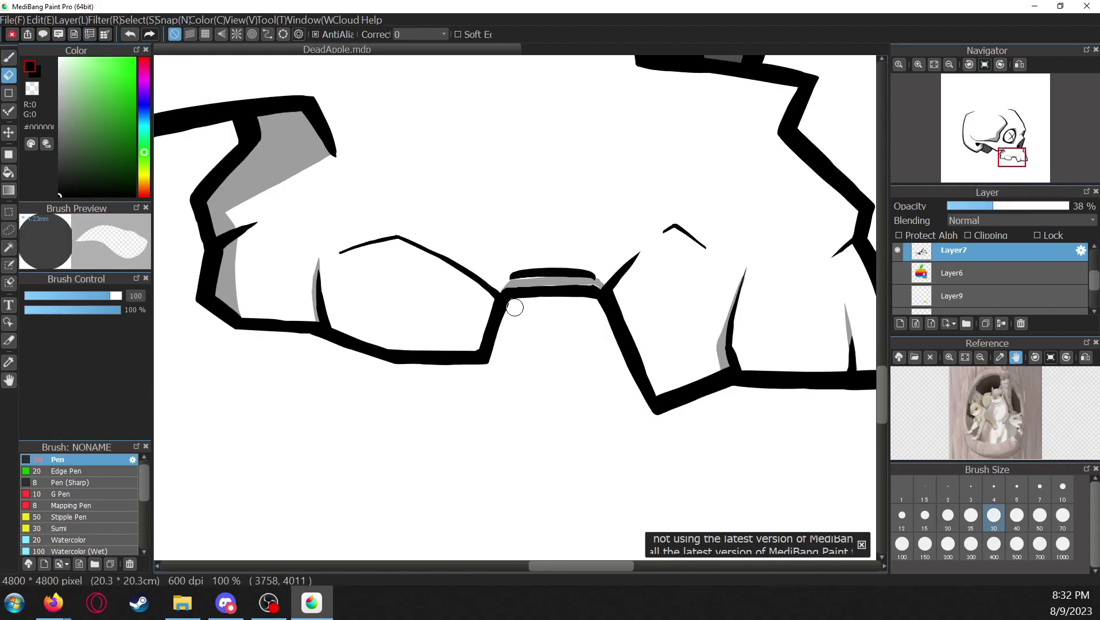
Extend the grey shading beside the rear tooth lines on Layer7 with the Pen at size 30
{"action": "key", "text": "b"}
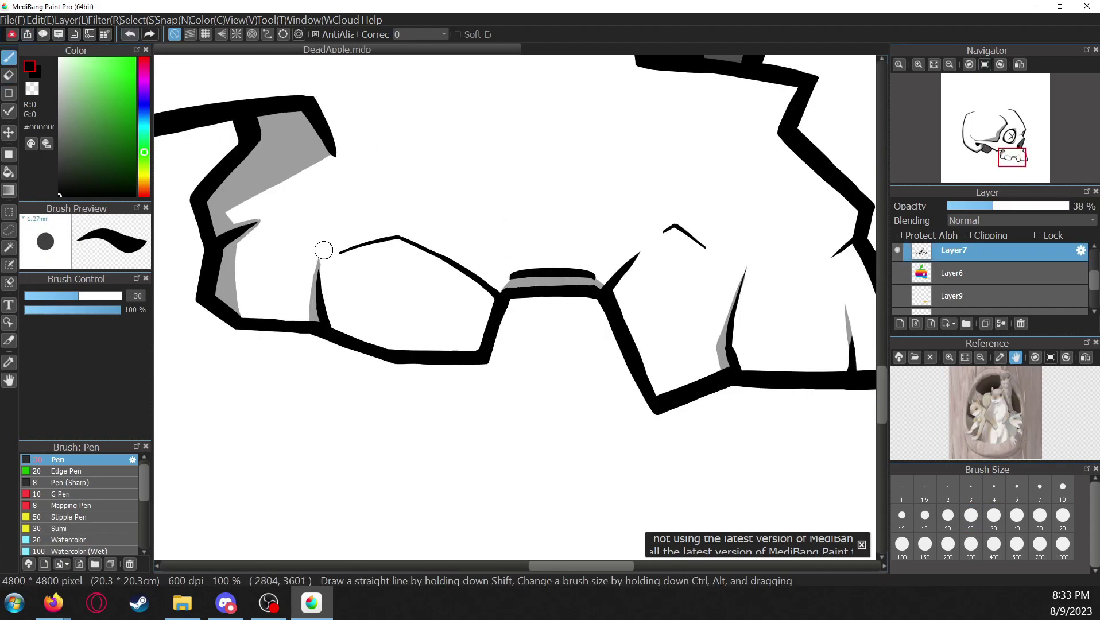
{"action": "scroll", "coordinate": [314, 292], "scroll_direction": "up", "scroll_amount": 5}
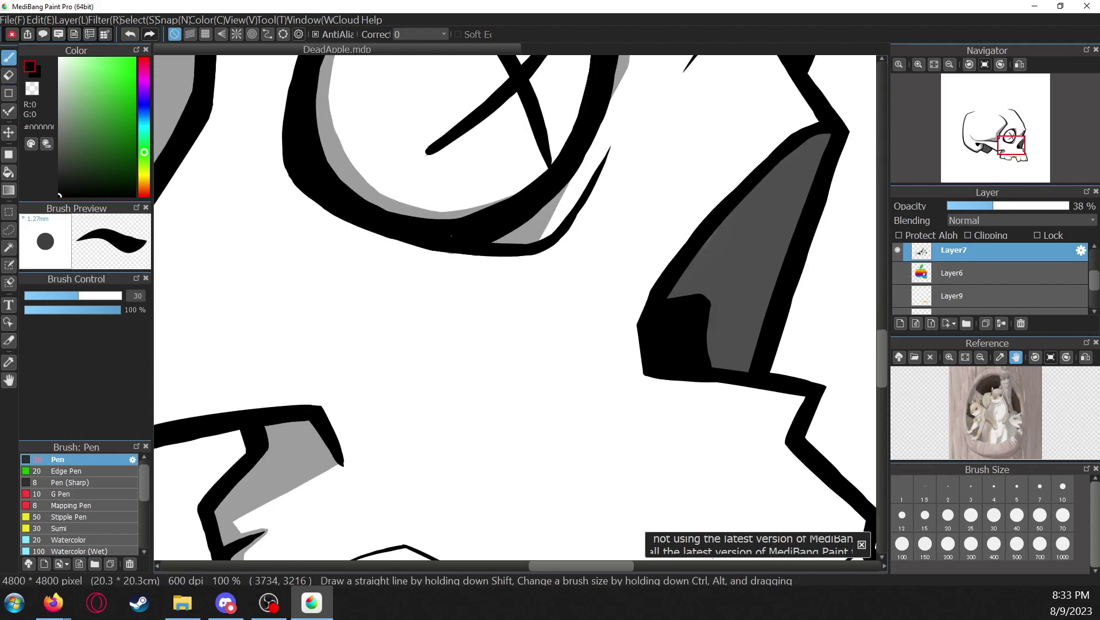
{"action": "scroll", "coordinate": [707, 211], "scroll_direction": "right", "scroll_amount": 3}
{"action": "key", "text": "e"}
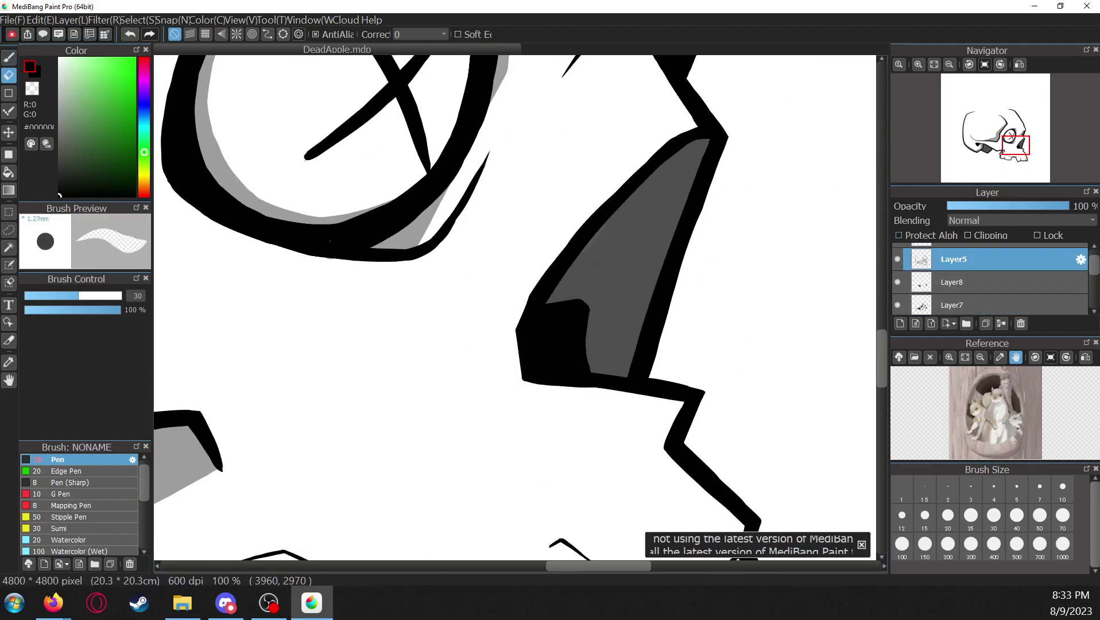
Widen the grey shadow inside and around the eye outline and along the temple ridge on Layer7
{"action": "key", "text": "b"}
{"action": "left_click", "coordinate": [579, 305], "text": "ctrl"}
{"action": "scroll", "coordinate": [341, 430], "scroll_direction": "up", "scroll_amount": 3}
{"action": "mouse_move", "coordinate": [422, 428]}
{"action": "left_mouse_down"}
{"action": "mouse_move", "coordinate": [504, 299]}
{"action": "mouse_move", "coordinate": [494, 353]}
{"action": "left_mouse_up"}
{"action": "key", "text": "ctrl+r"}
{"action": "left_click_drag", "start_coordinate": [520, 270], "coordinate": [520, 408]}
{"action": "scroll", "coordinate": [536, 270], "scroll_direction": "right", "scroll_amount": 5}
{"action": "mouse_move", "coordinate": [421, 186]}
{"action": "left_mouse_down"}
{"action": "mouse_move", "coordinate": [557, 180]}
{"action": "mouse_move", "coordinate": [405, 461]}
{"action": "left_mouse_up"}
{"action": "key", "text": "ctrl+r"}
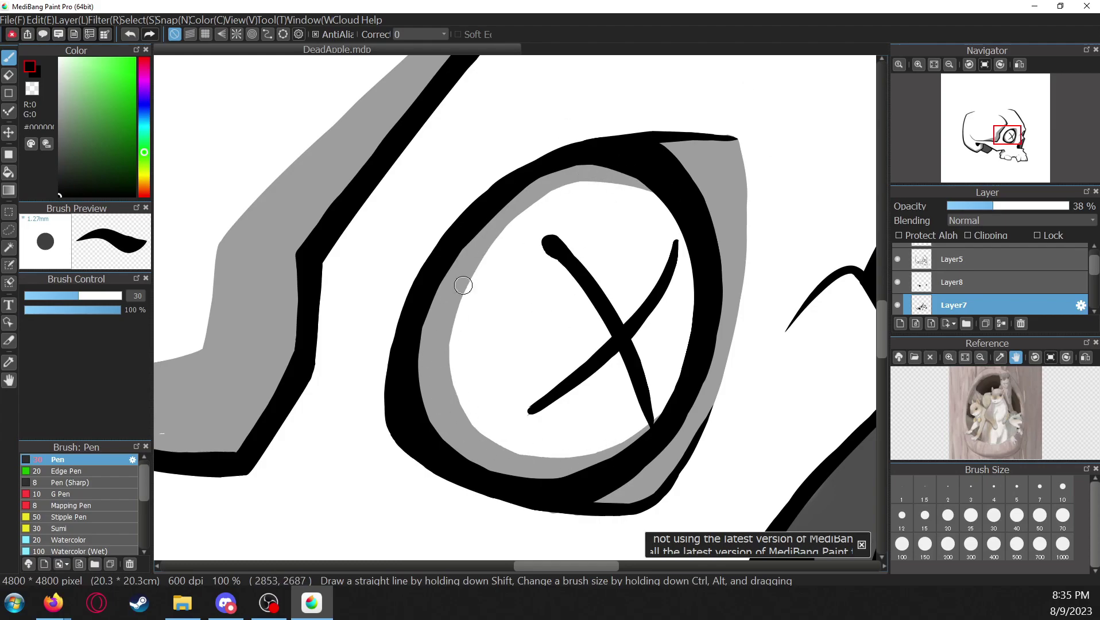
{"action": "scroll", "coordinate": [491, 466], "scroll_direction": "down", "scroll_amount": 2}
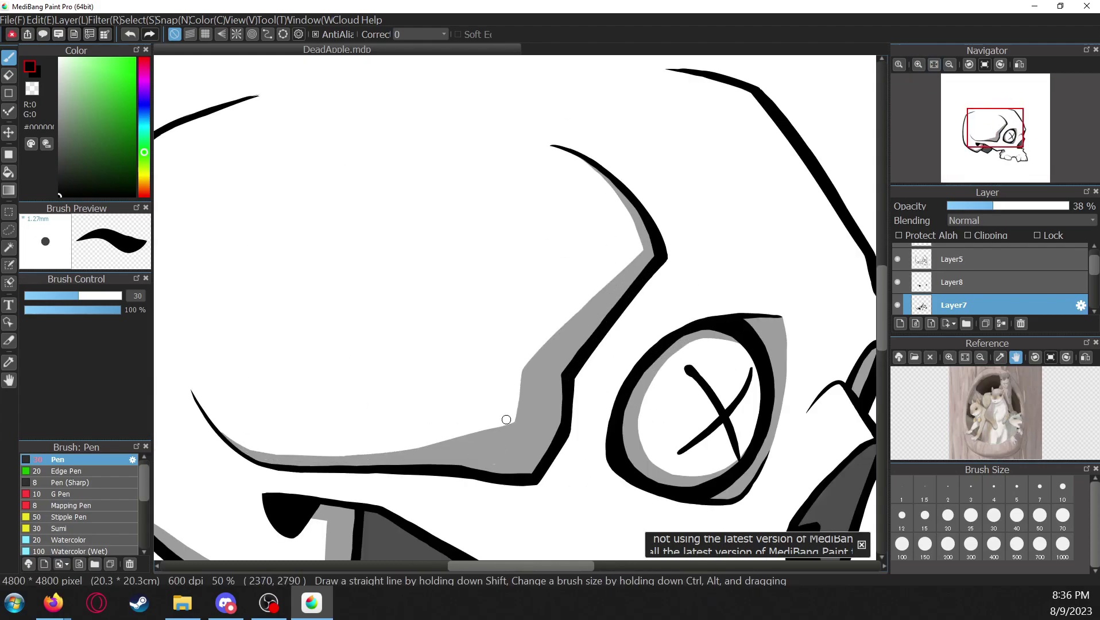
{"action": "scroll", "coordinate": [506, 419], "scroll_direction": "down", "scroll_amount": 3}
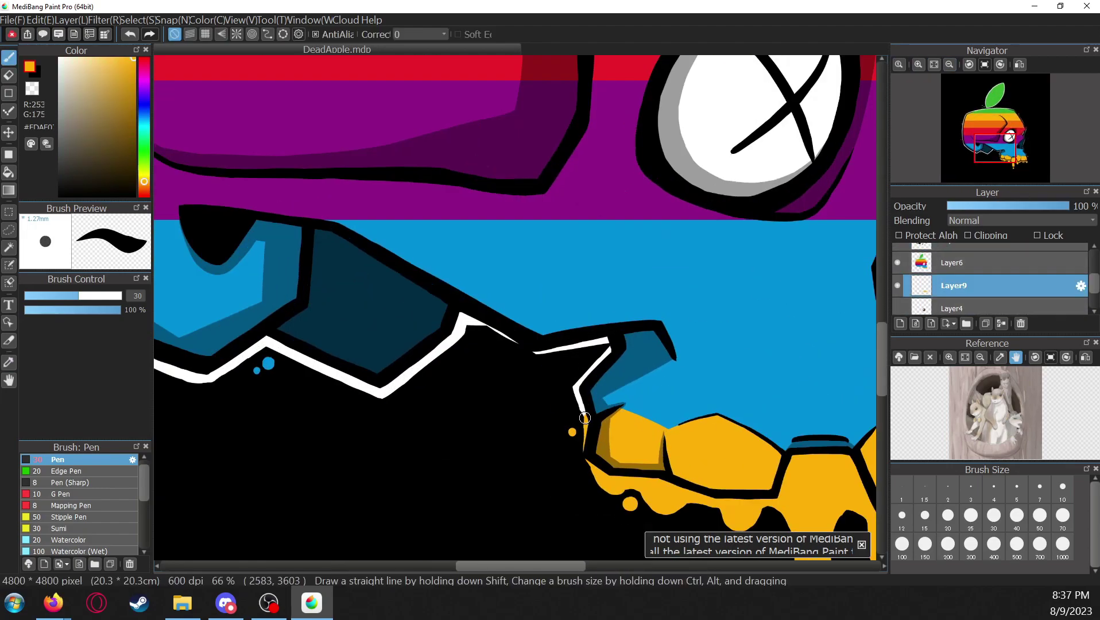
On Layer9, extend the yellow slime around the rear tooth and thicken the white outline beneath the cheekbone and rear jaw
{"action": "scroll", "coordinate": [584, 418], "scroll_direction": "down", "scroll_amount": 3}
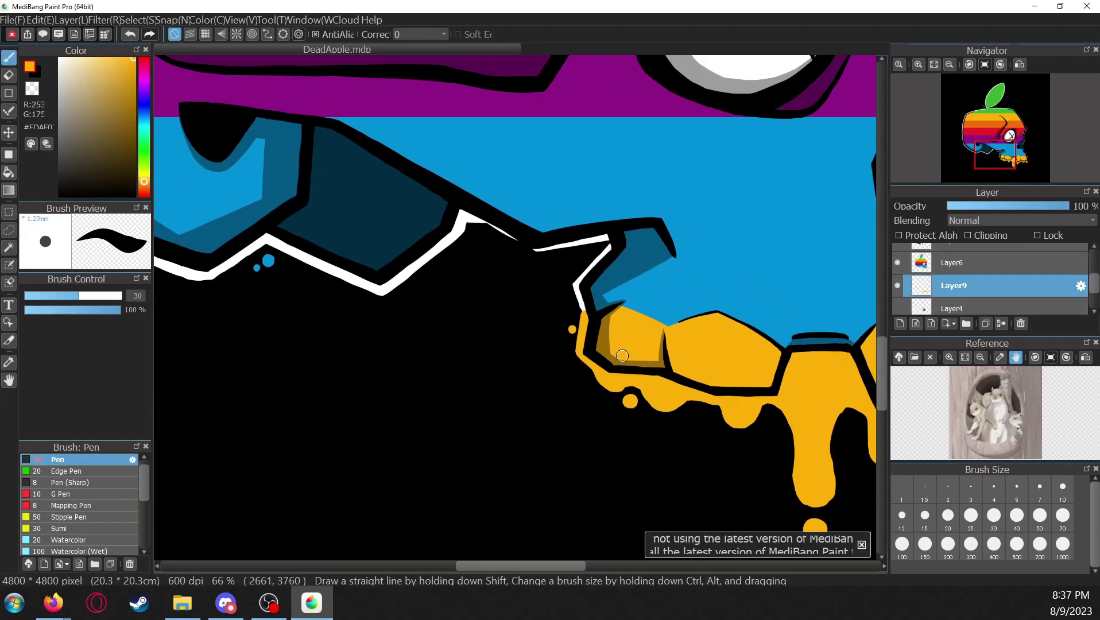
{"action": "scroll", "coordinate": [584, 418], "scroll_direction": "right", "scroll_amount": 8}
{"action": "scroll", "coordinate": [552, 214], "scroll_direction": "left", "scroll_amount": 10}
{"action": "left_click_drag", "start_coordinate": [612, 245], "coordinate": [552, 214]}
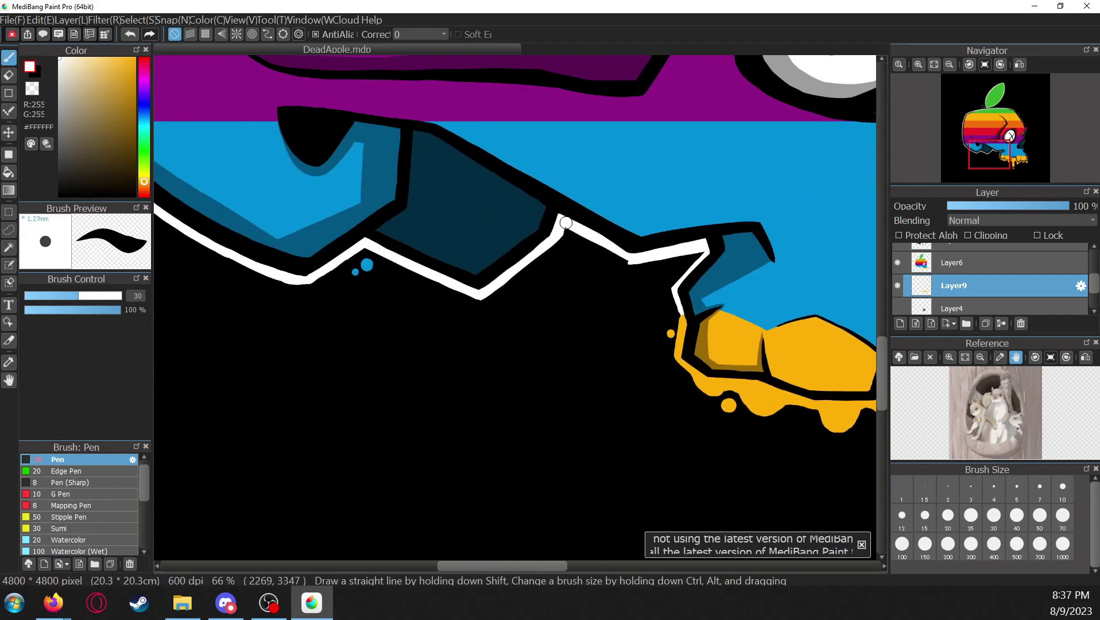
{"action": "key", "text": "ctrl+Right"}
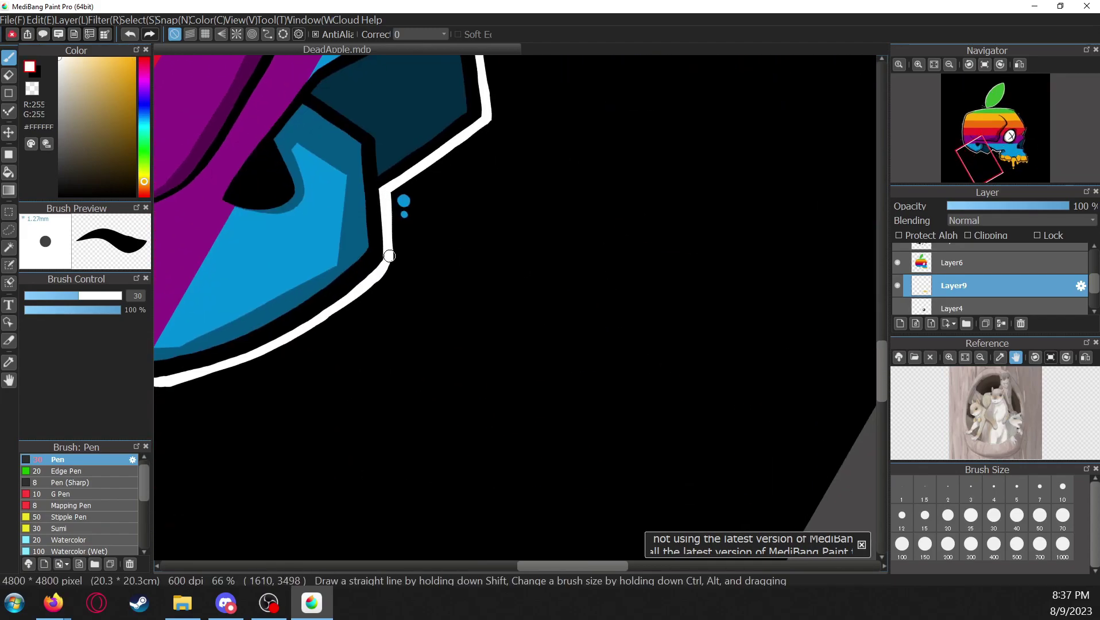
{"action": "key", "text": "ctrl+Right"}
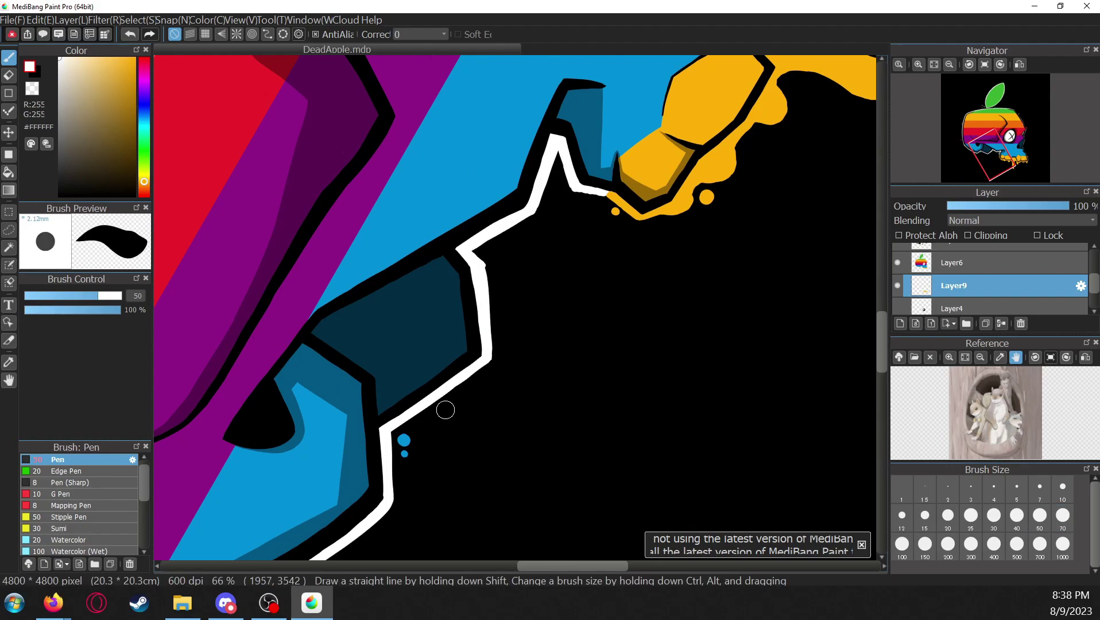
{"action": "key", "text": "ctrl+Right"}
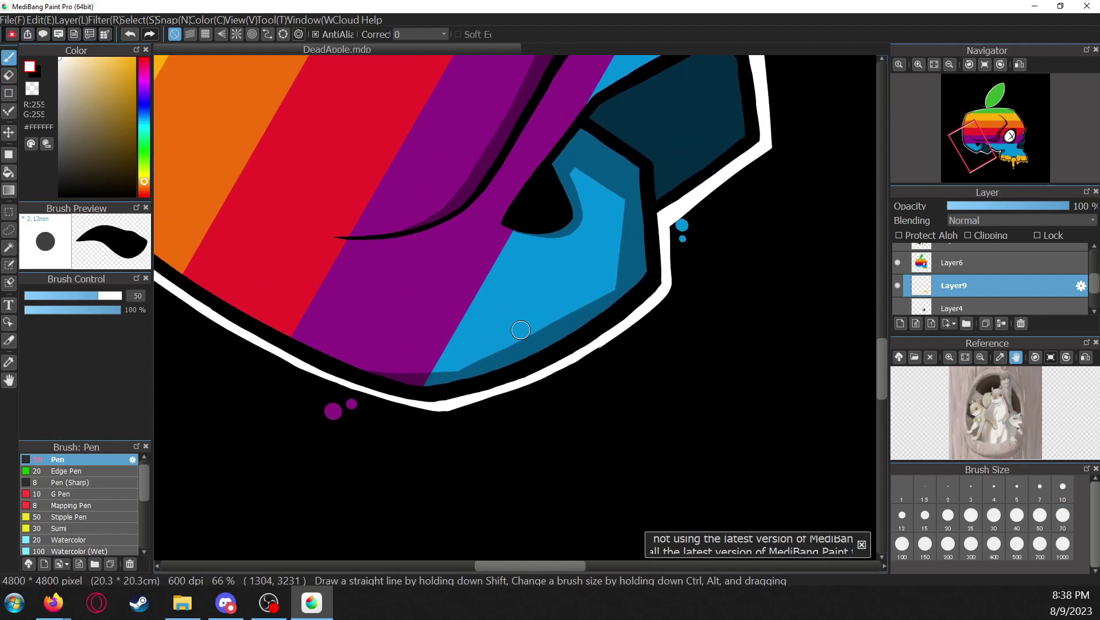
Thicken the white outline up the back of the skull using the Pen at size 50
{"action": "scroll", "coordinate": [520, 330], "scroll_direction": "down", "scroll_amount": 5}
{"action": "key", "text": "ctrl+Left"}
{"action": "key", "text": "ctrl+Left"}
{"action": "key", "text": "ctrl+Left"}
{"action": "scroll", "coordinate": [521, 330], "scroll_direction": "up", "scroll_amount": 4}
{"action": "scroll", "coordinate": [434, 162], "scroll_direction": "left", "scroll_amount": 5}
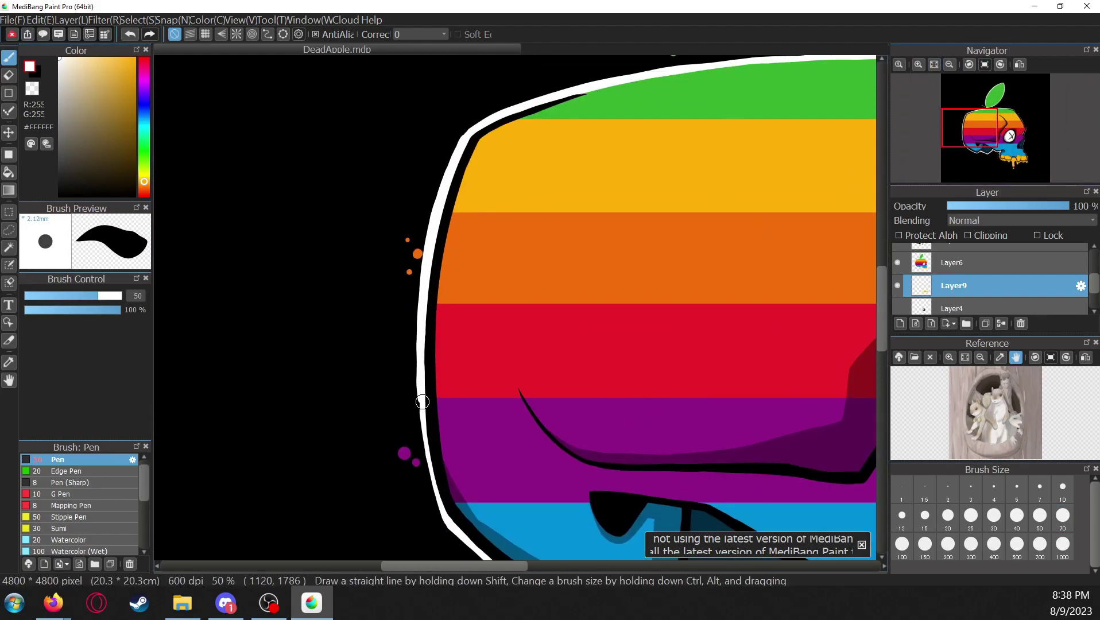
{"action": "key", "text": "ctrl+Right"}
{"action": "key", "text": "ctrl+Right"}
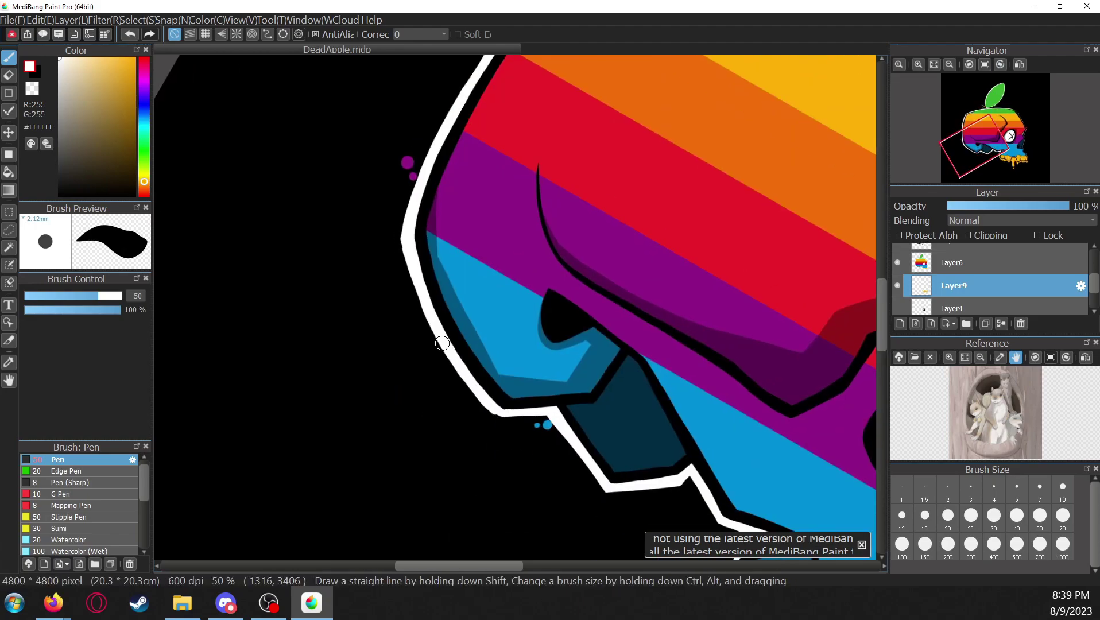
Even out the white outline around the rear jaw and back of the head with the Eraser and Pen
{"action": "key", "text": "e"}
{"action": "scroll", "coordinate": [524, 203], "scroll_direction": "up", "scroll_amount": 3}
{"action": "scroll", "coordinate": [543, 385], "scroll_direction": "down", "scroll_amount": 3}
{"action": "key", "text": "b"}
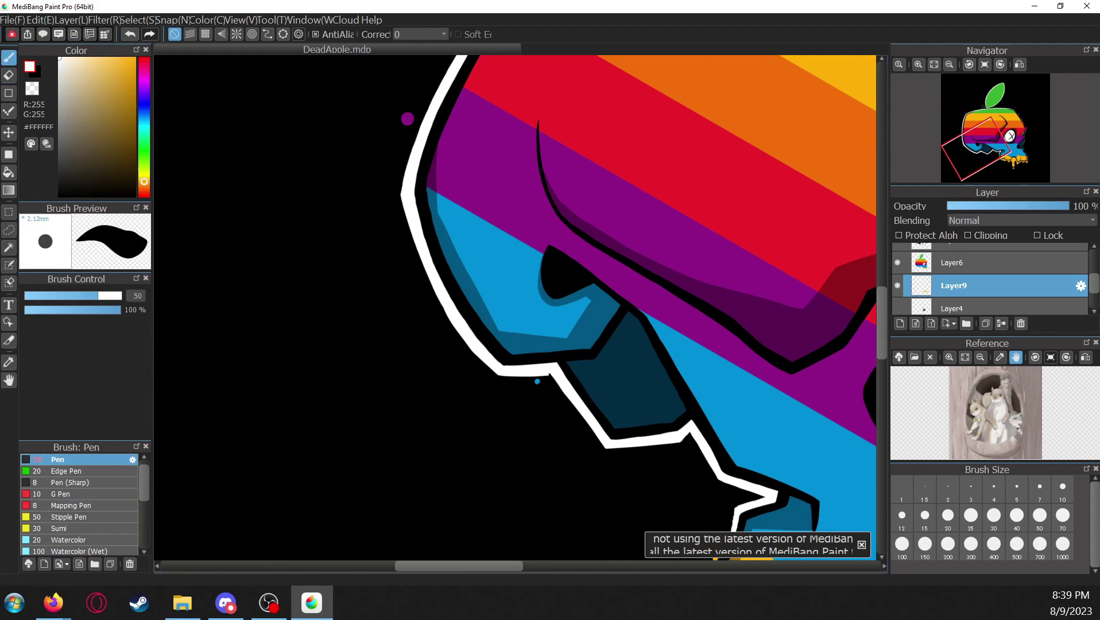
{"action": "scroll", "coordinate": [554, 376], "scroll_direction": "up", "scroll_amount": 3}
{"action": "key", "text": "e"}
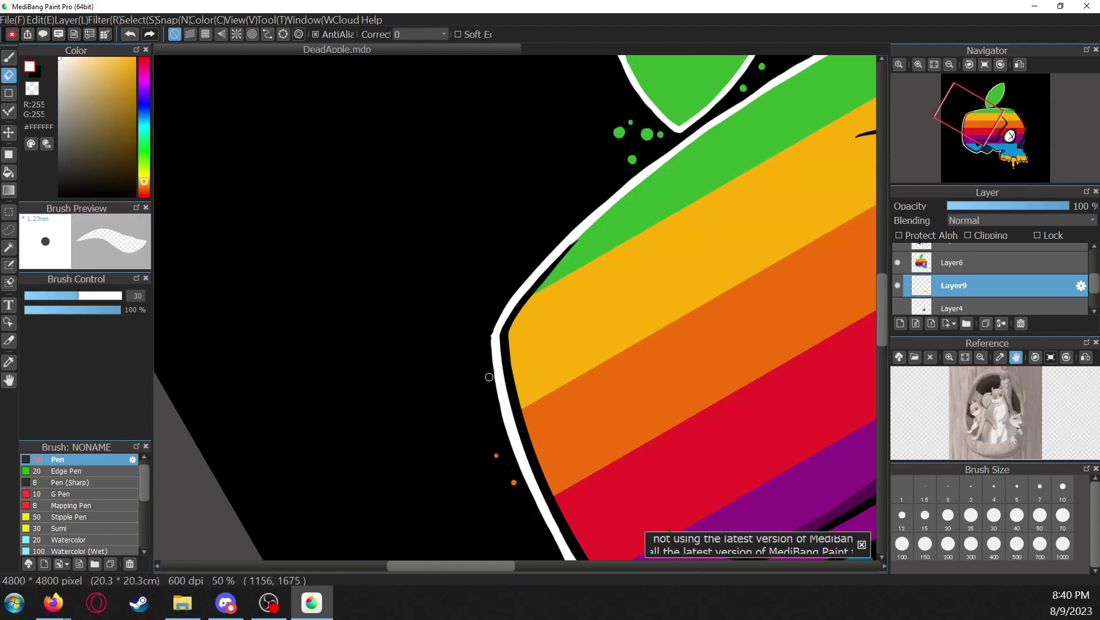
Thicken the white outline around the upper rear corner and top of the skull, trimming its edges with the Eraser
{"action": "key", "text": "ctrl+0"}
{"action": "key", "text": "b"}
{"action": "mouse_move", "coordinate": [561, 311]}
{"action": "left_mouse_down"}
{"action": "mouse_move", "coordinate": [501, 248]}
{"action": "mouse_move", "coordinate": [477, 361]}
{"action": "left_mouse_up"}
{"action": "key", "text": "e"}
{"action": "key", "text": "b"}
{"action": "key", "text": "ctrl+0"}
{"action": "mouse_move", "coordinate": [321, 298]}
{"action": "left_mouse_down"}
{"action": "mouse_move", "coordinate": [239, 225]}
{"action": "mouse_move", "coordinate": [281, 352]}
{"action": "left_mouse_up"}
{"action": "key", "text": "e"}
{"action": "key", "text": "b"}
{"action": "key", "text": "e"}
{"action": "key", "text": "ctrl+0"}
Thicken the white outline down the forehead and nose and trim its outer edge with the Eraser
{"action": "scroll", "coordinate": [517, 310], "scroll_direction": "down", "scroll_amount": 2}
{"action": "key", "text": "b"}
{"action": "mouse_move", "coordinate": [697, 267]}
{"action": "left_mouse_down"}
{"action": "mouse_move", "coordinate": [720, 313]}
{"action": "mouse_move", "coordinate": [695, 426]}
{"action": "mouse_move", "coordinate": [715, 340]}
{"action": "left_mouse_up"}
{"action": "key", "text": "e"}
{"action": "key", "text": "b"}
{"action": "key", "text": "e"}
{"action": "left_click_drag", "start_coordinate": [730, 305], "coordinate": [698, 396]}
{"action": "left_click_drag", "start_coordinate": [697, 396], "coordinate": [648, 344]}
Thicken the white outline along the front of the upper jaw until it meets the yellow slime
{"action": "key", "text": "b"}
{"action": "mouse_move", "coordinate": [715, 202]}
{"action": "left_mouse_down"}
{"action": "mouse_move", "coordinate": [699, 221]}
{"action": "mouse_move", "coordinate": [722, 196]}
{"action": "mouse_move", "coordinate": [790, 212]}
{"action": "left_mouse_up"}
{"action": "key", "text": "e"}
{"action": "key", "text": "b"}
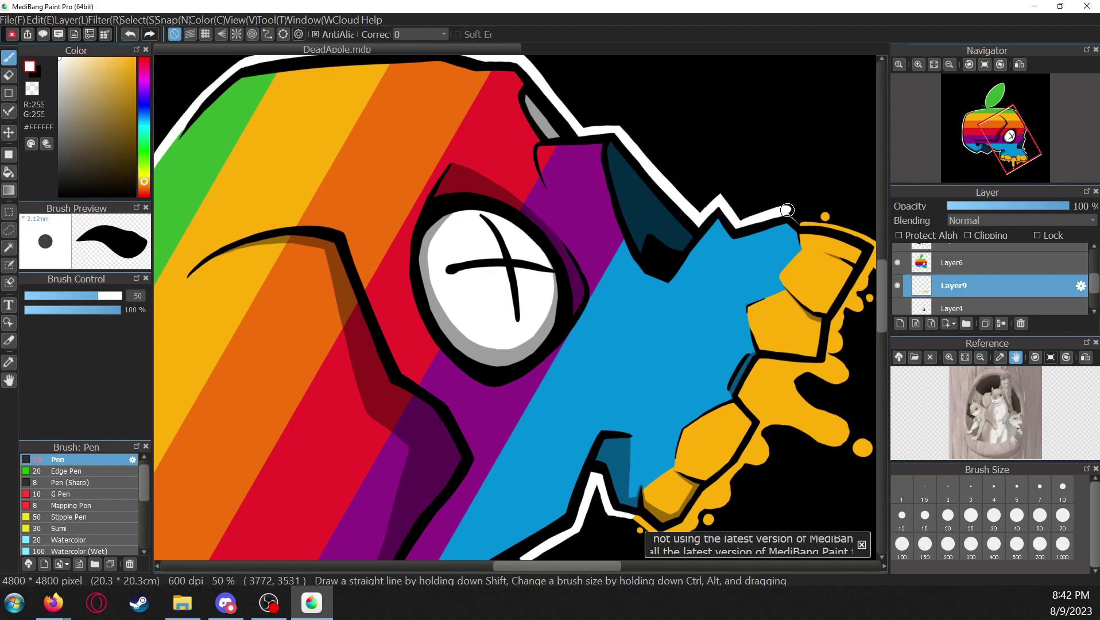
Sample and repaint the red splatter dots beside the brow and the purple dots behind the skull
{"action": "key", "text": "ctrl+0"}
{"action": "scroll", "coordinate": [740, 174], "scroll_direction": "up", "scroll_amount": 3}
{"action": "left_click", "coordinate": [712, 174], "text": "alt"}
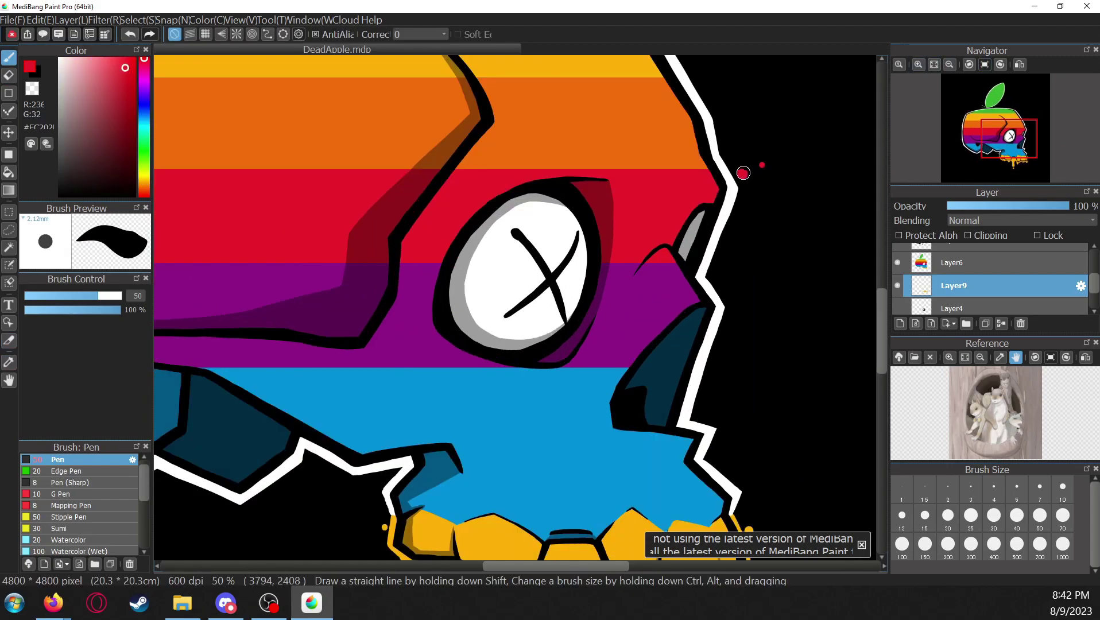
{"action": "scroll", "coordinate": [516, 287], "scroll_direction": "left", "scroll_amount": 5}
{"action": "scroll", "coordinate": [401, 345], "scroll_direction": "up", "scroll_amount": 2}
{"action": "left_click", "coordinate": [298, 378], "text": "alt"}
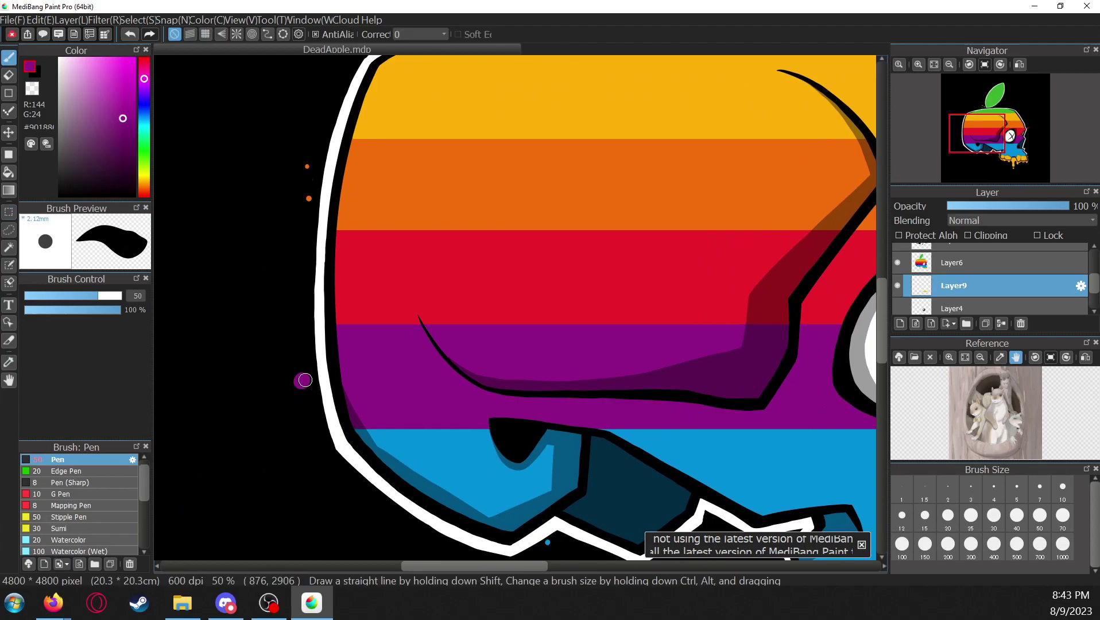
{"action": "scroll", "coordinate": [517, 310], "scroll_direction": "down", "scroll_amount": 10}
{"action": "scroll", "coordinate": [517, 310], "scroll_direction": "up", "scroll_amount": 15}
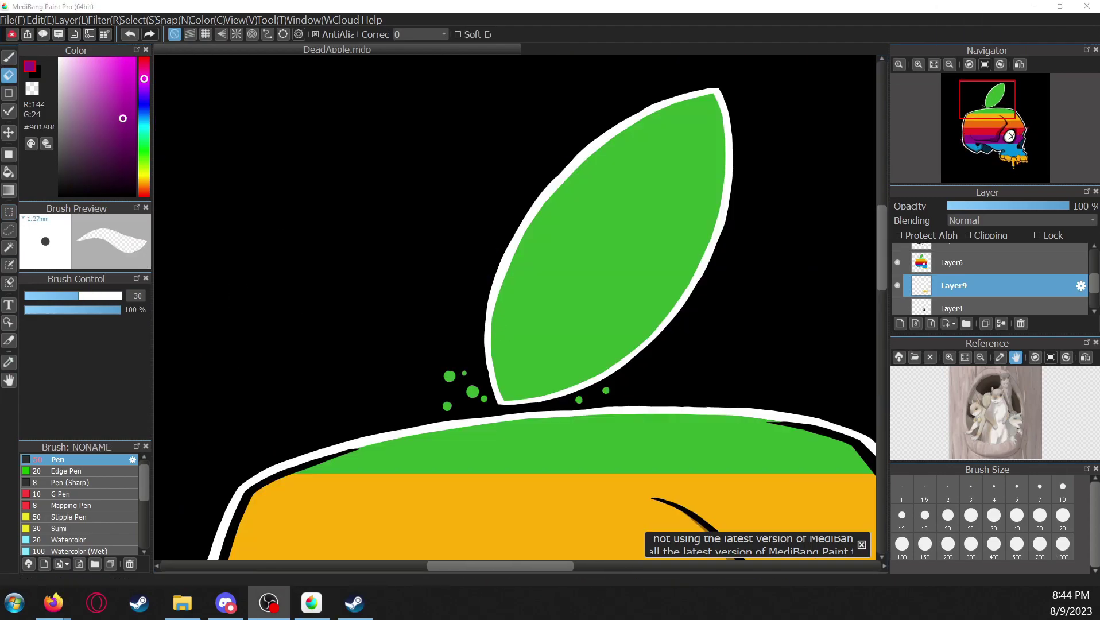
Thicken the white outline around the green leaf on Layer9
{"action": "key", "text": "ctrl+r"}
{"action": "key", "text": "alt+s"}
{"action": "key", "text": "Escape"}
{"action": "left_click", "coordinate": [953, 285]}
{"action": "key", "text": "ctrl+r"}
{"action": "scroll", "coordinate": [520, 307], "scroll_direction": "up", "scroll_amount": 3}
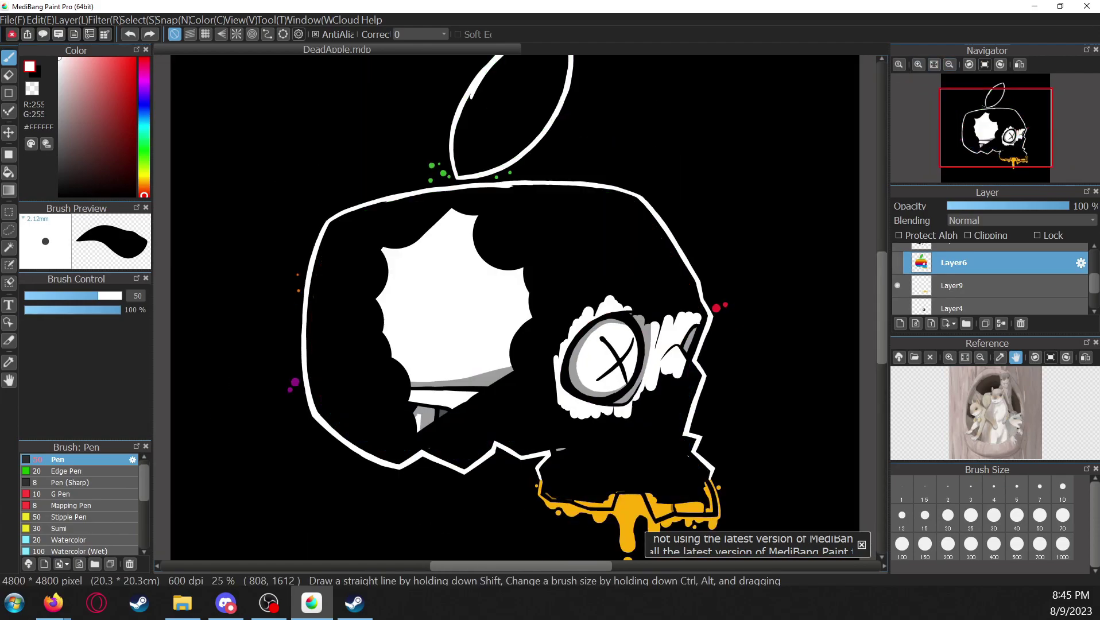
{"action": "scroll", "coordinate": [517, 310], "scroll_direction": "up", "scroll_amount": 5}
{"action": "key", "text": "ctrl+r"}
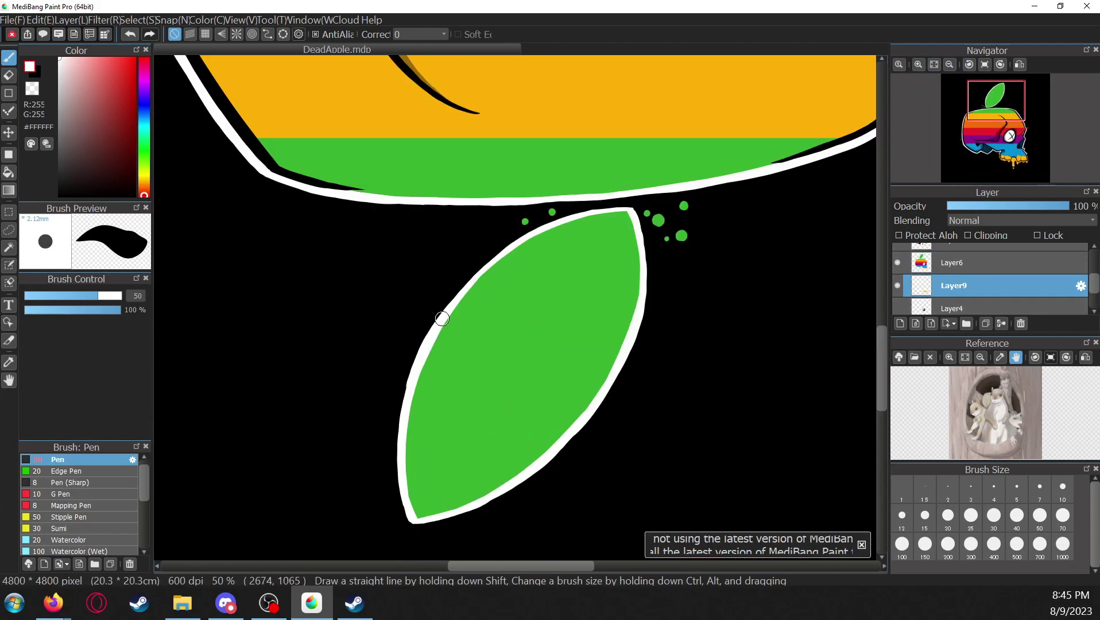
Even out the width of the leaf's white outline by alternating the Eraser and Pen
{"action": "key", "text": "e"}
{"action": "key", "text": "ctrl+r"}
{"action": "key", "text": "b"}
{"action": "key", "text": "e"}
{"action": "key", "text": "ctrl+r"}
{"action": "key", "text": "b"}
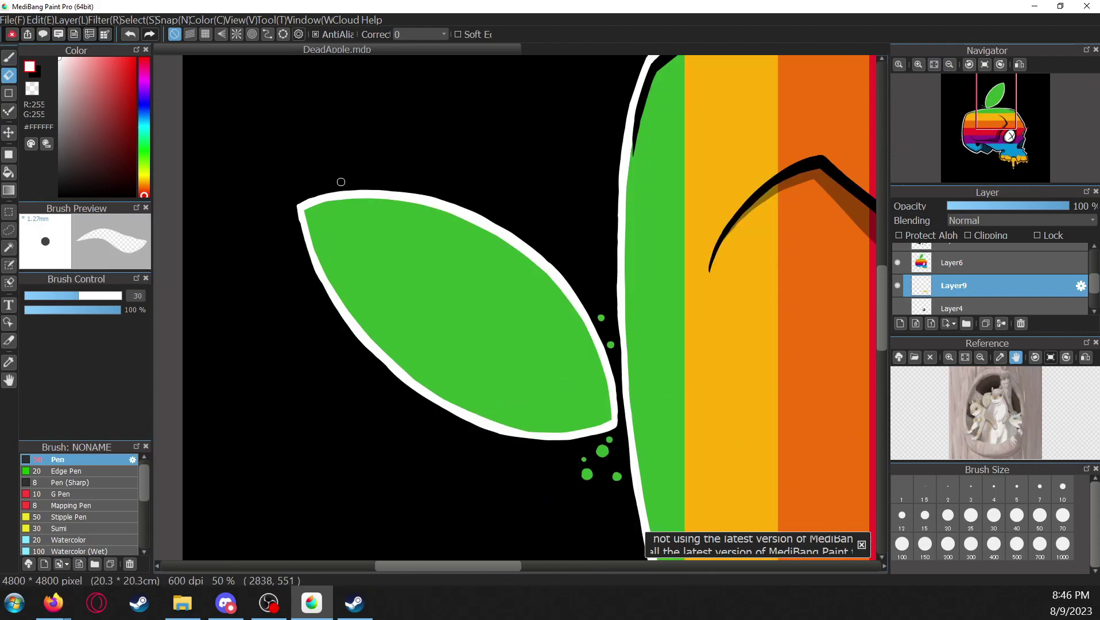
Trim the outer edge of the leaf's white outline with the Eraser at size 30
{"action": "key", "text": "ctrl+r"}
{"action": "key", "text": "ctrl+Up"}
{"action": "key", "text": "ctrl+Down"}
{"action": "mouse_move", "coordinate": [345, 378]}
{"action": "left_mouse_down"}
{"action": "mouse_move", "coordinate": [373, 396]}
{"action": "mouse_move", "coordinate": [478, 403]}
{"action": "left_mouse_up"}
{"action": "scroll", "coordinate": [485, 262], "scroll_direction": "up", "scroll_amount": 3}
{"action": "scroll", "coordinate": [484, 262], "scroll_direction": "down", "scroll_amount": 3}
Repaint the green splatter dots beneath the leaf and the orange ones behind the skull in their sampled colours
{"action": "key", "text": "b"}
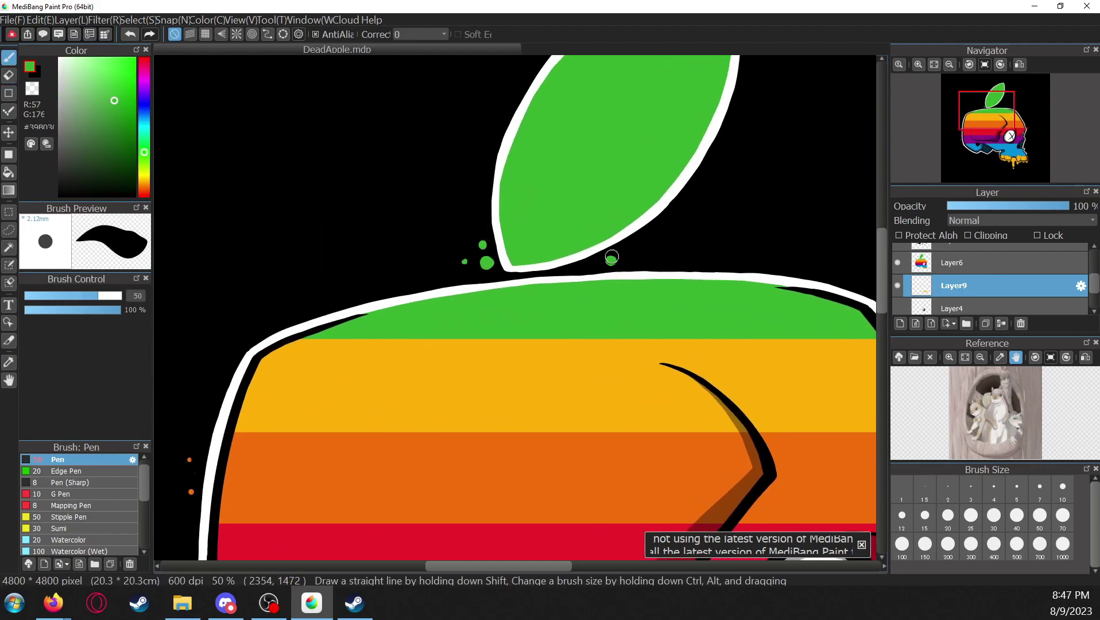
{"action": "left_click", "coordinate": [191, 491], "text": "alt"}
{"action": "scroll", "coordinate": [191, 492], "scroll_direction": "down", "scroll_amount": 3}
{"action": "scroll", "coordinate": [191, 491], "scroll_direction": "up", "scroll_amount": 1}
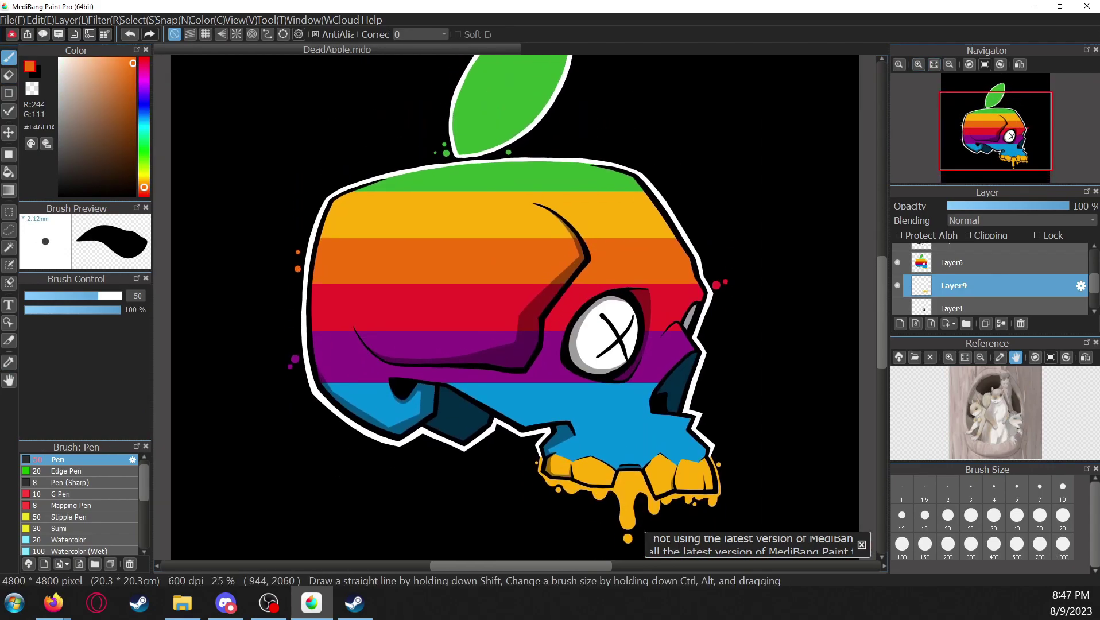
Export the artwork as an image named DeadApple in the Digital Artwork folder
{"action": "key", "text": "alt+f"}
{"action": "type", "text": "eDeadApp"}
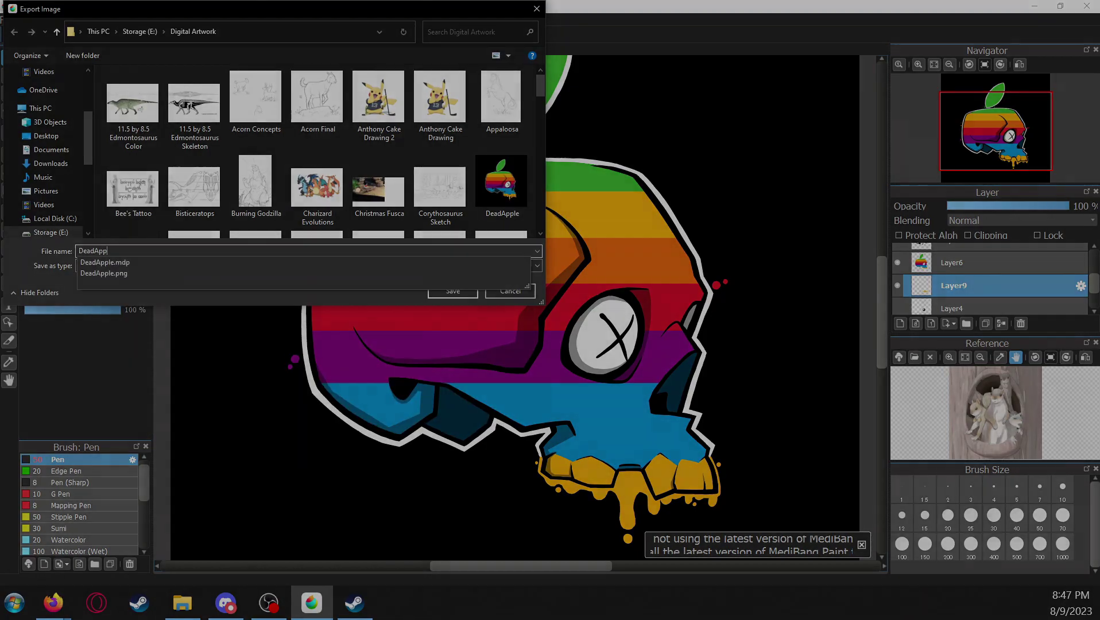